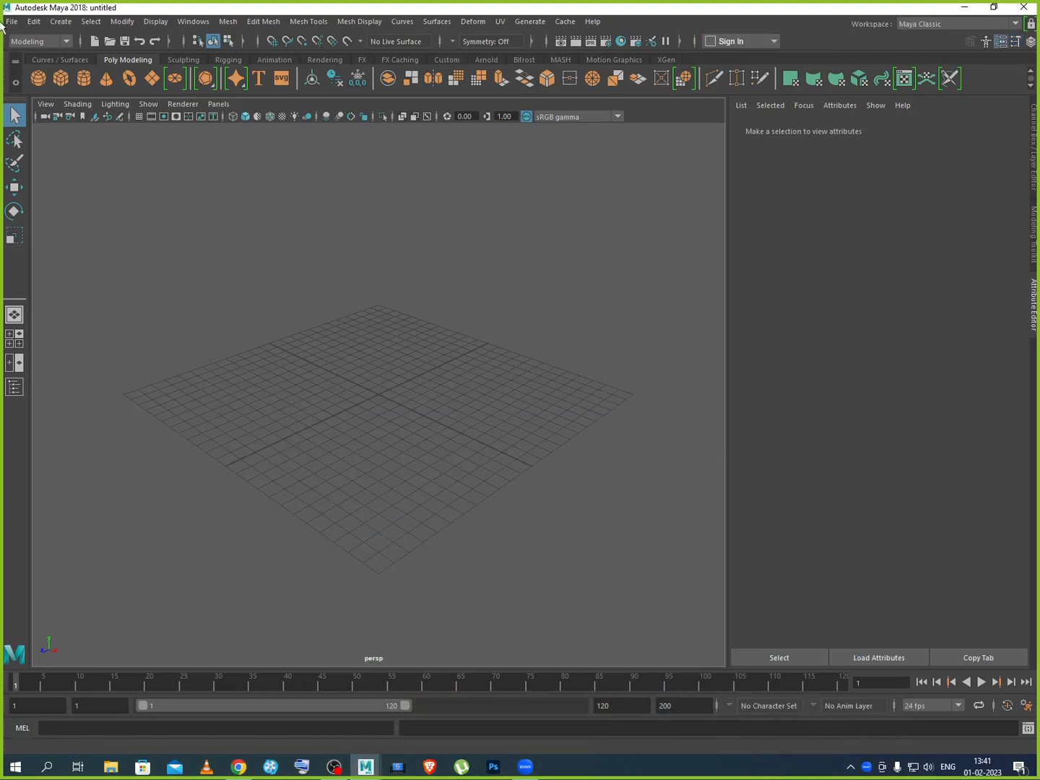
Close the What's New Highlight Settings dialog
left_click(12, 22)
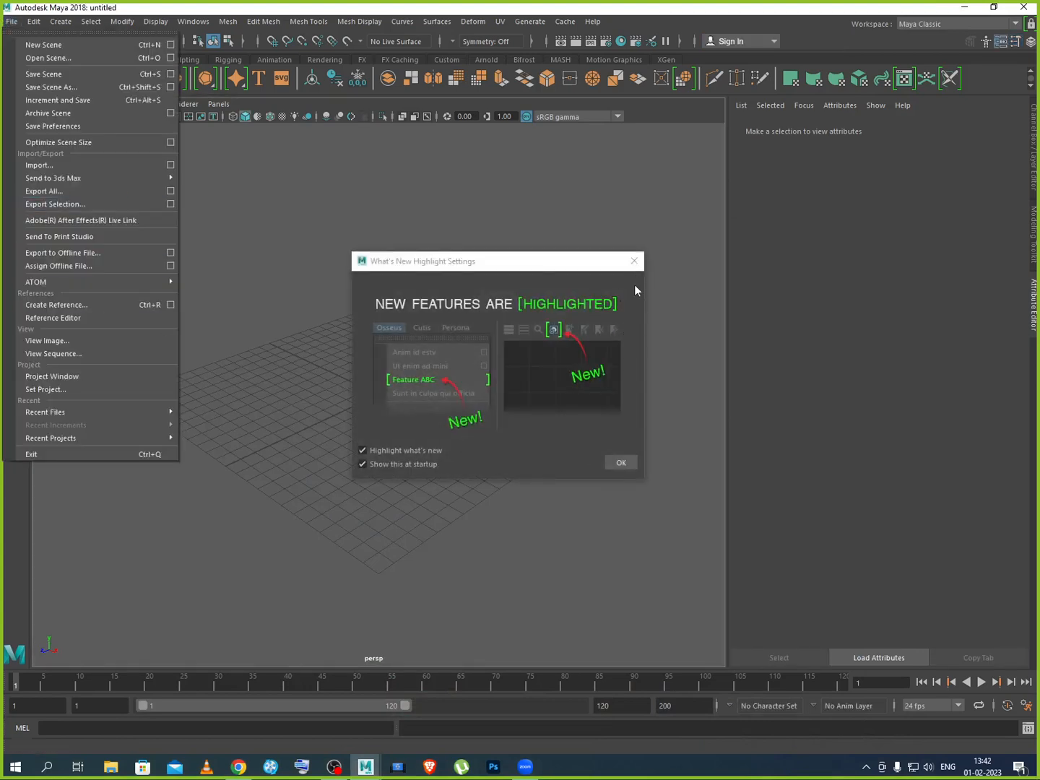
left_click(634, 265)
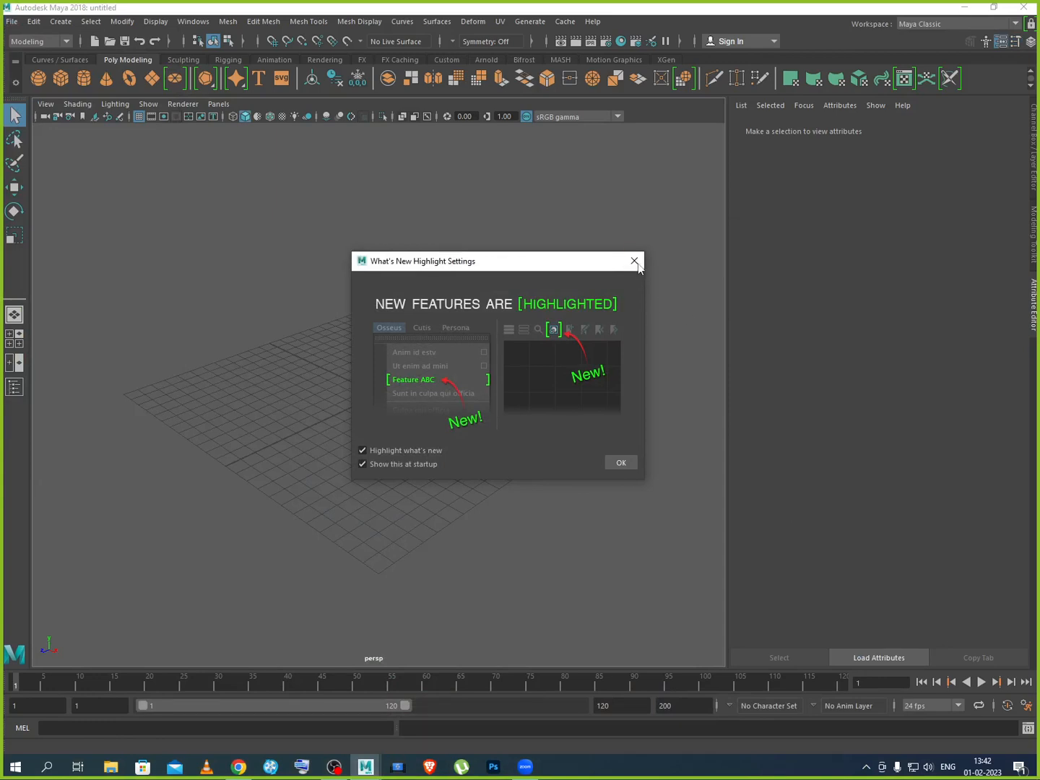
left_click(635, 263)
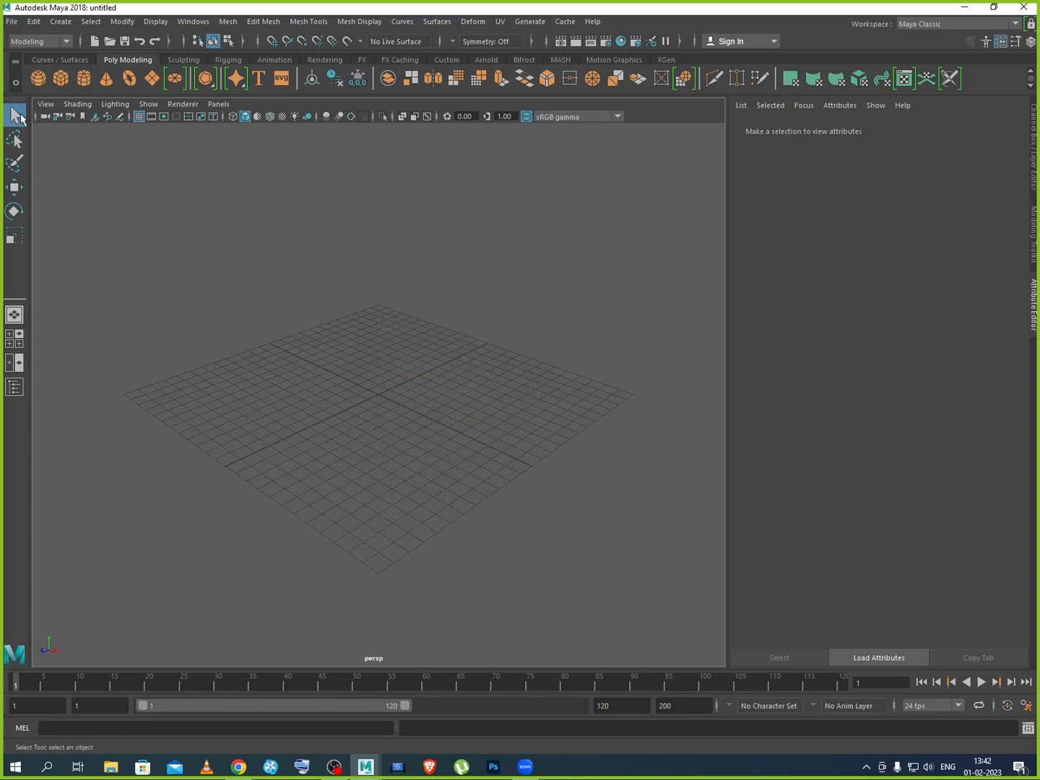
left_click(12, 21)
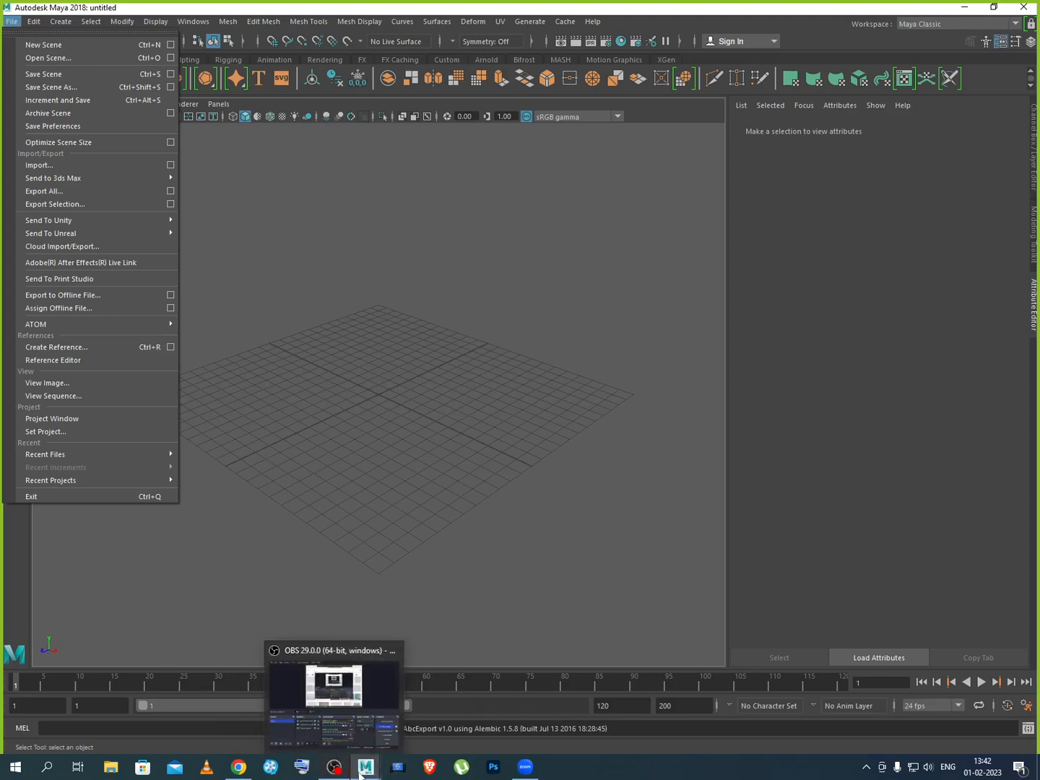
mouse_move(367, 770)
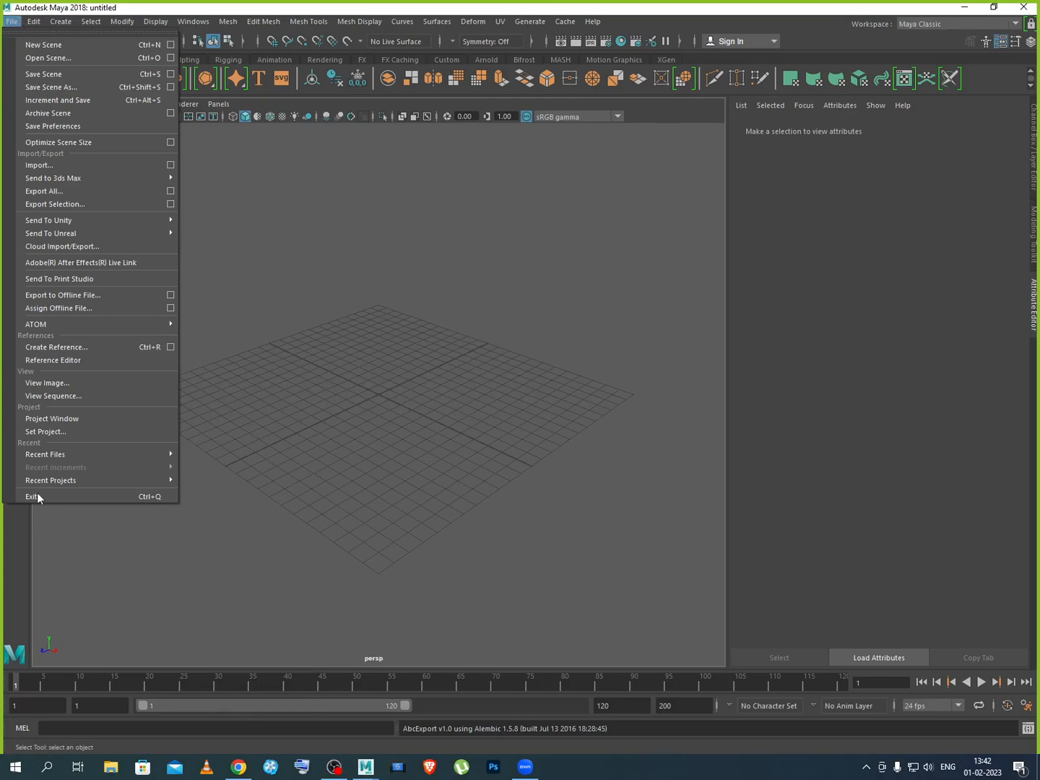
right_click(582, 770)
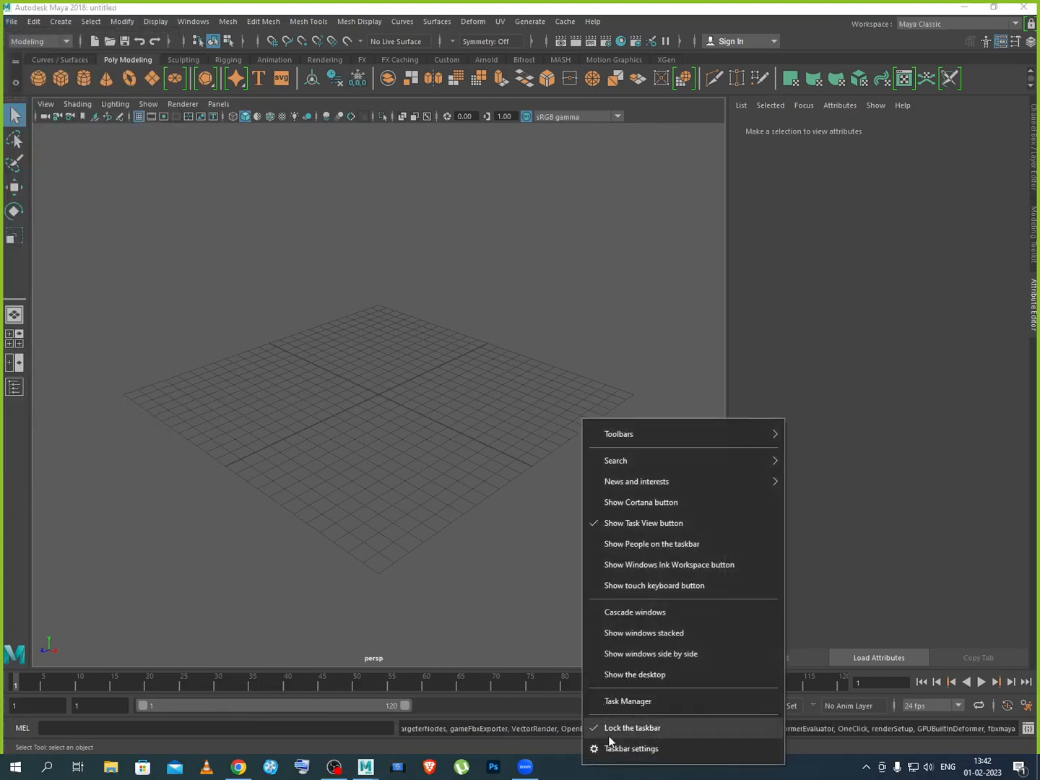
left_click(541, 635)
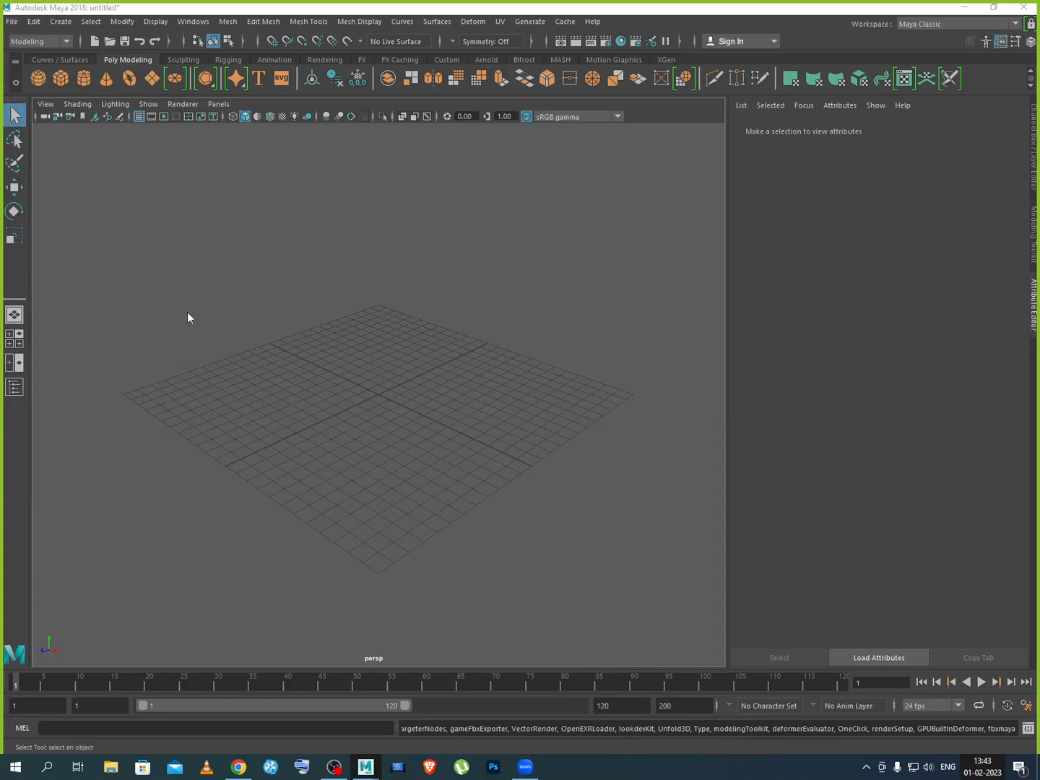
left_click(16, 28)
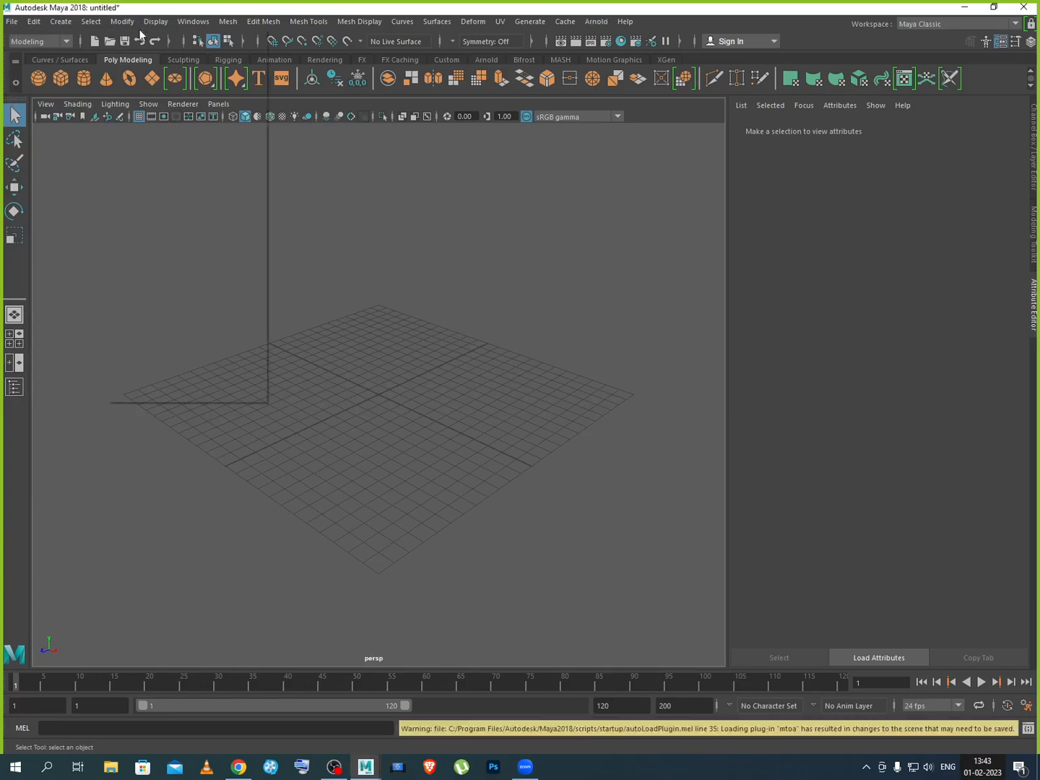
Open the recently used scene file Interior Room Scene.0004.mb
left_click(11, 23)
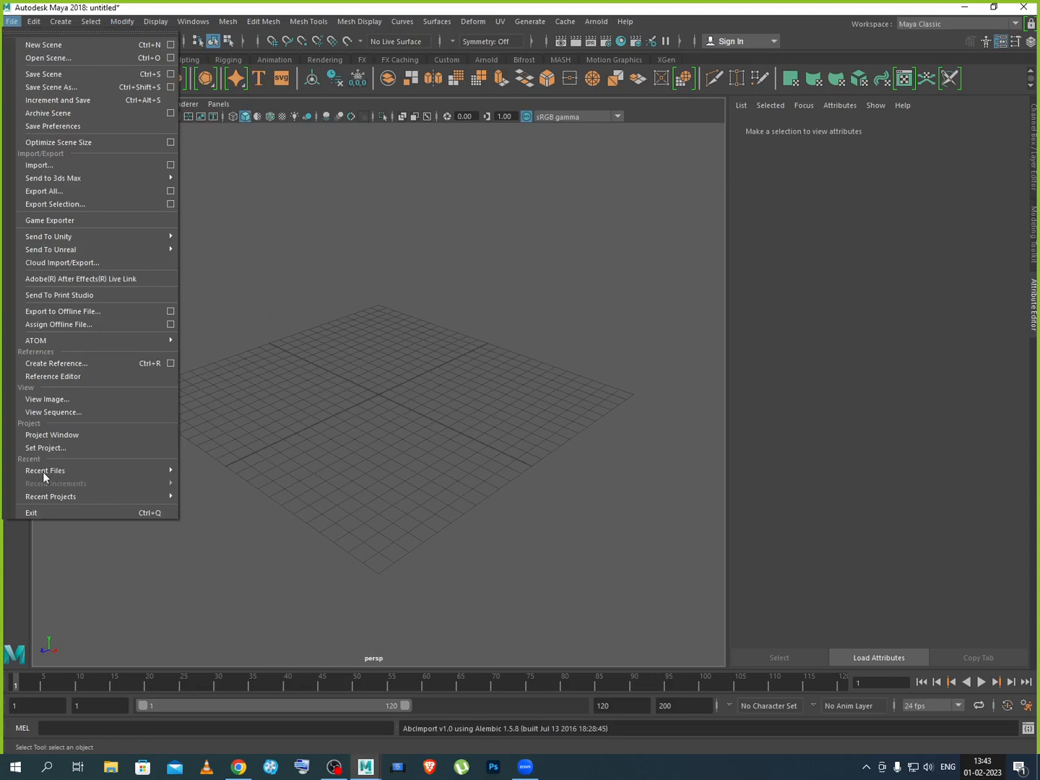
mouse_move(174, 471)
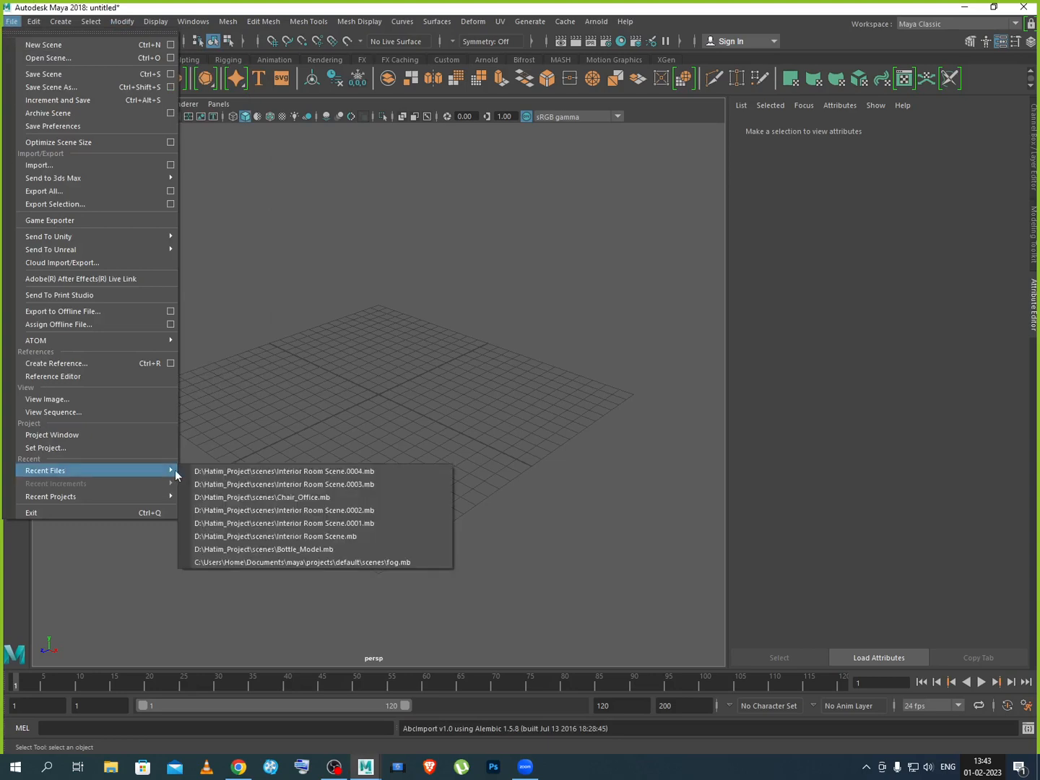
left_click(337, 472)
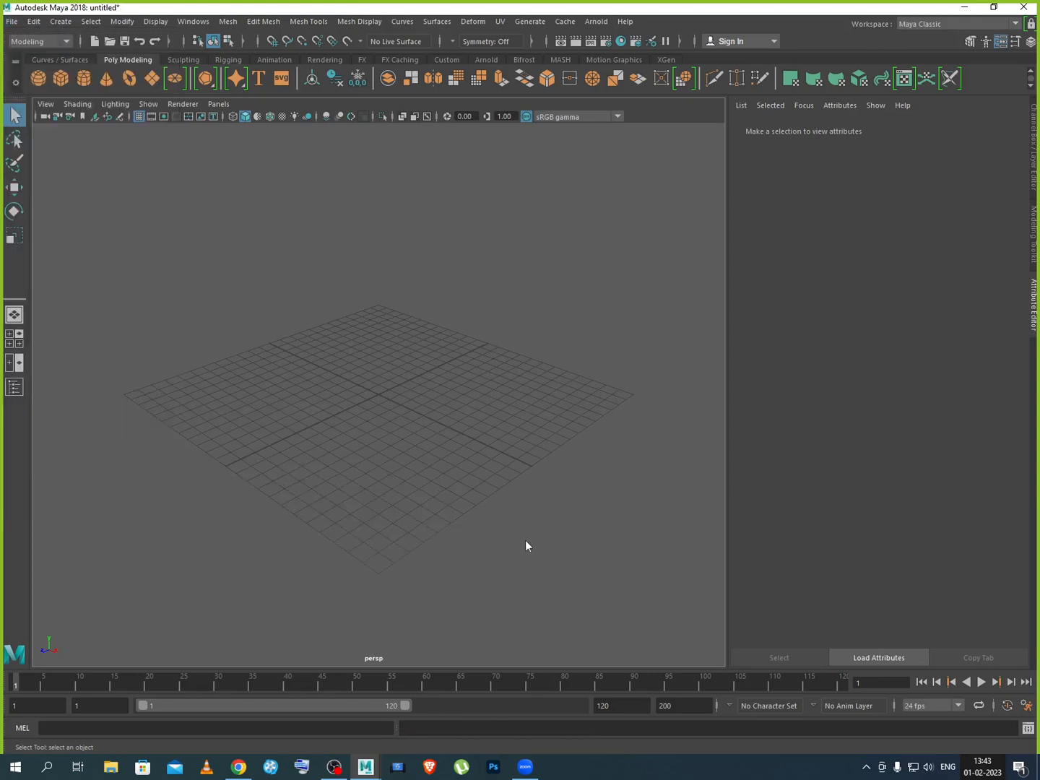
left_click(515, 388)
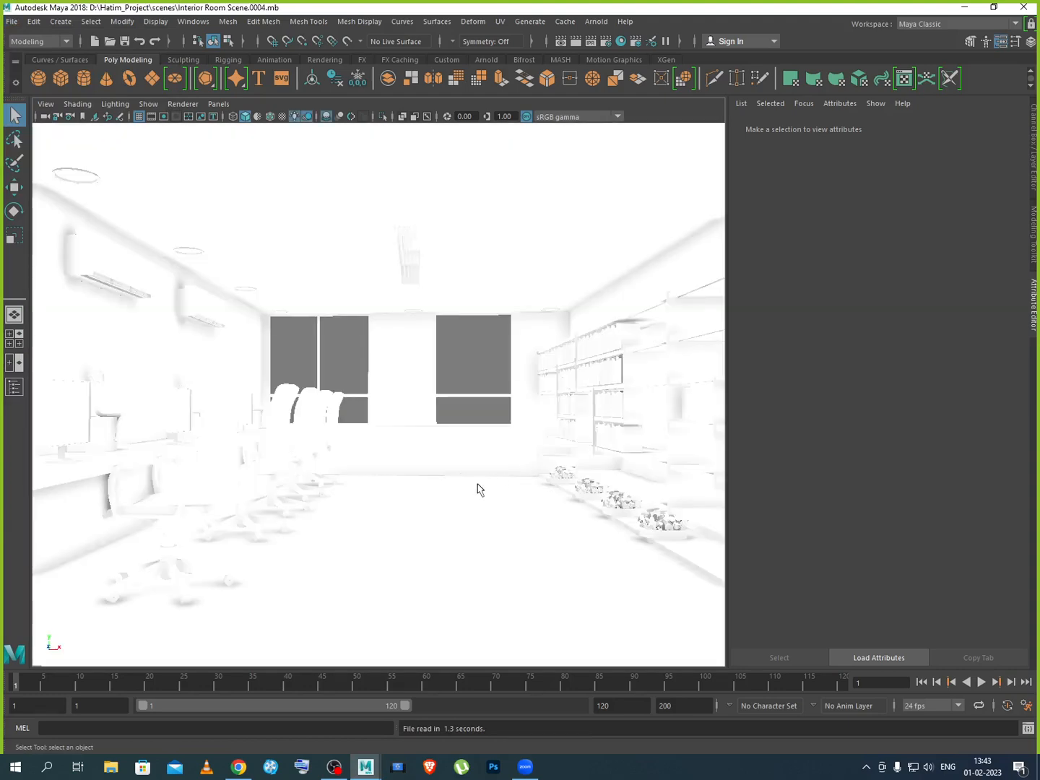
Select the room's two side walls and its window wall together and assign a new Lambert material to them
left_click_drag(509, 536, 544, 550, "alt")
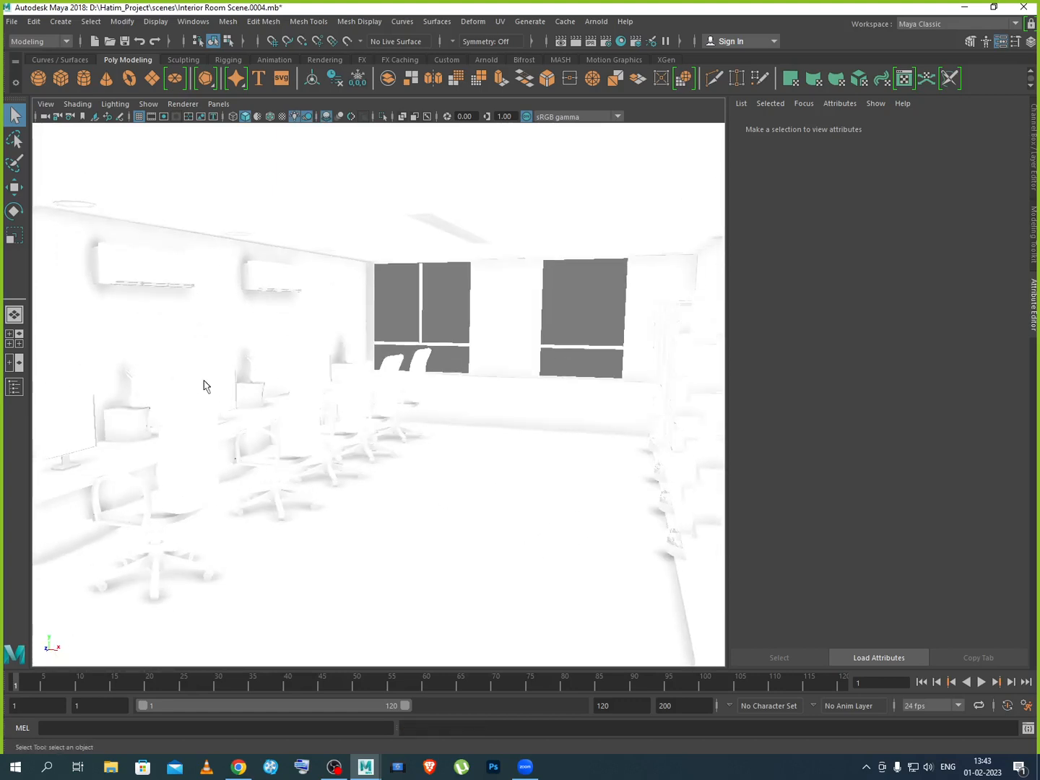
left_click(164, 369)
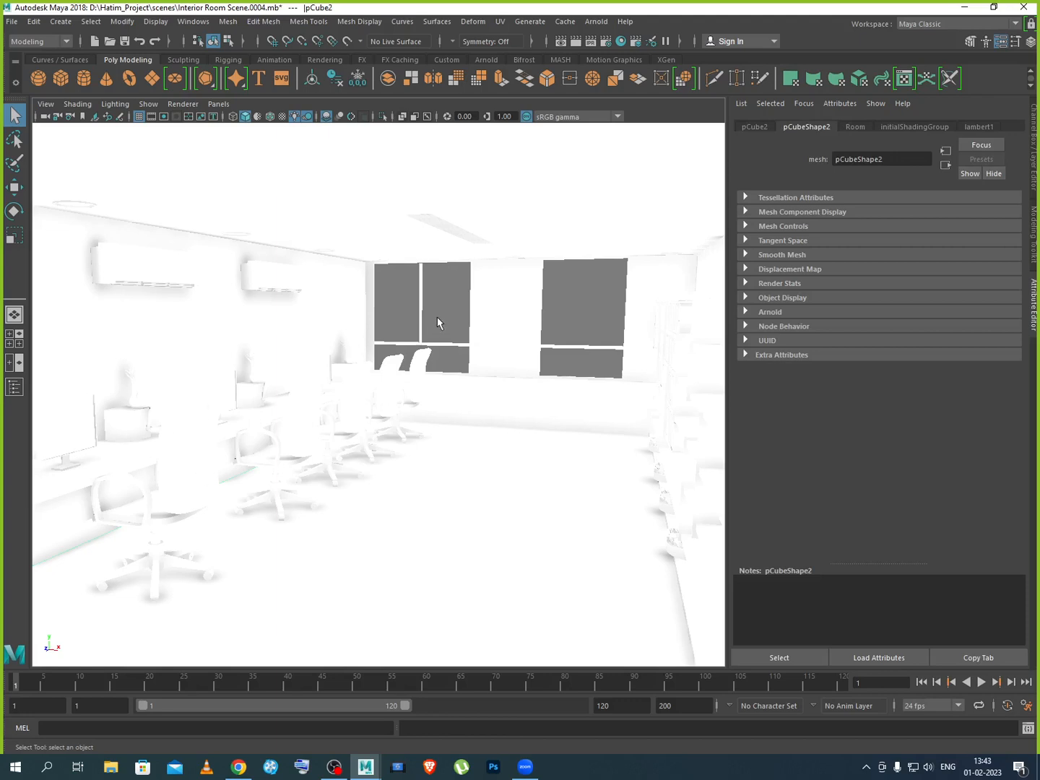
left_click(223, 380)
left_click(189, 361)
left_click(503, 369)
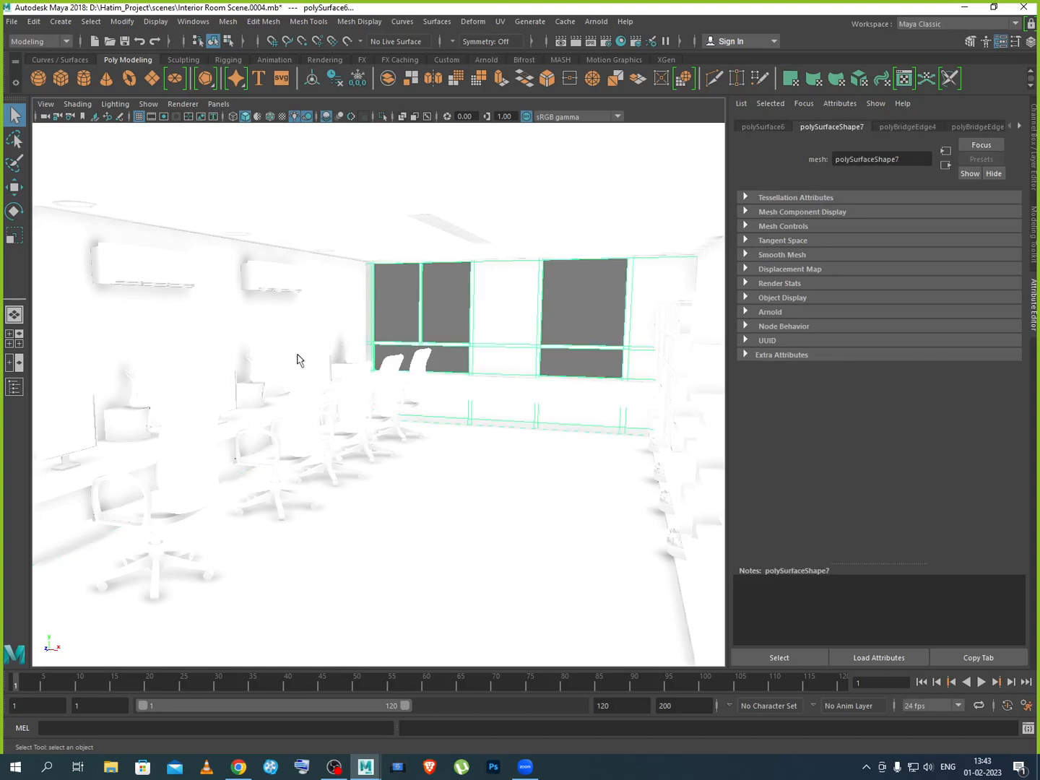
left_click_drag(373, 465, 406, 465, "alt")
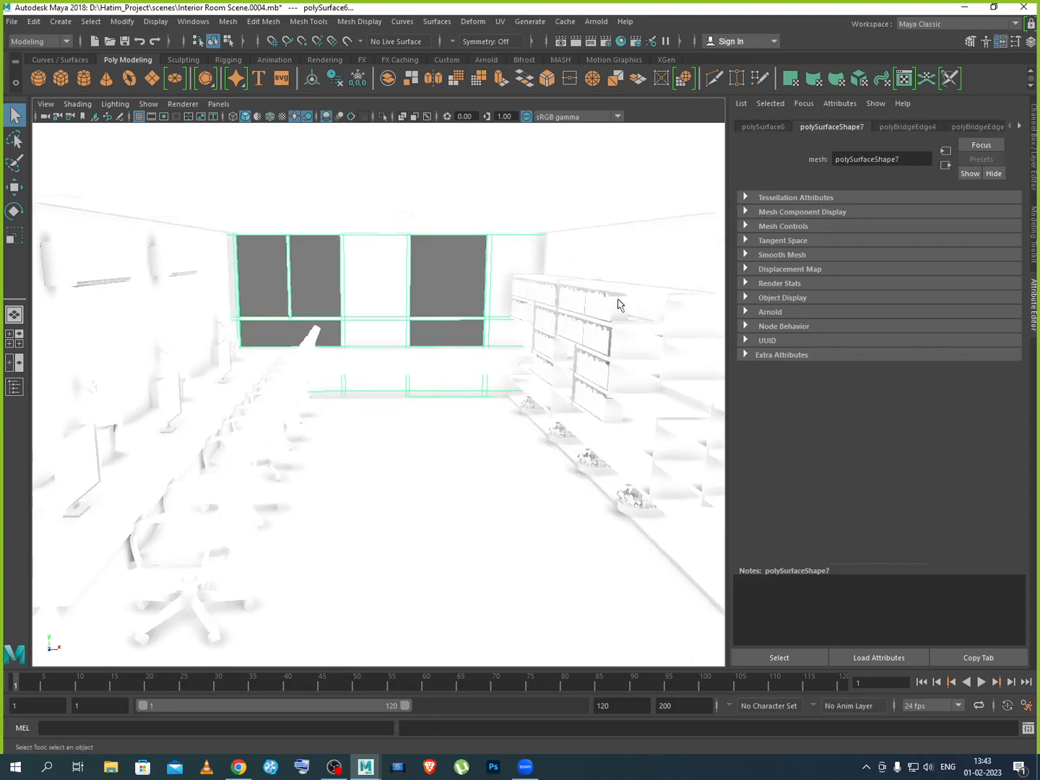
left_click(628, 272)
scroll(468, 338, "down", 5)
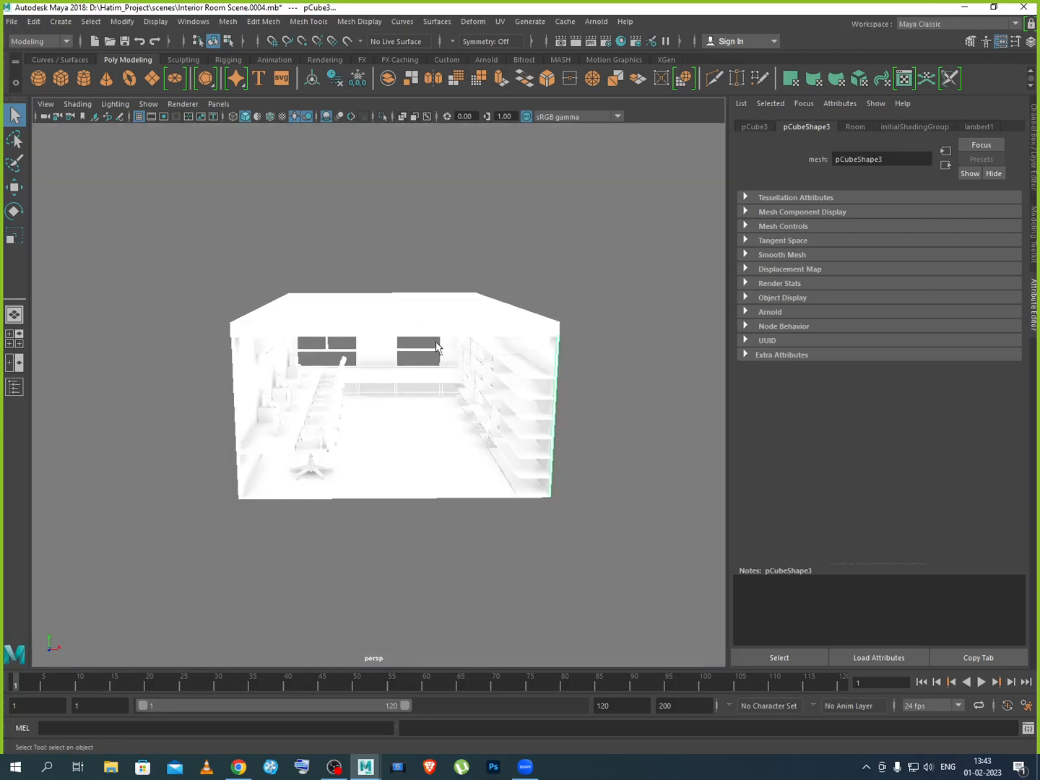
scroll(316, 365, "up", 3)
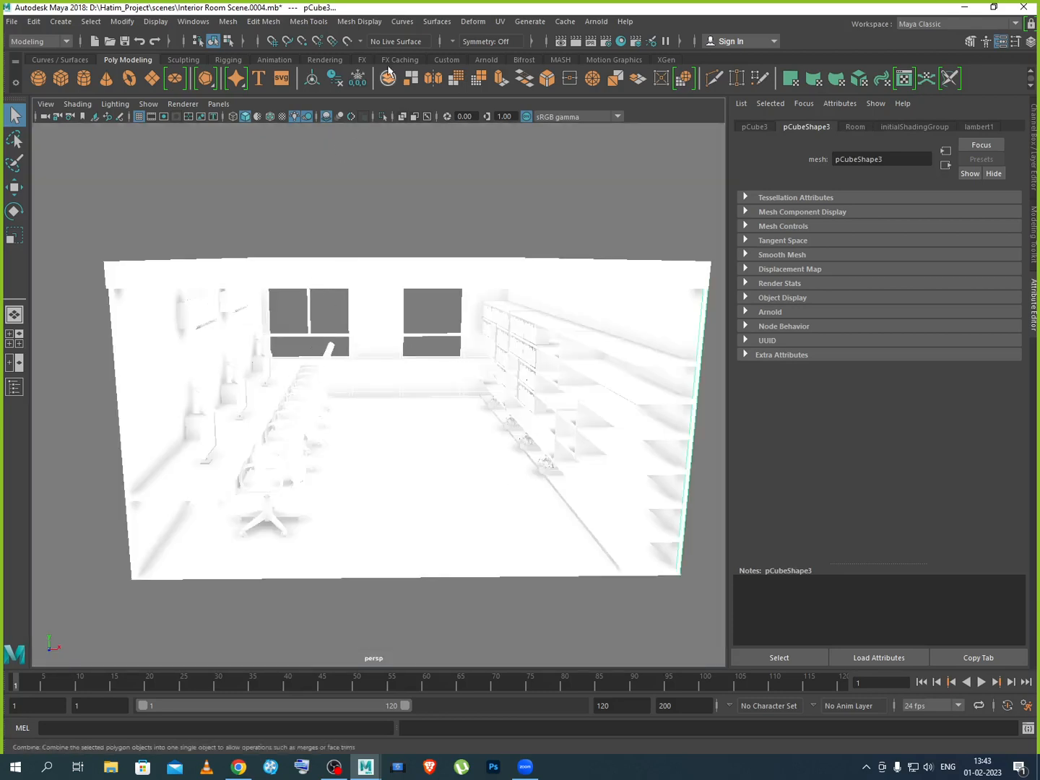
scroll(381, 61, "up", 1)
left_click(335, 62)
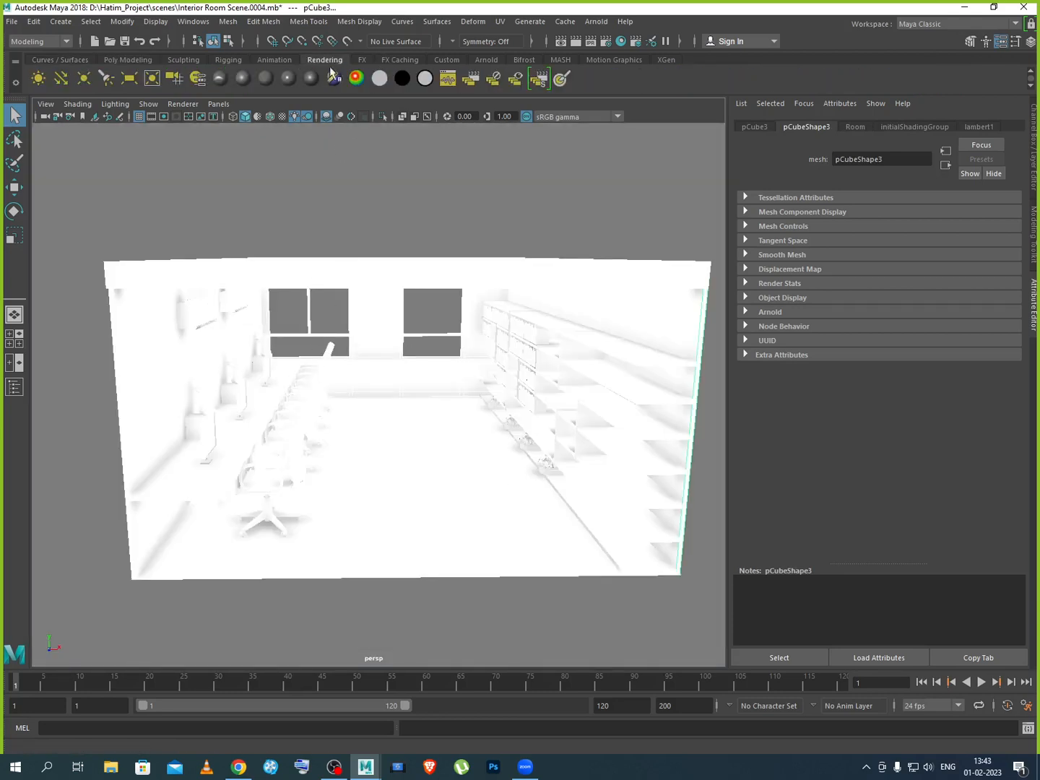
left_click(266, 79)
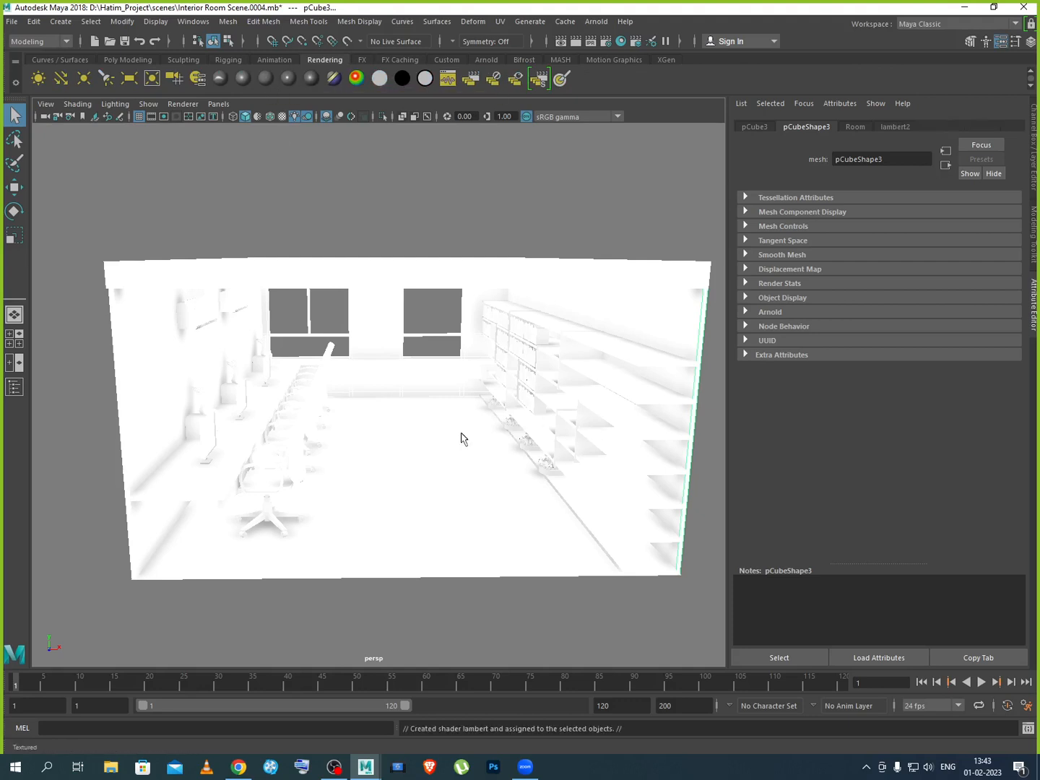
Rename the new wall material Wall Texture and set its color to a yellow with hue 48.461 and saturation 0.795
double_click(867, 160)
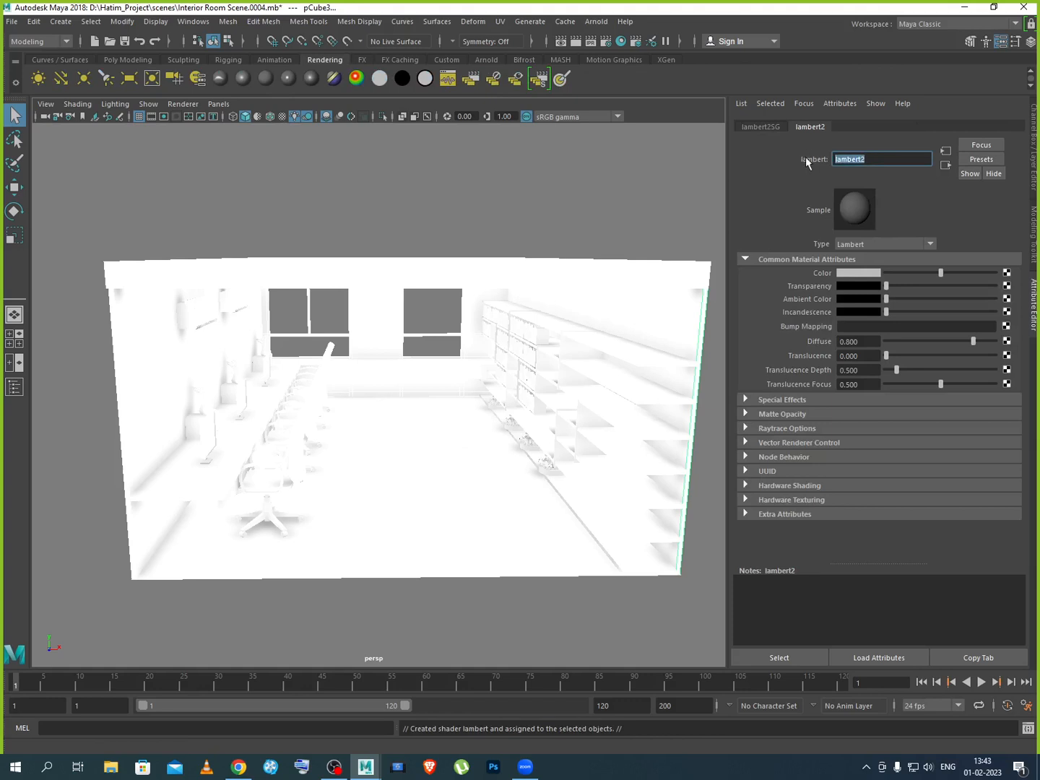
type("Wall Texture")
key("Return")
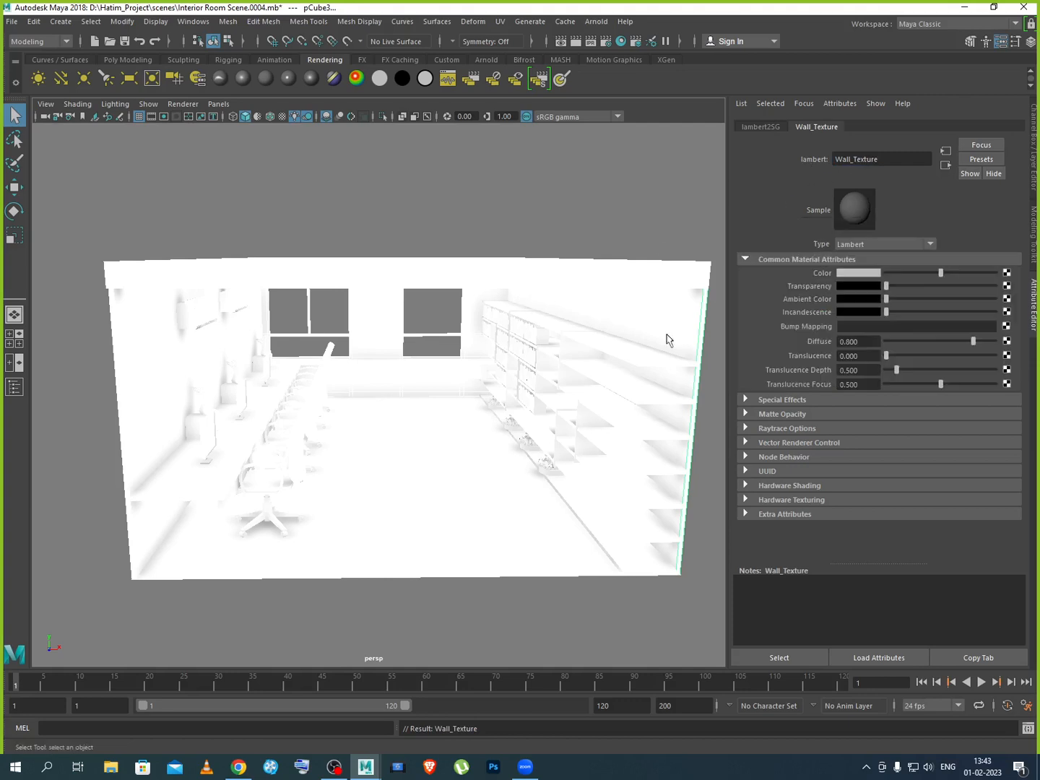
left_click(859, 275)
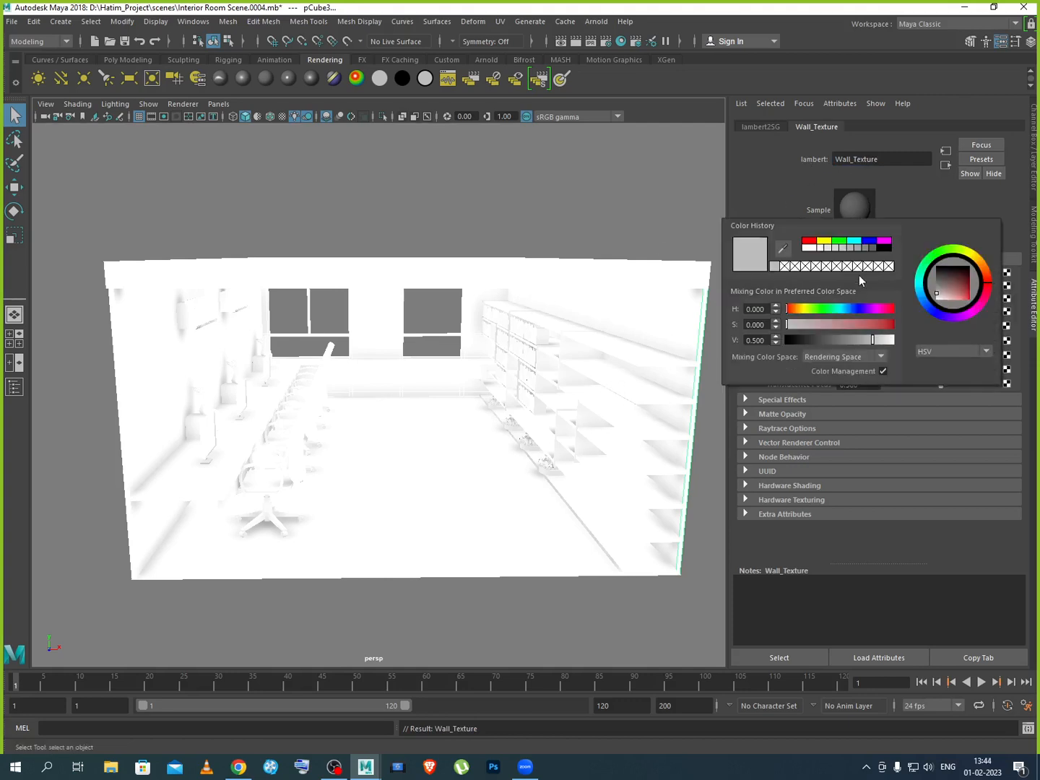
left_click(802, 310)
left_click(832, 328)
left_click(869, 324)
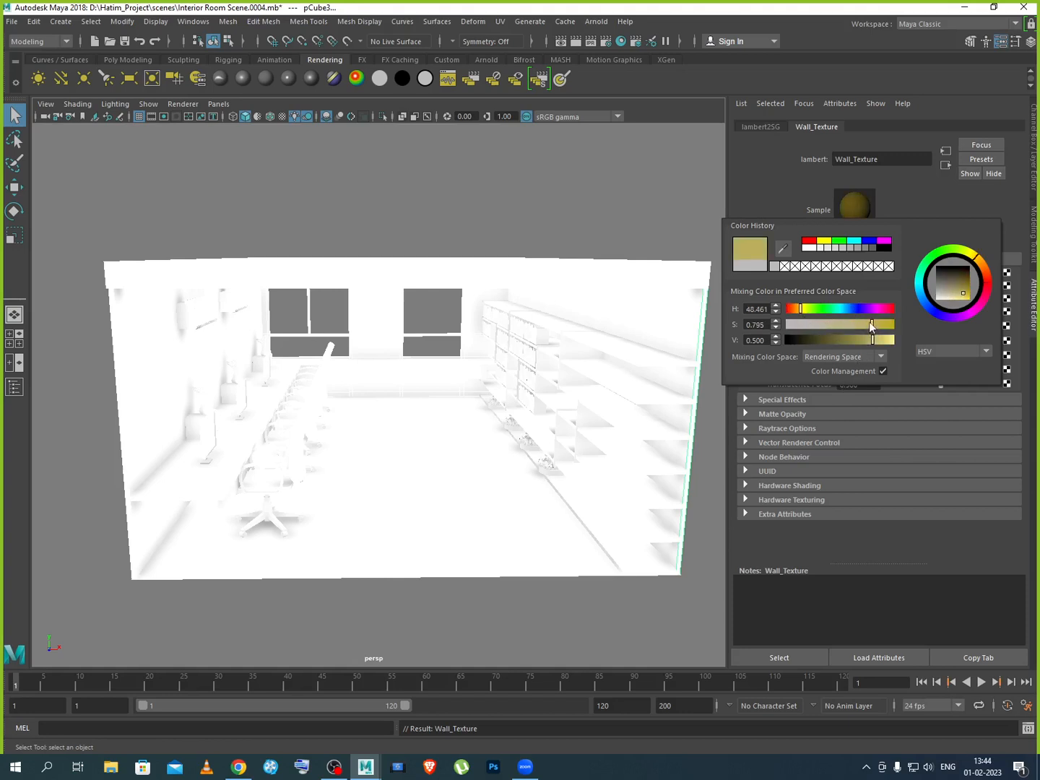
Reselect the two side walls and the window wall and assign the existing Wall_Texture material to them
left_click_drag(533, 555, 509, 551, "alt")
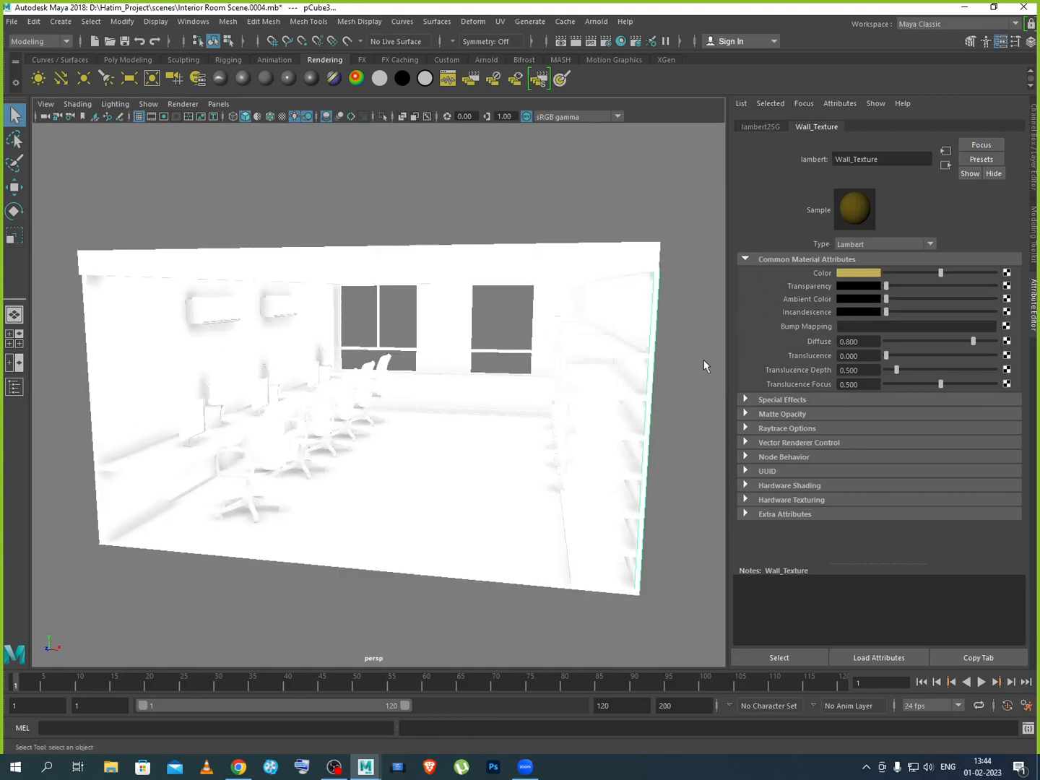
left_click(554, 371)
left_click(553, 371)
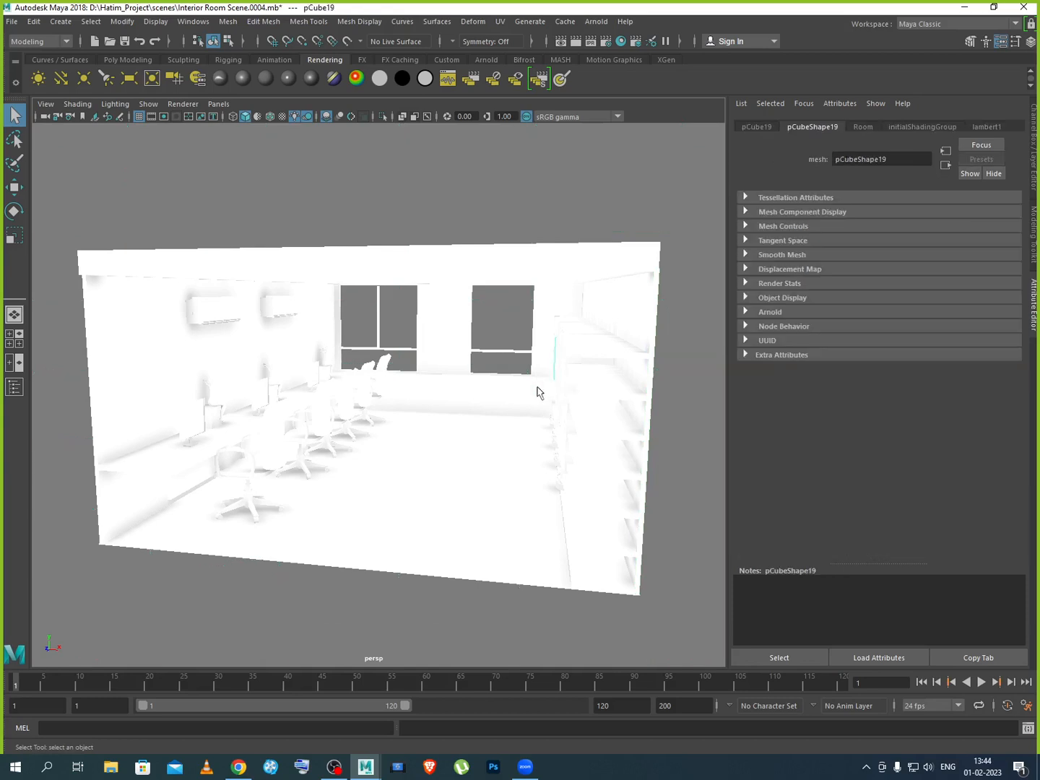
left_click(506, 397)
left_click(450, 281)
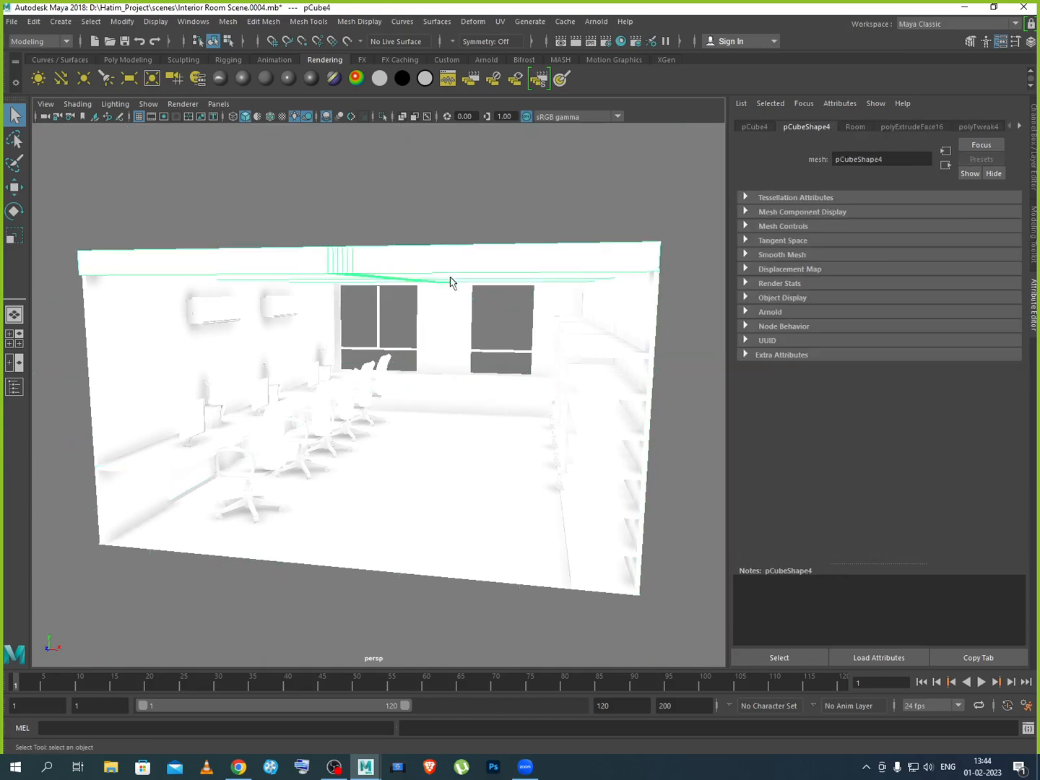
left_click(159, 334)
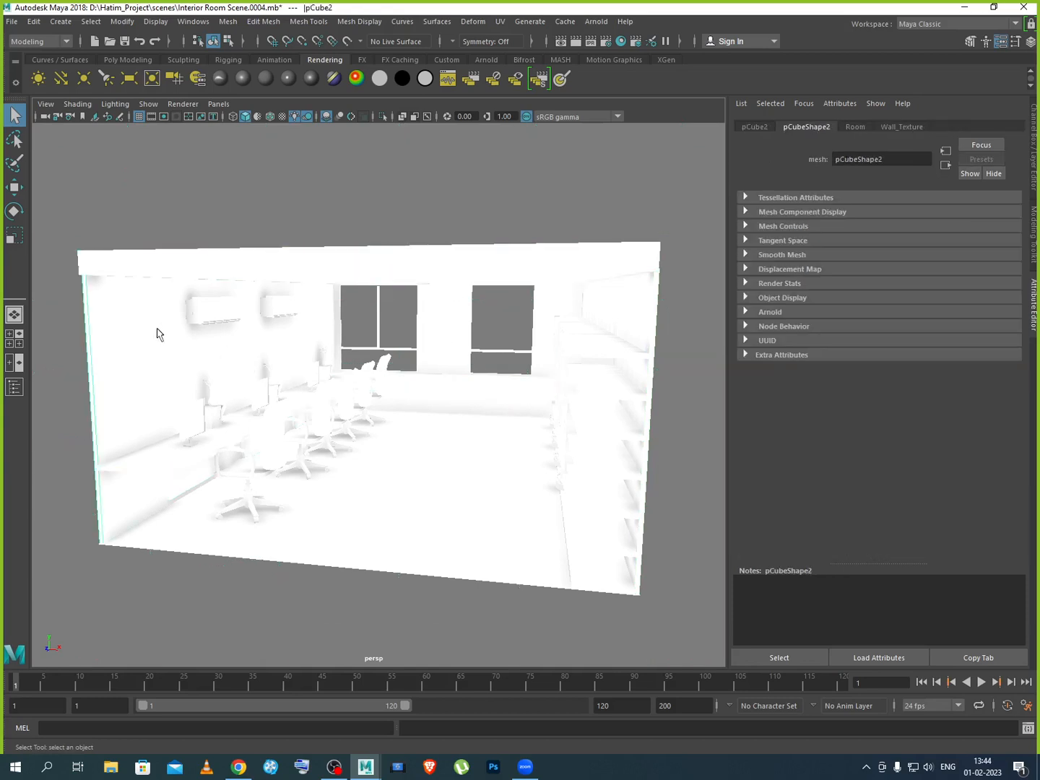
left_click(449, 335)
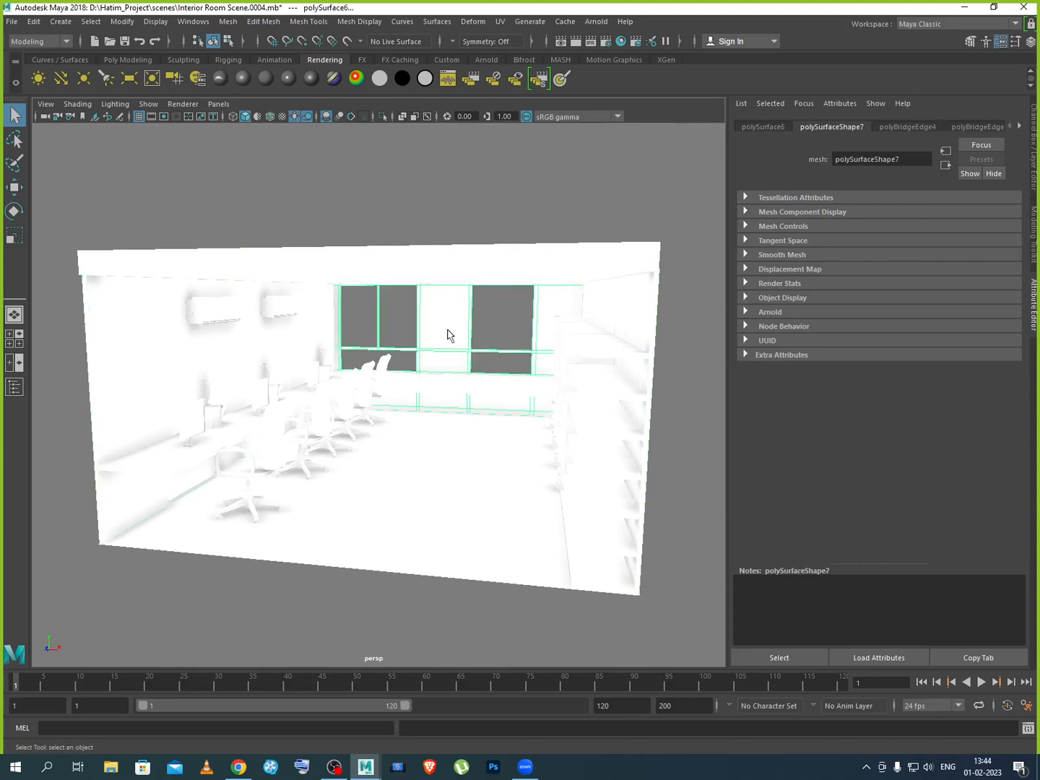
left_click(644, 312)
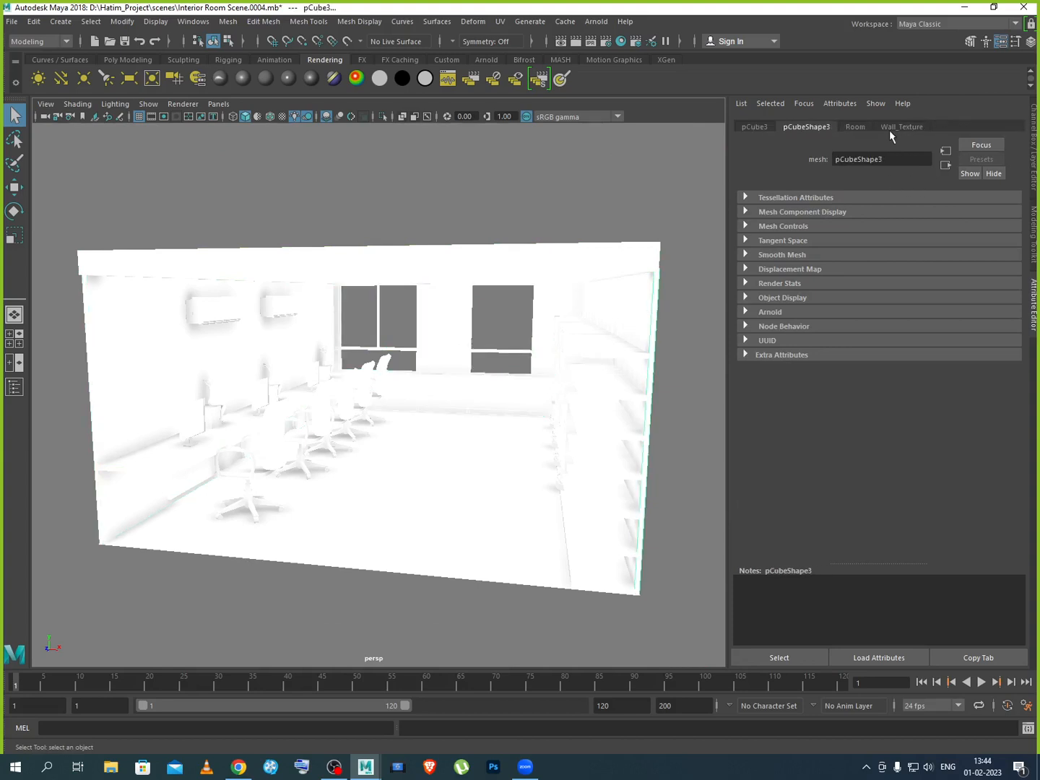
right_click(639, 306)
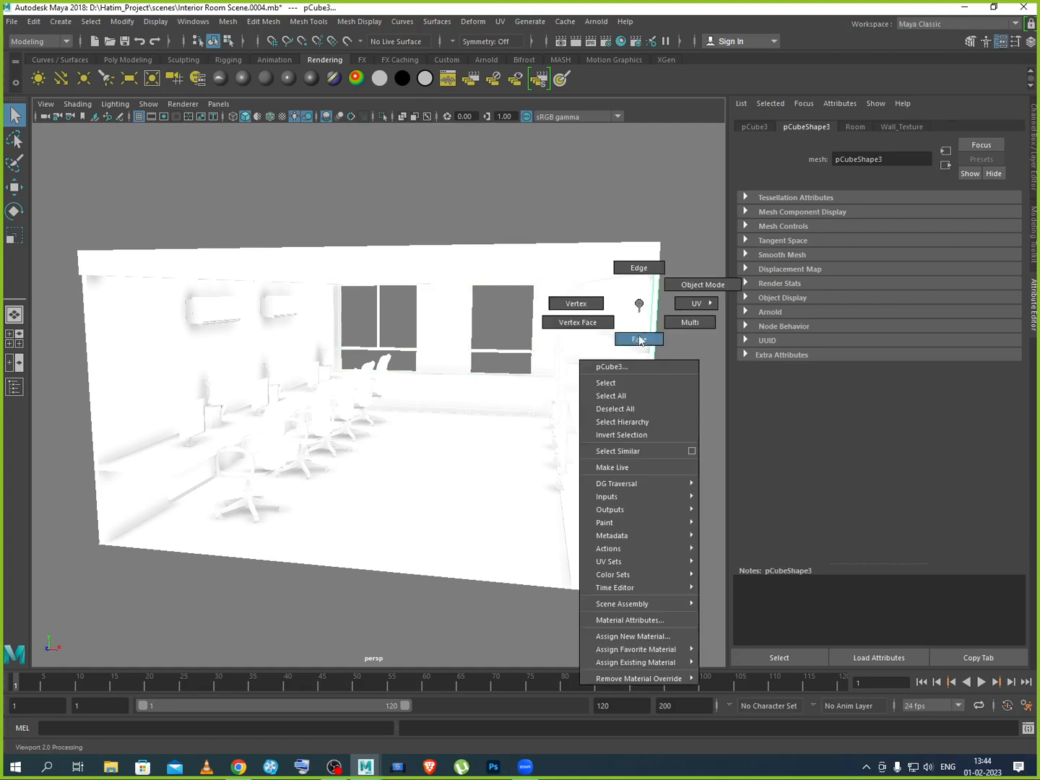
mouse_move(626, 660)
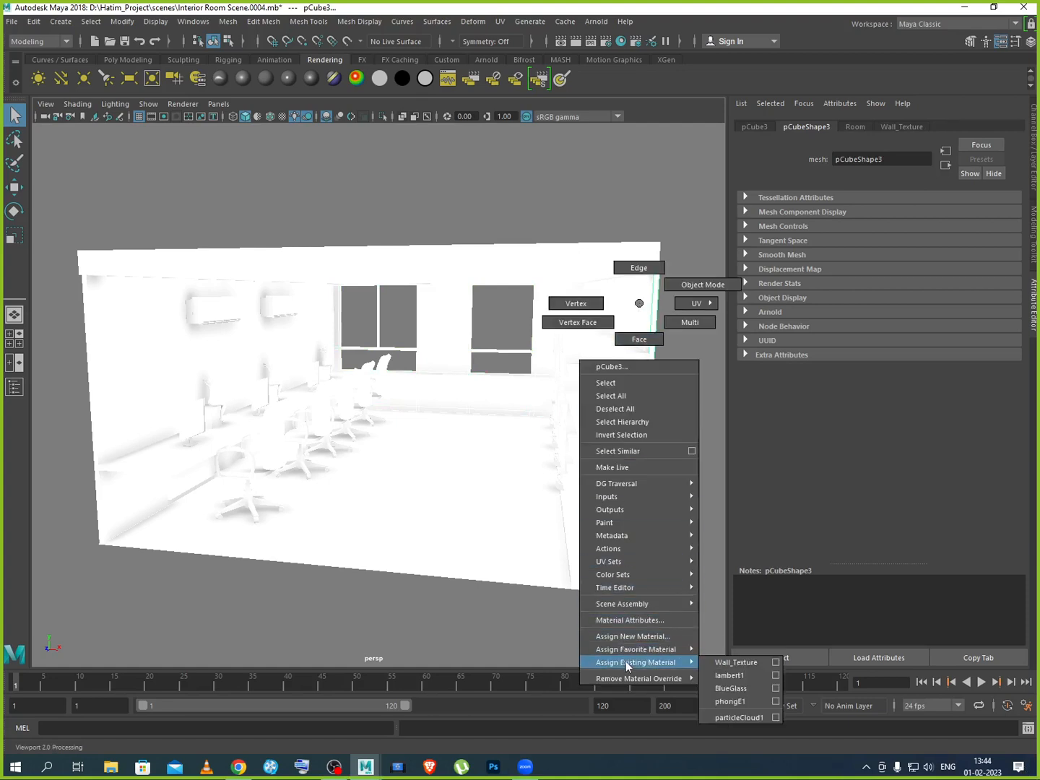
left_click(729, 662)
Inspect the sky dome light's attributes and its default light set from inside the room
left_click(394, 614)
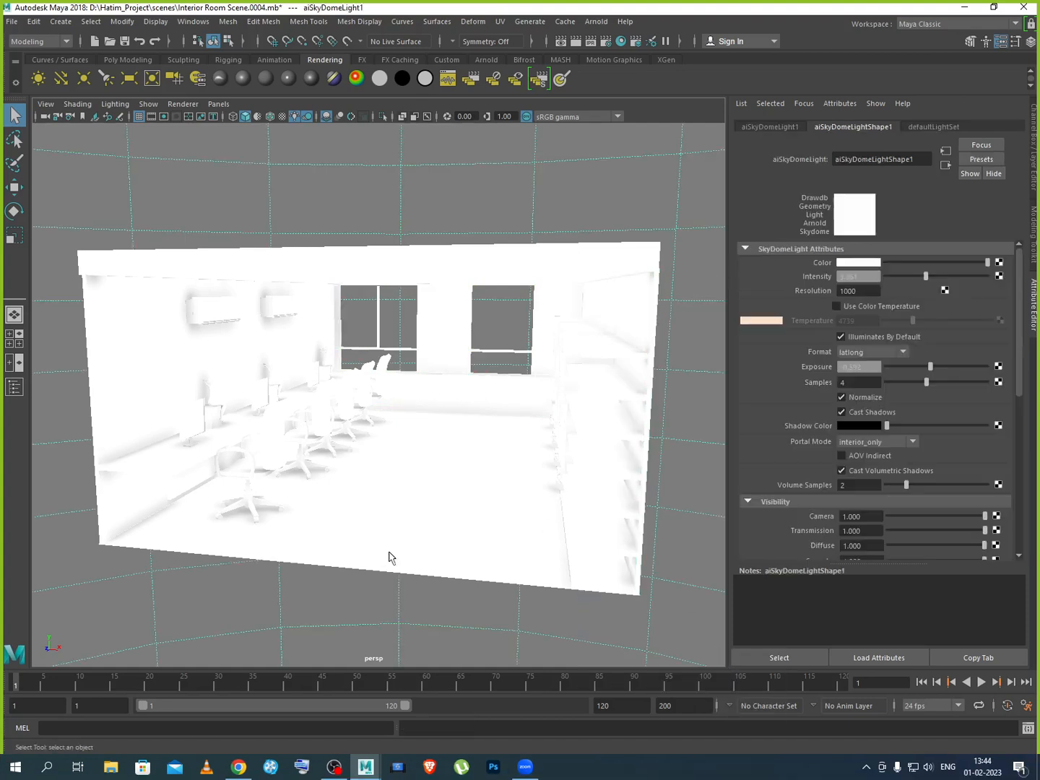
key("f")
scroll(406, 539, "down", 6)
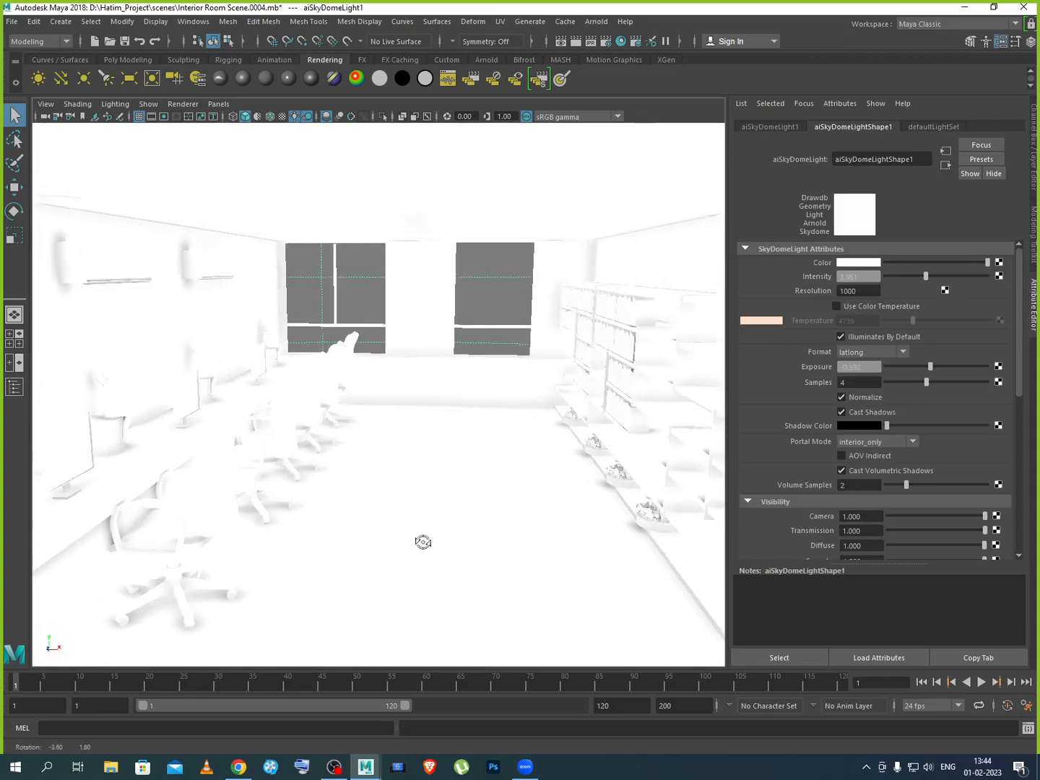
left_click(926, 129)
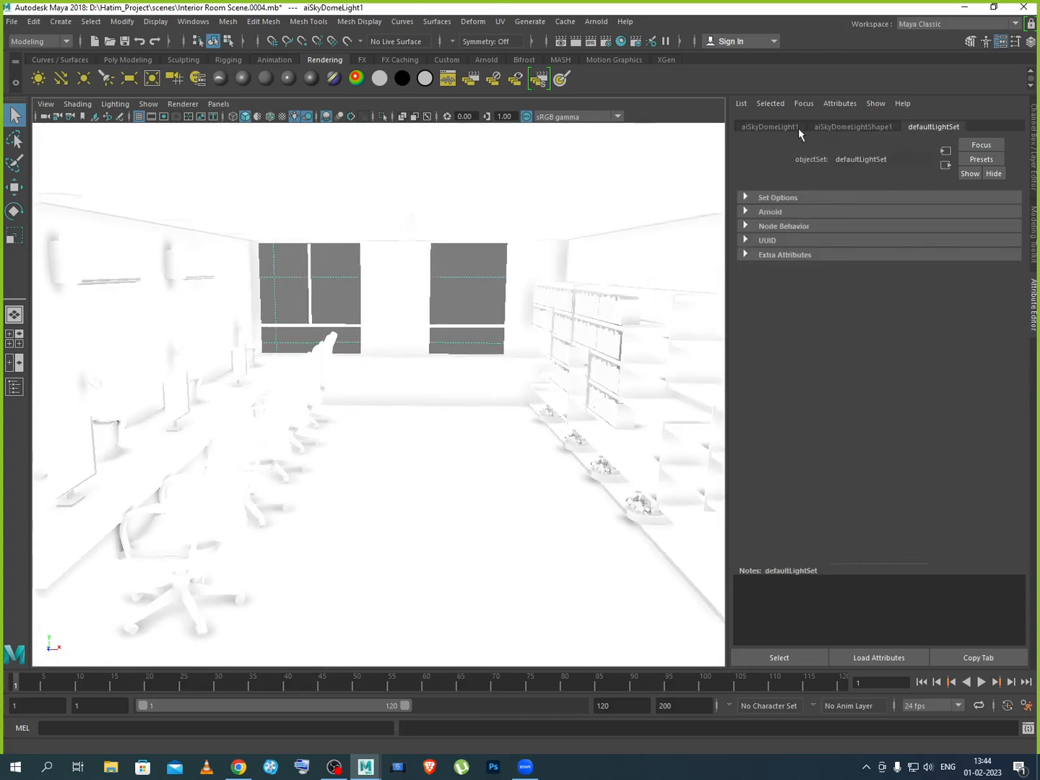
Check the window wall's list of history nodes and delete the wall's construction history
left_click(424, 217)
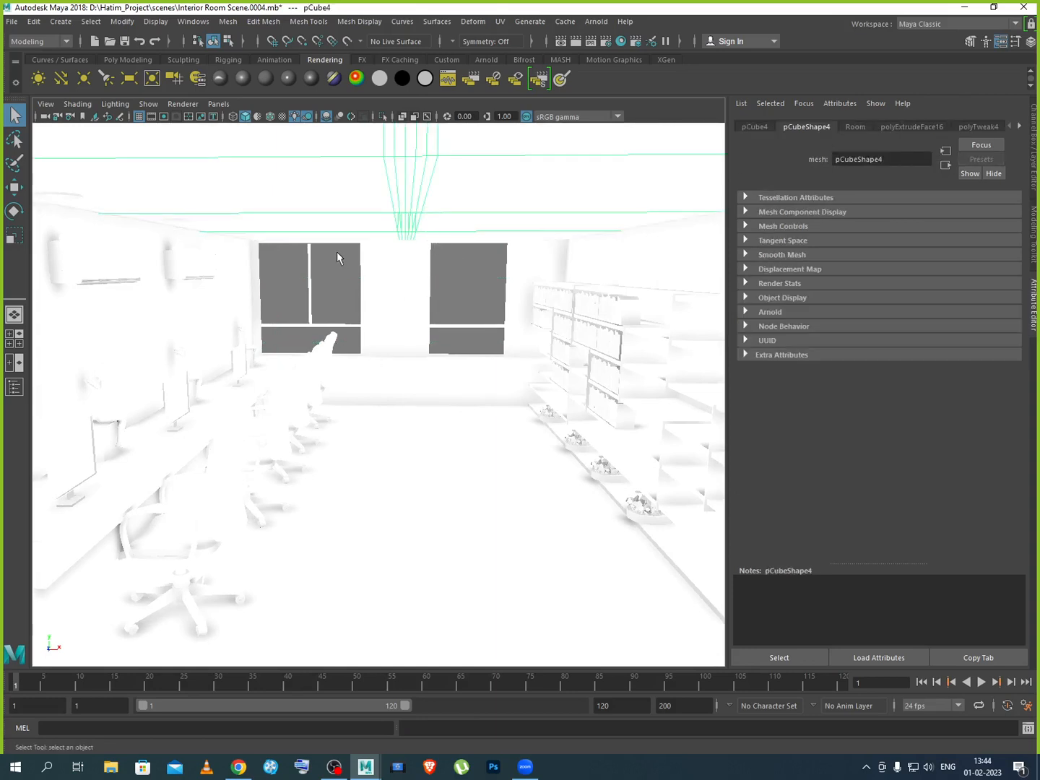
left_click(381, 265)
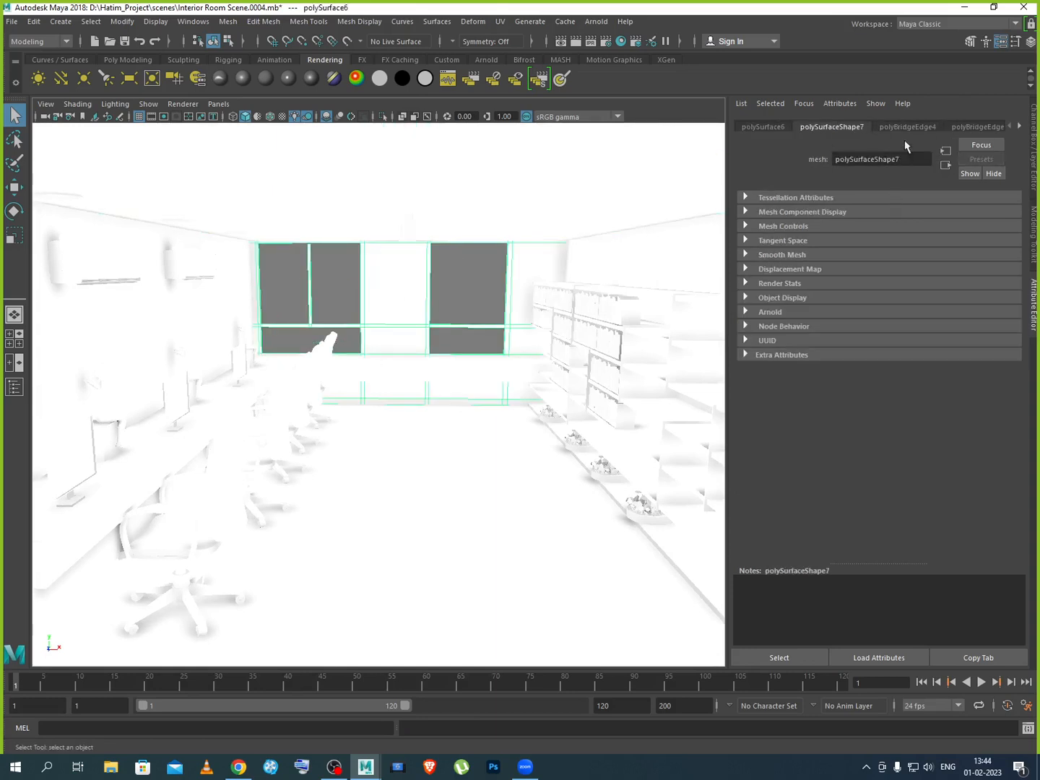
left_click(1019, 127)
left_click(1018, 127)
left_click(1019, 126)
left_click(1019, 127)
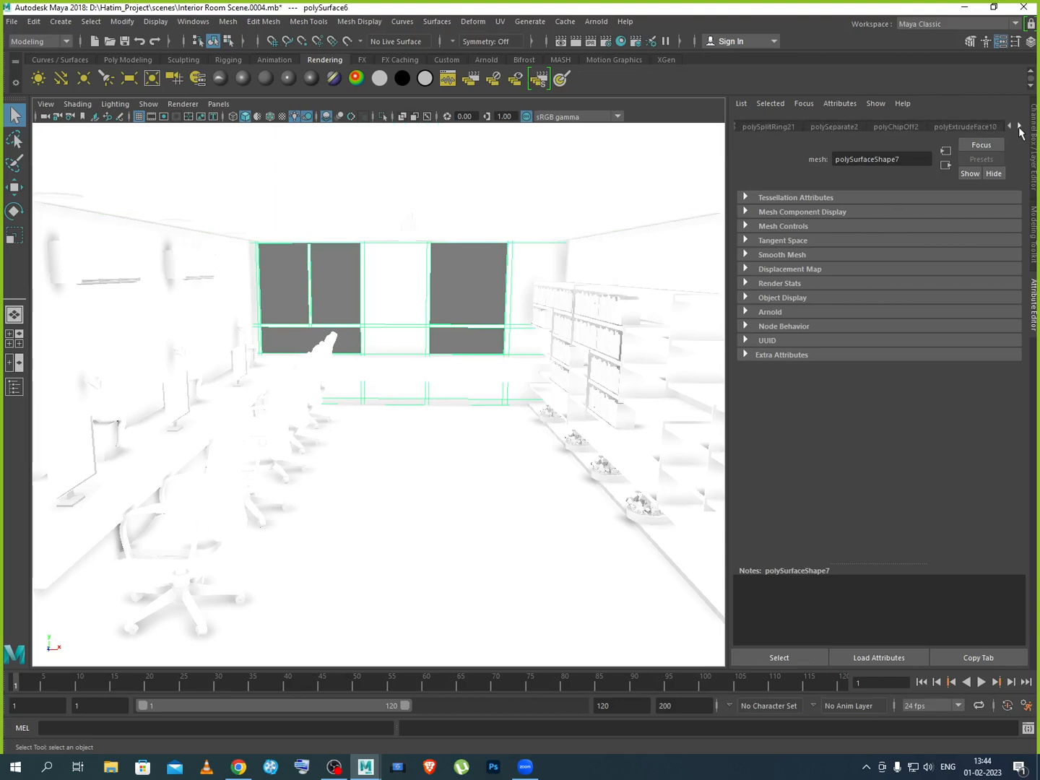
left_click(1019, 127)
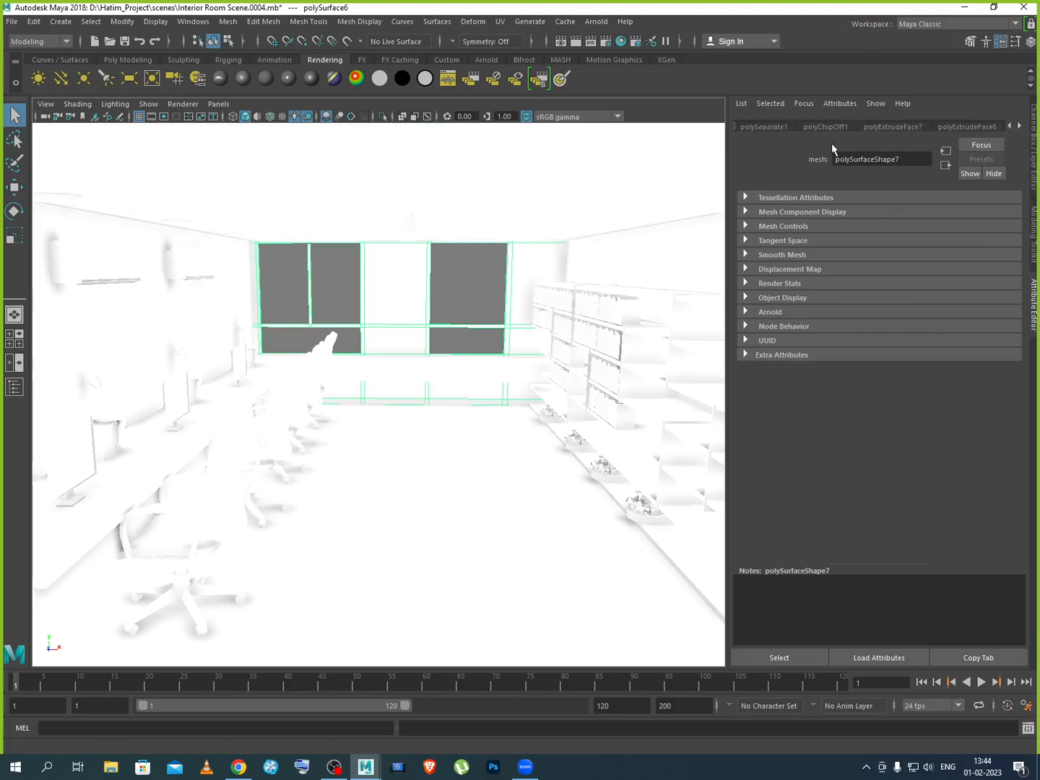
left_click(36, 22)
mouse_move(77, 178)
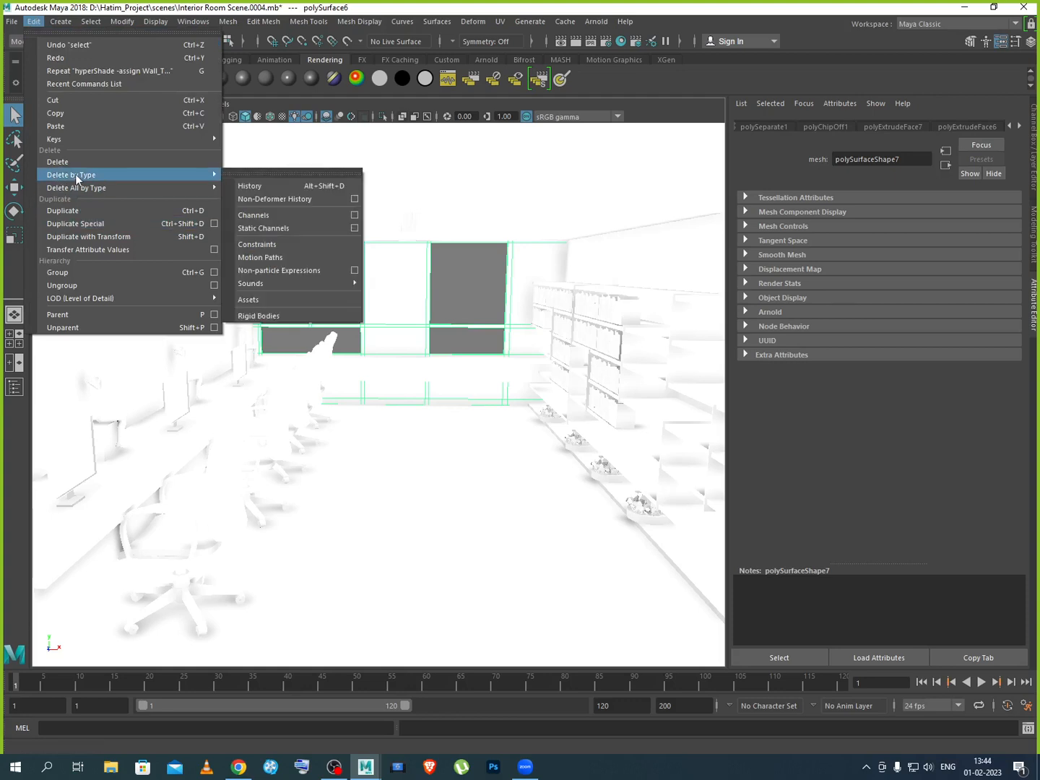
left_click(244, 190)
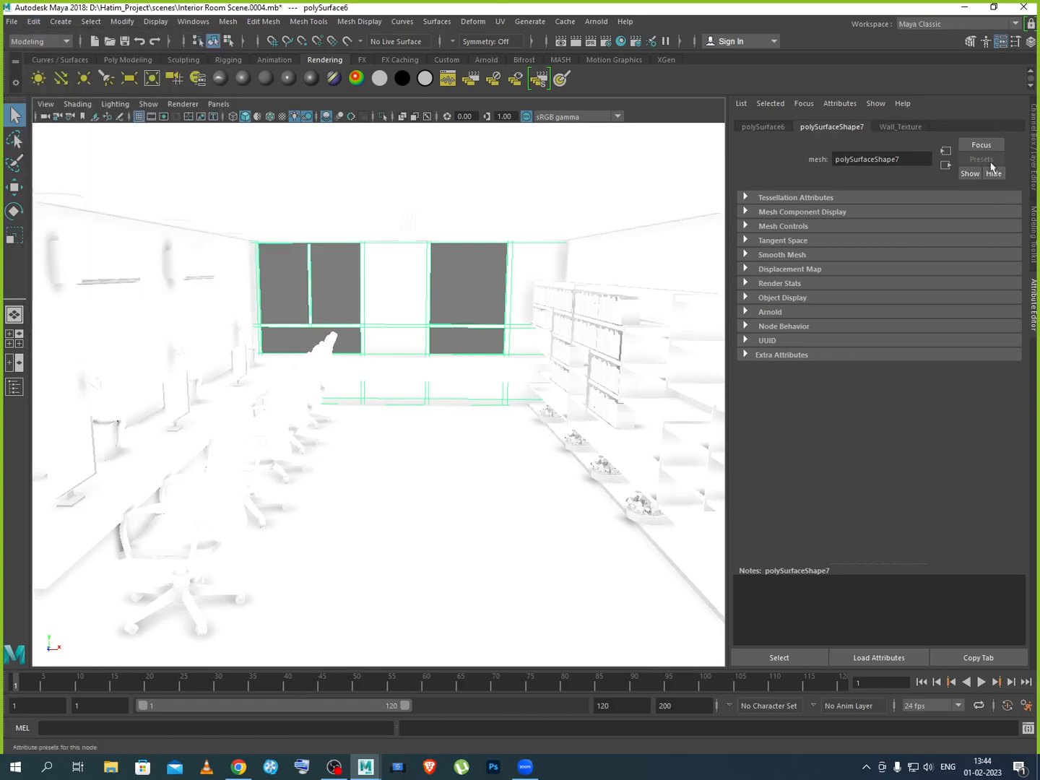
Assign a new Lambert material to the window wall and set its color to a green with hue 113.07 and saturation 0.731
left_click(913, 127)
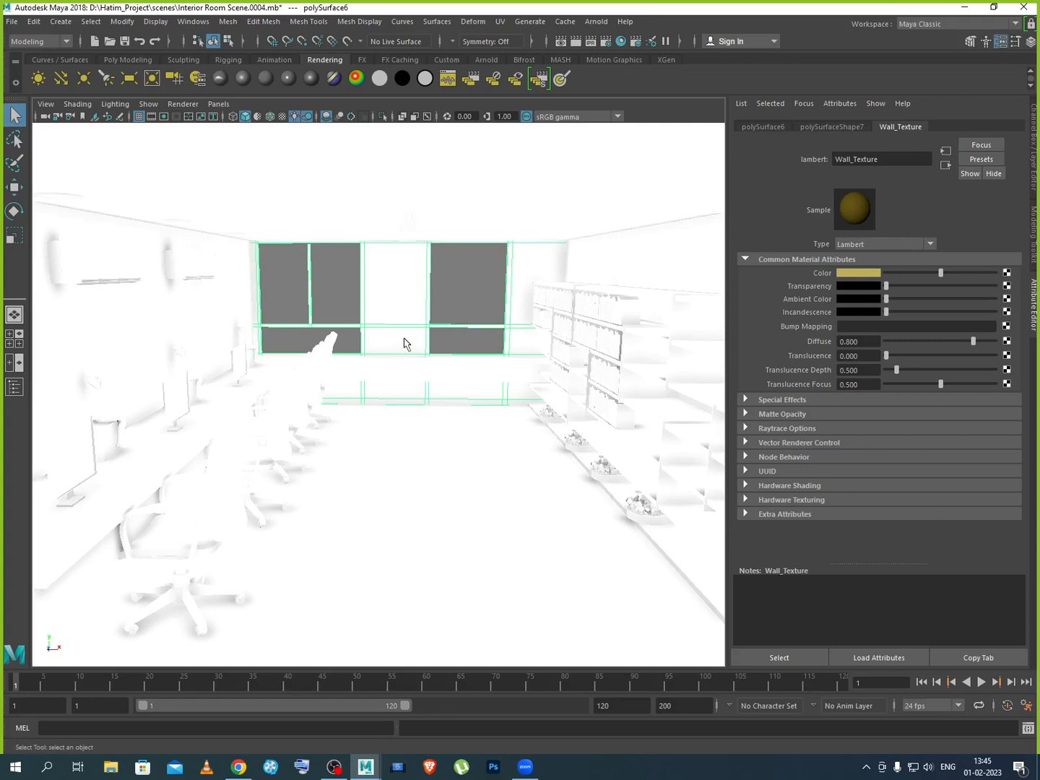
mouse_move(939, 273)
left_mouse_down()
mouse_move(906, 273)
mouse_move(963, 273)
mouse_move(907, 278)
mouse_move(938, 274)
left_mouse_up()
scroll(398, 315, "down", 3)
scroll(385, 328, "up", 3)
left_click(267, 83)
left_click(848, 274)
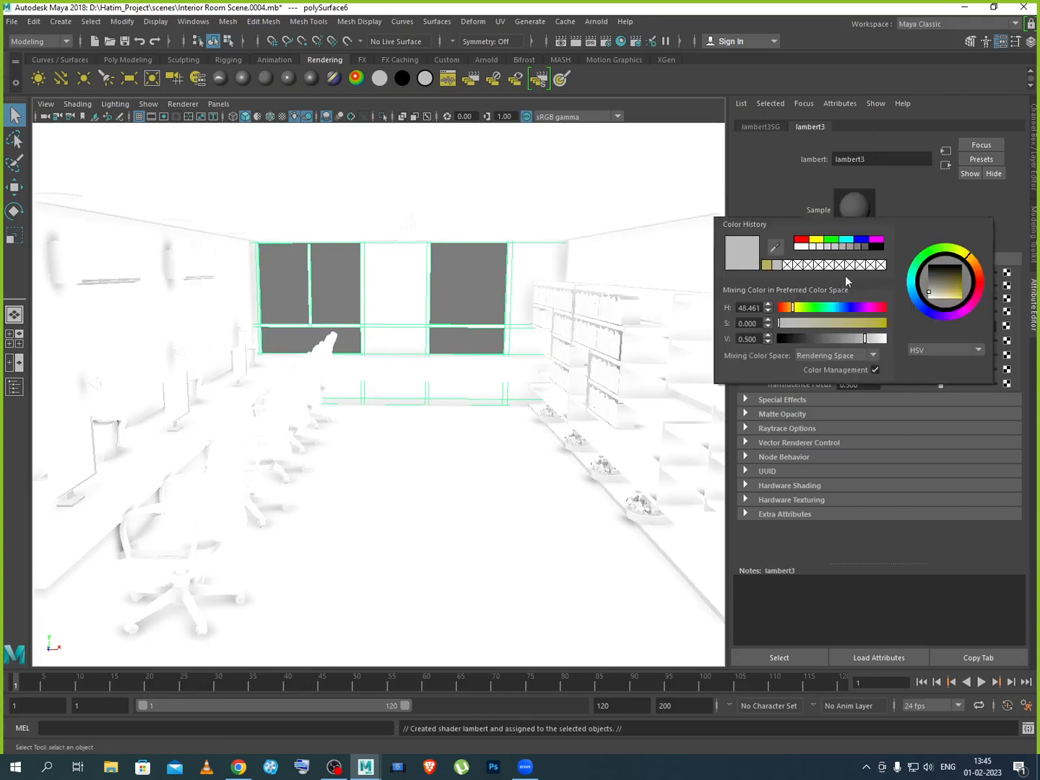
left_click(811, 308)
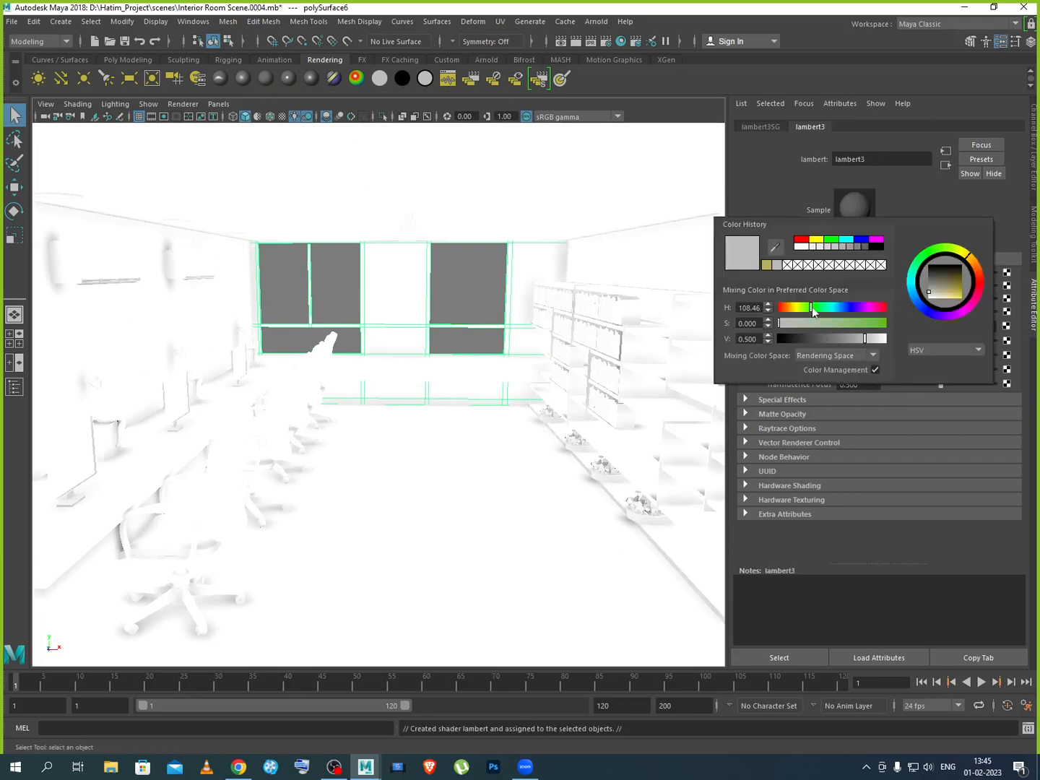
left_click(858, 323)
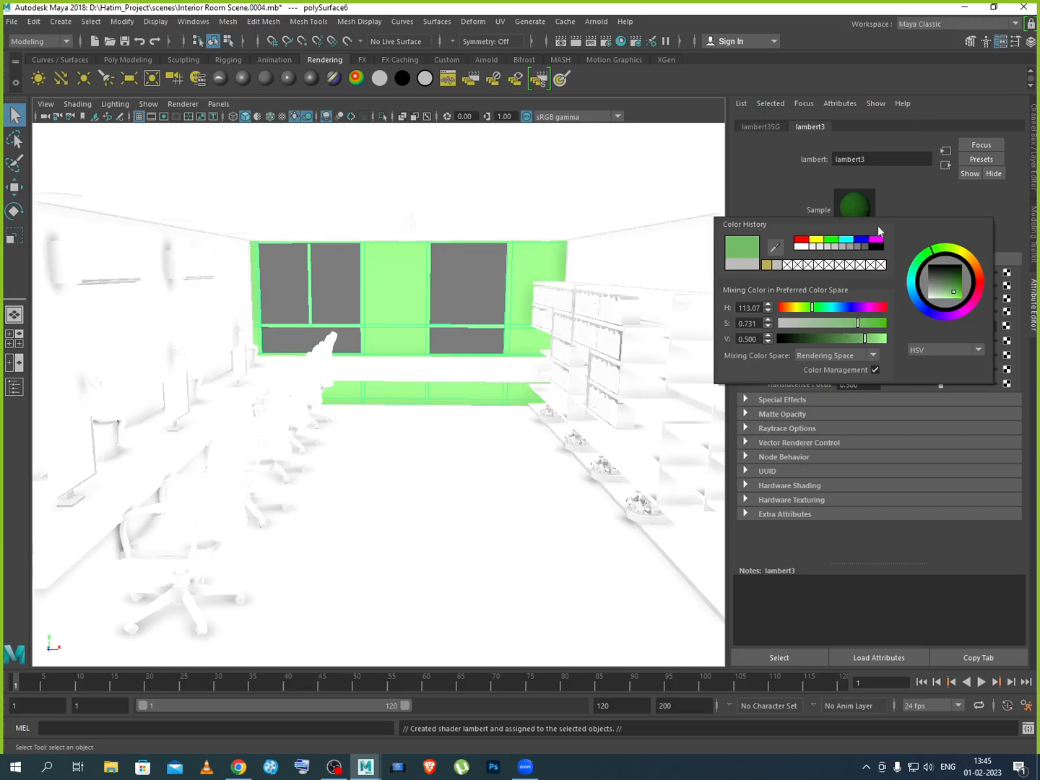
Rename the window wall's new green Lambert material Wall Texture 2
type("Wal")
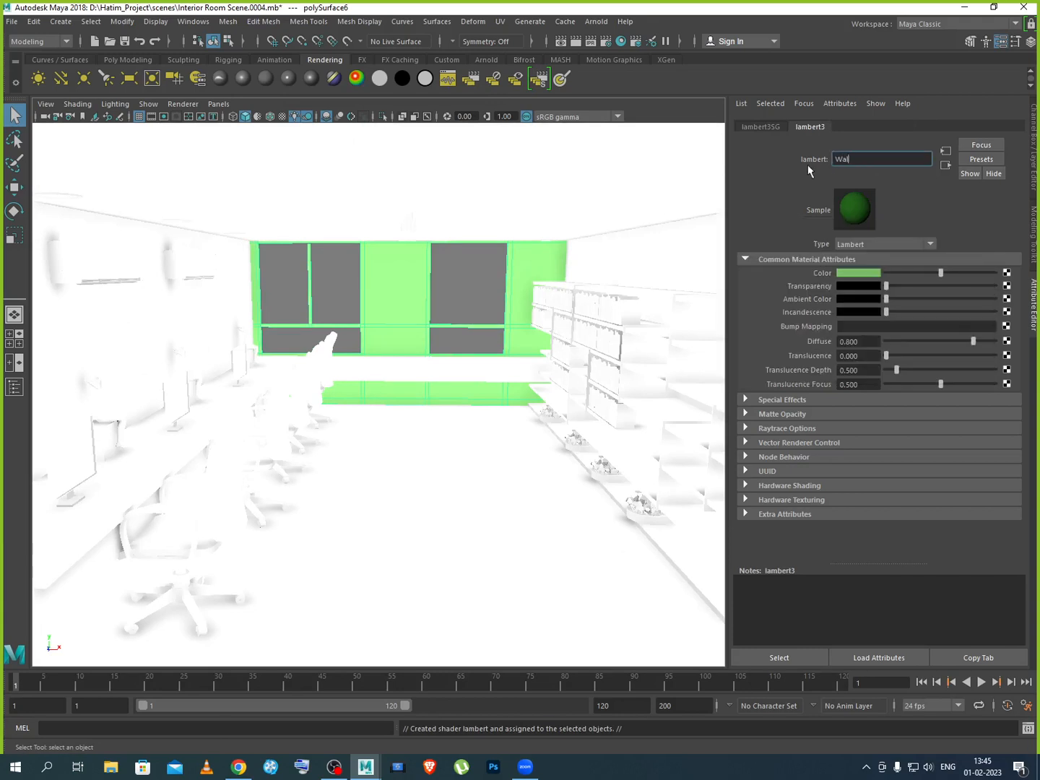
type("l Texture 2")
key("Return")
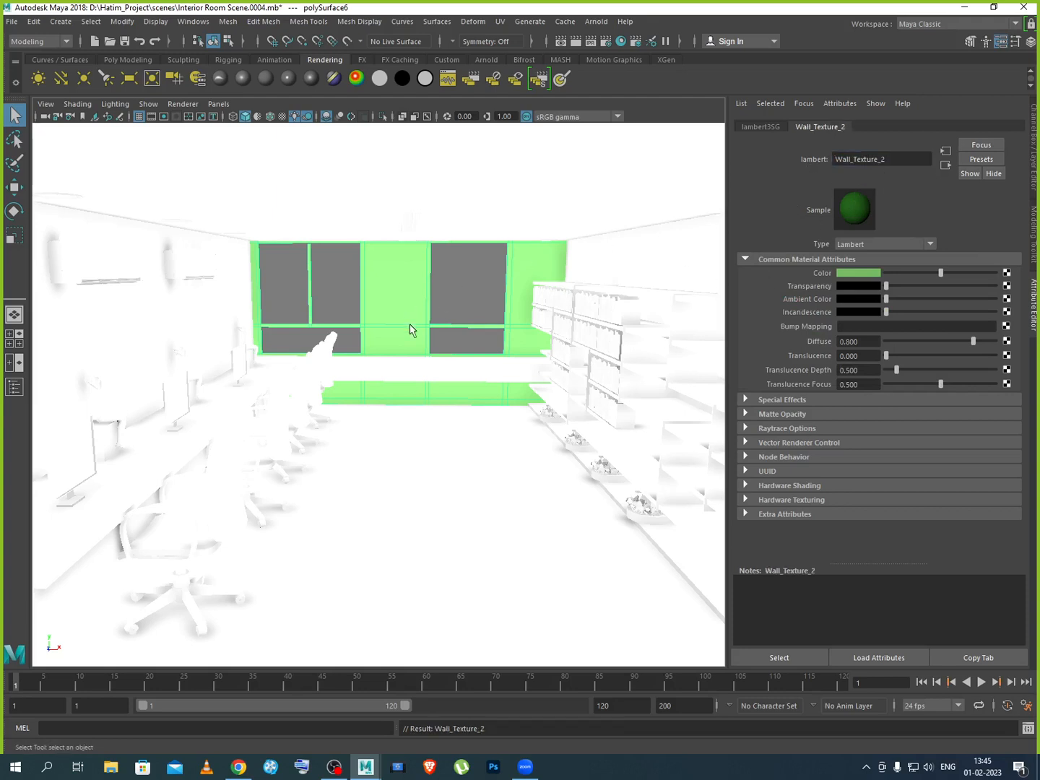
Assign the existing Wall_Texture_2 material to the room's two side walls and dismiss the CCleaner notification
left_click(81, 345)
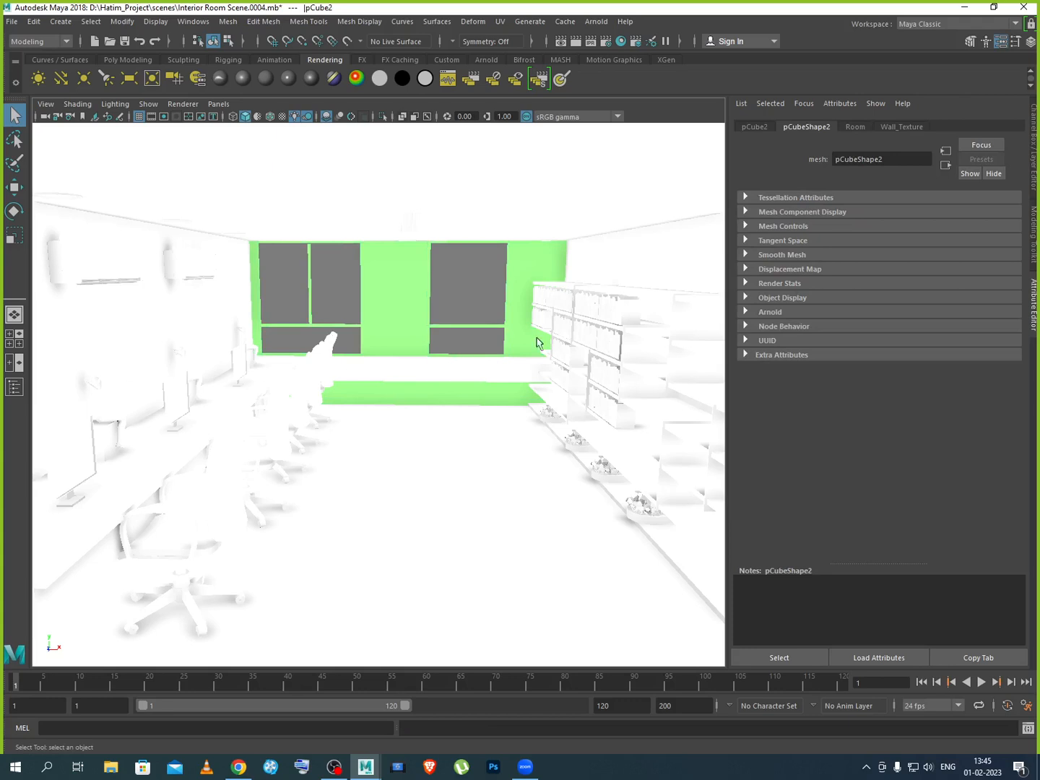
left_click(638, 280)
right_click(636, 272)
mouse_move(648, 626)
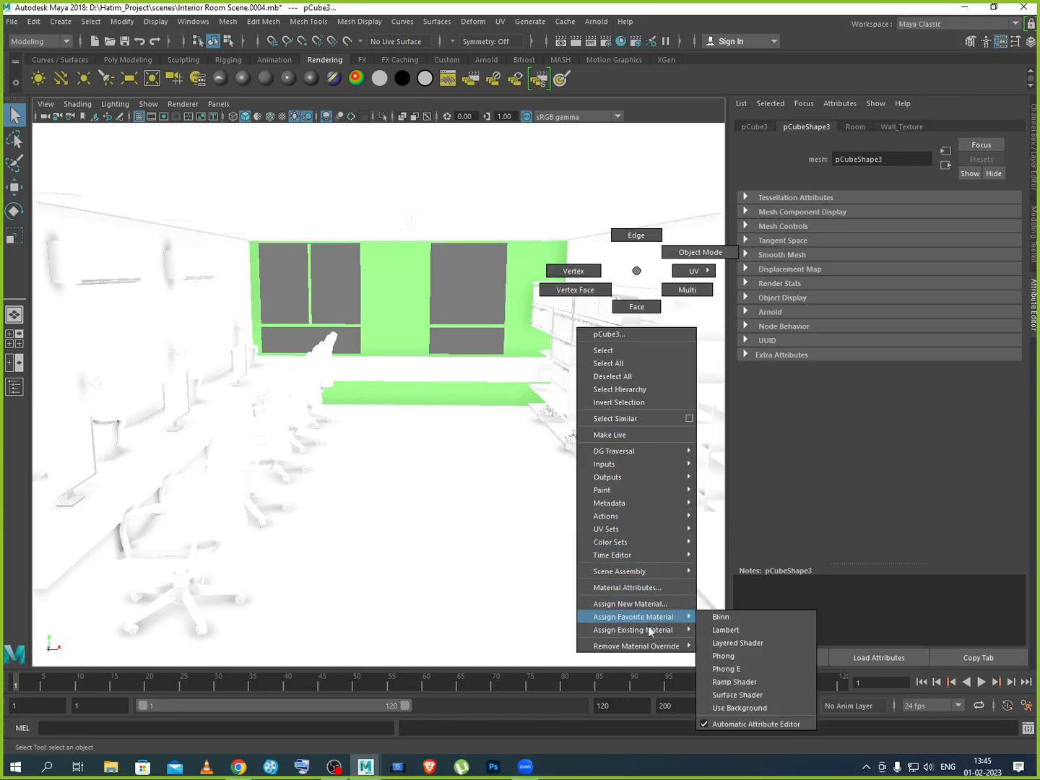
left_click(740, 642)
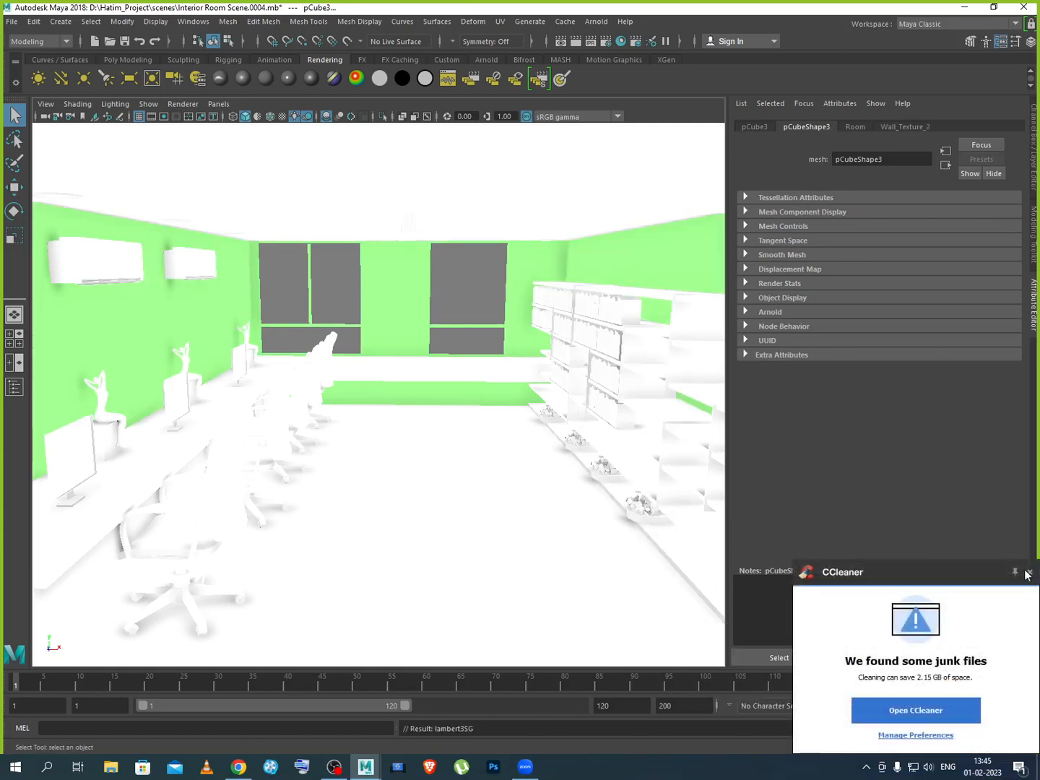
left_click(1030, 572)
Connect a File texture to the color of the window wall's Wall_Texture_2 material and open the file chooser for its image
left_click(509, 513)
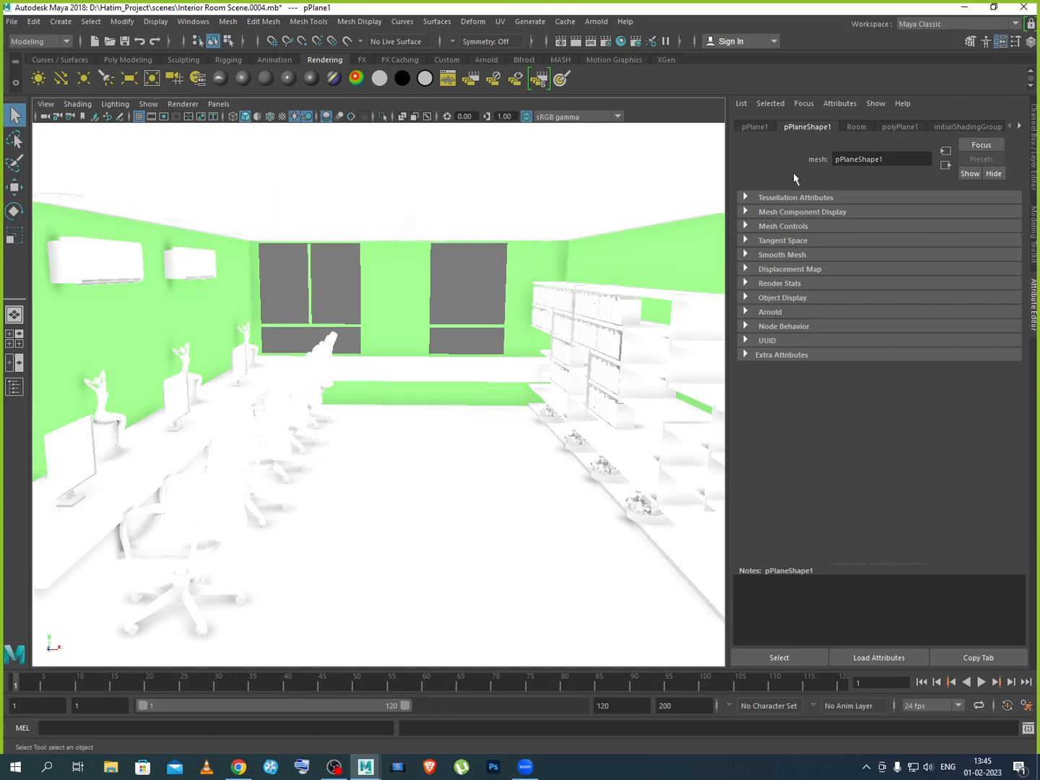
left_click(520, 308)
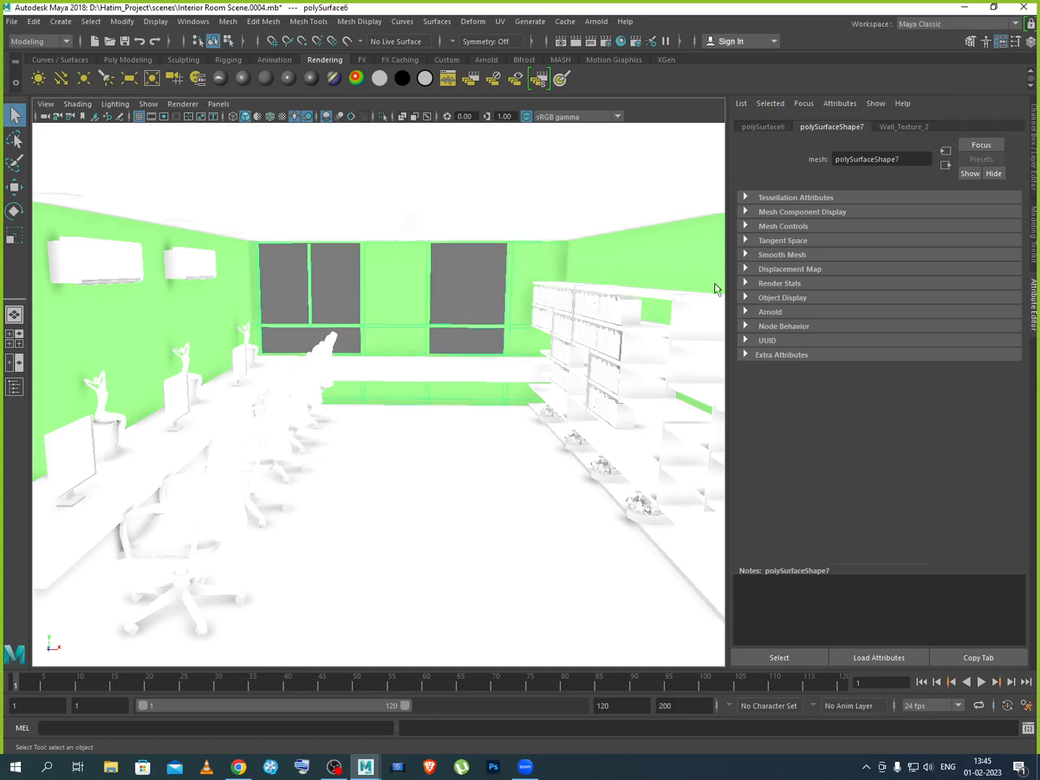
left_click(911, 128)
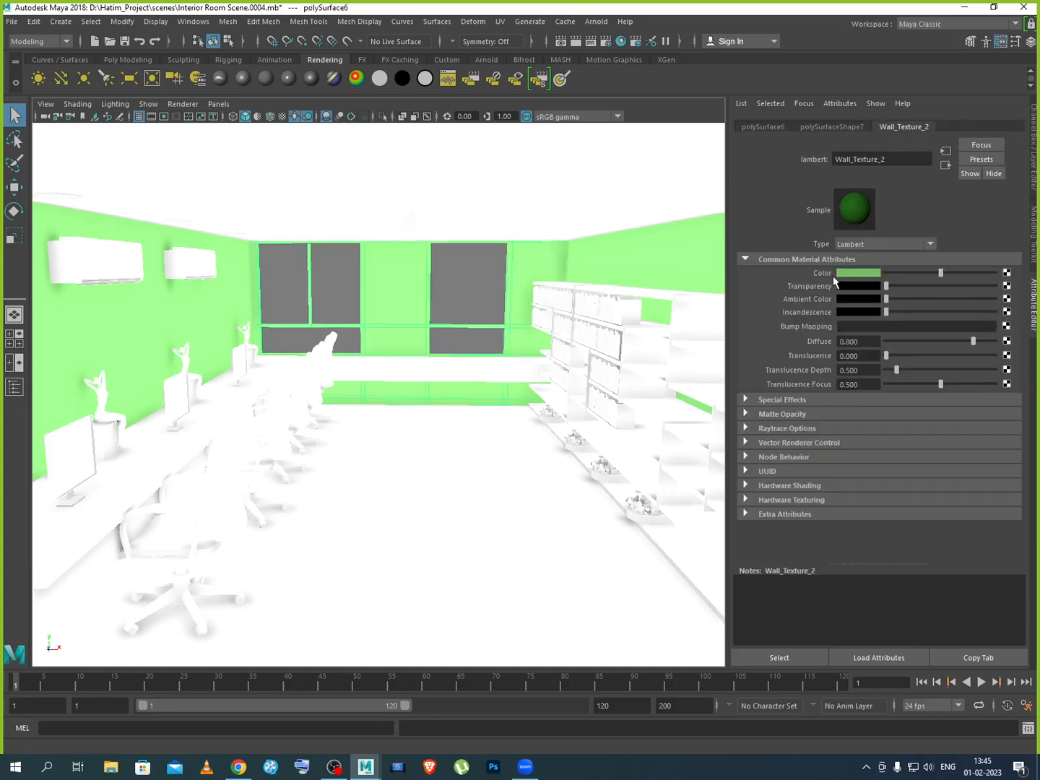
left_click(1007, 274)
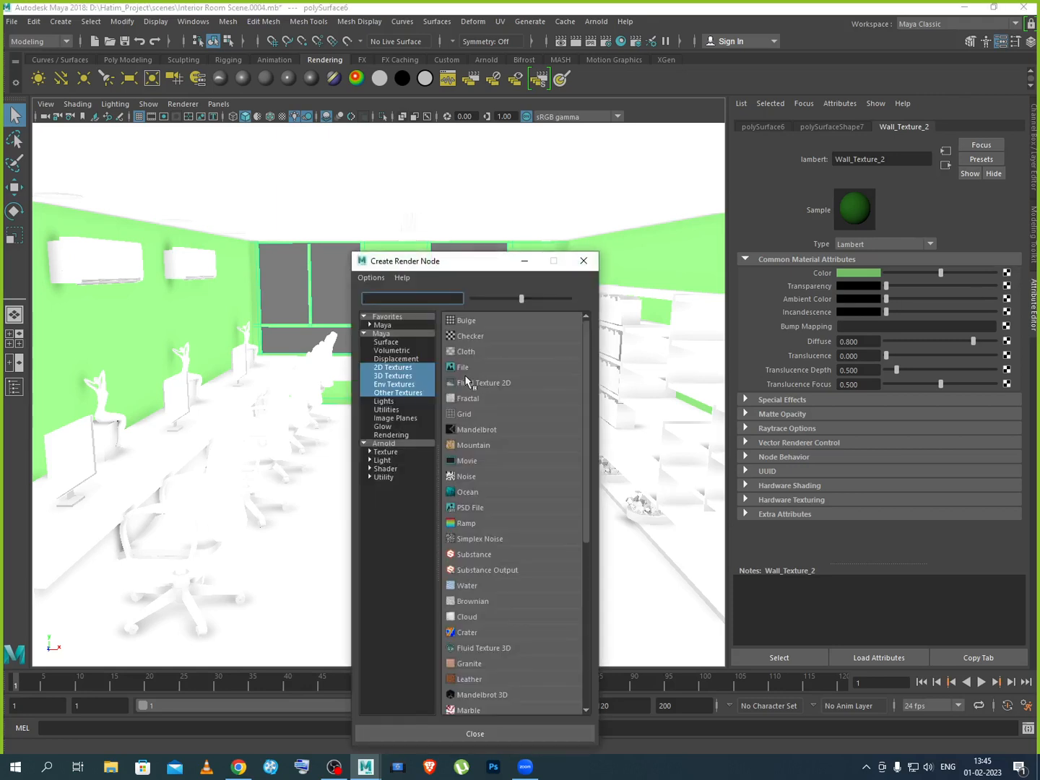
left_click(466, 369)
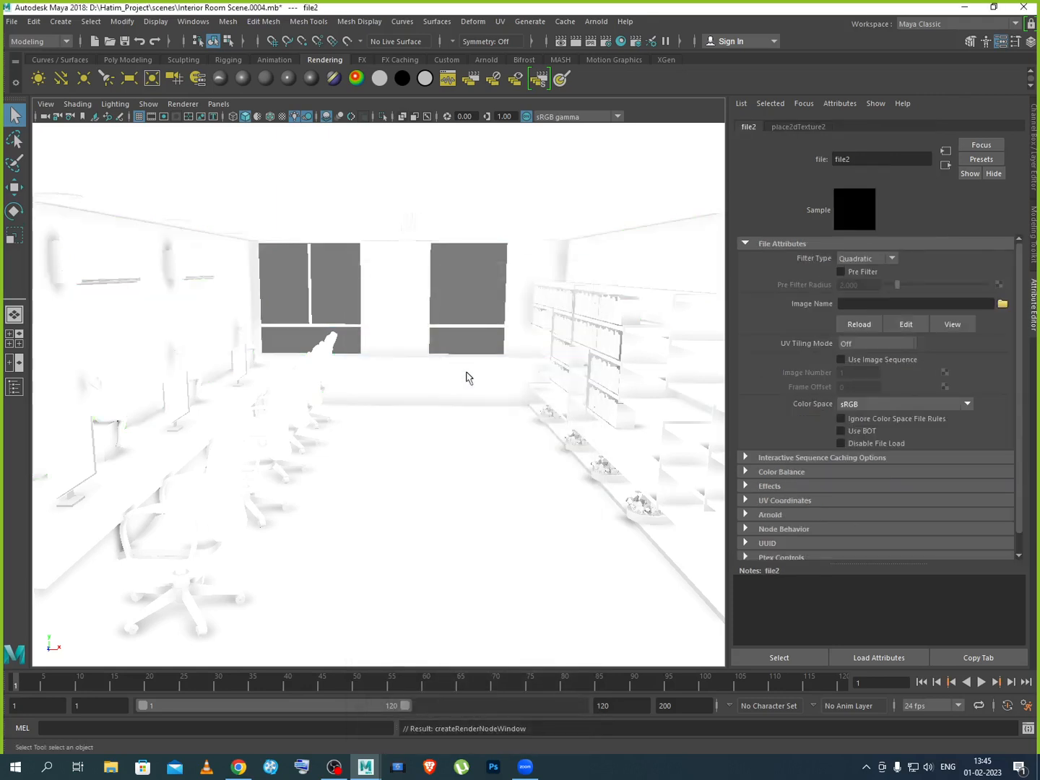
left_click(1002, 305)
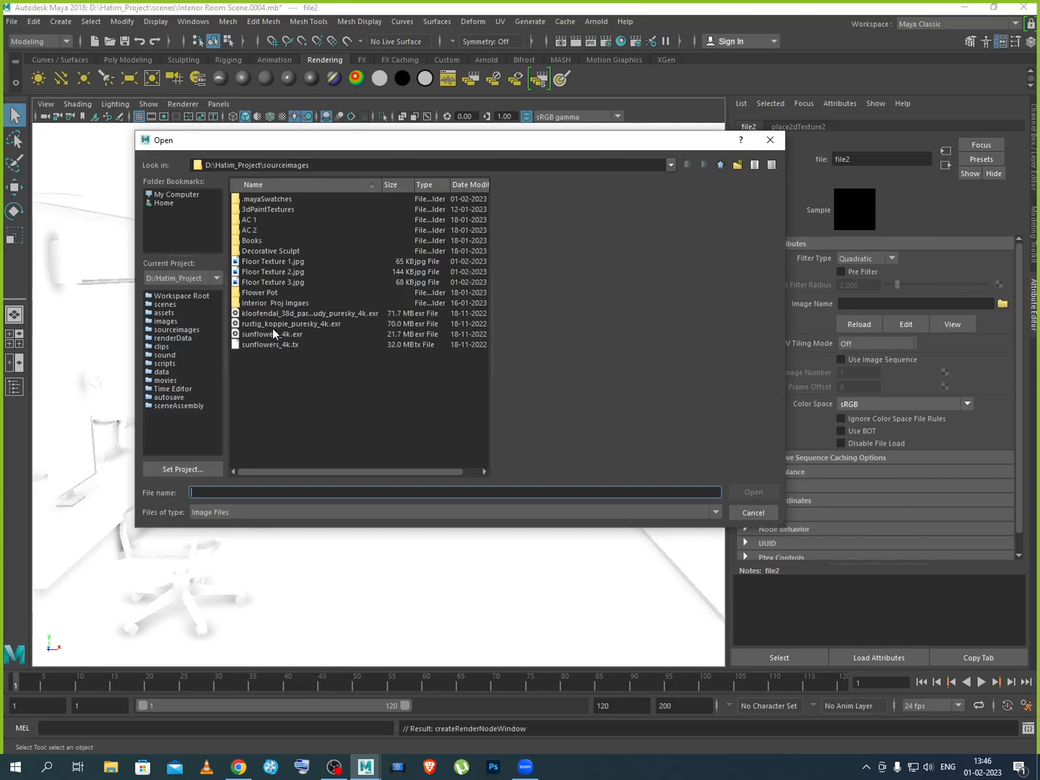
Switch to Chrome and save the brown wavy-pattern wall texture image in the sourceimages folder as Wall Texture 1
left_click(246, 770)
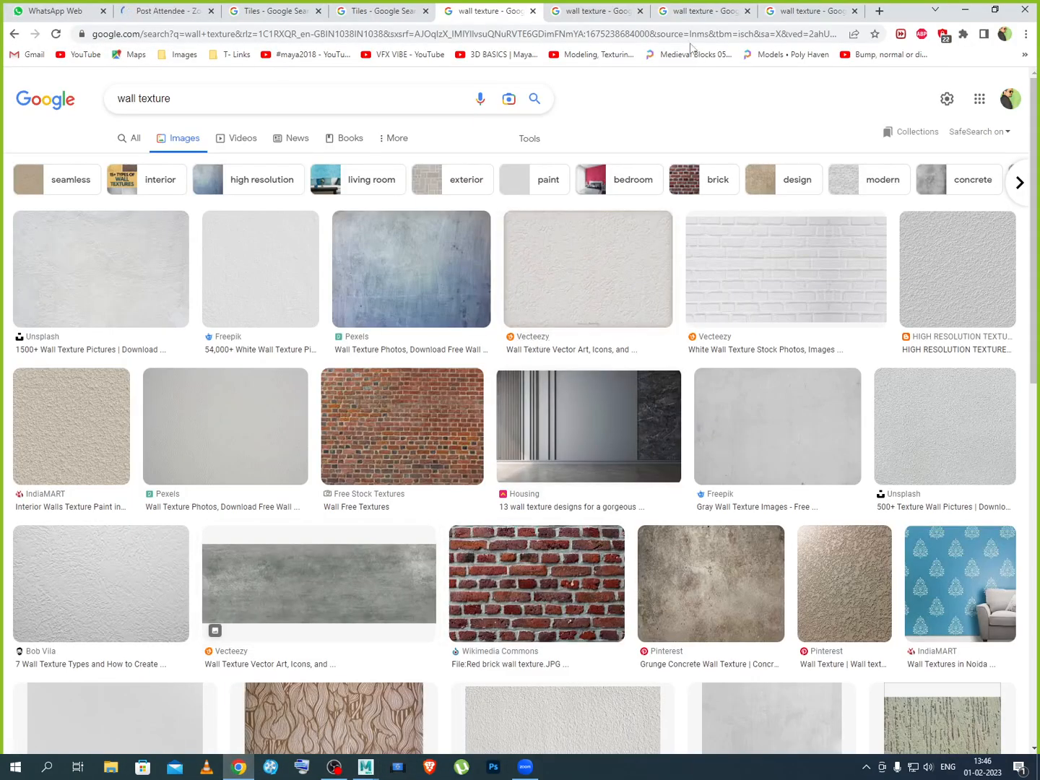
left_click(611, 11)
right_click(556, 212)
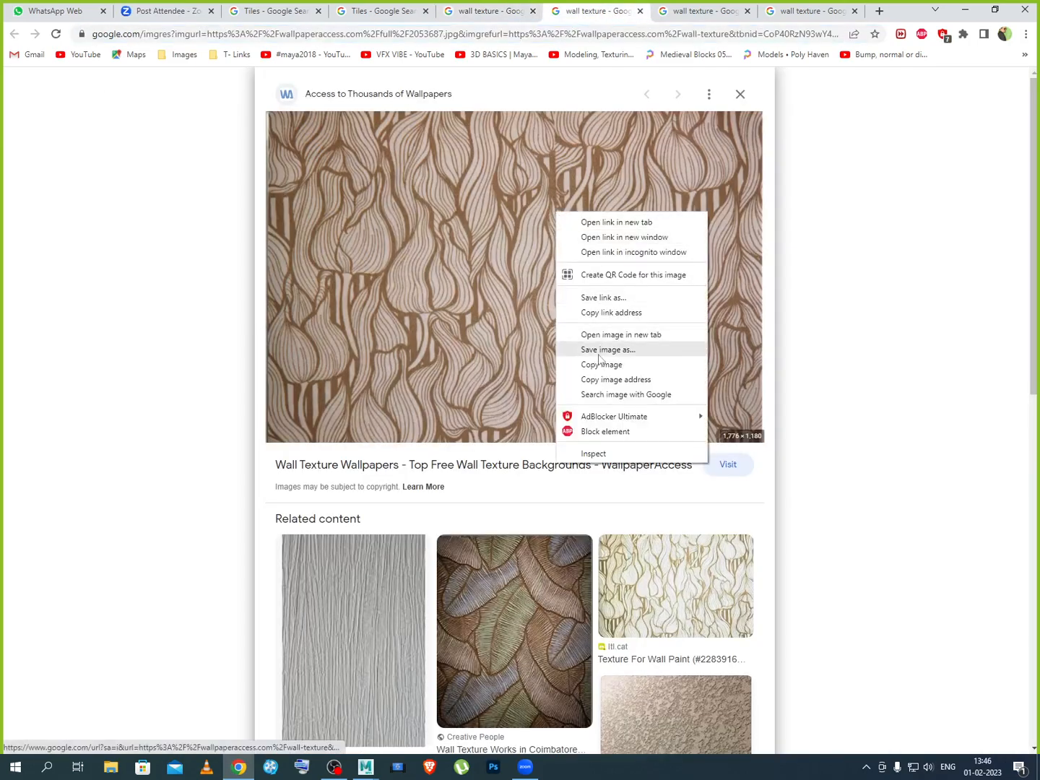
left_click(610, 351)
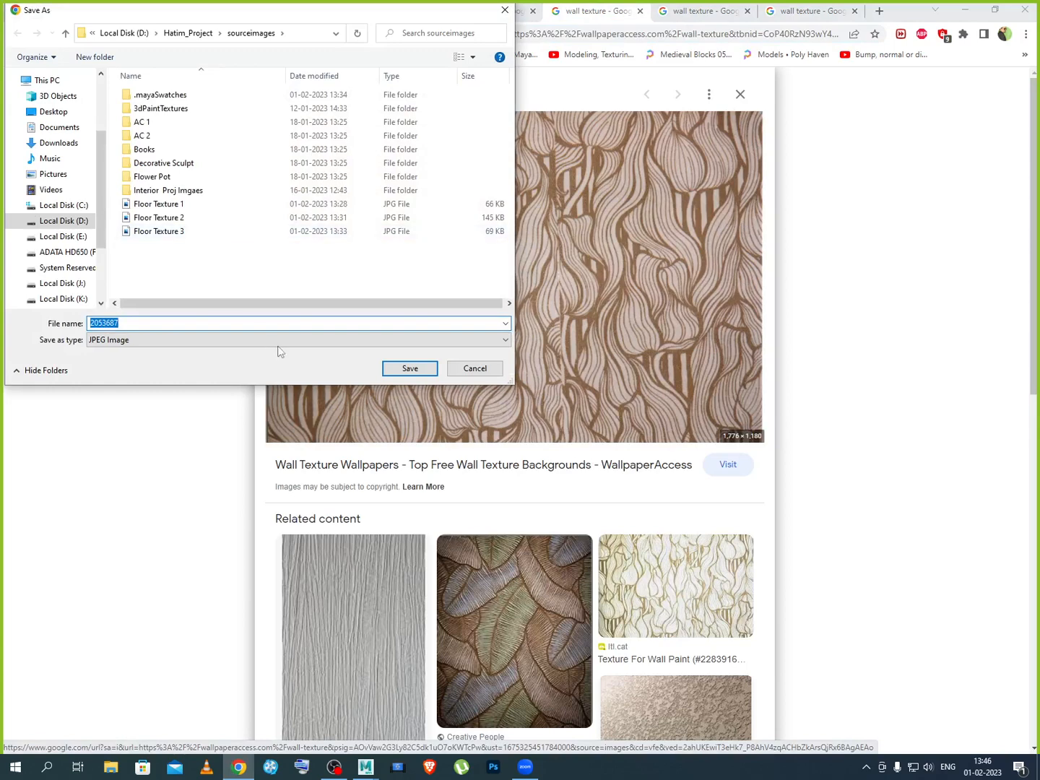
left_click(160, 235)
left_click(110, 325)
left_click(110, 325)
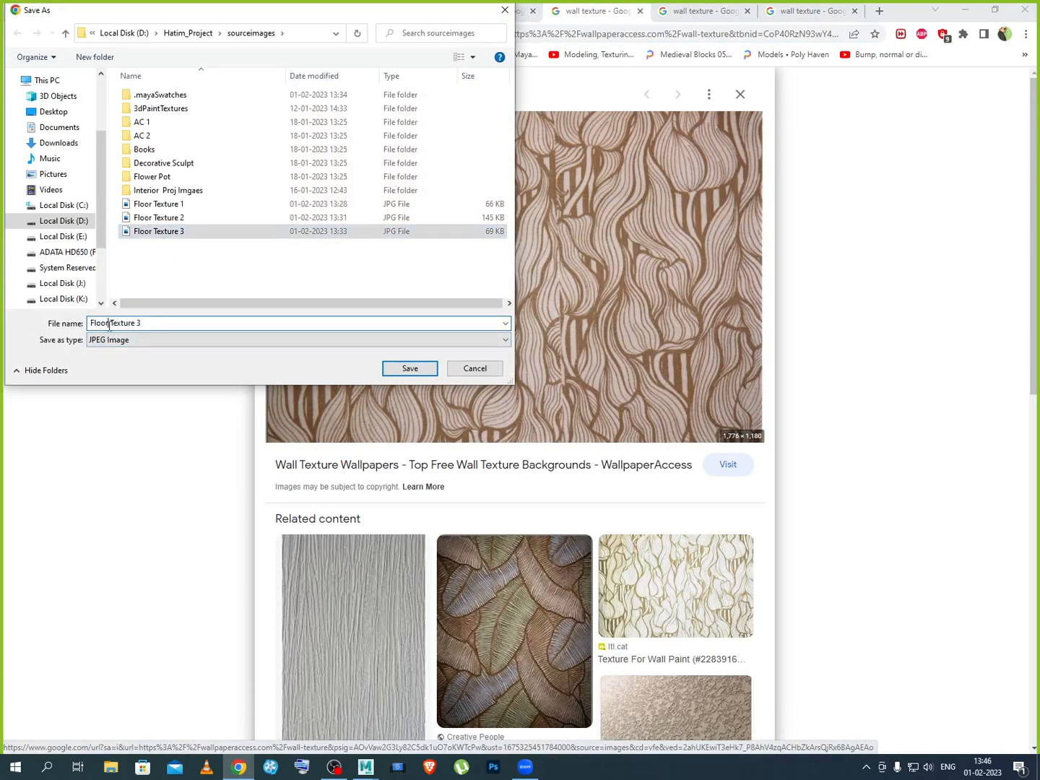
left_click_drag(110, 325, 82, 330)
type("Wa")
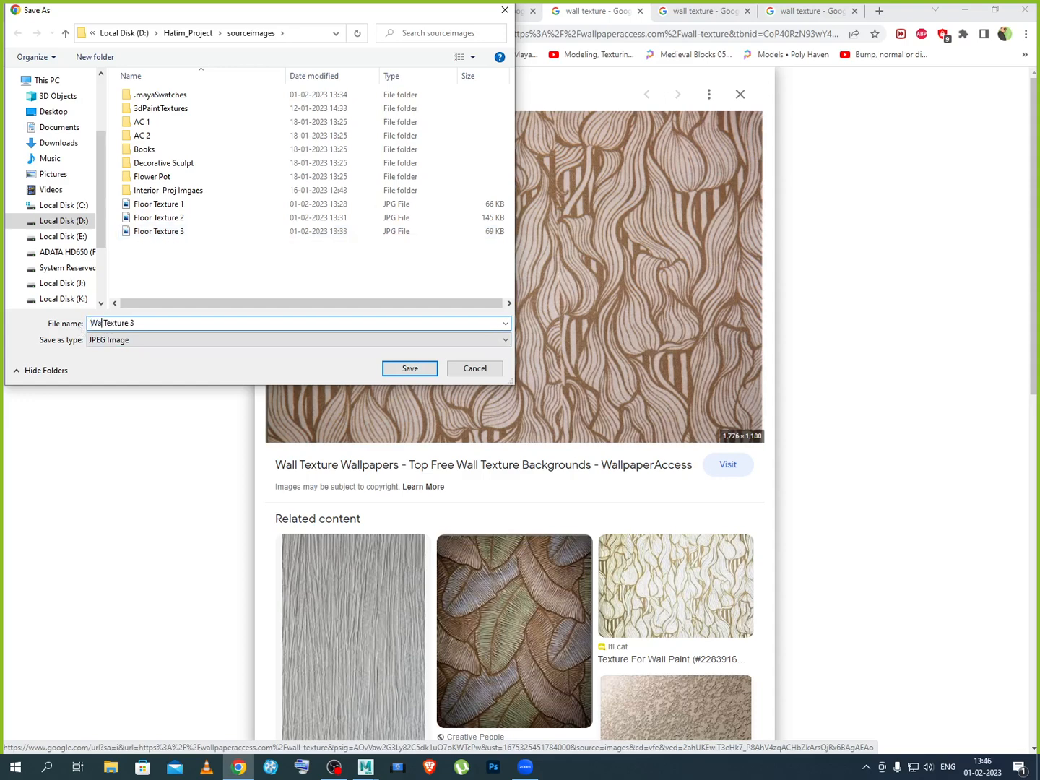
type("ll")
type("1")
key("Return")
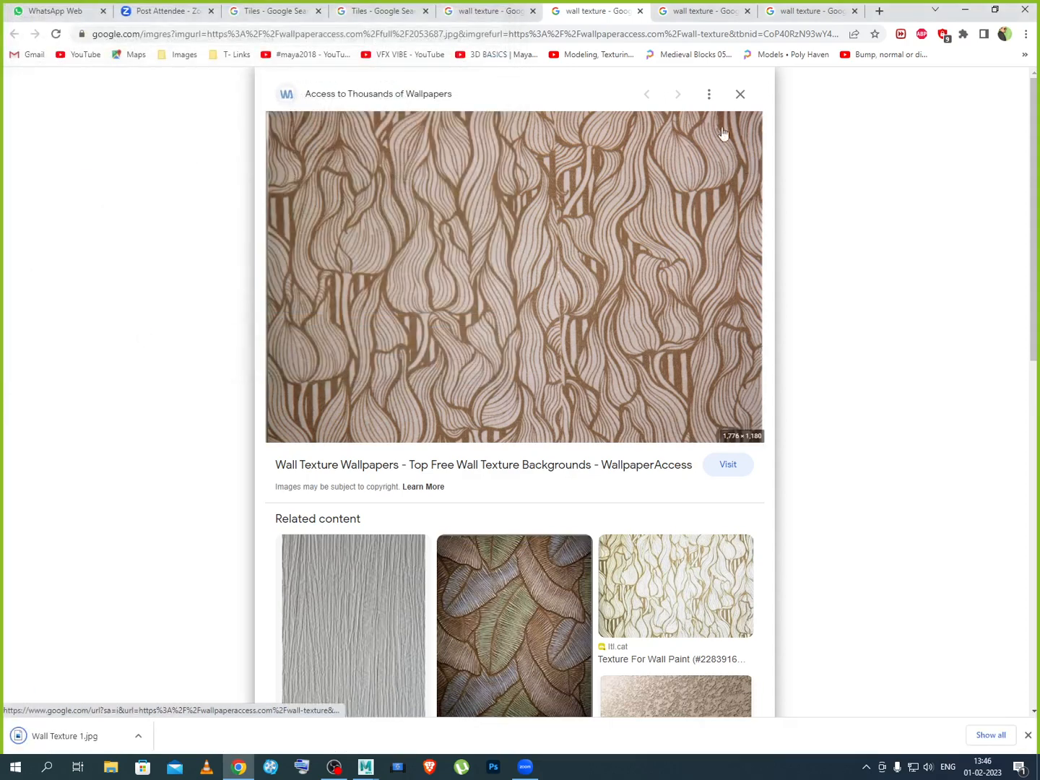
Save the beige rough-plaster wall texture image from the Pinterest result in the sourceimages folder as Wall Texture 2
left_click(701, 11)
right_click(537, 322)
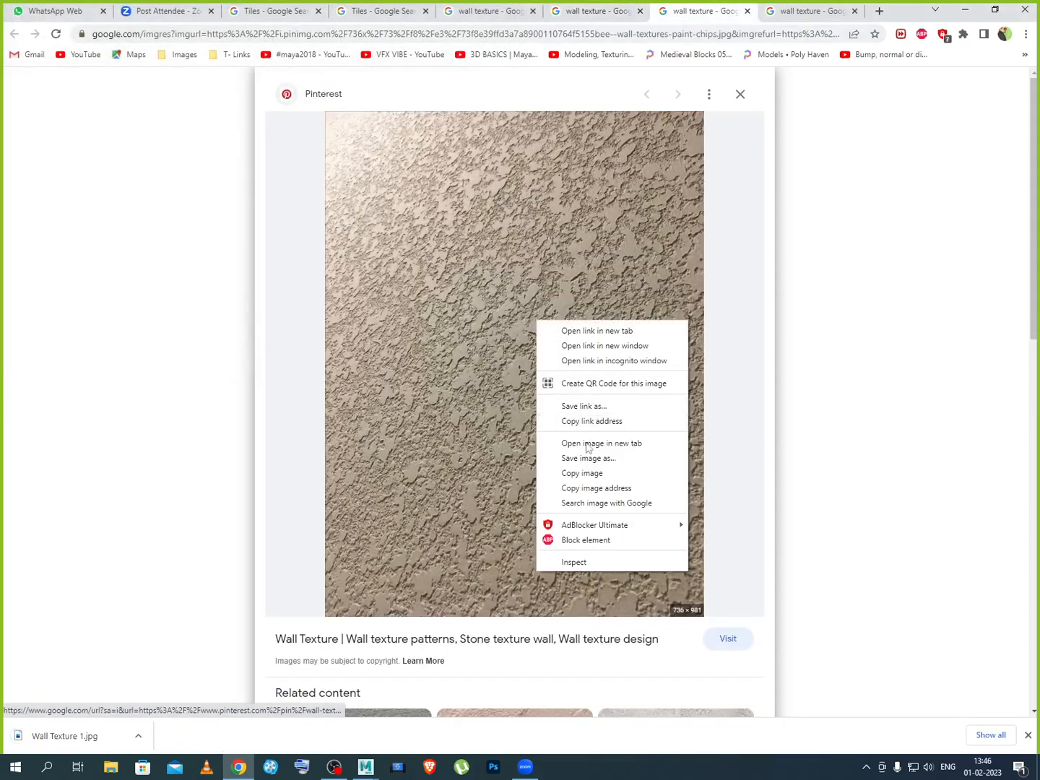
left_click(589, 460)
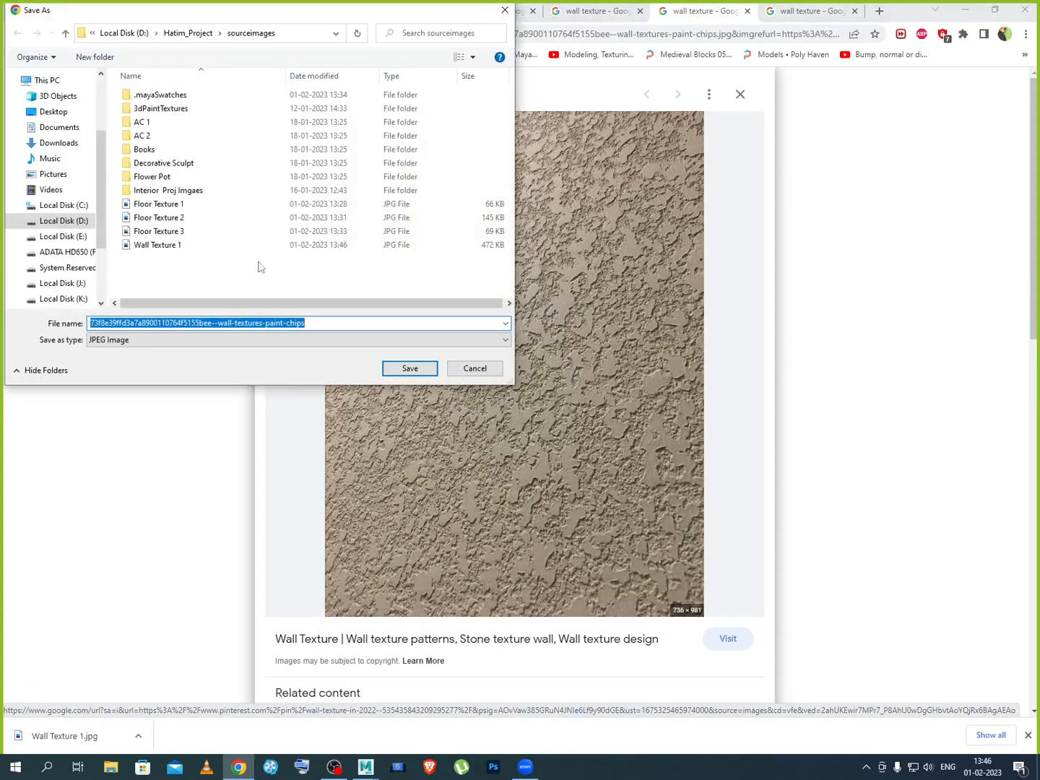
left_click(173, 245)
left_click(185, 322)
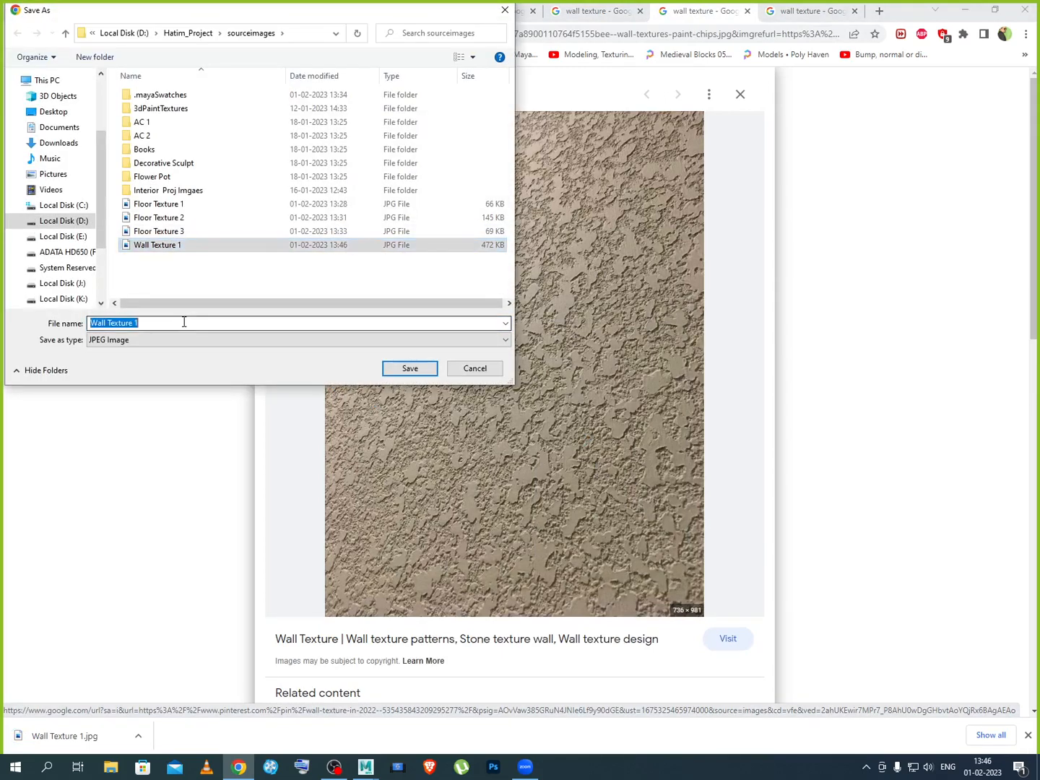
left_click(185, 323)
key("BackSpace")
type("2")
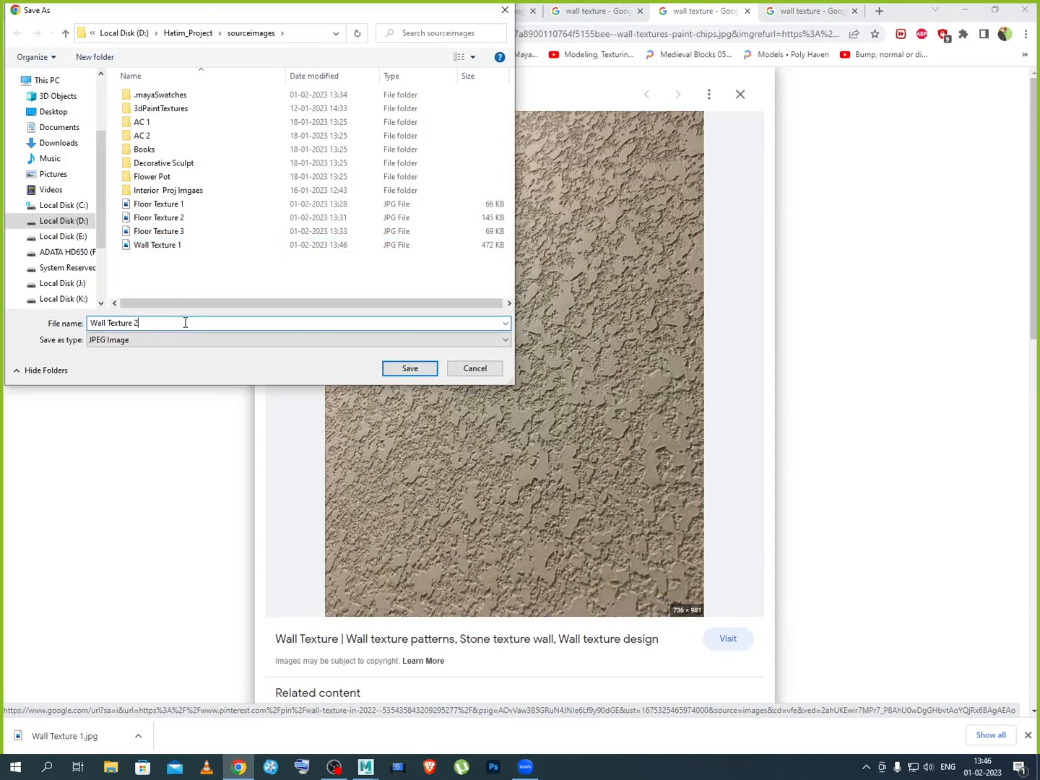
key("Return")
Save the dark geometric Method 3D Tile image from the last wall texture result in the sourceimages folder as Wall Texture 3
left_click(791, 12)
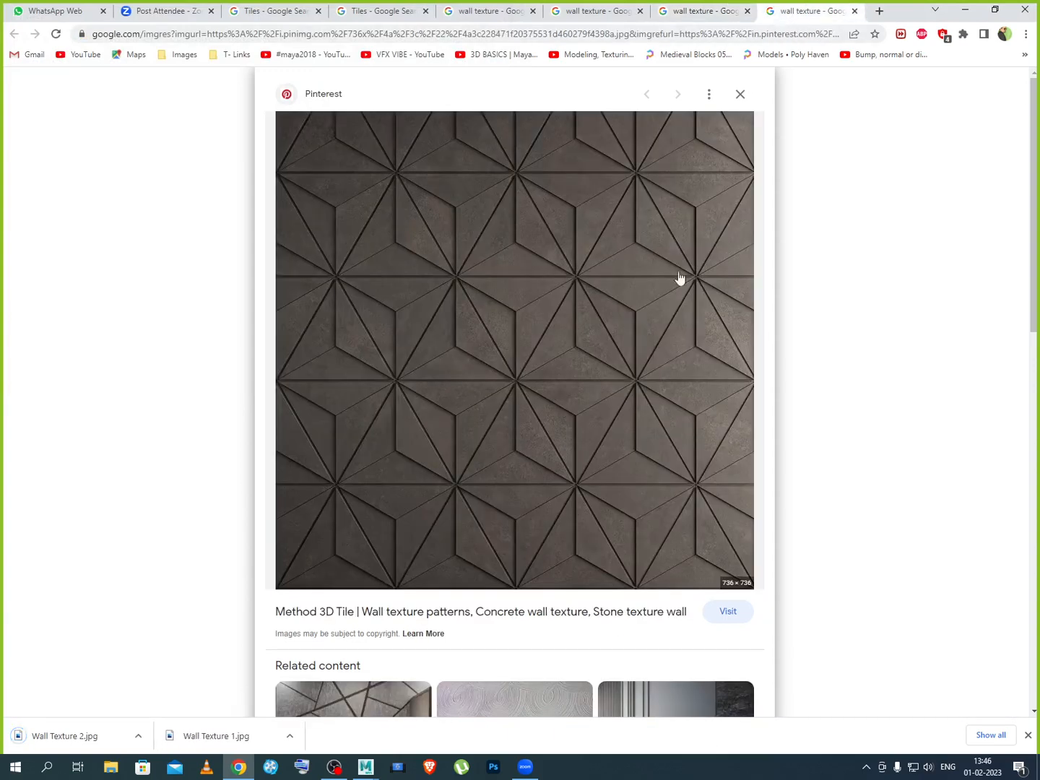
right_click(569, 363)
left_click(621, 499)
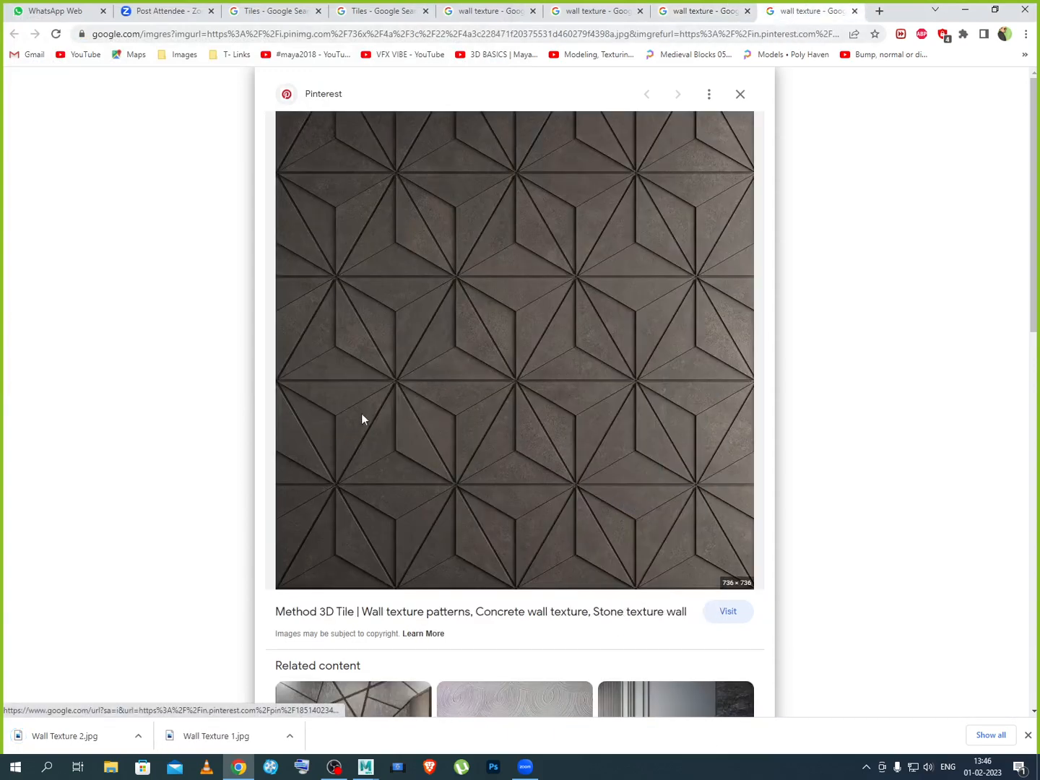
left_click(165, 260)
double_click(167, 323)
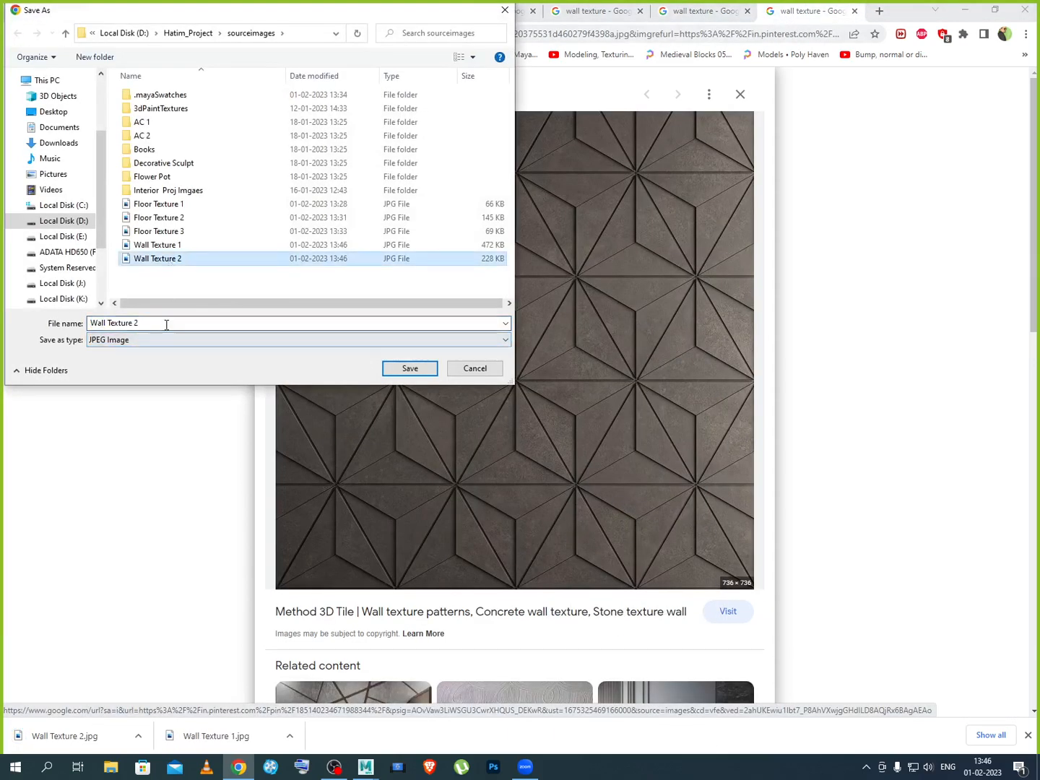
type("3")
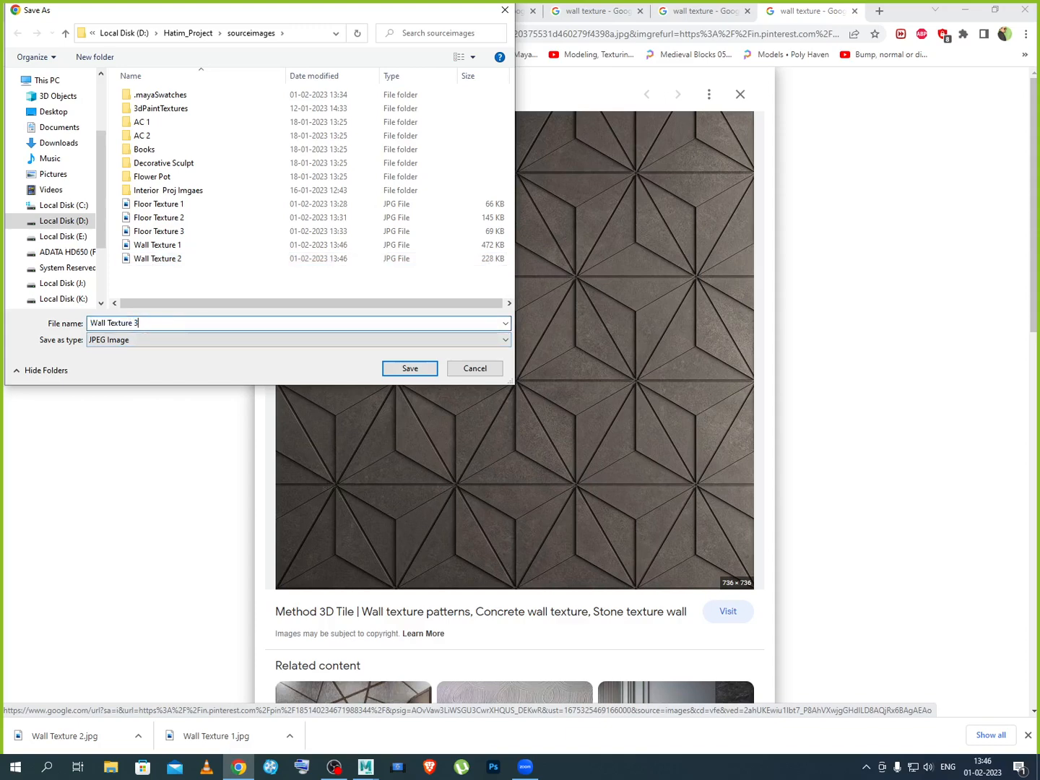
key("Return")
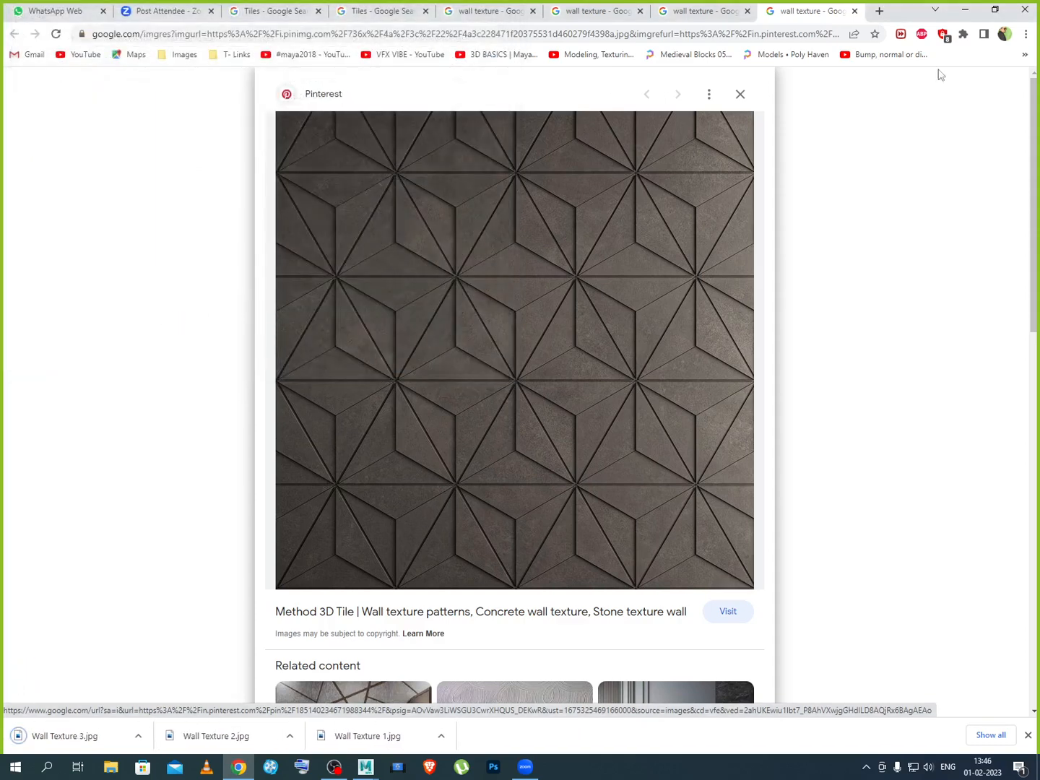
Switch to Maya and load Wall Texture 3.jpg as the image of the wall material's File texture
left_click(965, 9)
left_click(291, 377)
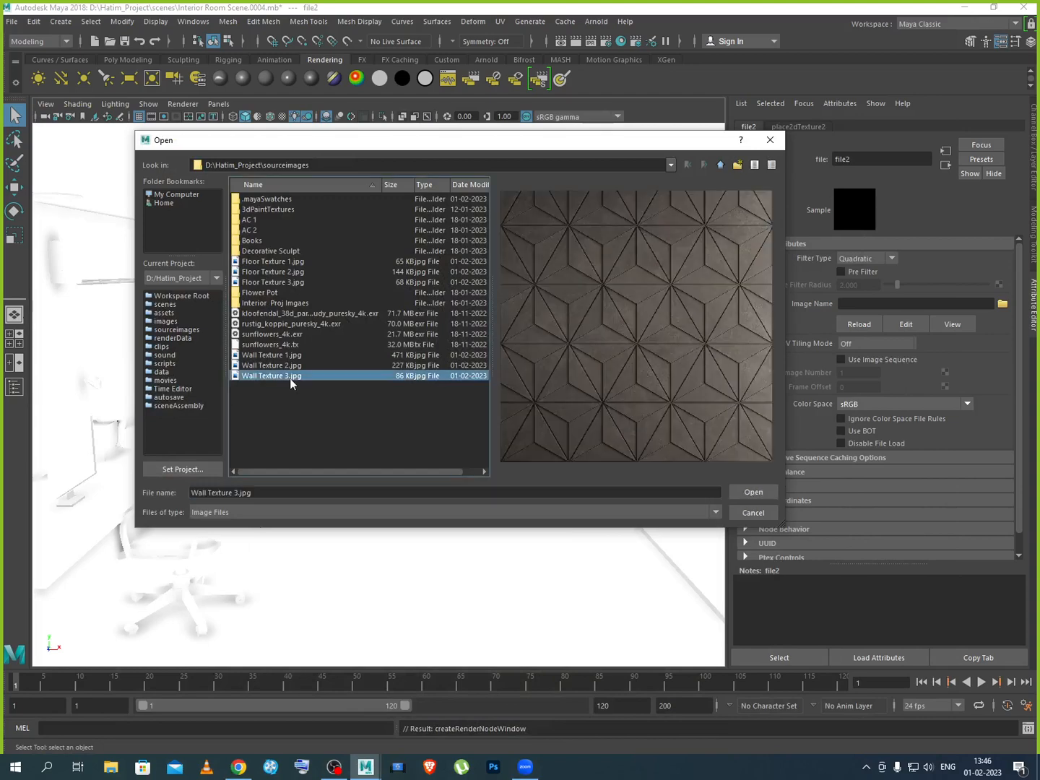
left_click(751, 494)
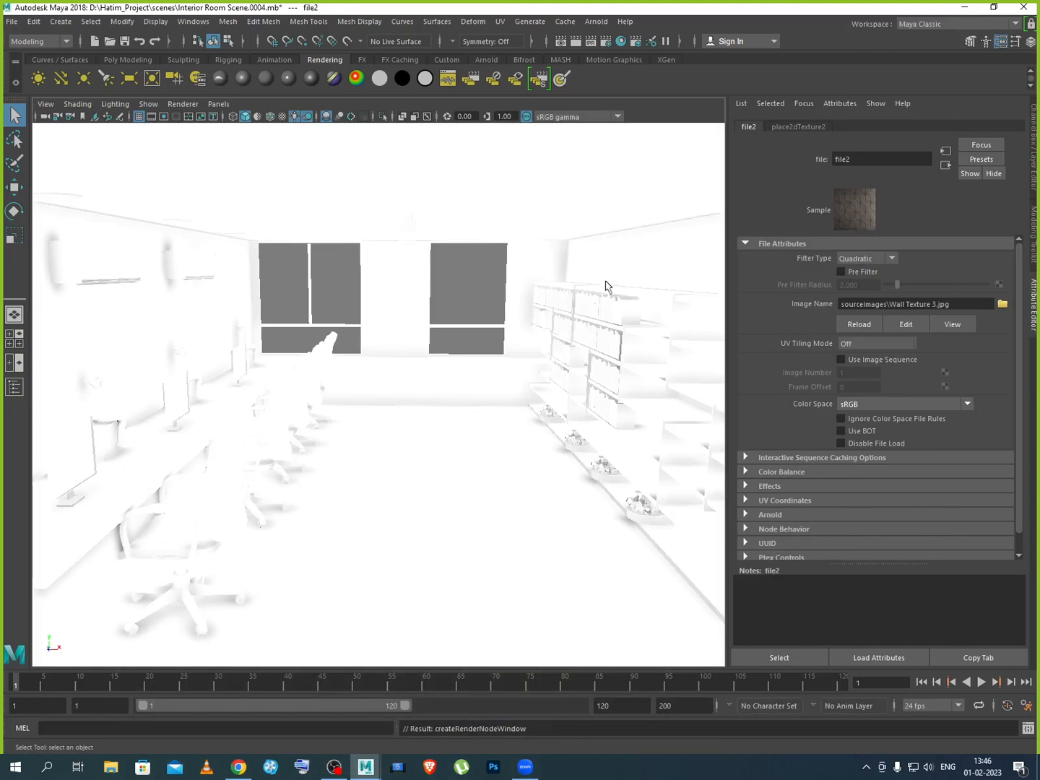
Frame the room toward the window wall and render the perspective view in the Arnold RenderView
left_click(459, 321)
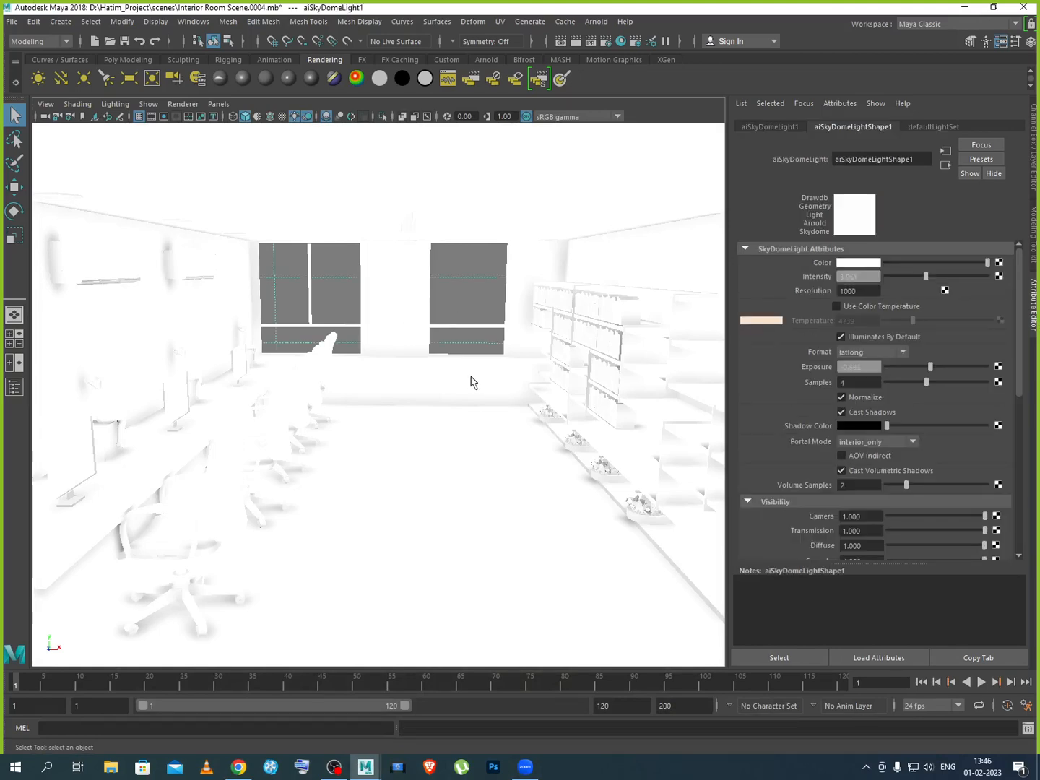
scroll(471, 383, "down", 3)
scroll(466, 387, "up", 4)
left_click_drag(465, 387, 458, 410, "alt")
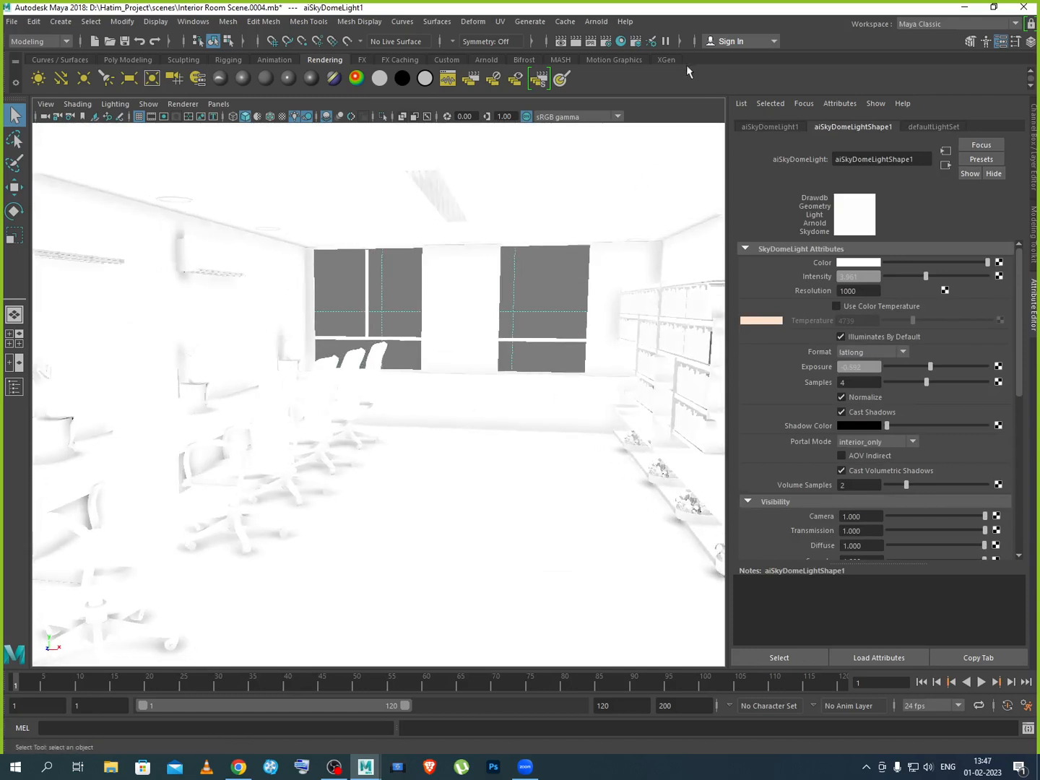
left_click(600, 23)
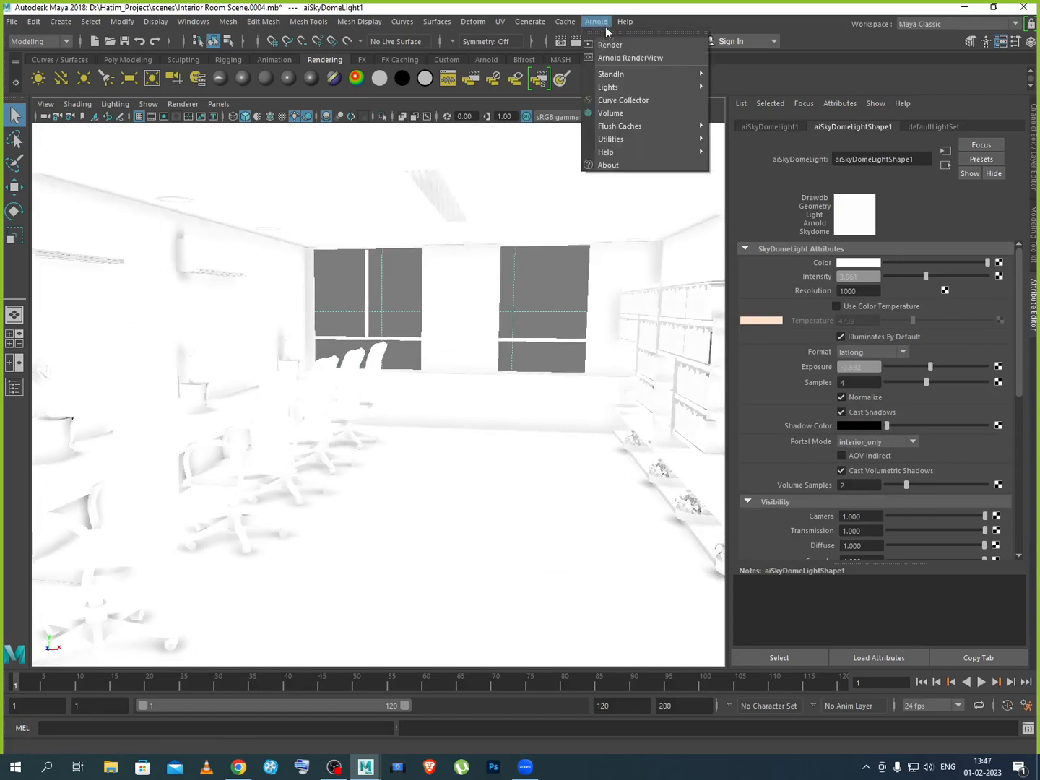
left_click(644, 61)
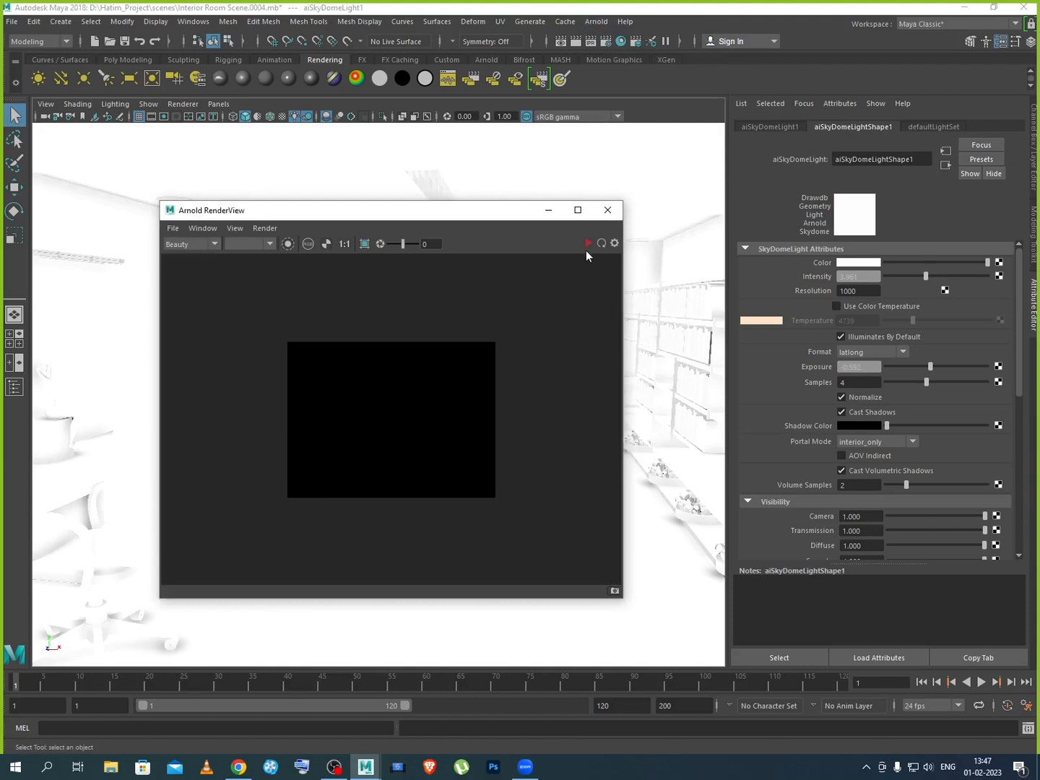
left_click(586, 244)
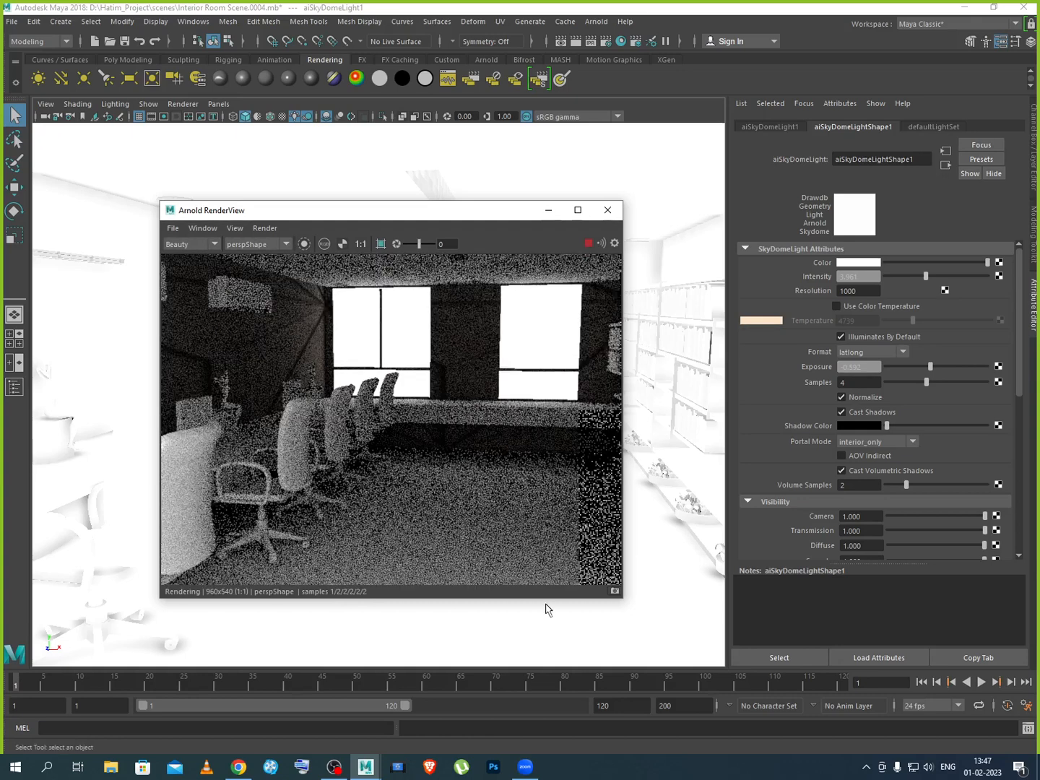
Examine how large the wall texture pattern appears on the side and window walls in the render, and minimize the render window
scroll(256, 349, "up", 4)
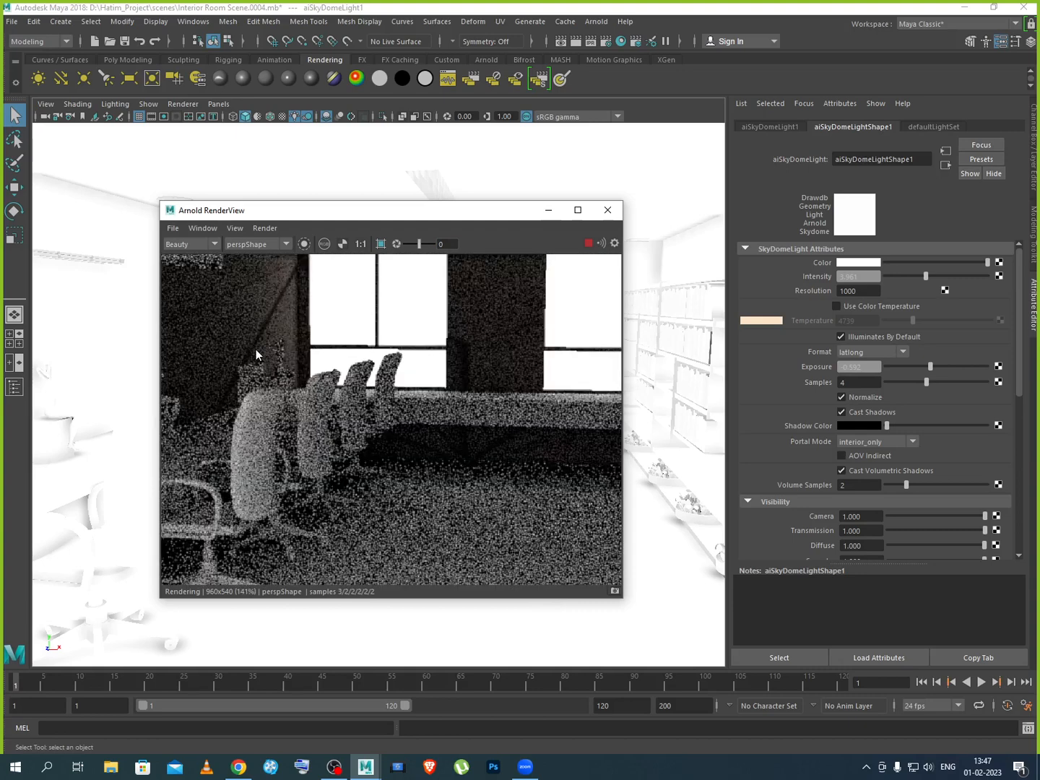
left_click(482, 458)
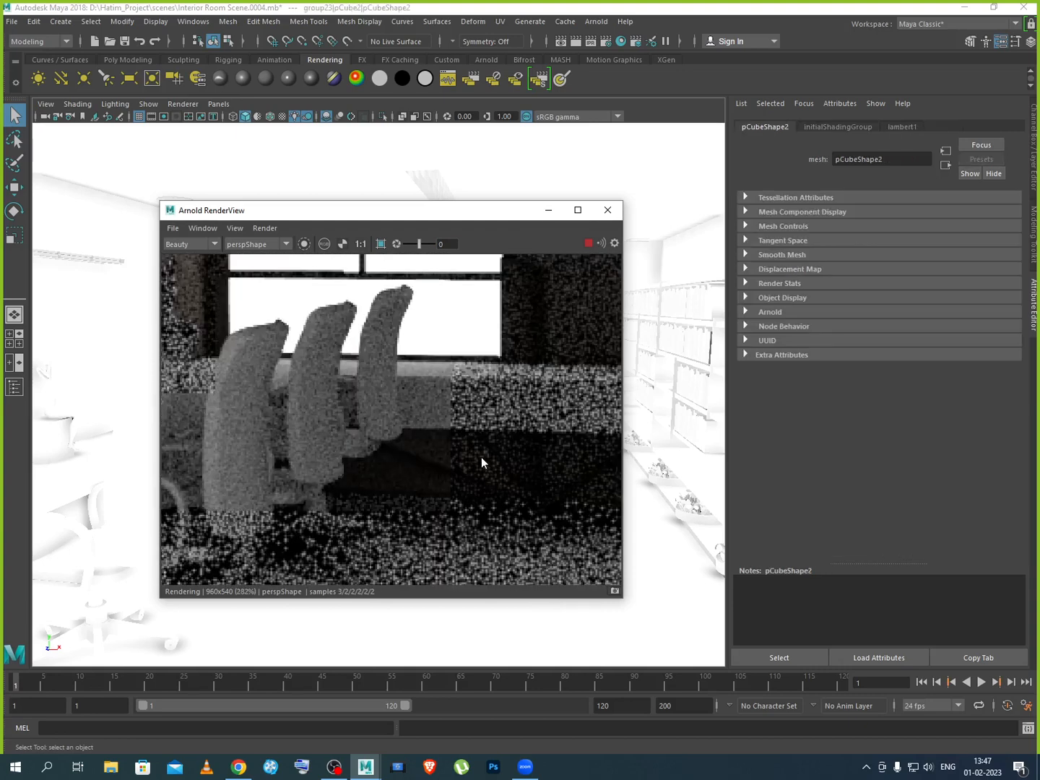
middle_click_drag(393, 427, 595, 487)
middle_click_drag(456, 469, 552, 530)
middle_click_drag(457, 378, 522, 474)
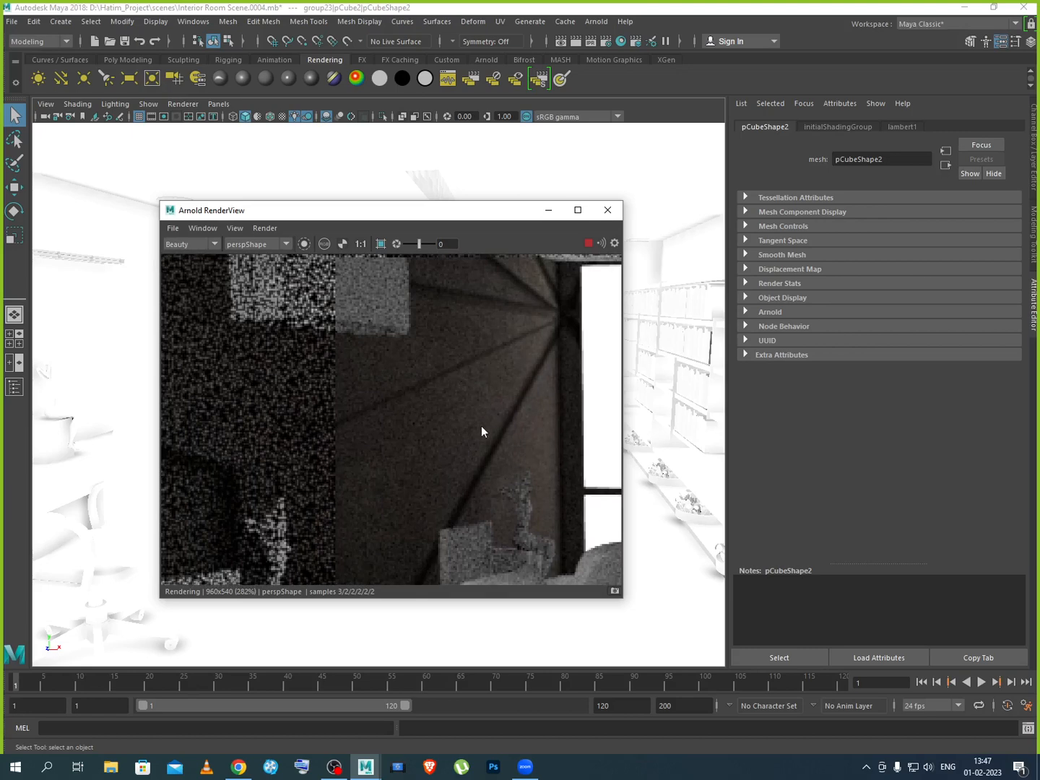
scroll(481, 427, "down", 3)
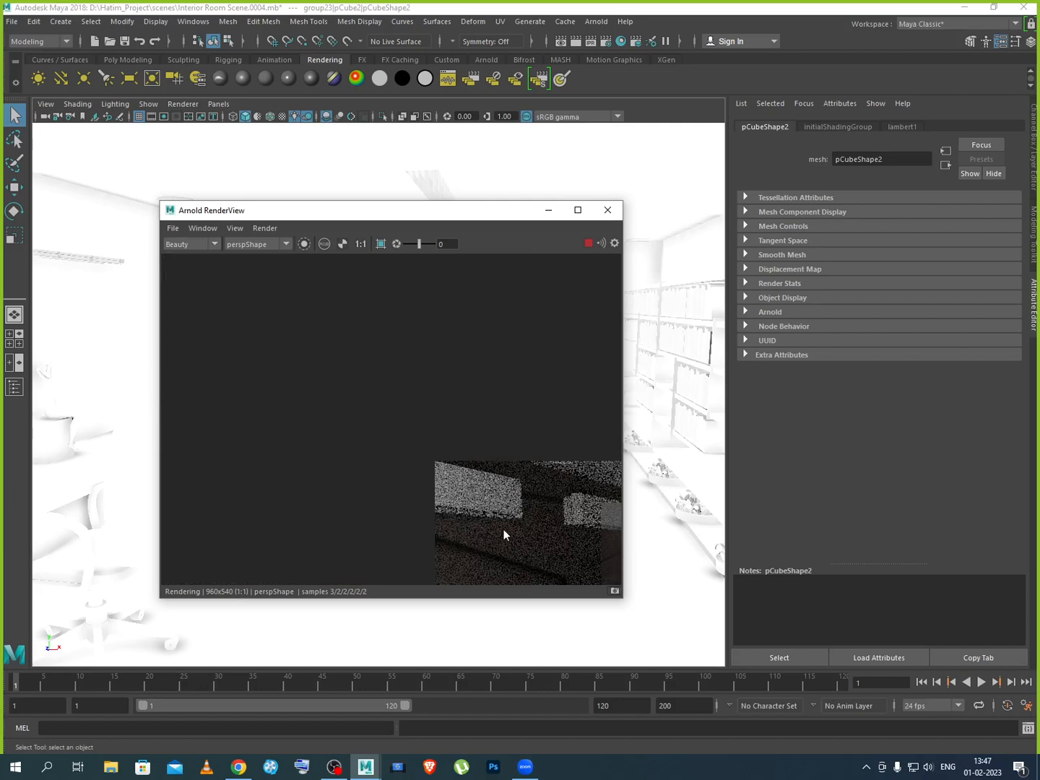
middle_click_drag(510, 534, 260, 356)
middle_click_drag(477, 494, 341, 406)
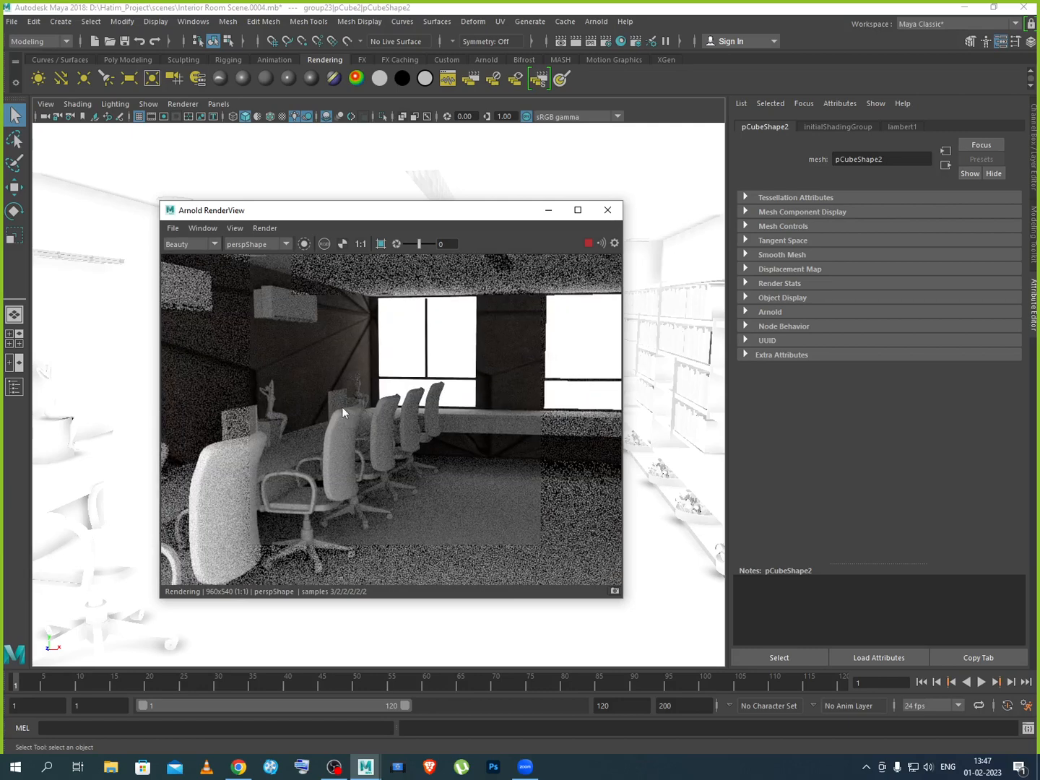
middle_click_drag(429, 441, 445, 463)
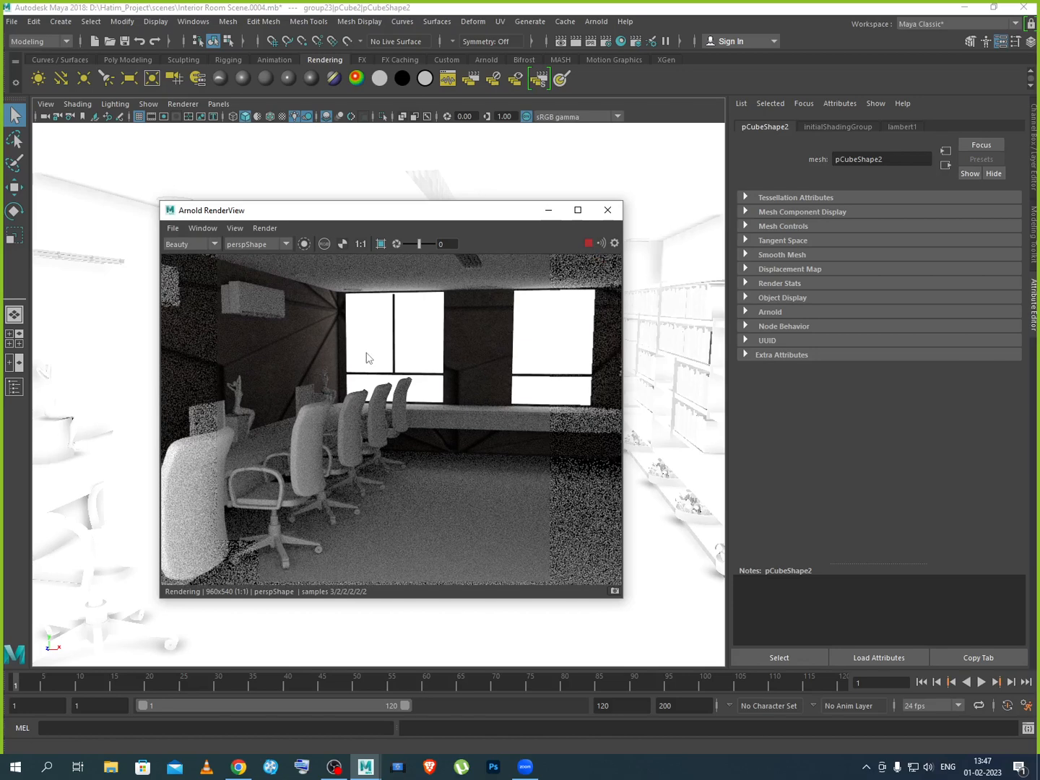
scroll(317, 347, "up", 2)
scroll(317, 344, "down", 2)
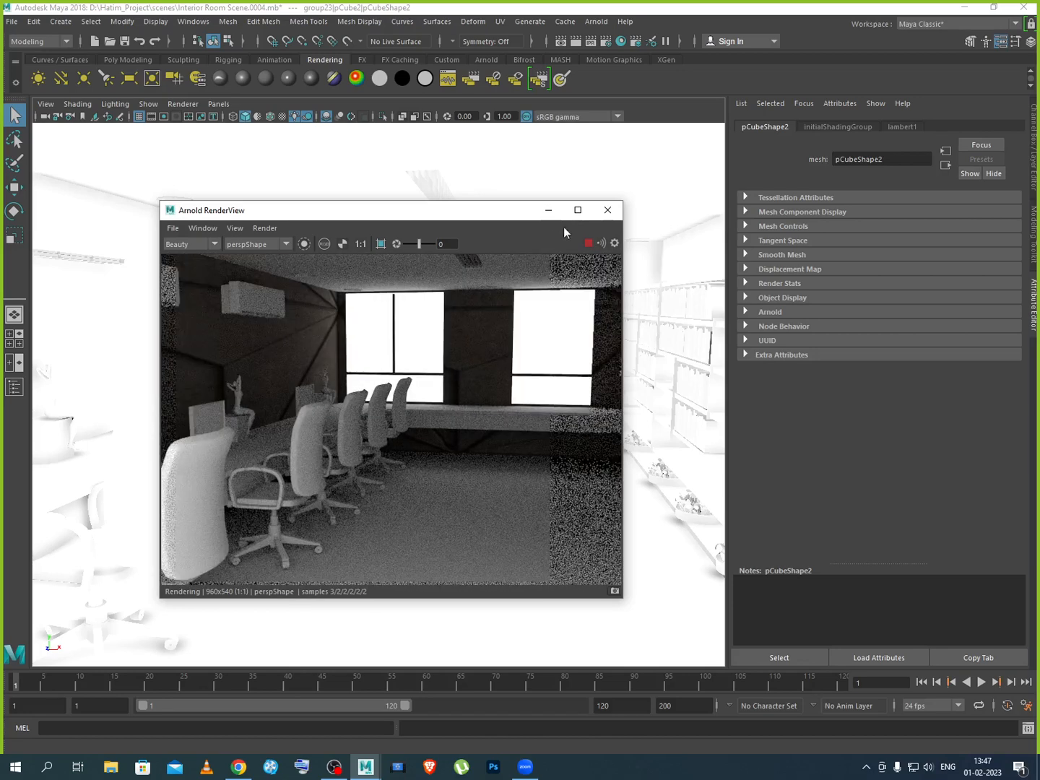
left_click(548, 211)
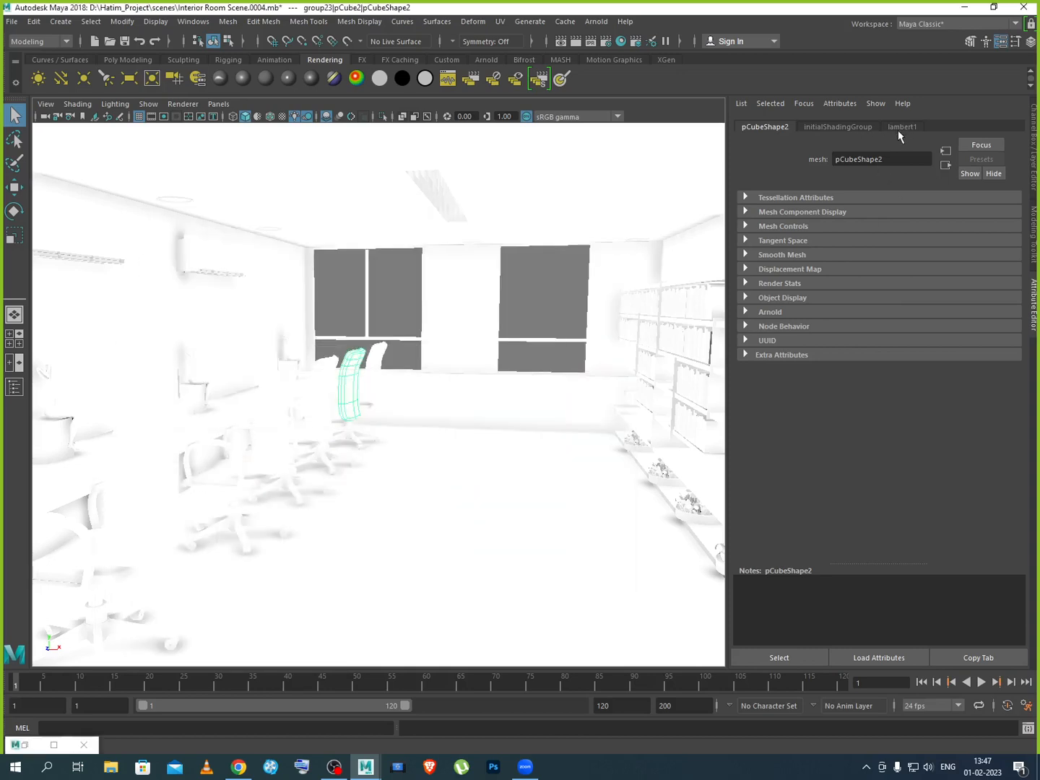
Set Repeat UV to 5 by 5 in the texture placement of the window wall's Wall_Texture_2 material
left_click(442, 349)
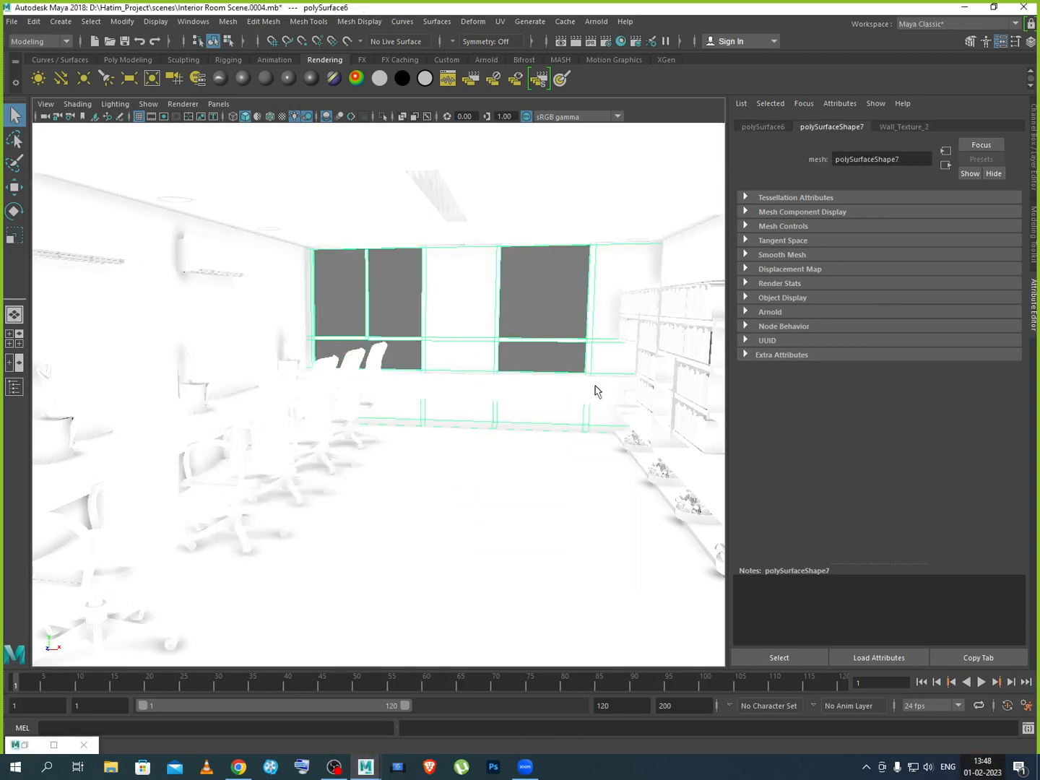
left_click(910, 129)
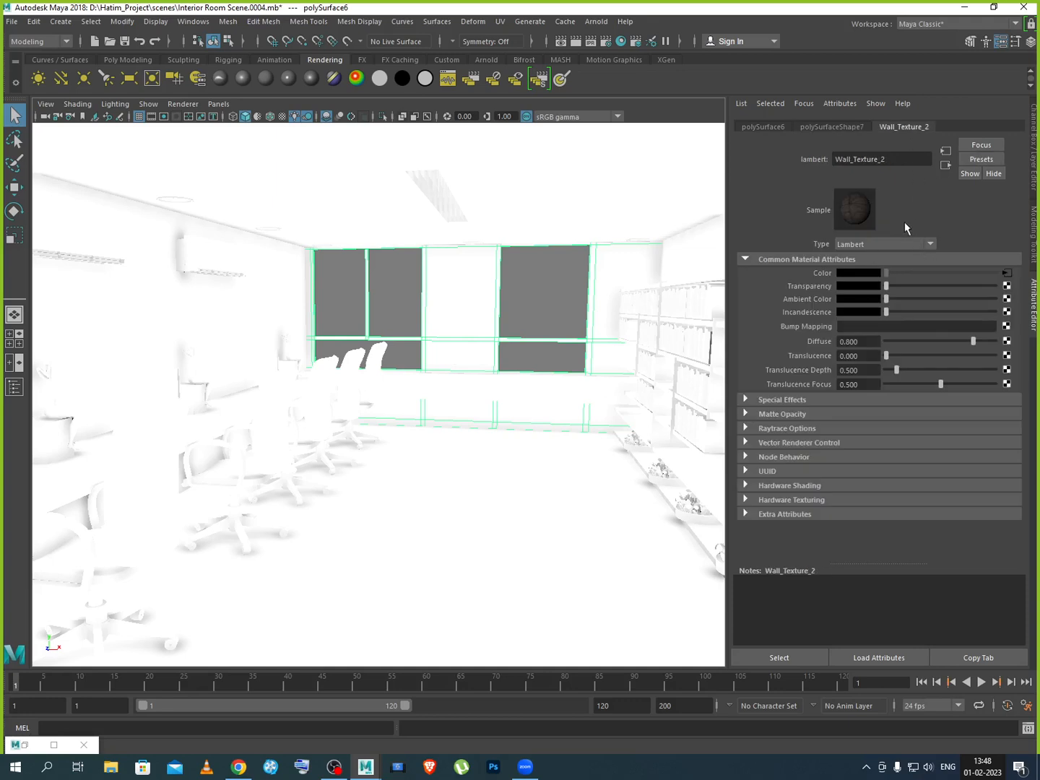
left_click(1005, 274)
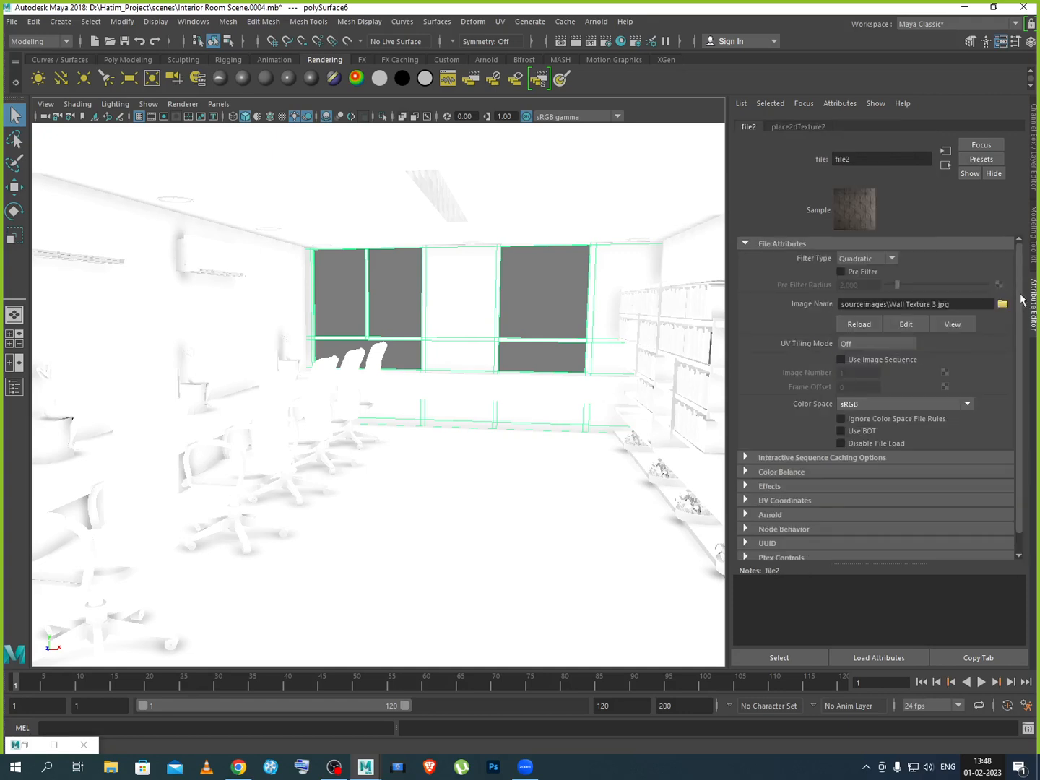
left_click(800, 127)
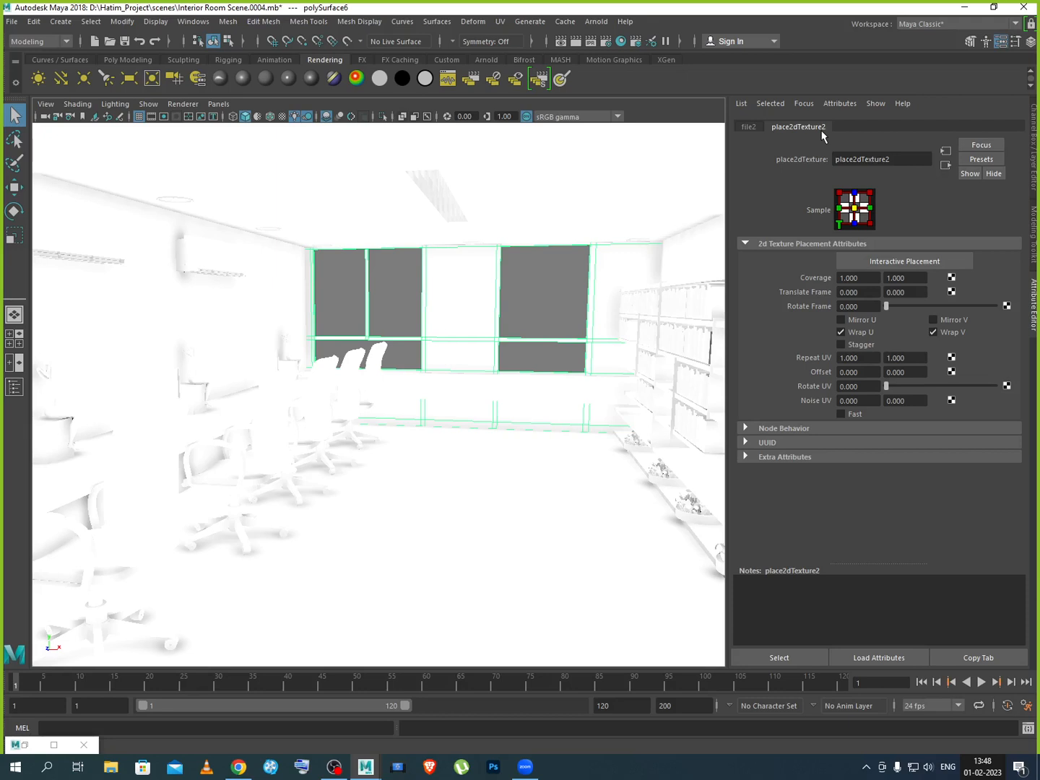
double_click(865, 358)
type("5")
key("Tab")
type("5")
key("Tab")
Restore the Arnold RenderView and store a snapshot of the existing render for comparison
left_click(29, 745)
scroll(247, 331, "up", 3)
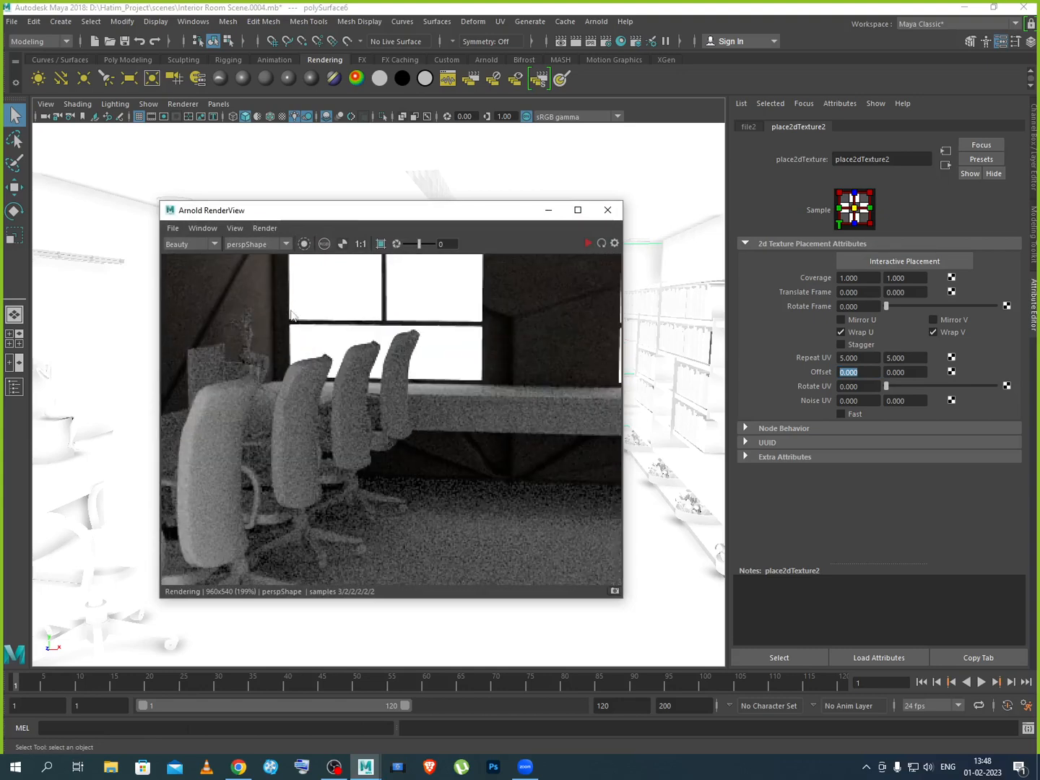
left_click_drag(354, 217, 449, 195)
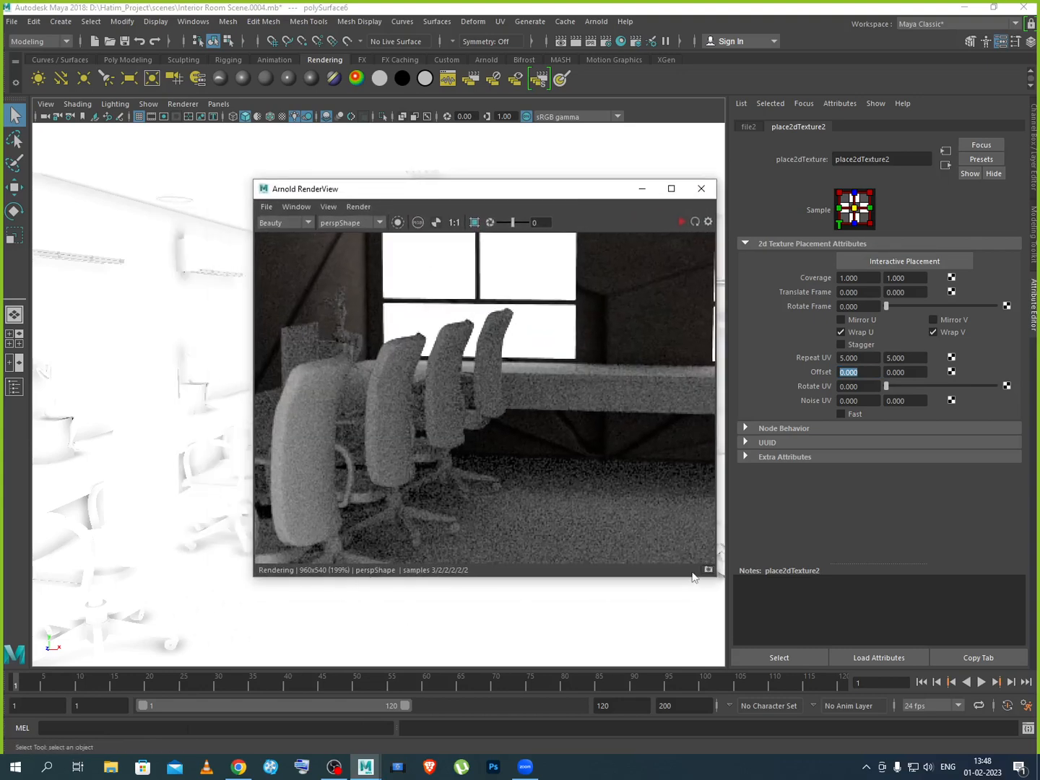
scroll(542, 396, "down", 5)
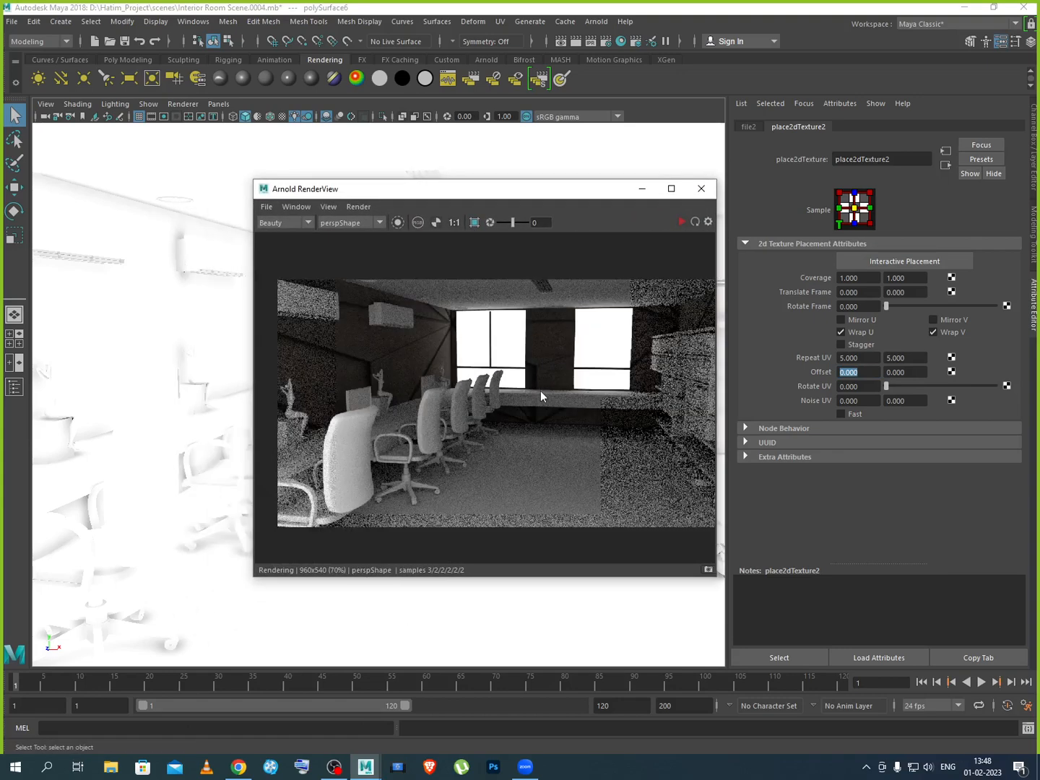
left_click(708, 569)
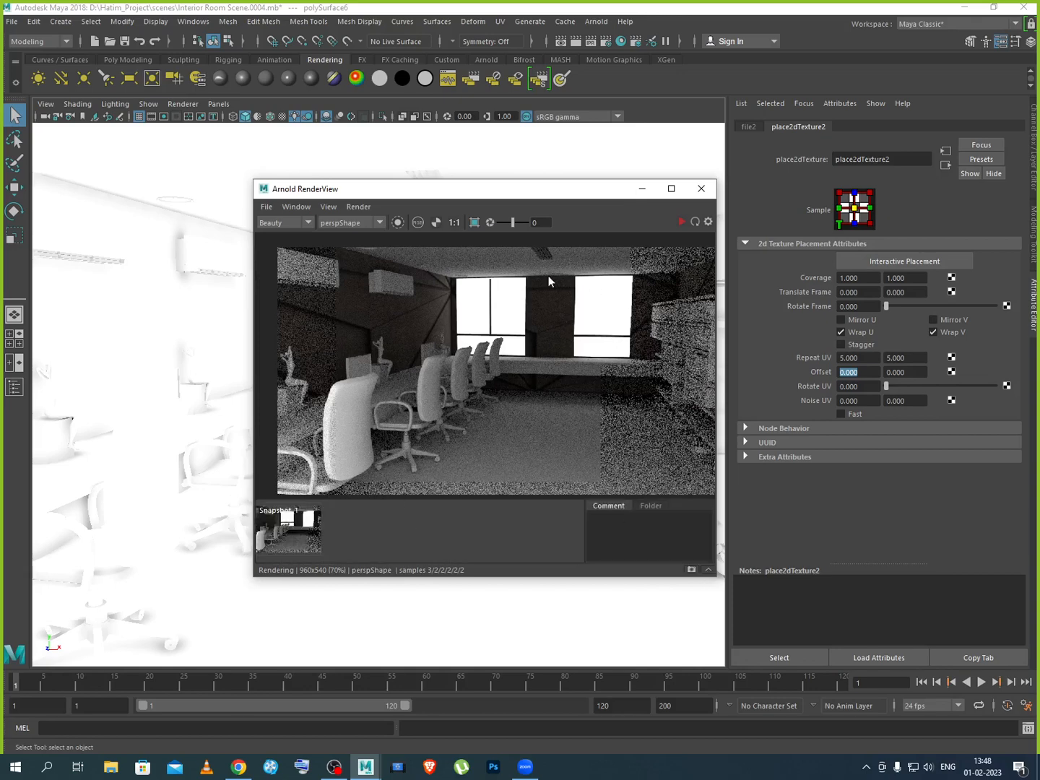
Re-render the room with the updated texture repeat and store the finished render as a second snapshot
left_click(681, 222)
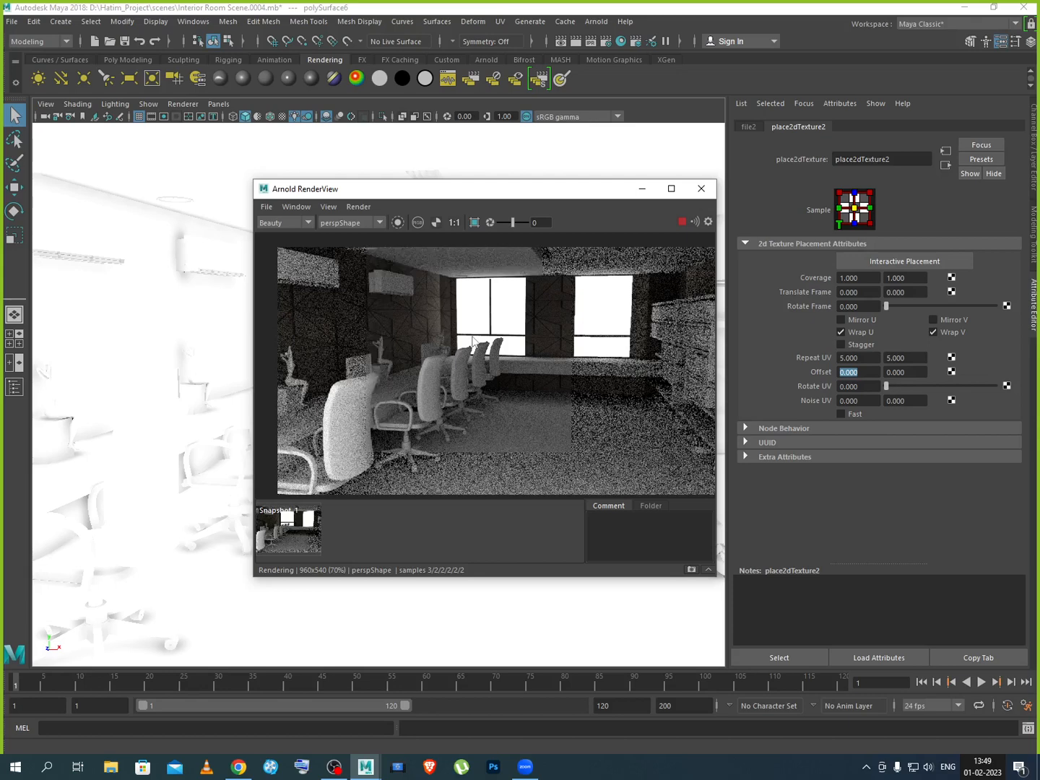
left_click_drag(591, 190, 525, 188)
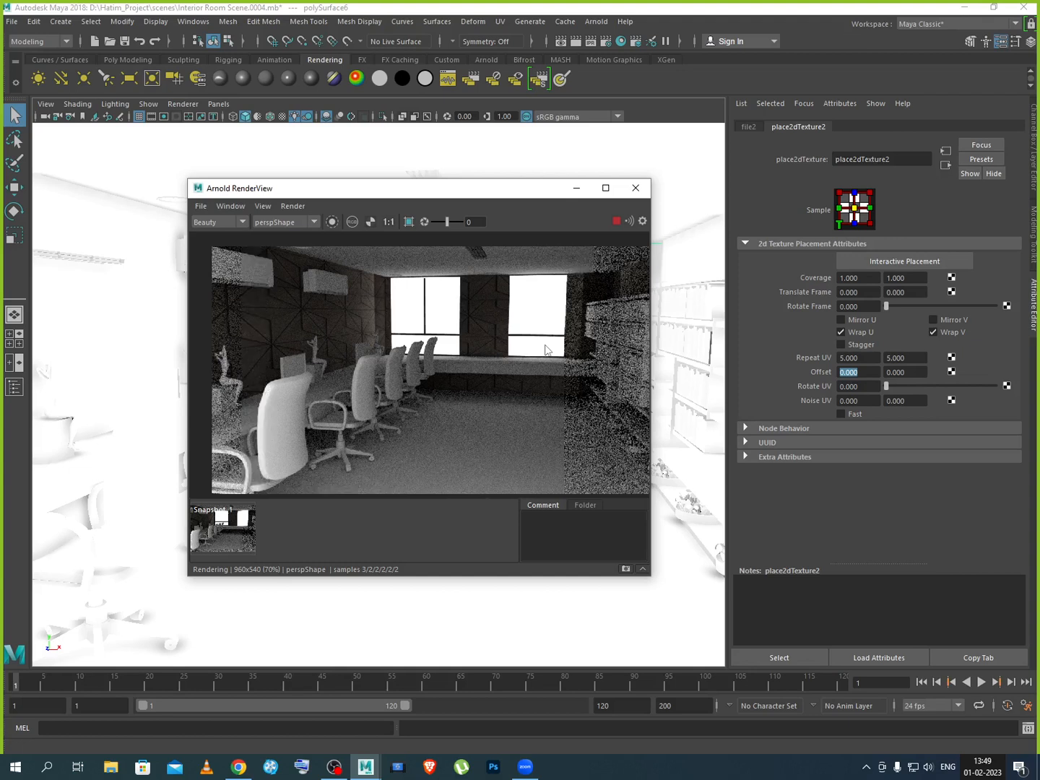
scroll(249, 339, "up", 2)
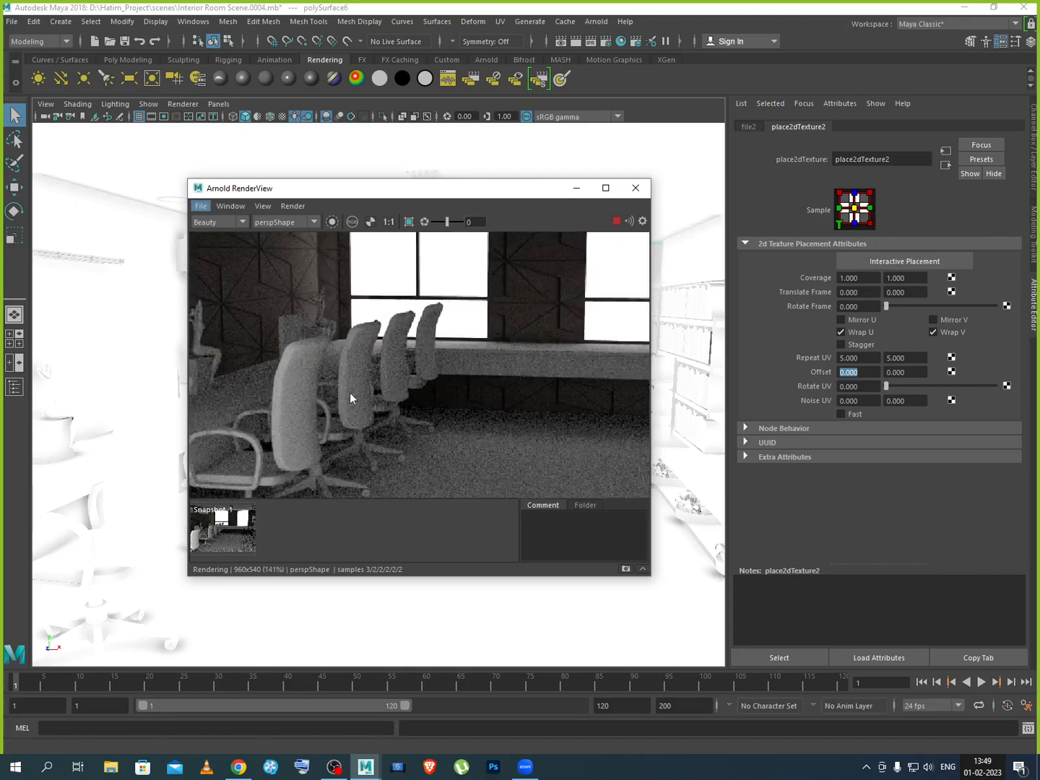
middle_click_drag(349, 393, 585, 445, "alt")
middle_click_drag(400, 355, 519, 393, "alt")
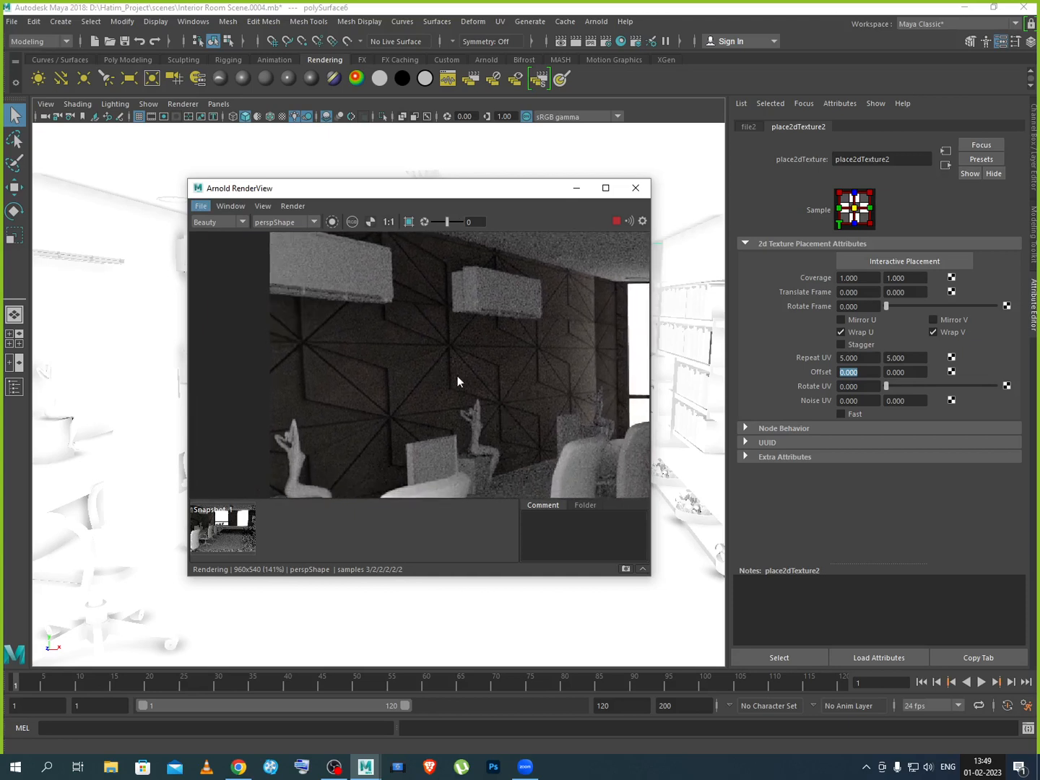
scroll(444, 373, "down", 2)
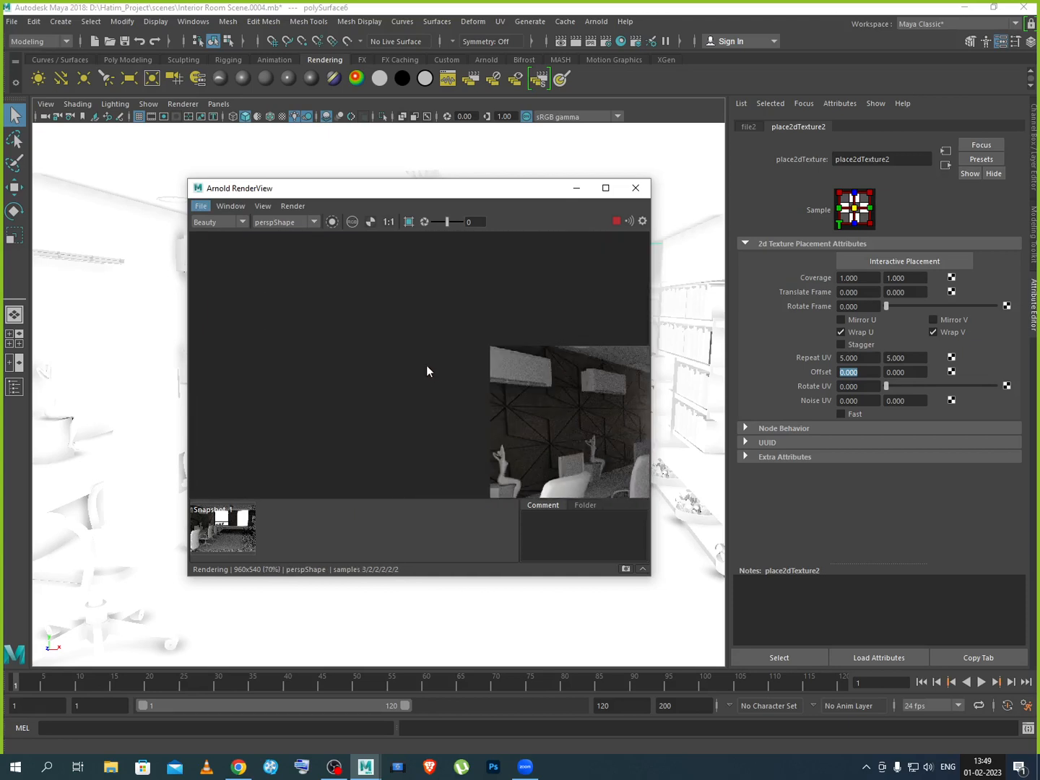
middle_click_drag(537, 439, 294, 372, "alt")
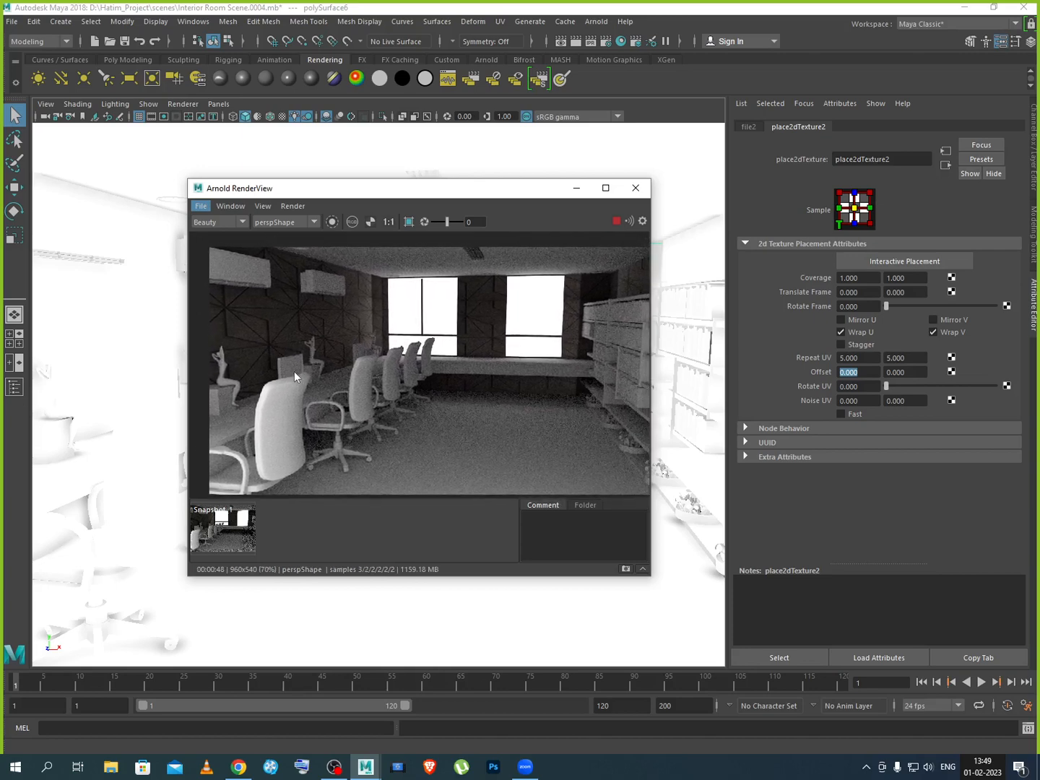
left_click(626, 568)
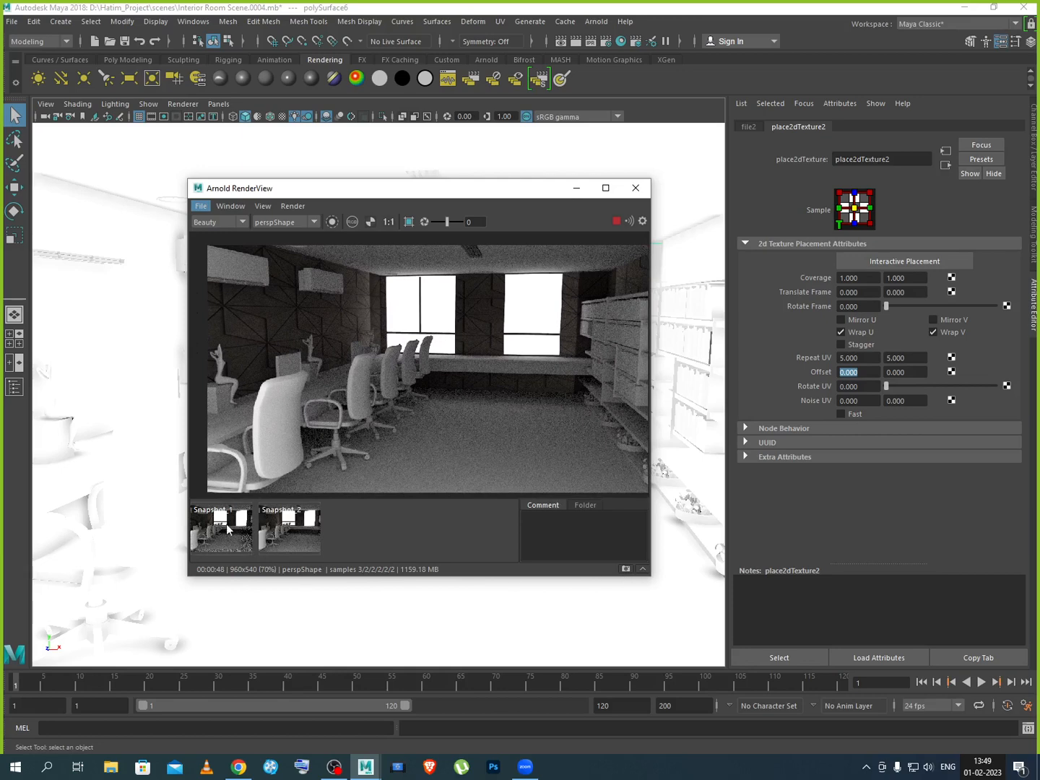
Compare the wall texture scale between the two stored snapshots in the enlarged Arnold RenderView, and minimize the render window
left_click(228, 531)
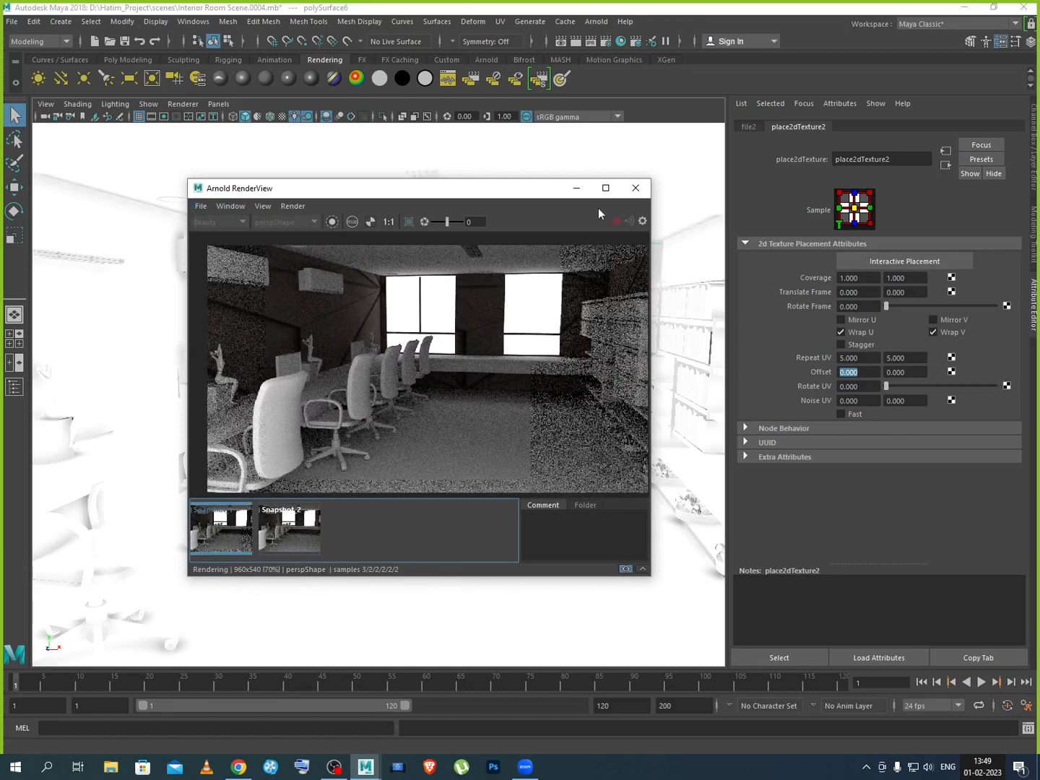
left_click(605, 189)
scroll(403, 375, "up", 4)
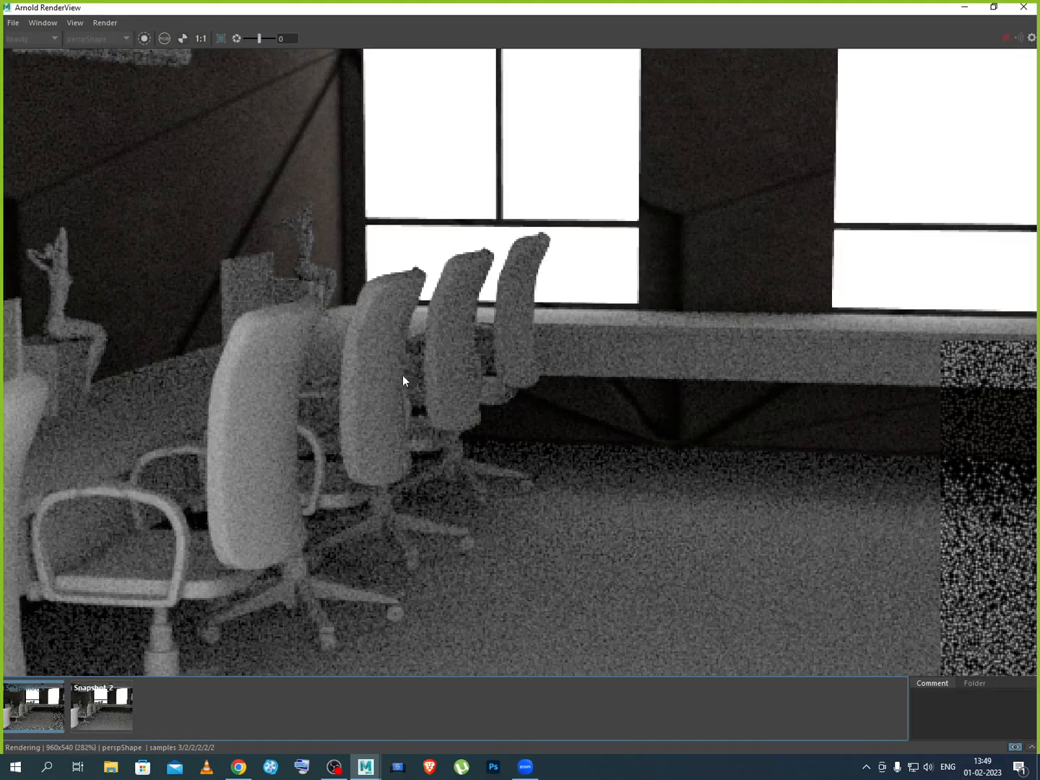
scroll(403, 375, "down", 2)
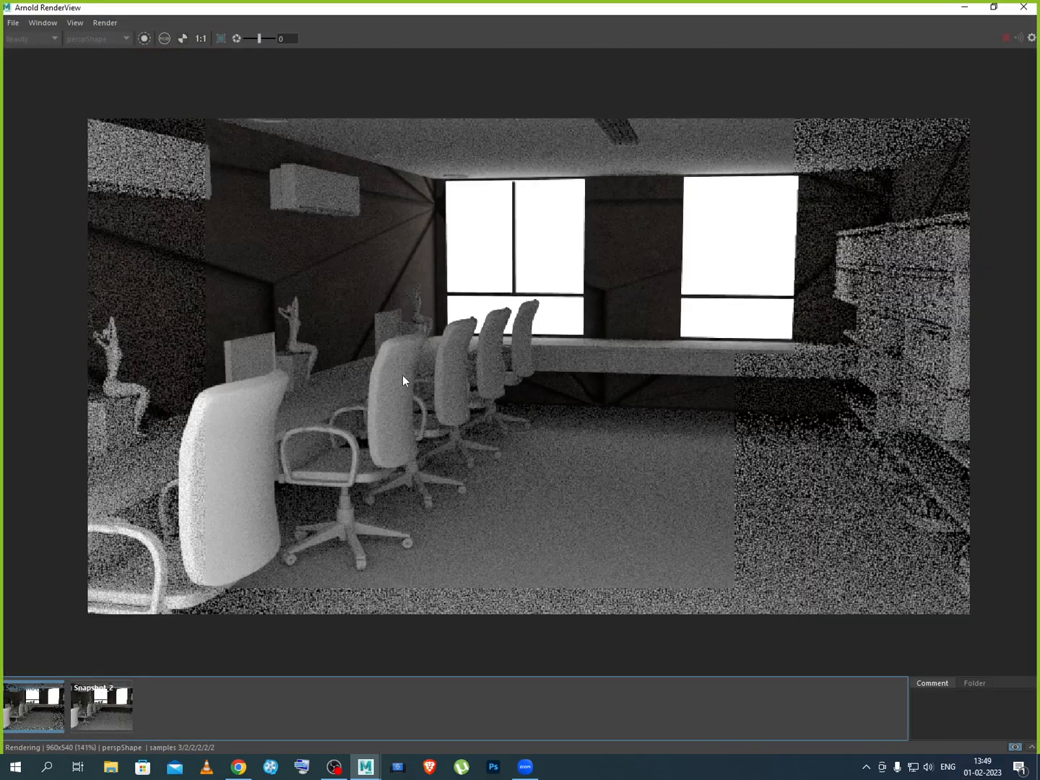
left_click(41, 711)
left_click(111, 706)
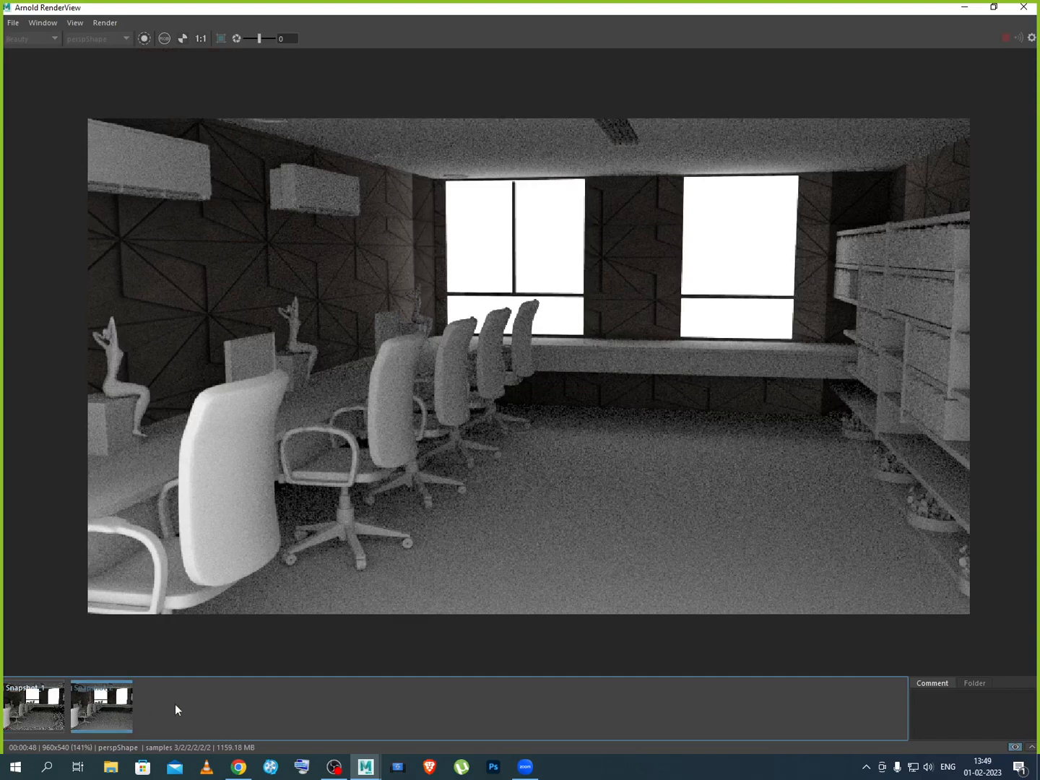
left_click(41, 708)
left_click(103, 711)
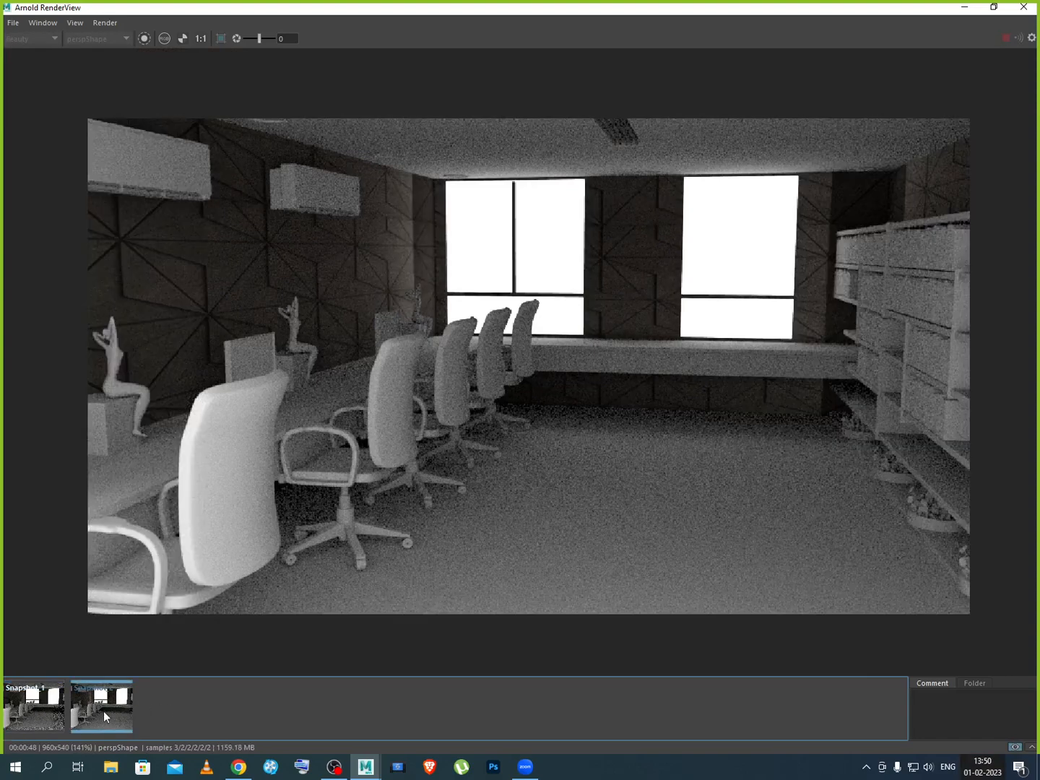
left_click(44, 711)
left_click(112, 712)
left_click(29, 711)
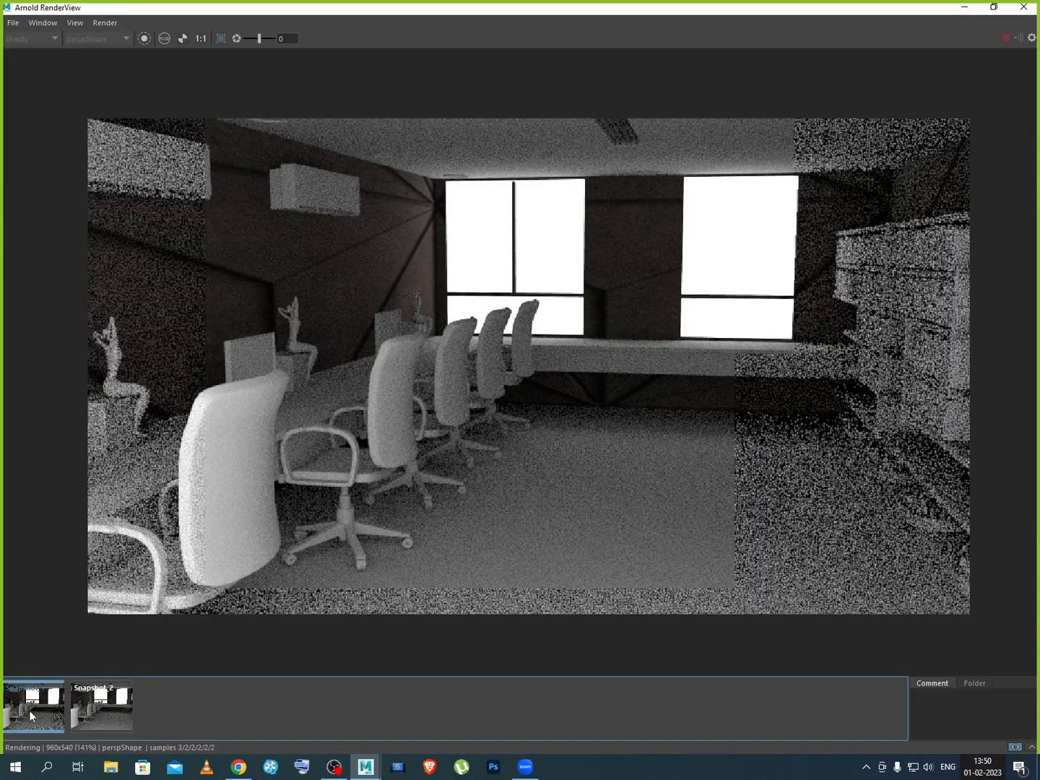
left_click(105, 711)
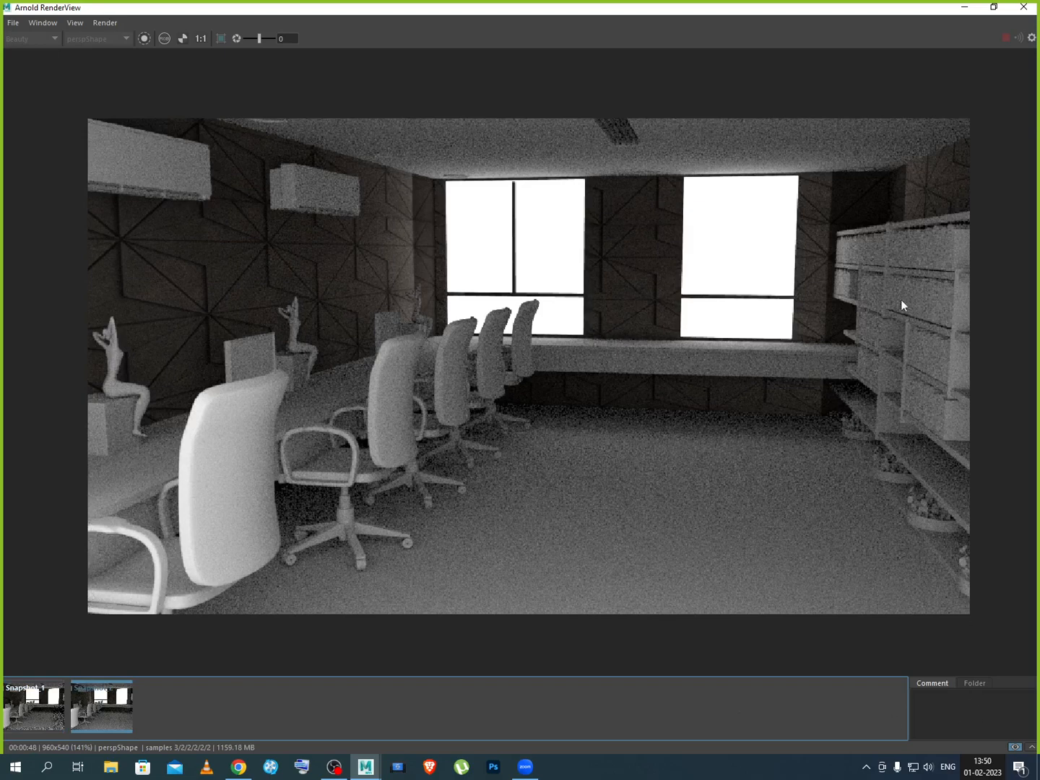
left_click(992, 6)
left_click(677, 290)
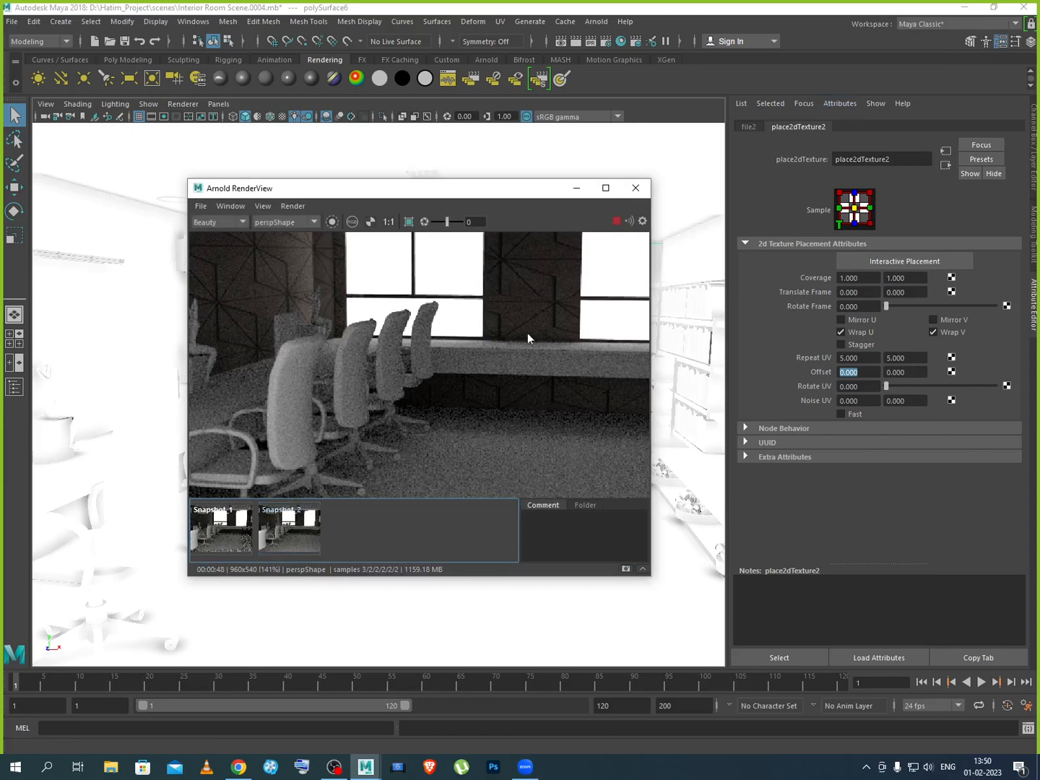
left_click(577, 188)
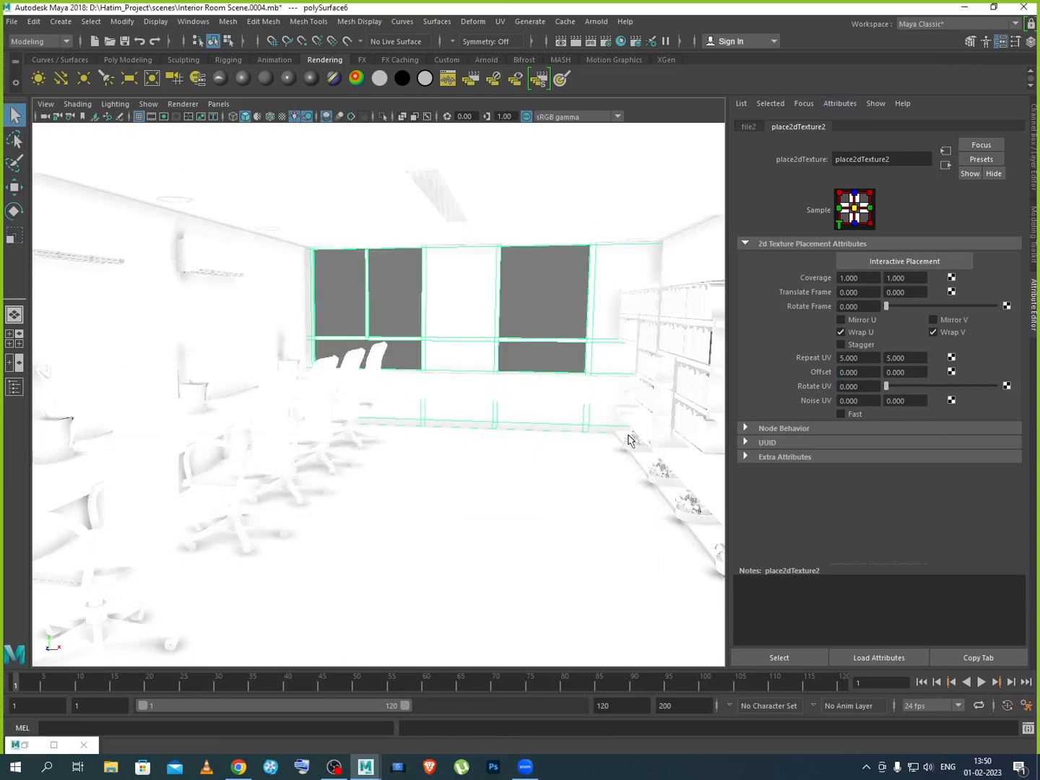
Assign a new Blinn material to the room's floor plane
left_click(492, 551)
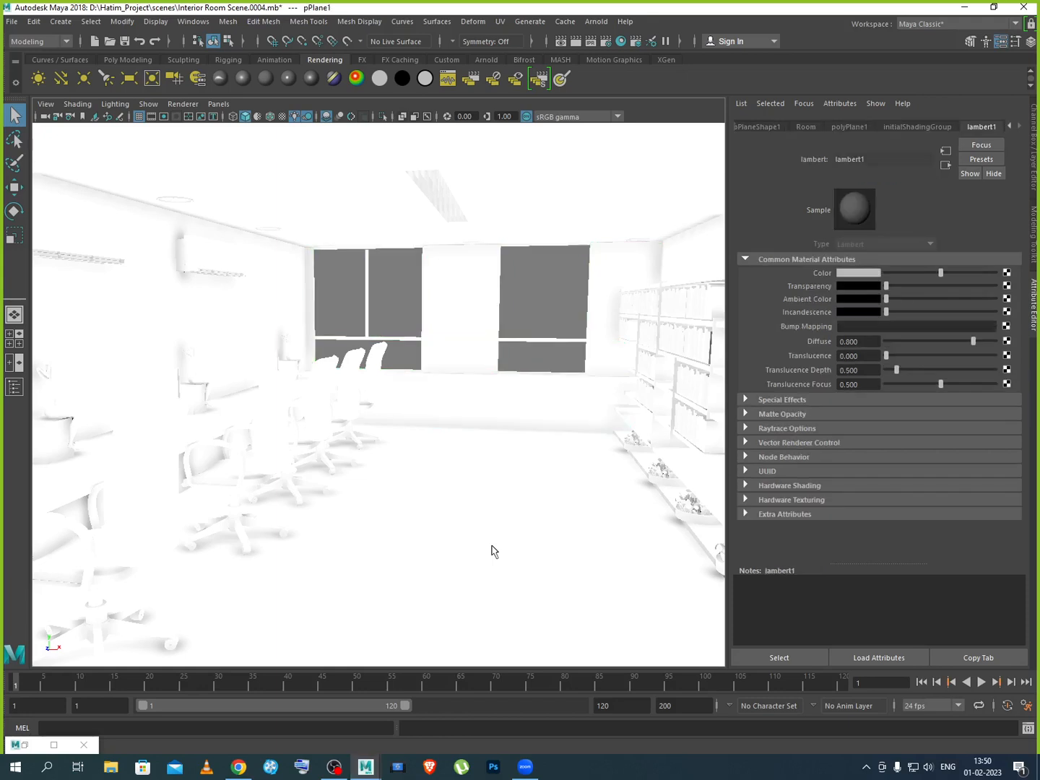
scroll(491, 551, "down", 5)
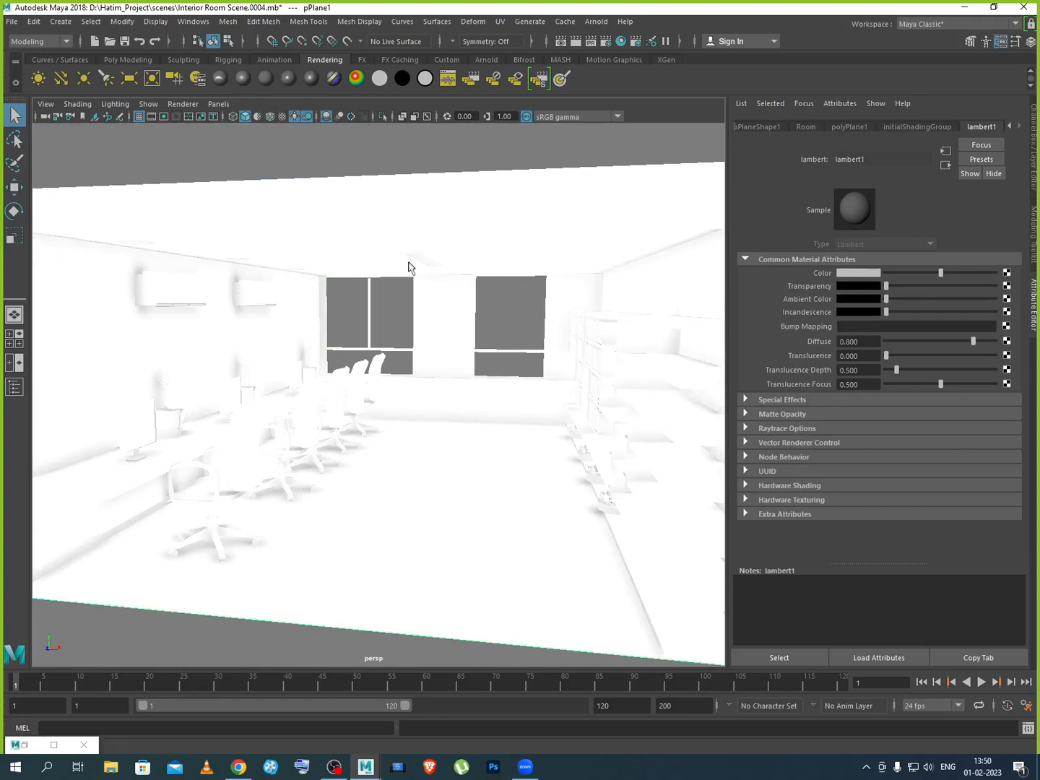
left_click(290, 82)
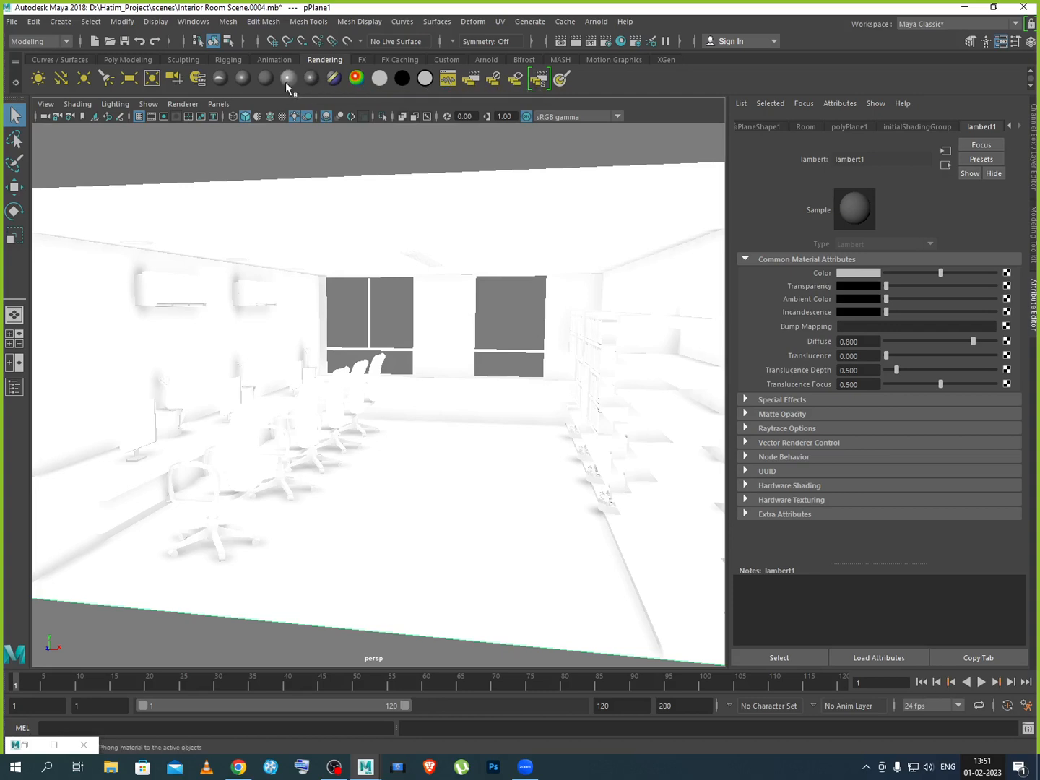
left_click(242, 80)
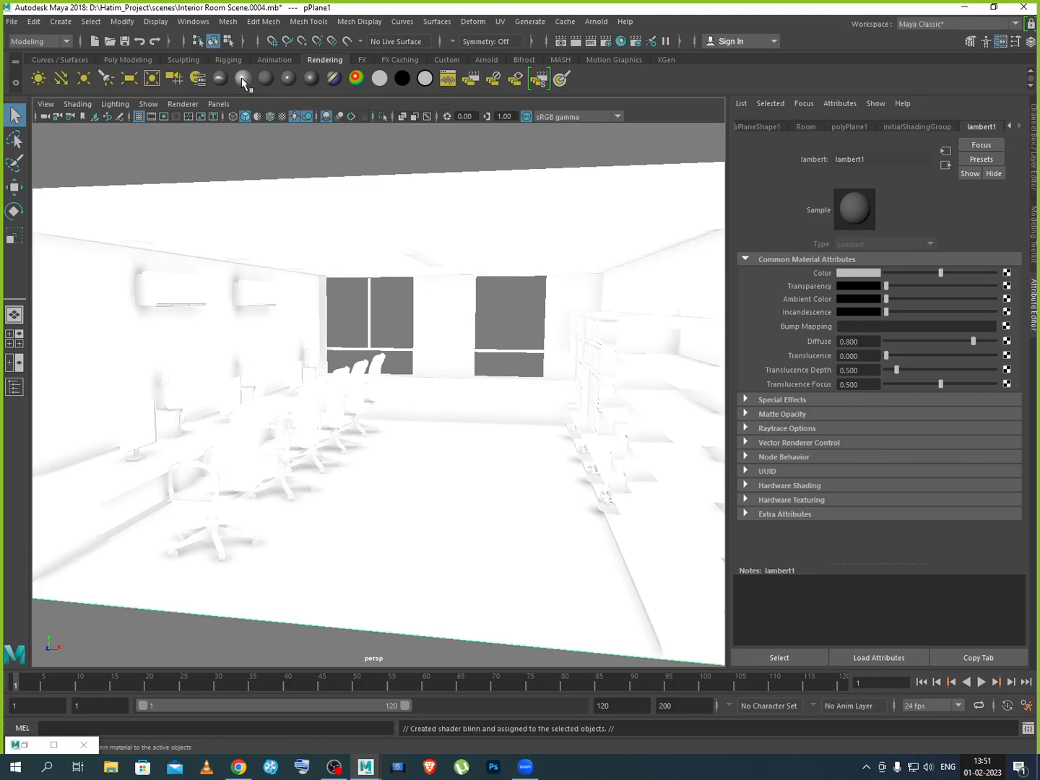
Tint the floor's Blinn material a saturated yellow and darken the color slightly
left_click(858, 273)
left_click(802, 307)
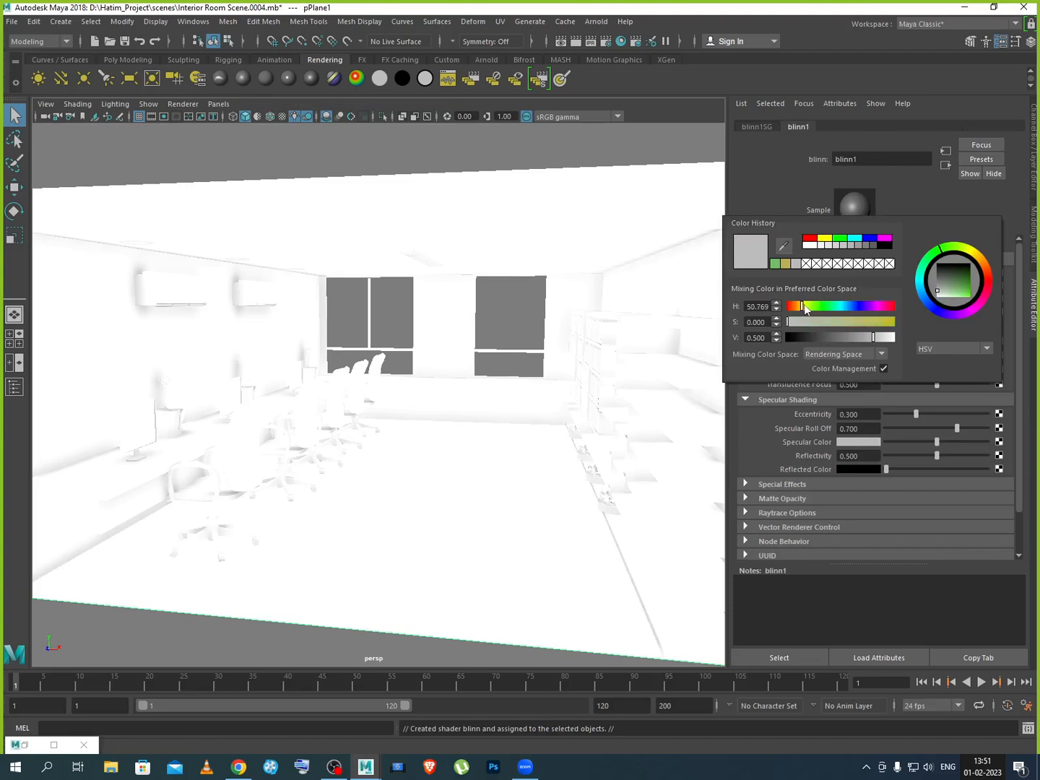
left_click(883, 323)
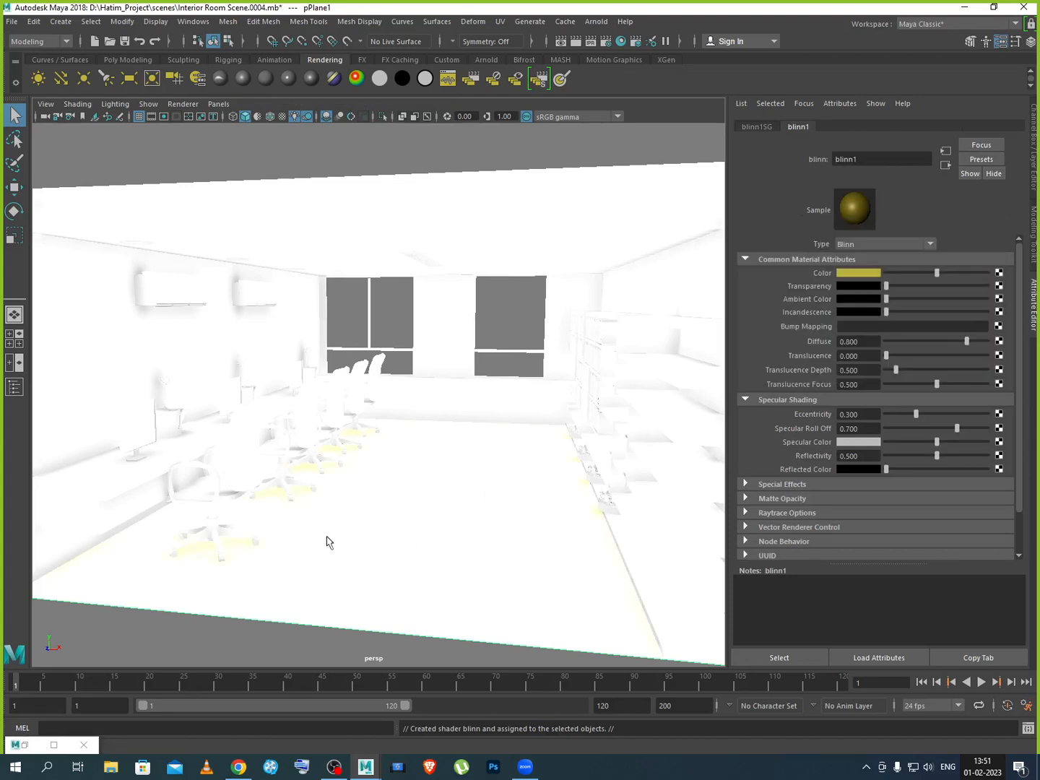
scroll(289, 525, "up", 3)
scroll(289, 526, "down", 2)
scroll(289, 526, "down", 4)
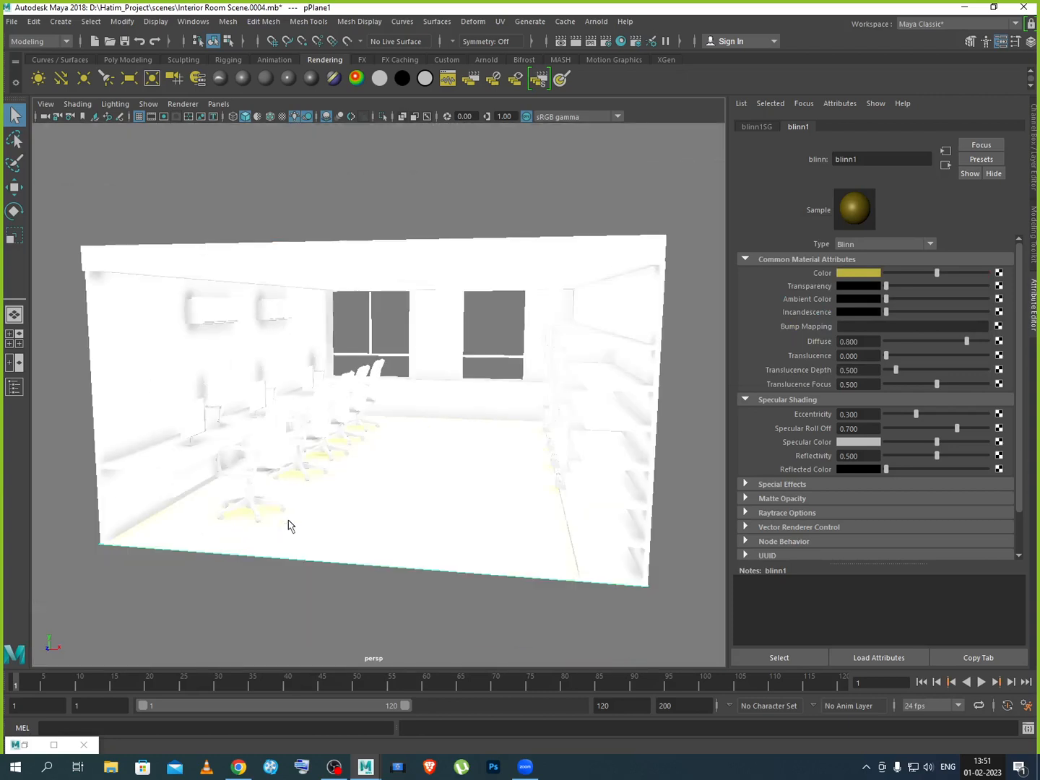
mouse_move(933, 272)
left_mouse_down()
mouse_move(962, 274)
mouse_move(914, 274)
mouse_move(933, 275)
left_mouse_up()
Connect a File texture to the Color of the floor's Blinn material
left_click(406, 543)
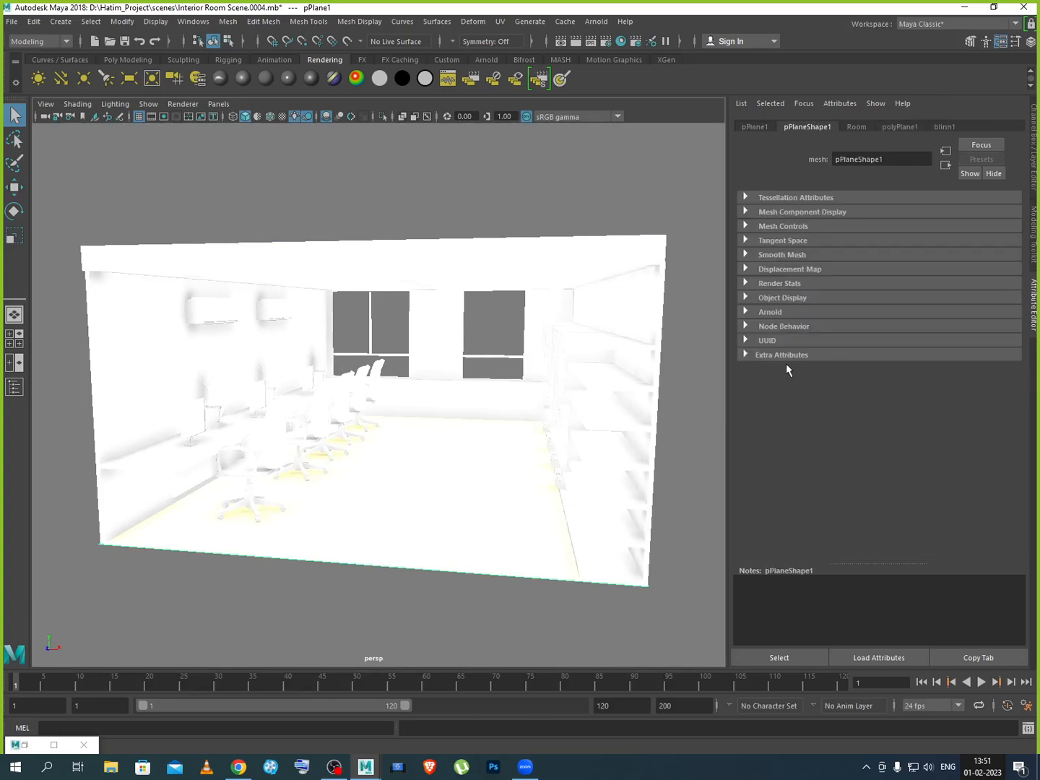
left_click(942, 126)
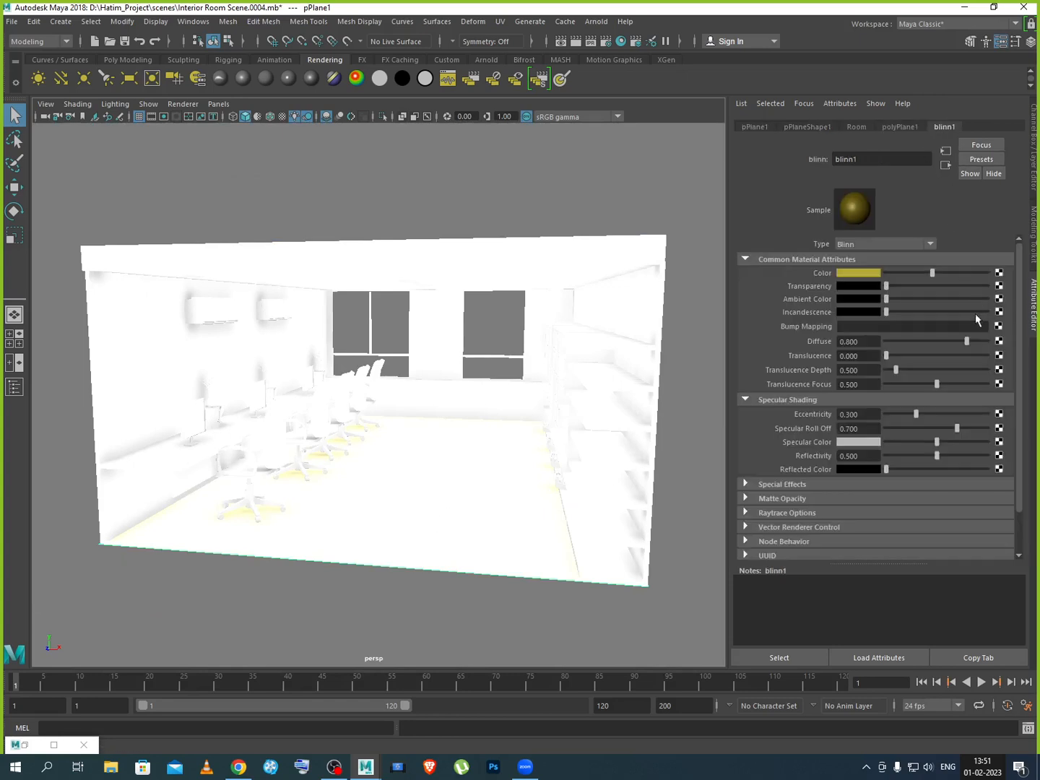
left_click(999, 273)
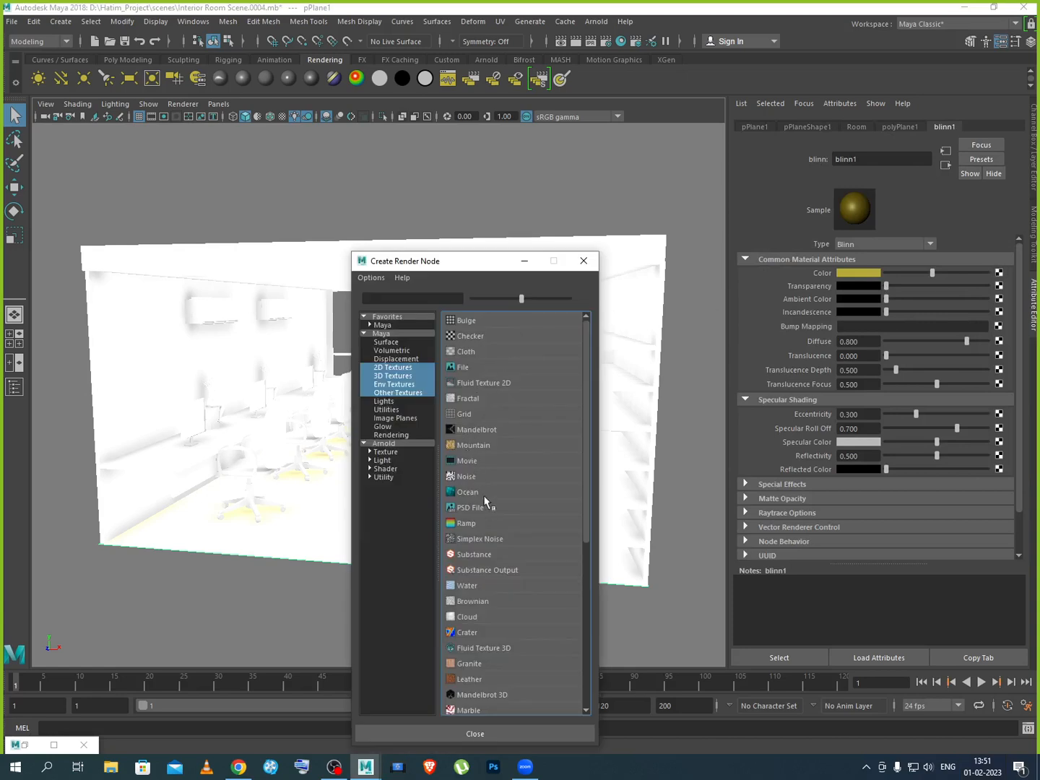
left_click(464, 367)
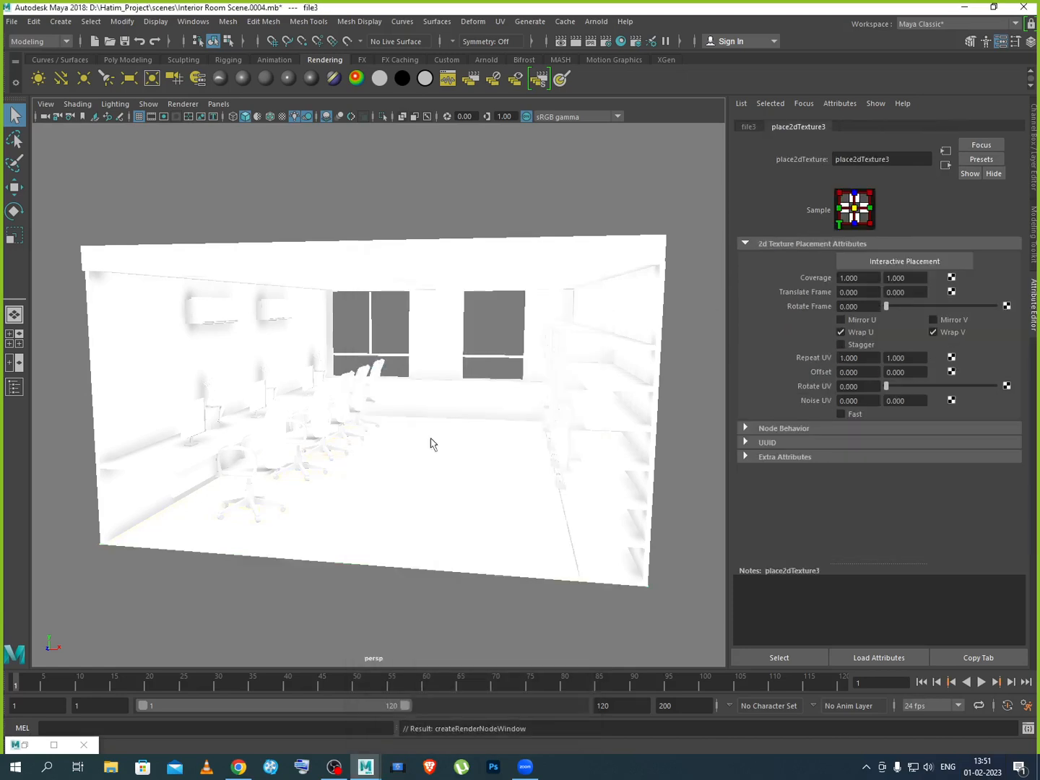
Preview the floor texture images in the sourceimages folder and load Floor Texture 3.jpg into the floor's file texture
left_click(751, 127)
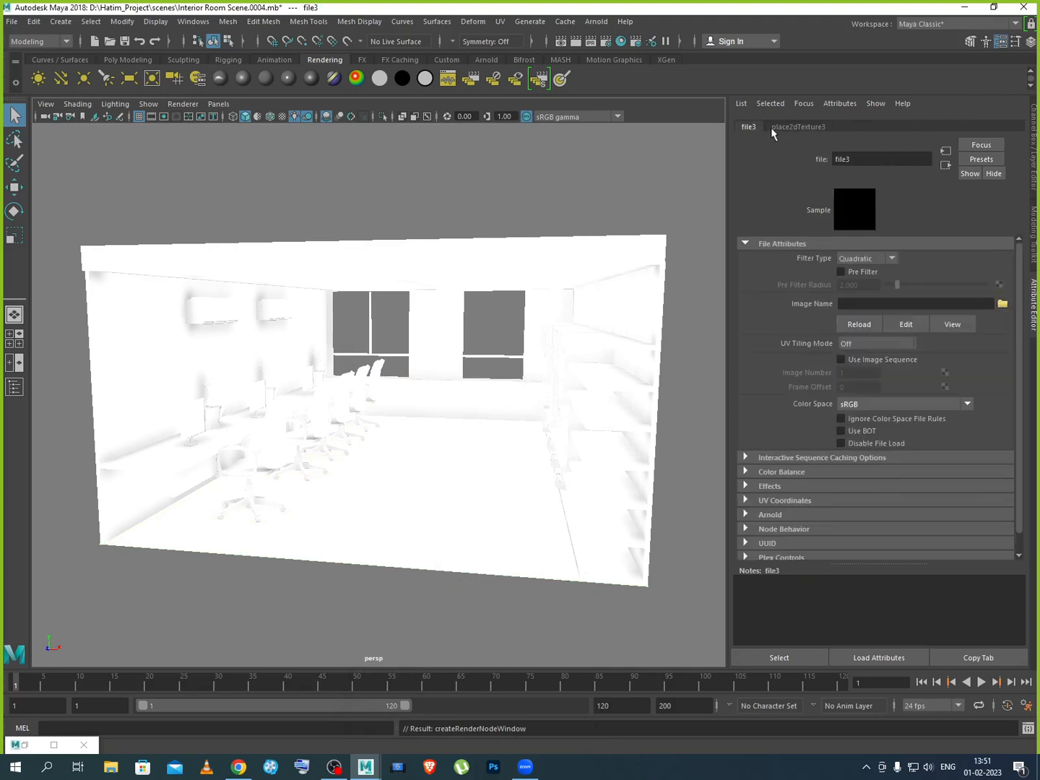
left_click(1002, 303)
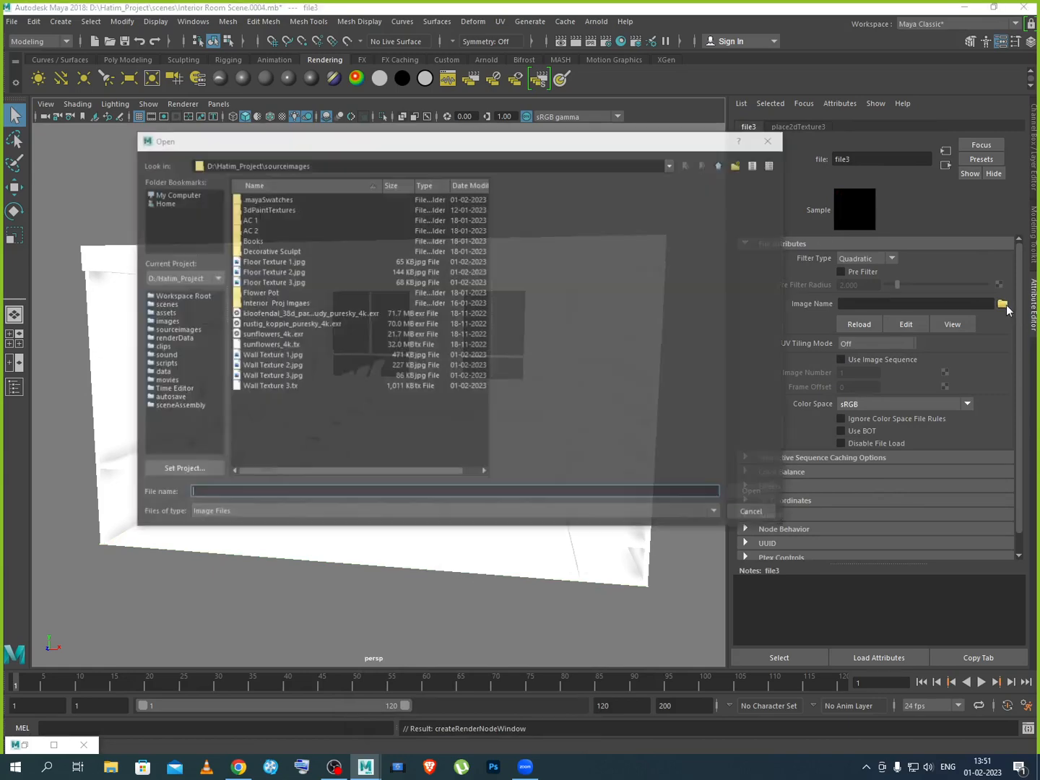
left_click(275, 282)
left_click(278, 271)
left_click(279, 263)
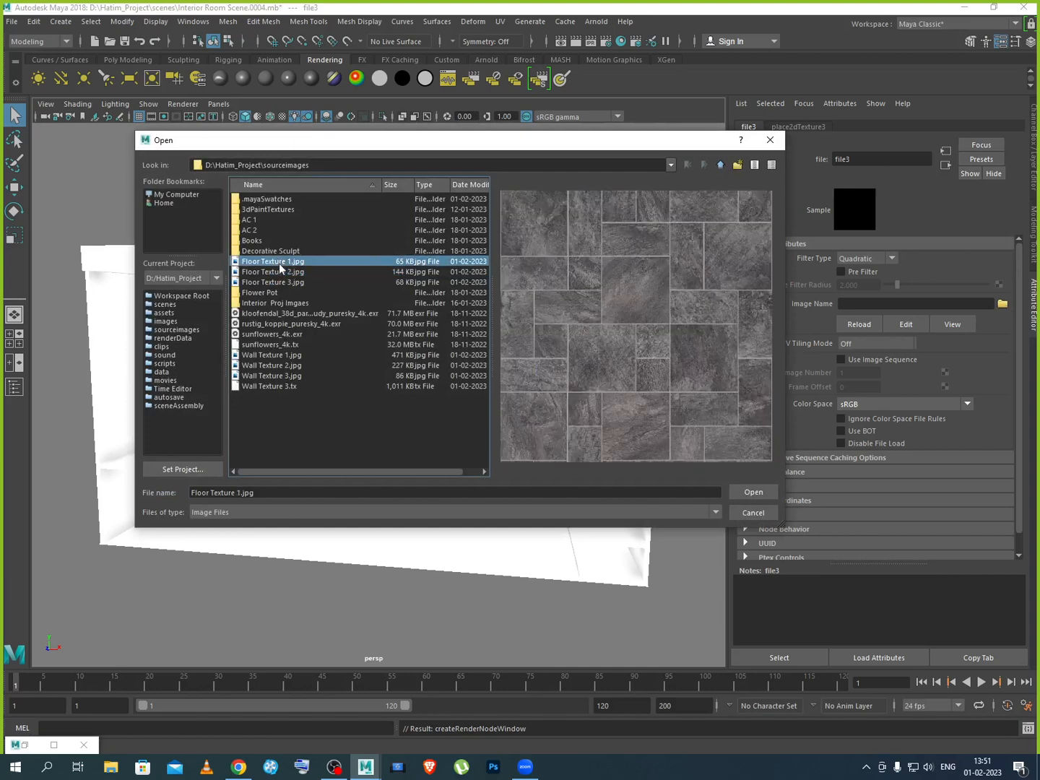
left_click(278, 282)
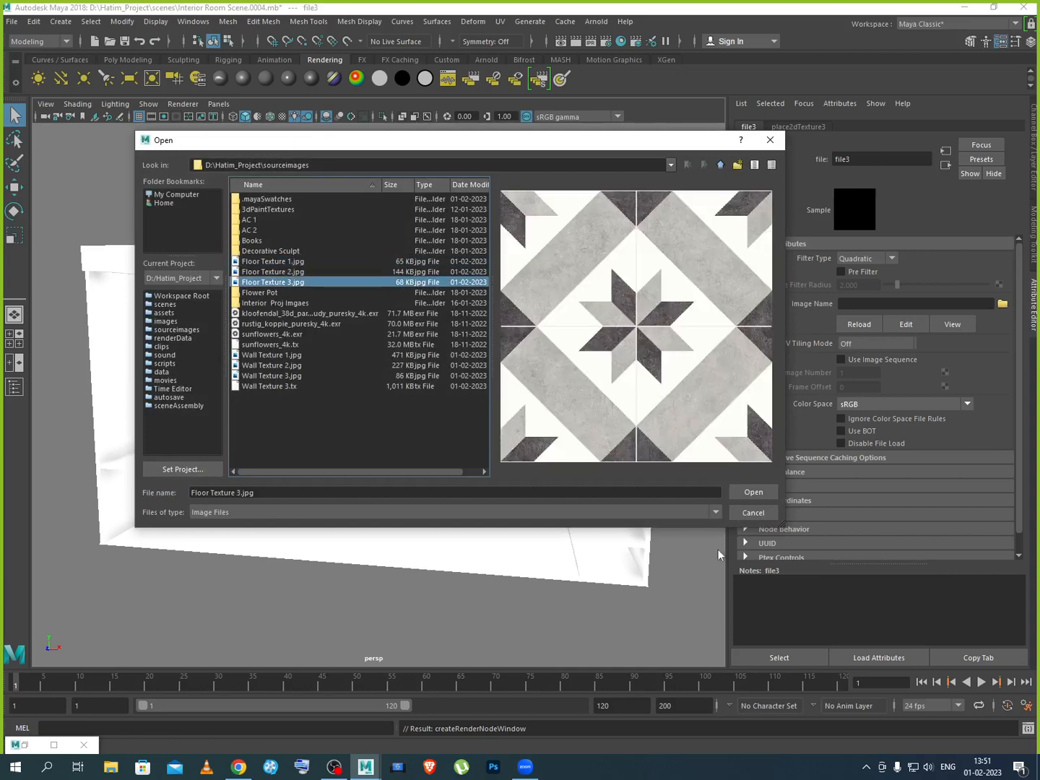
left_click(753, 492)
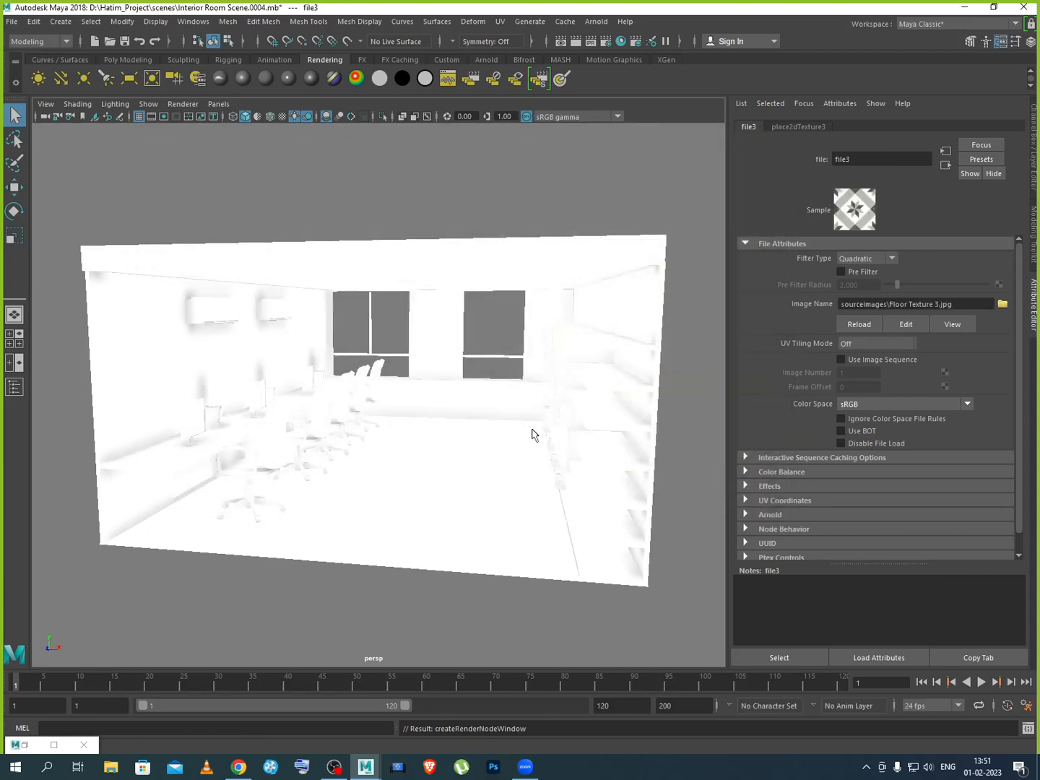
Render the room interior in the Arnold RenderView to check the floor texture's scale, and stop the render
scroll(395, 477, "up", 3)
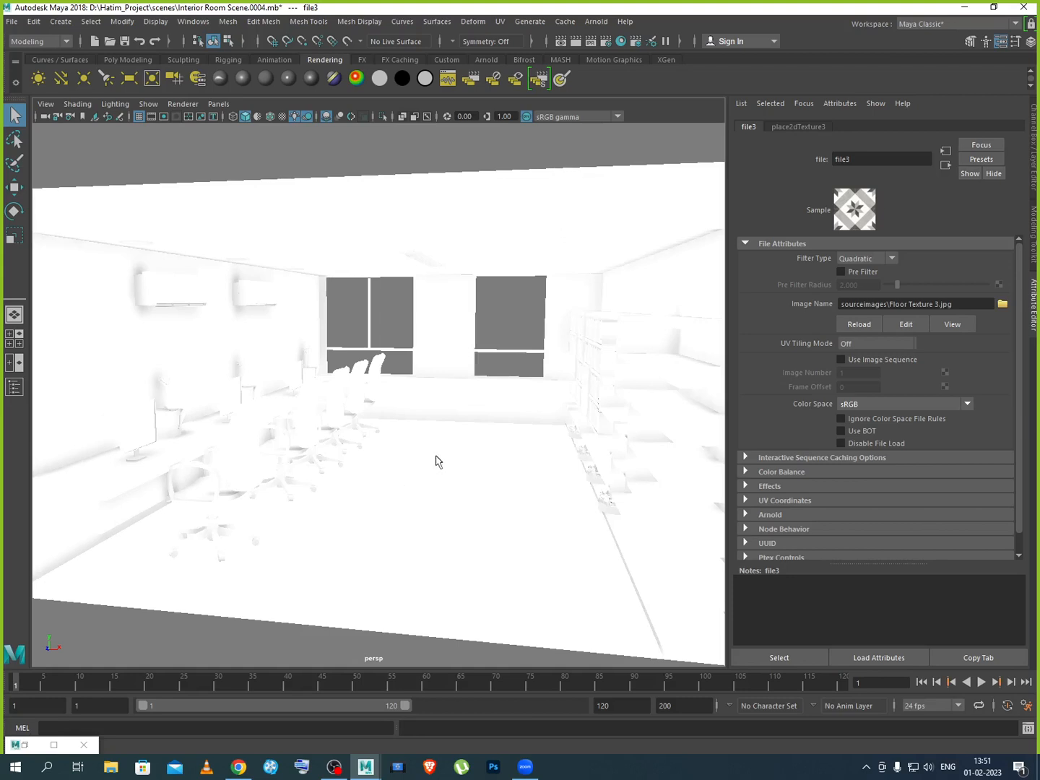
scroll(430, 518, "up", 2)
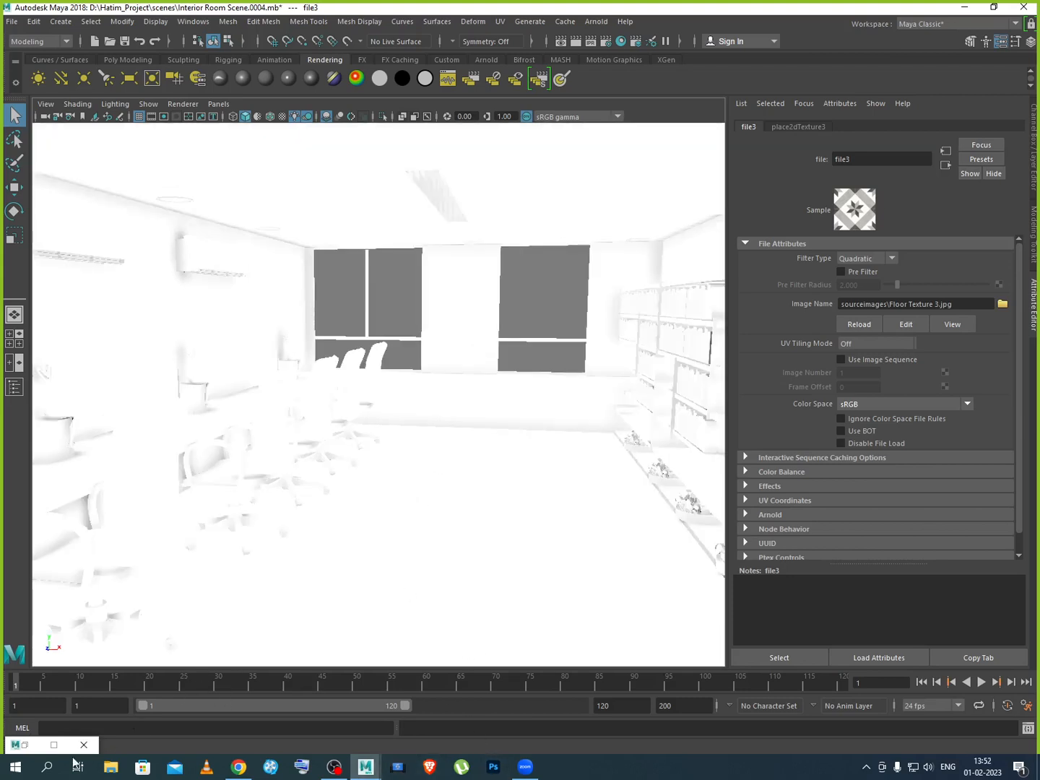
left_click(54, 744)
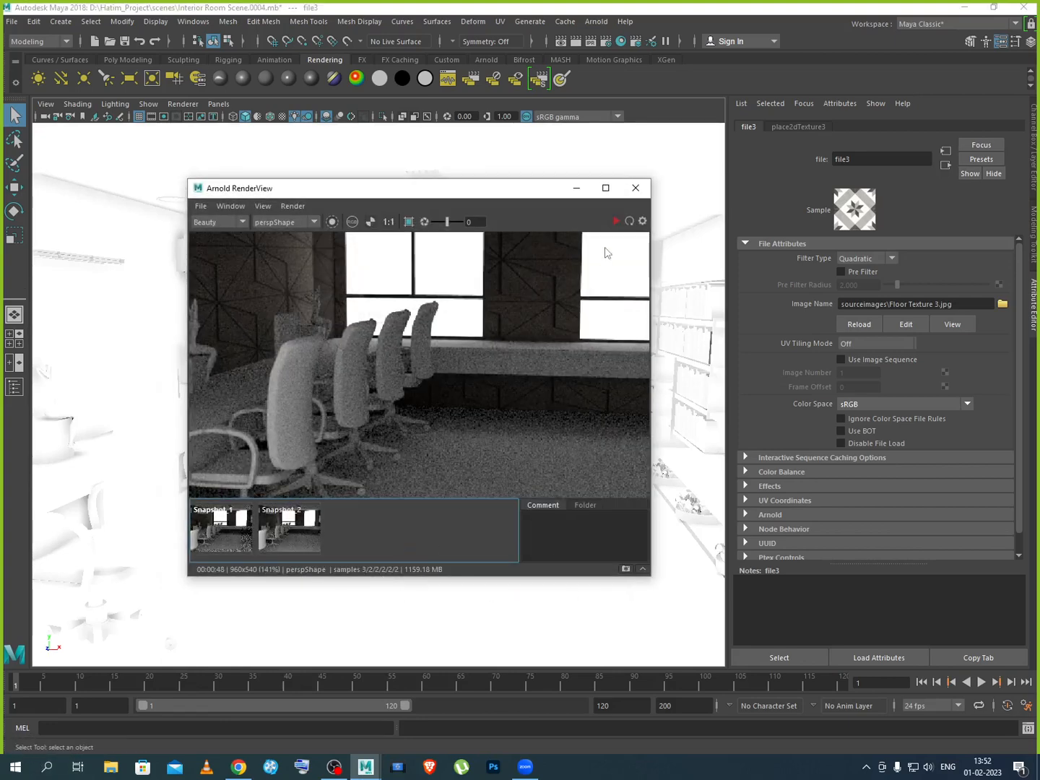
left_click(616, 222)
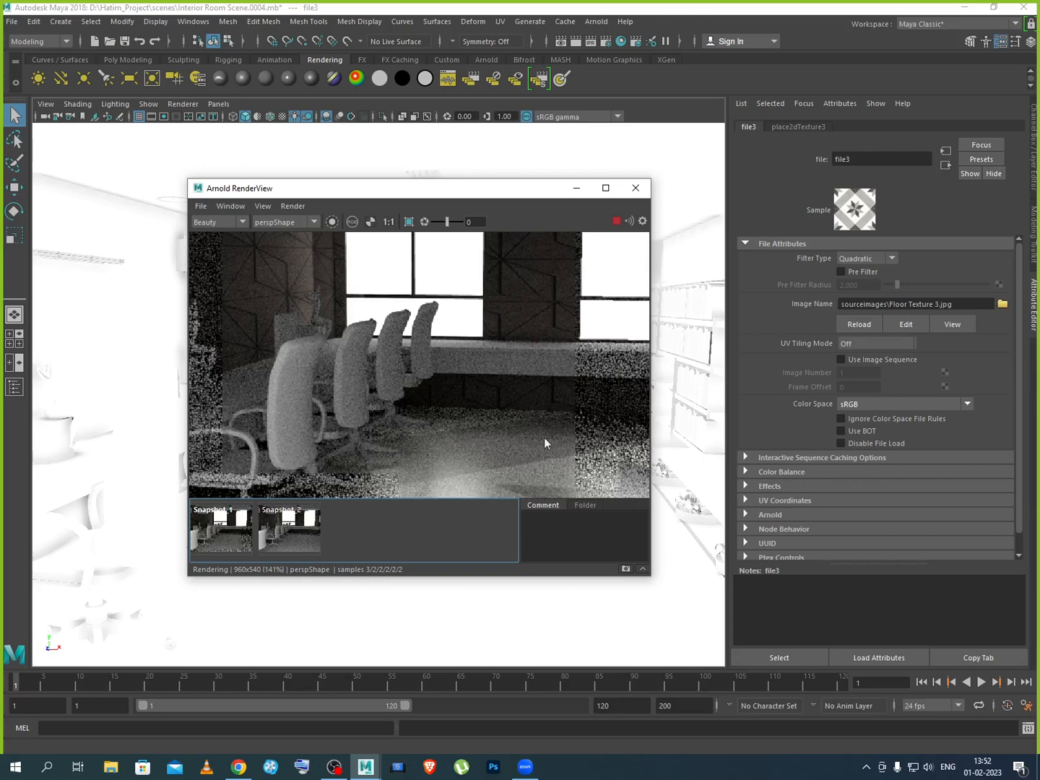
scroll(542, 482, "down", 2)
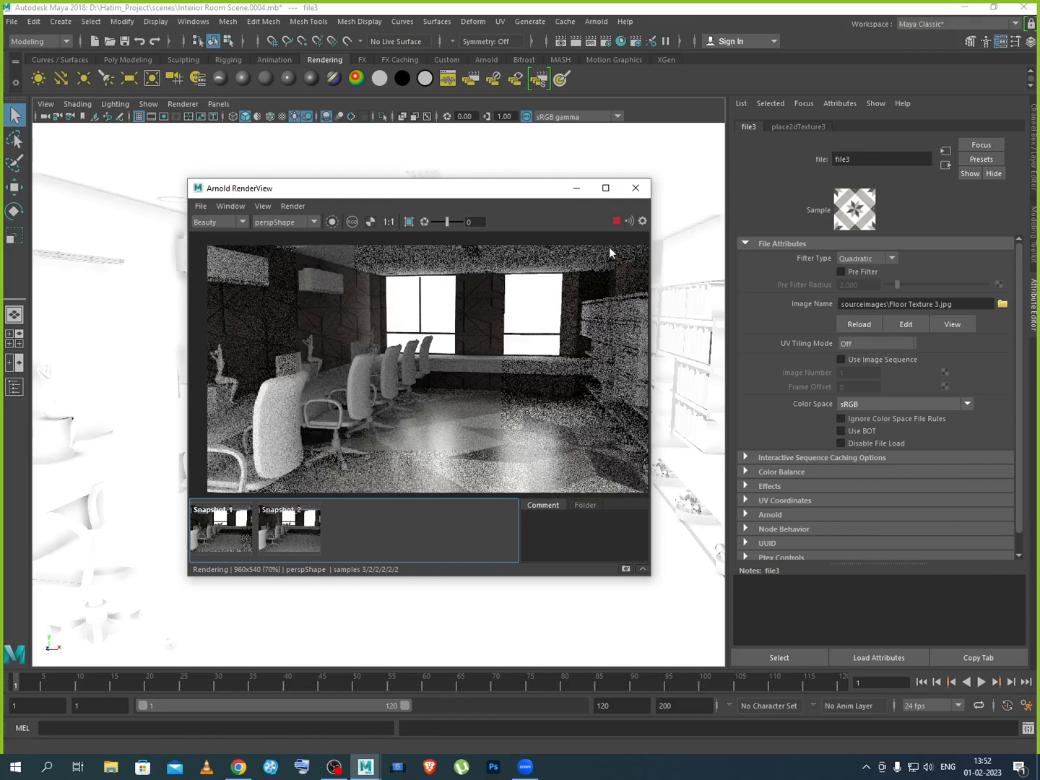
left_click(616, 221)
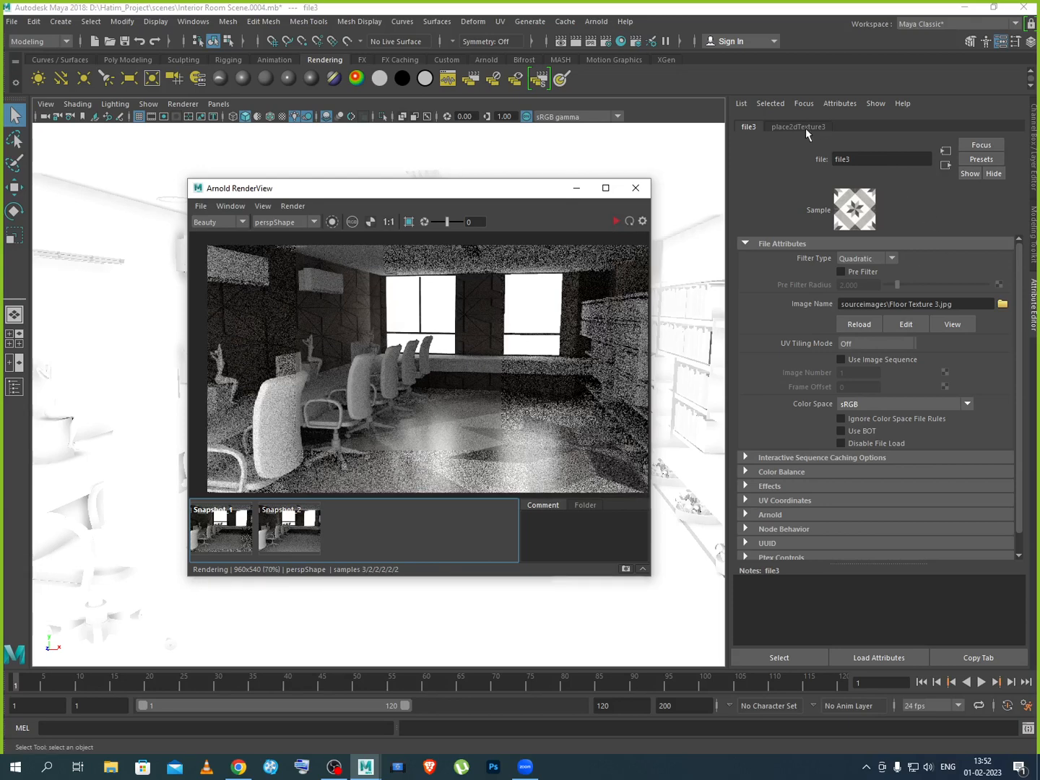
Set Repeat UV to 20 by 20 in the floor texture's 2D placement
left_click(798, 128)
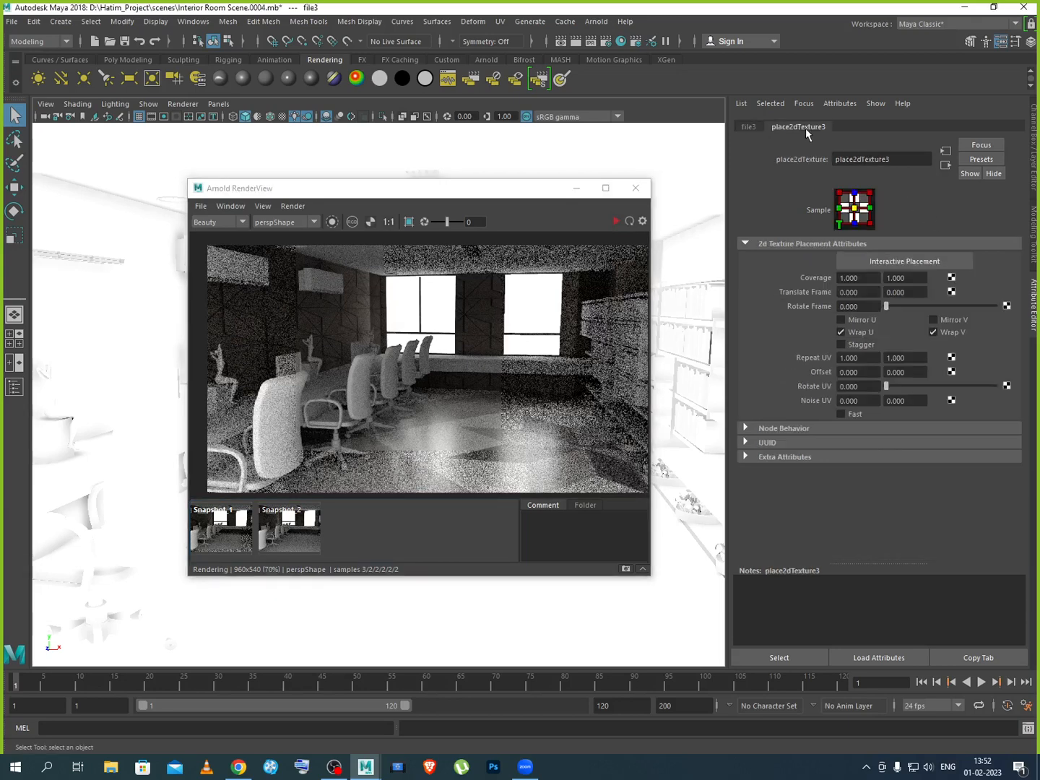
double_click(869, 359)
type("20")
key("Tab")
type("20")
key("Return")
Re-render the room with the updated floor texture repeat, stop the render and store it as a third snapshot
left_click(614, 222)
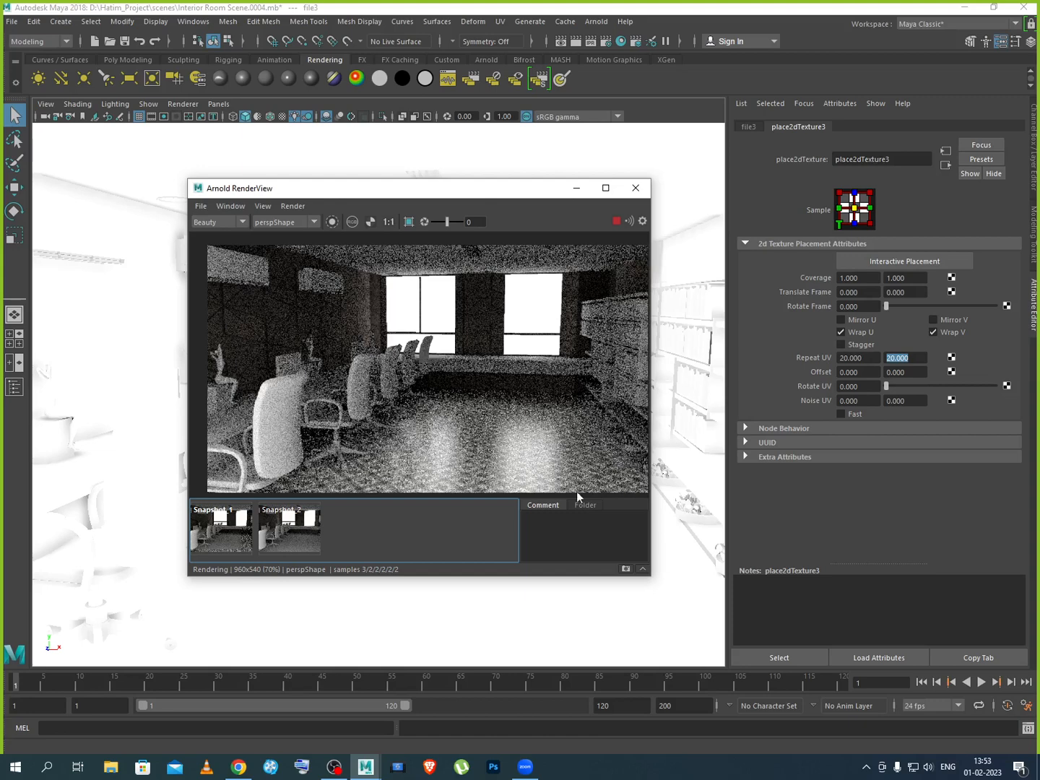
scroll(473, 470, "up", 2)
scroll(470, 465, "down", 2)
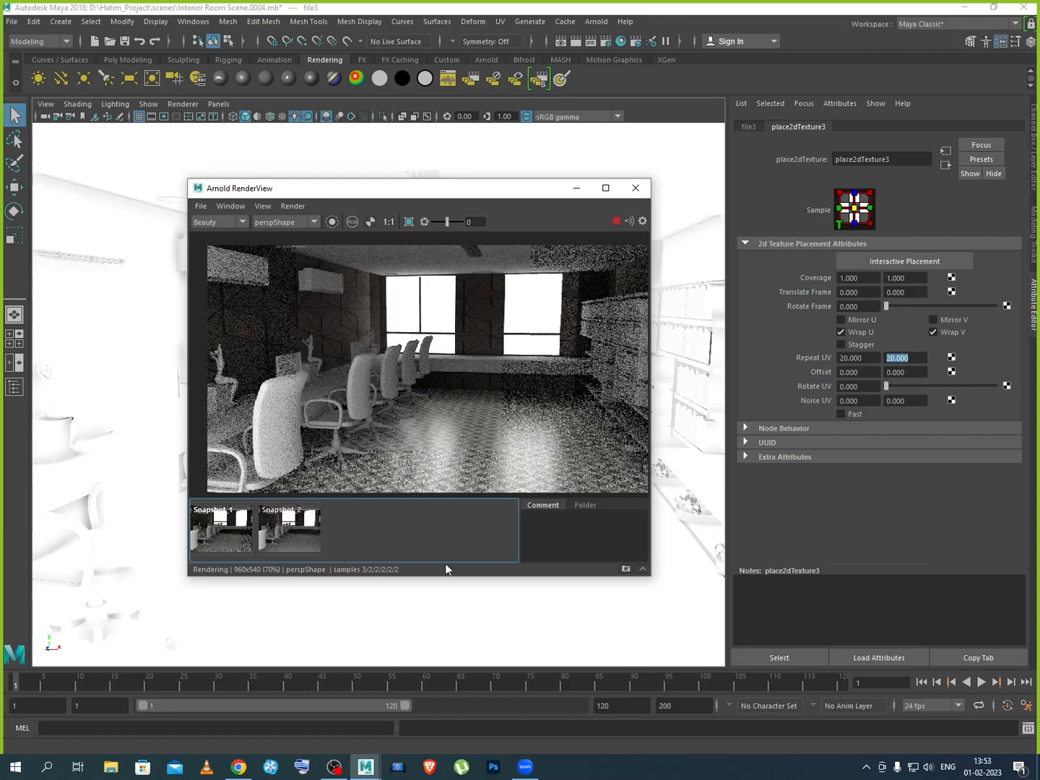
left_click(613, 223)
left_click(626, 569)
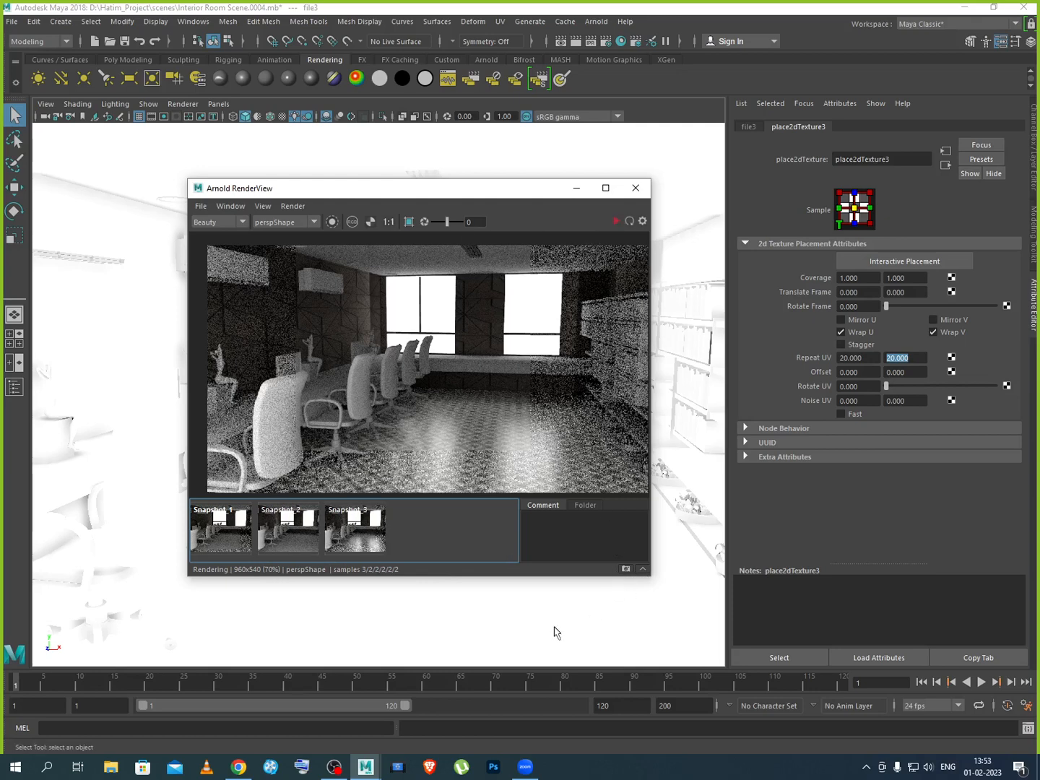
Set Repeat UV to 10 by 10 in the floor texture's 2D placement
left_click_drag(866, 361, 818, 359)
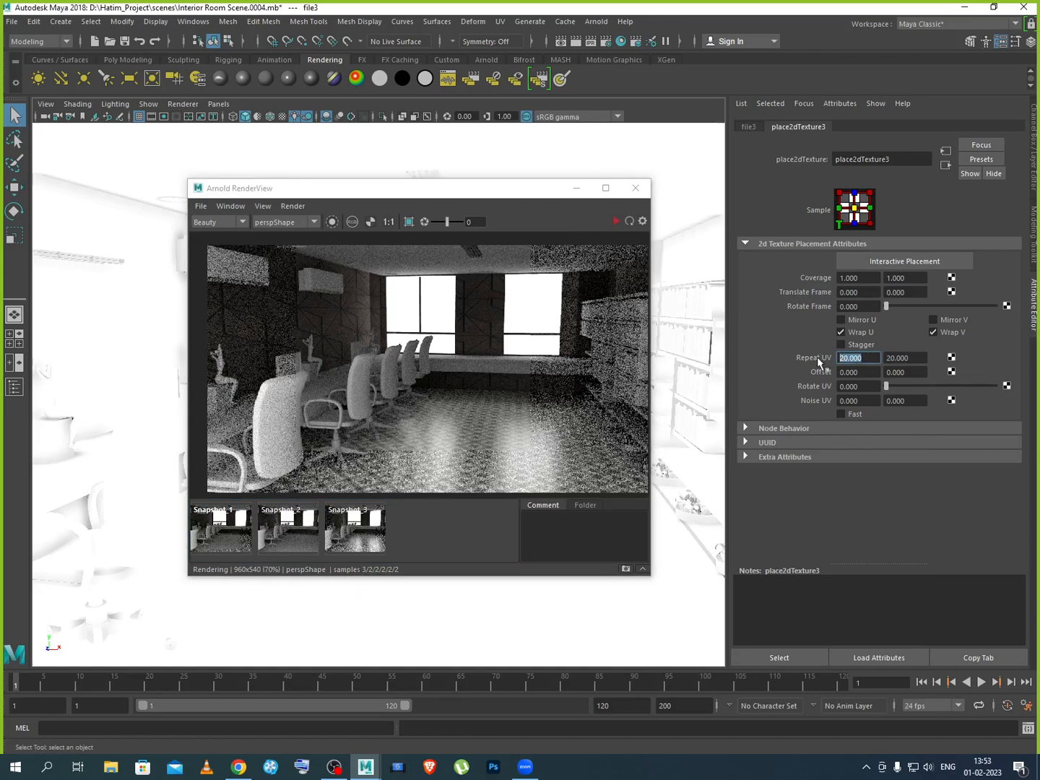
type("10")
key("Tab")
type("10")
key("Return")
Re-render the room with the 10 by 10 floor repeat, store it as a fourth snapshot and stop the render
left_click(614, 227)
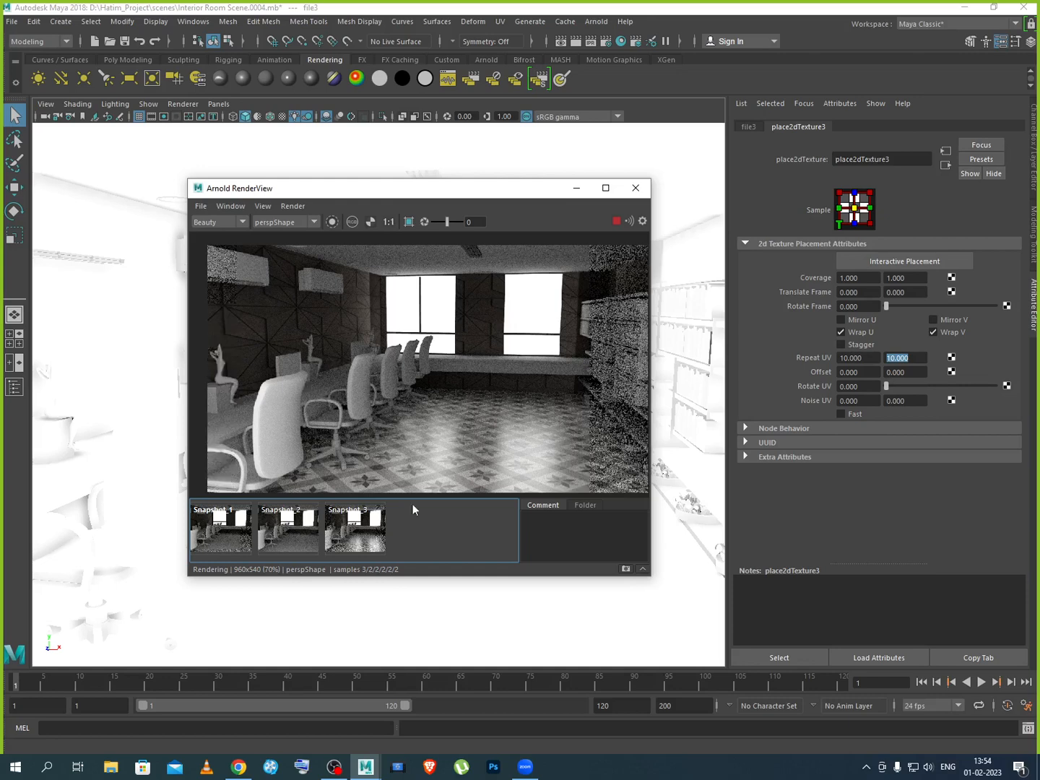
left_click(625, 568)
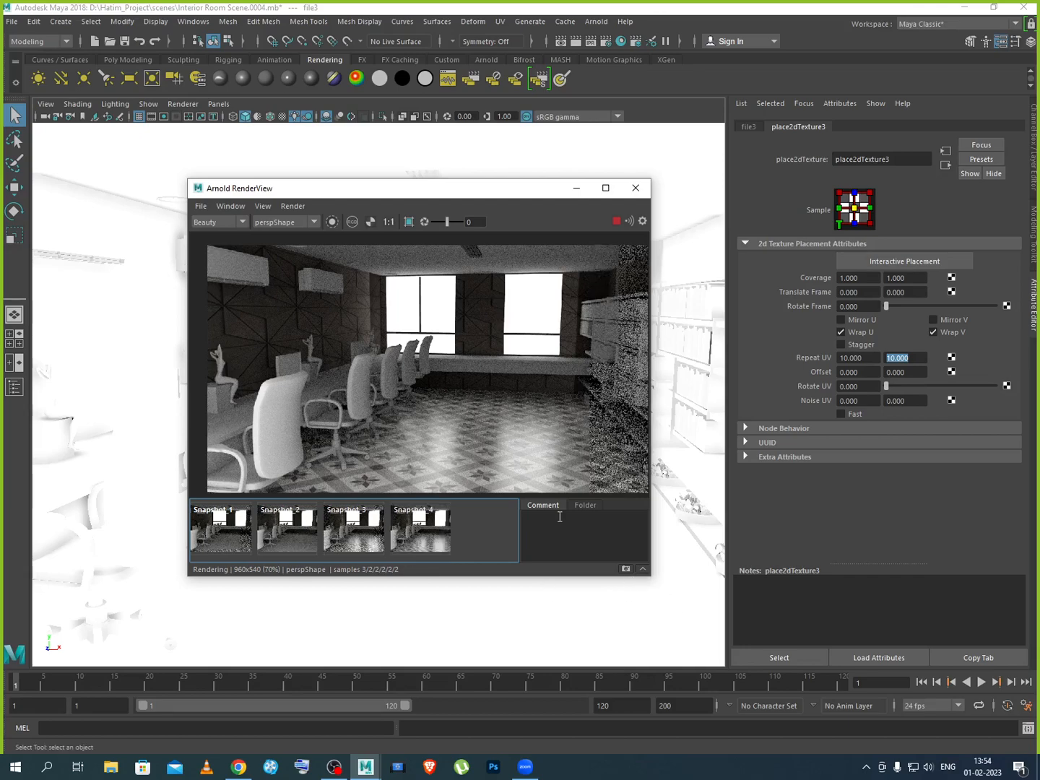
left_click(616, 222)
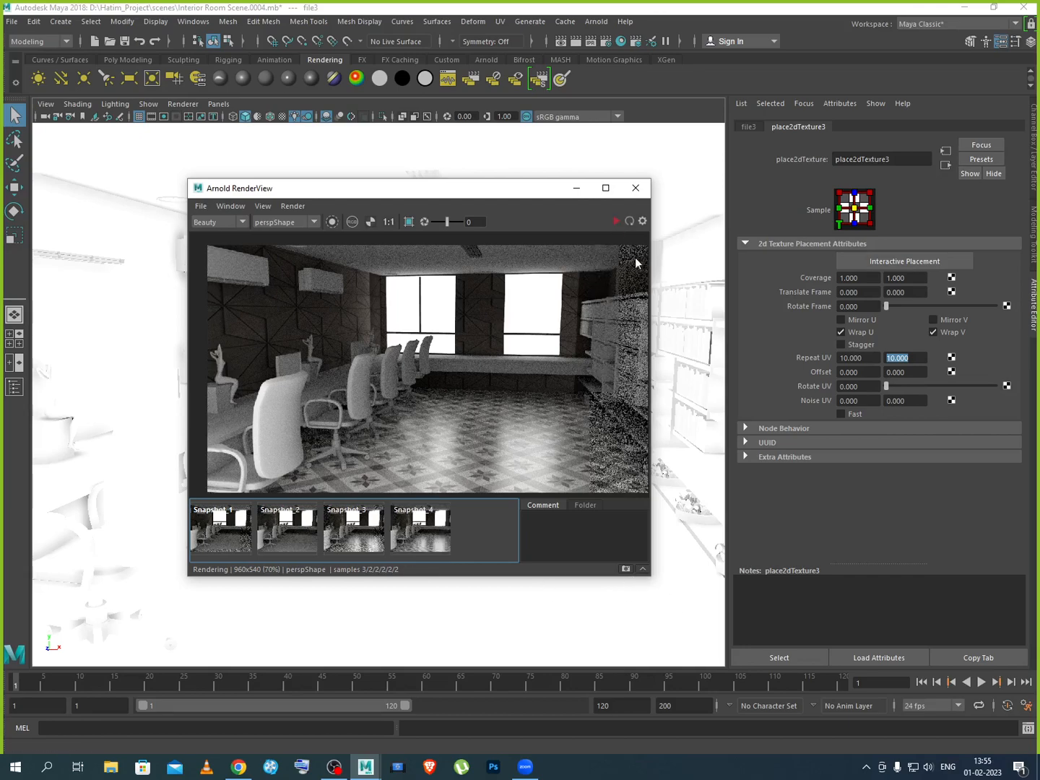
Maximize the Arnold RenderView and compare the four stored snapshots one after another, from Snapshot 1 to Snapshot 4
left_click(605, 188)
scroll(528, 399, "up", 3)
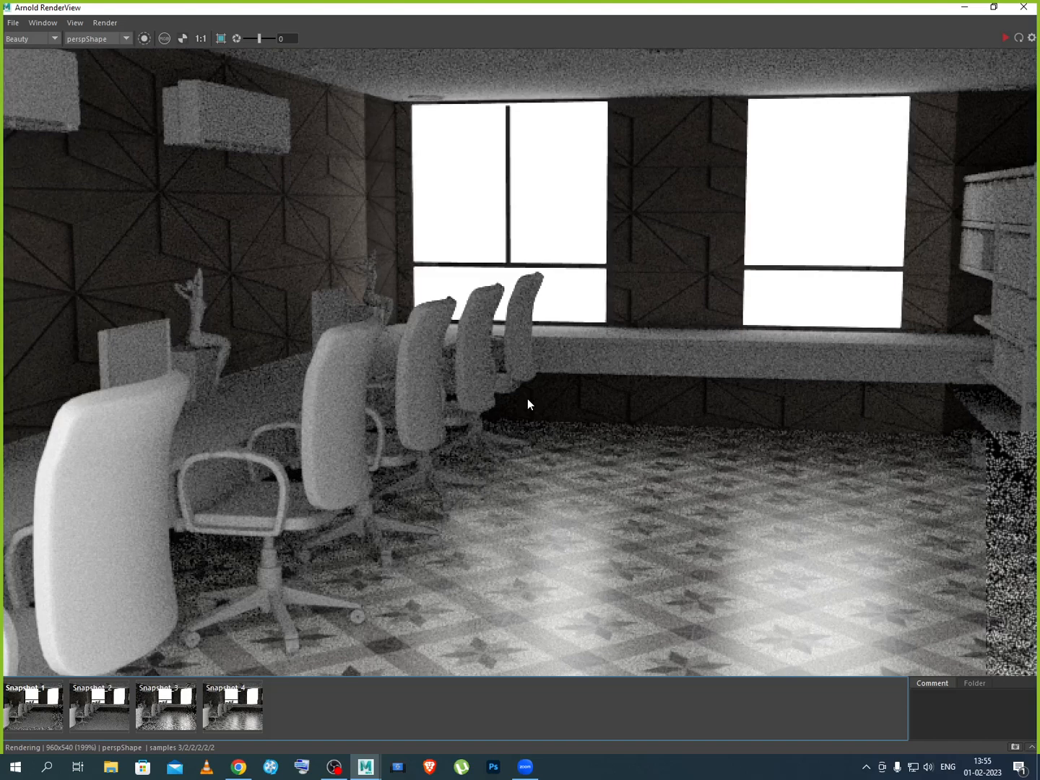
left_click(28, 718)
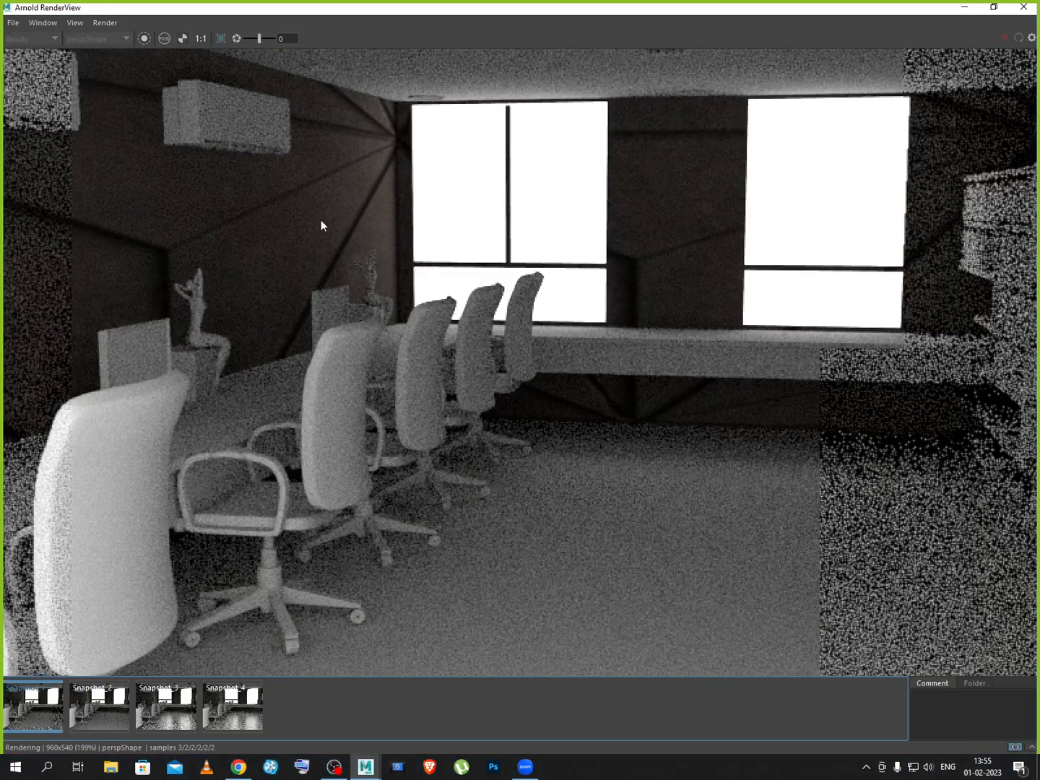
left_click(104, 701)
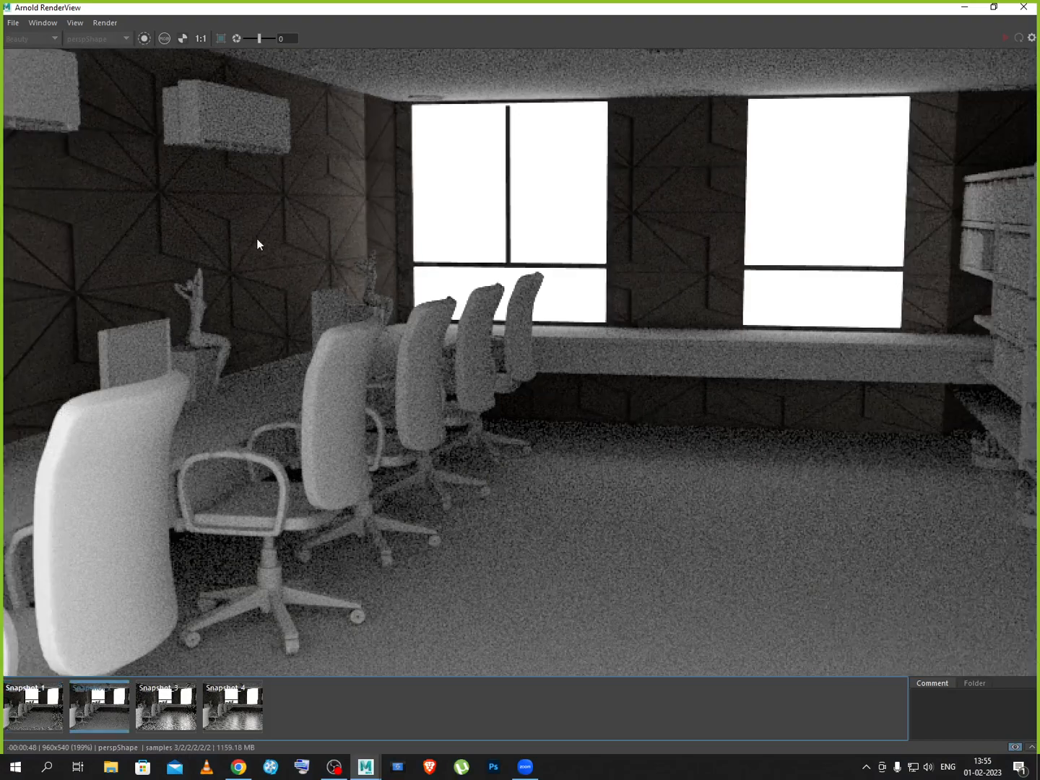
left_click(182, 723)
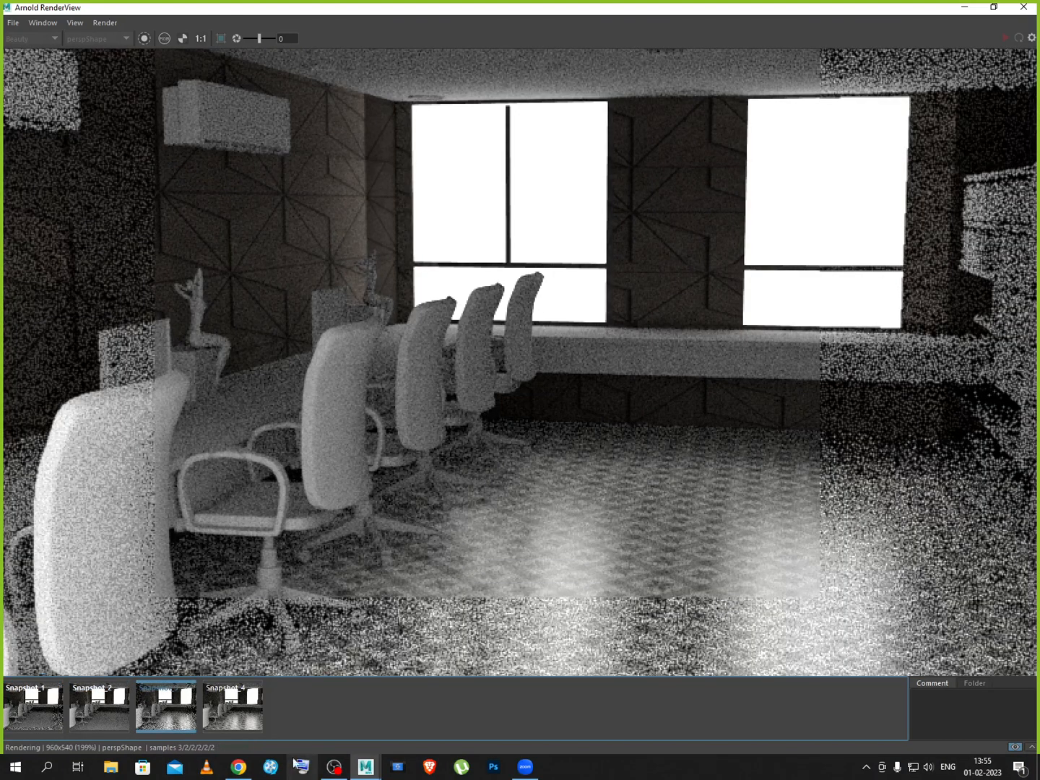
left_click(247, 719)
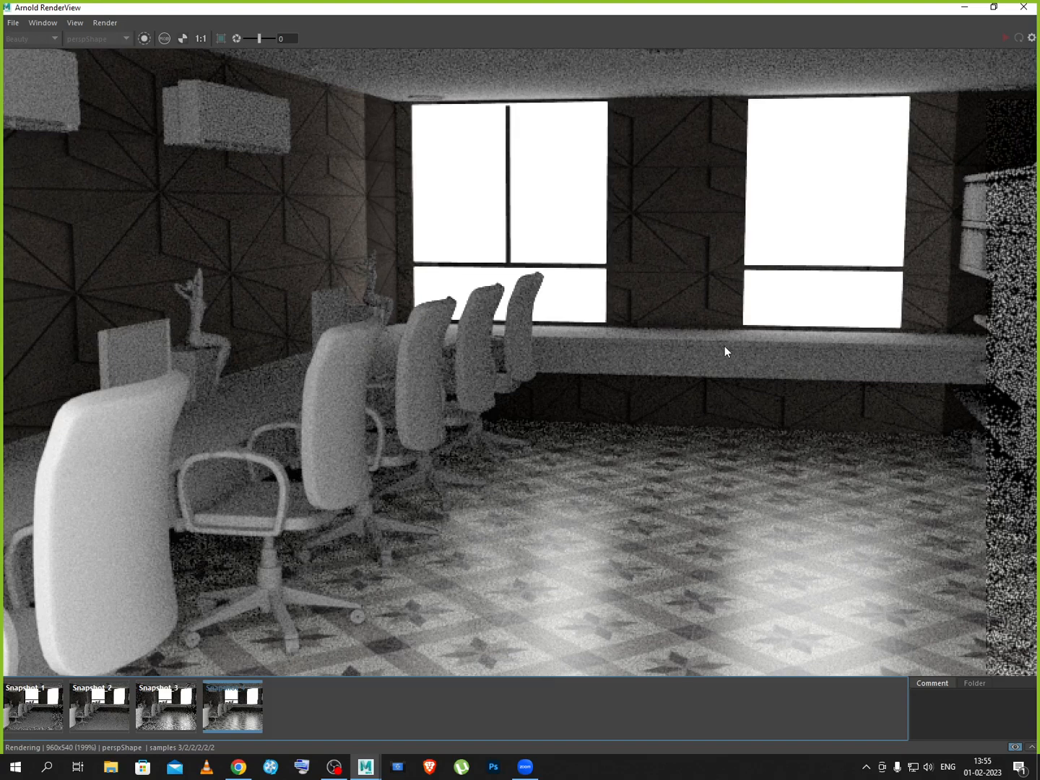
Switch to Chrome and search Google in a new tab for "Wooden Texture", showing the image results
left_click(238, 768)
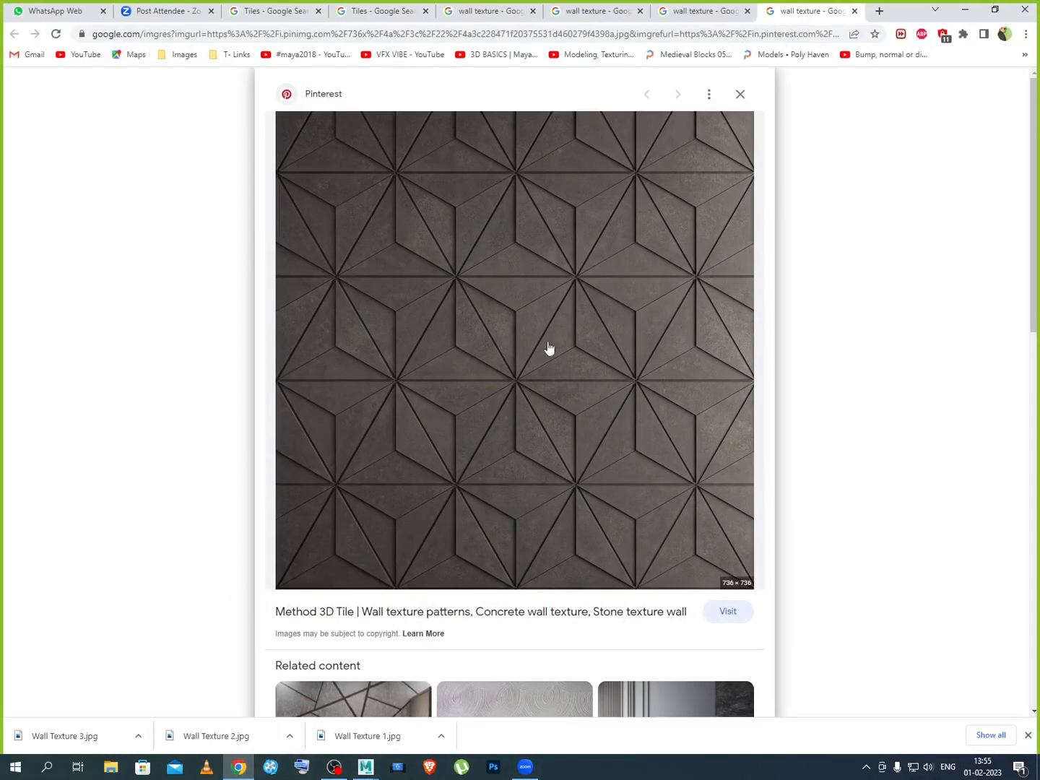
left_click(879, 11)
left_click(453, 279)
type("W")
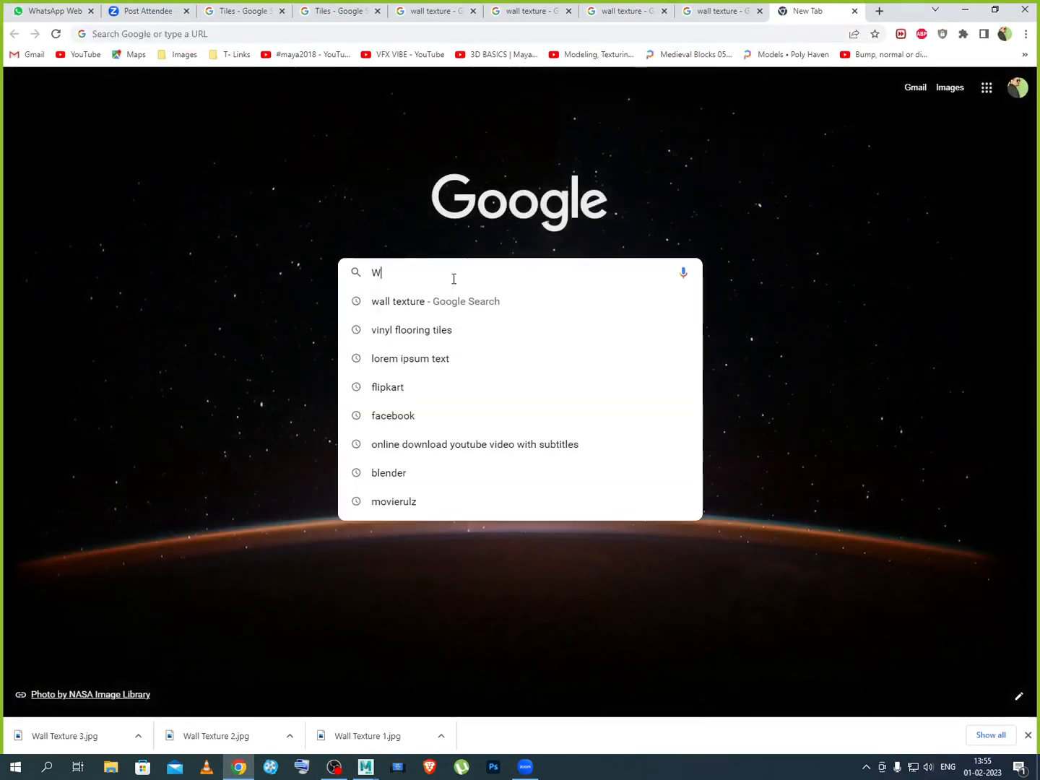
type("ooden T")
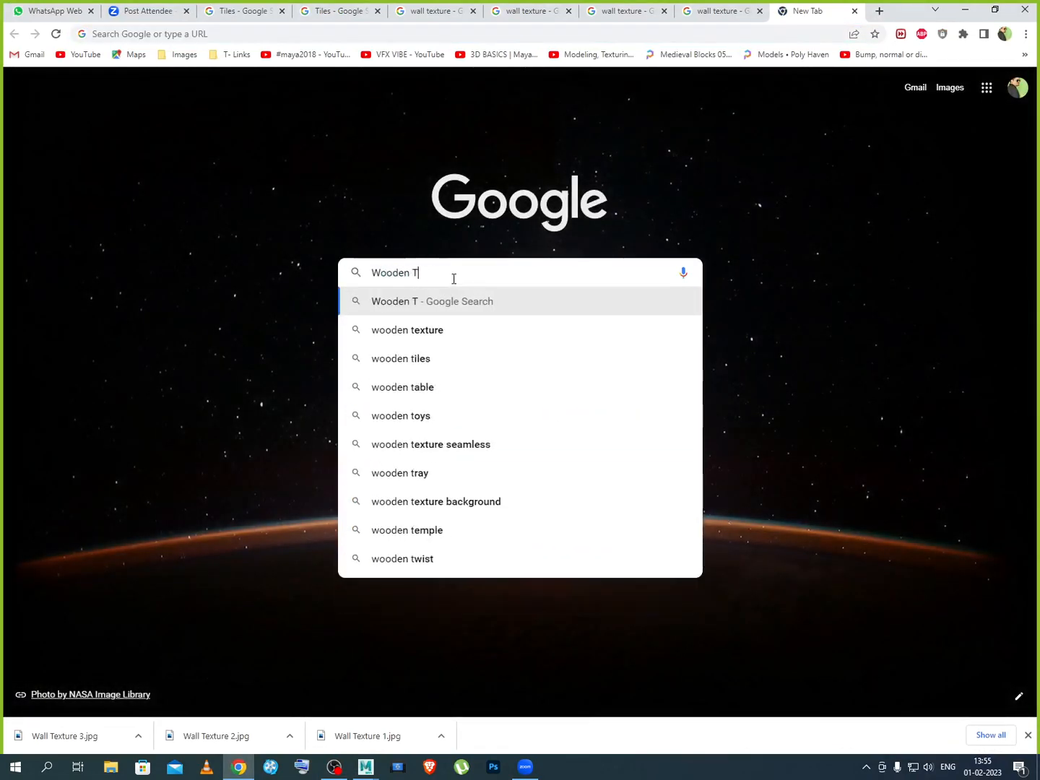
type("exture")
key("Return")
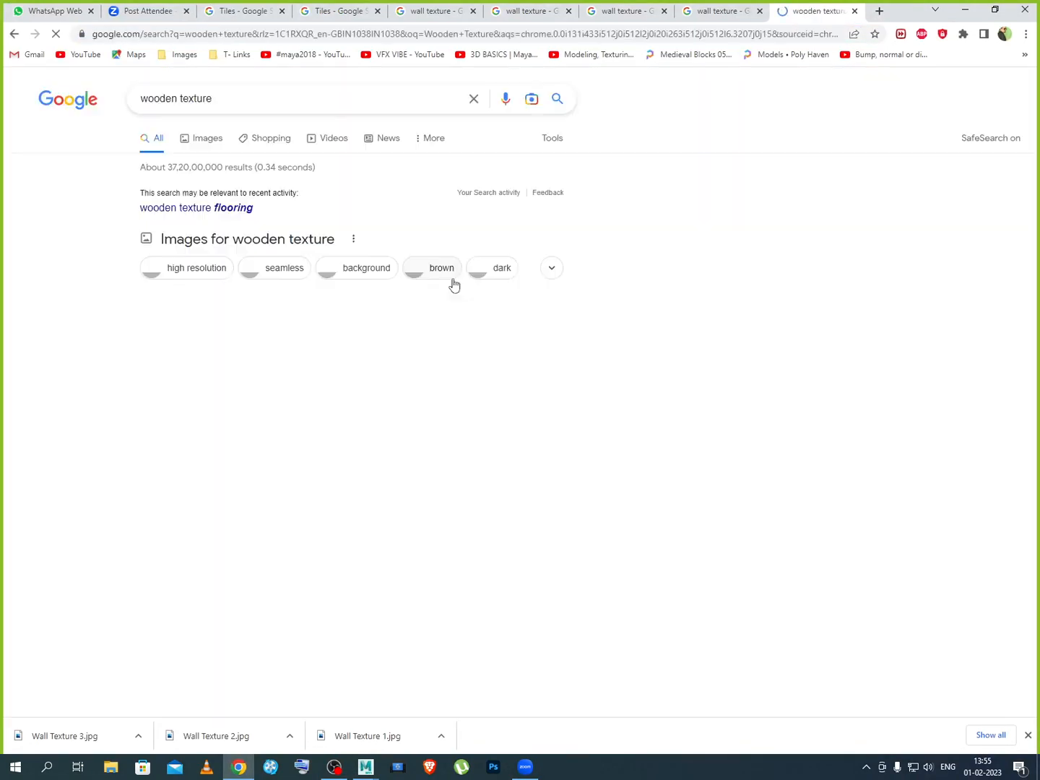
left_click(251, 250)
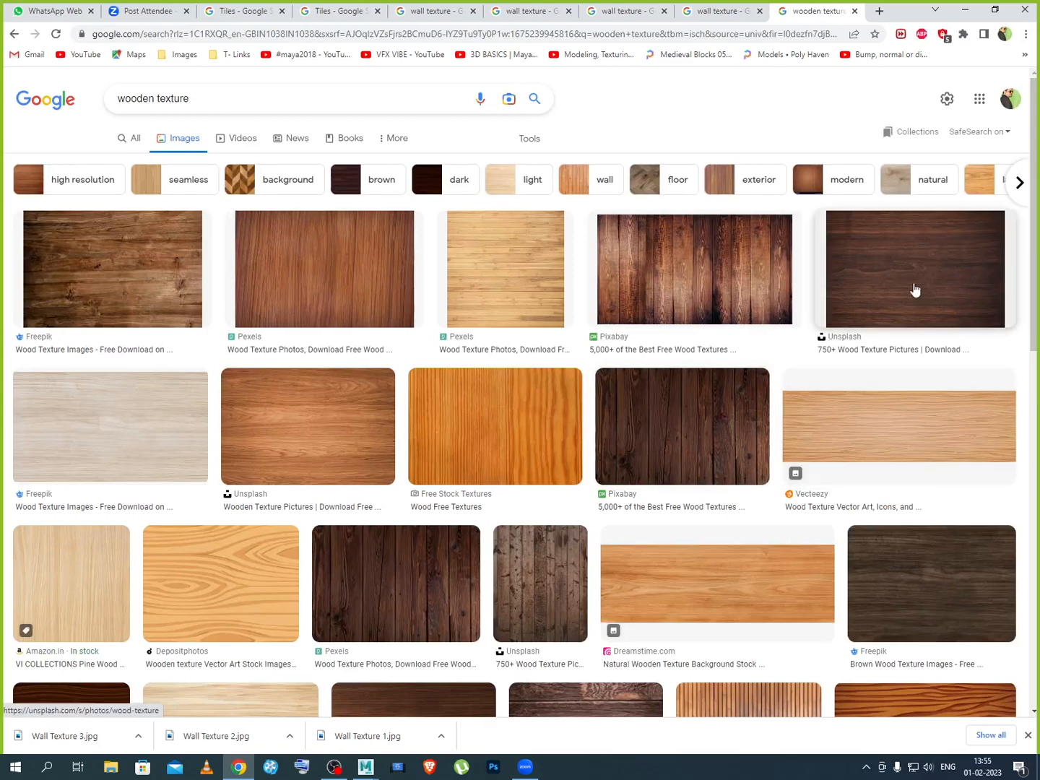
Browse the wooden texture images and open the dark horizontal plank image from Amazon.in in a new tab
scroll(894, 285, "down", 5)
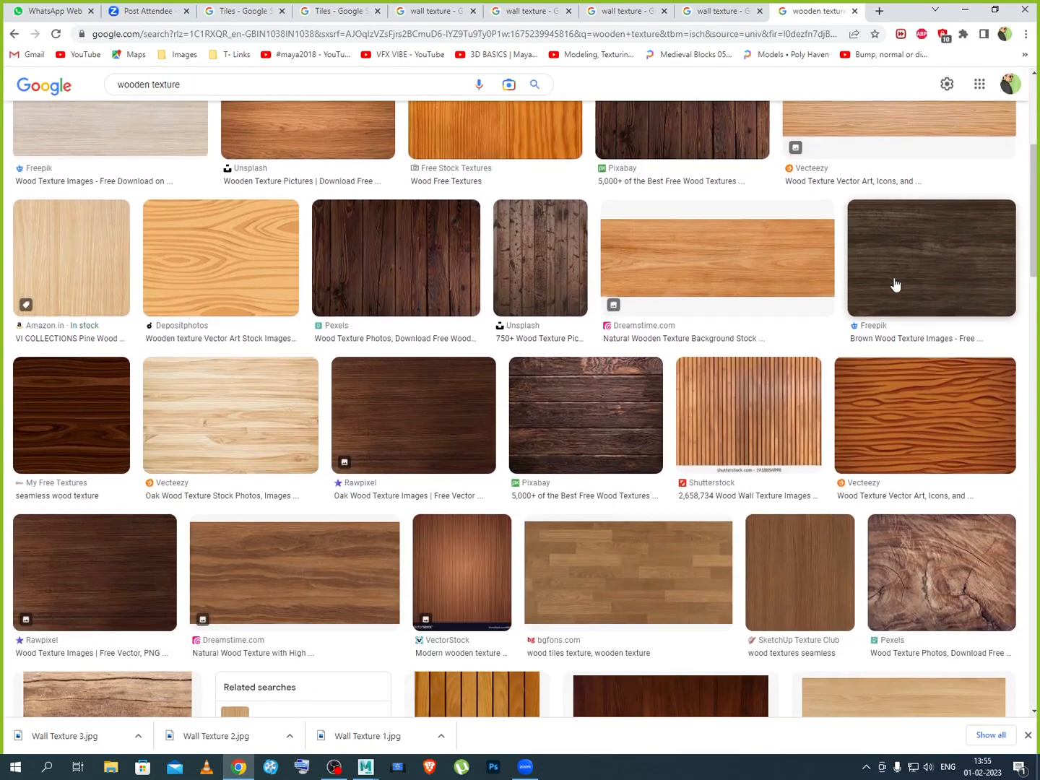
scroll(894, 285, "down", 4)
scroll(882, 327, "down", 1)
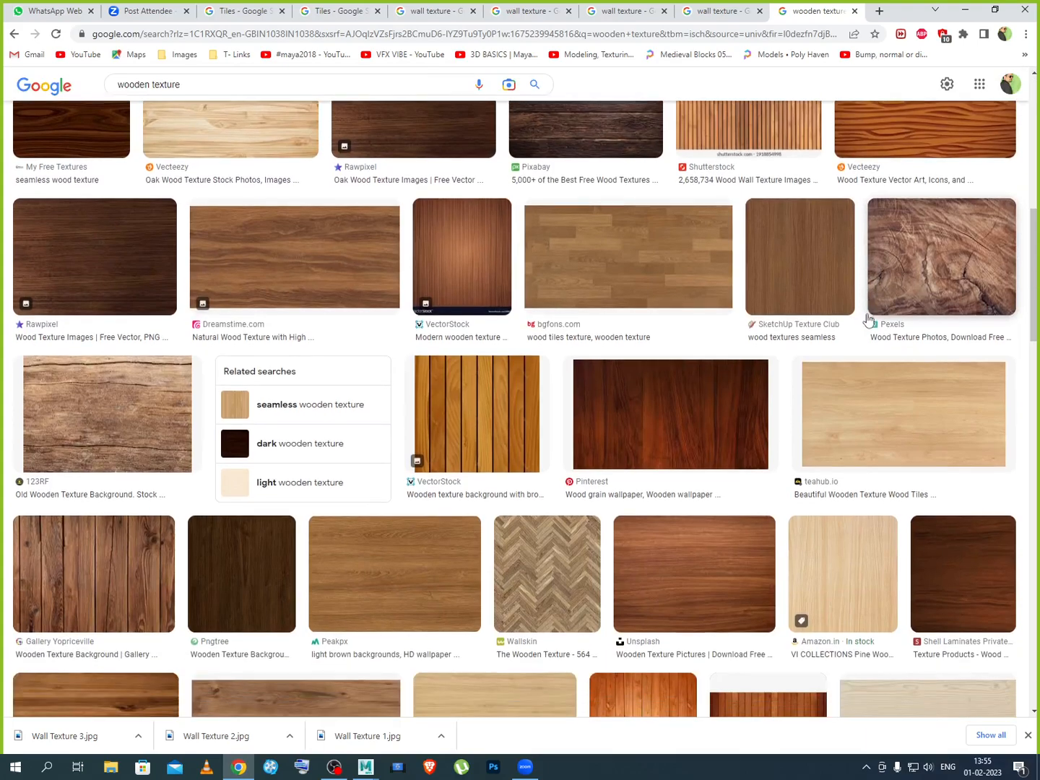
scroll(260, 464, "down", 4)
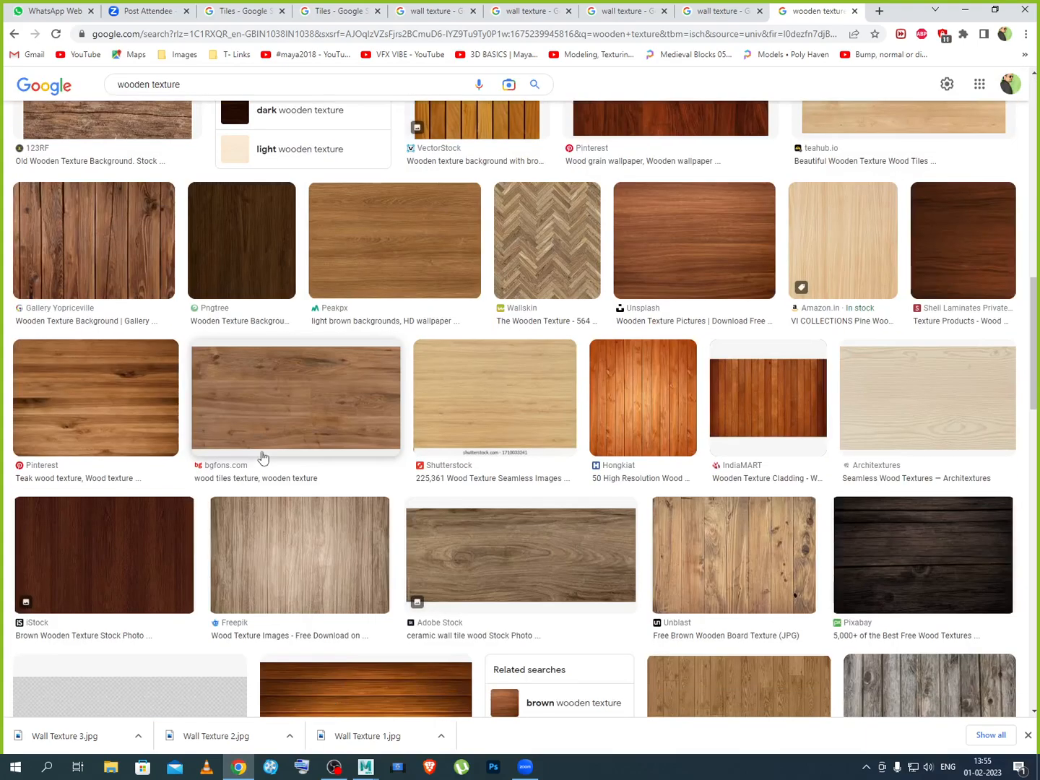
scroll(812, 441, "down", 2)
scroll(732, 419, "down", 5)
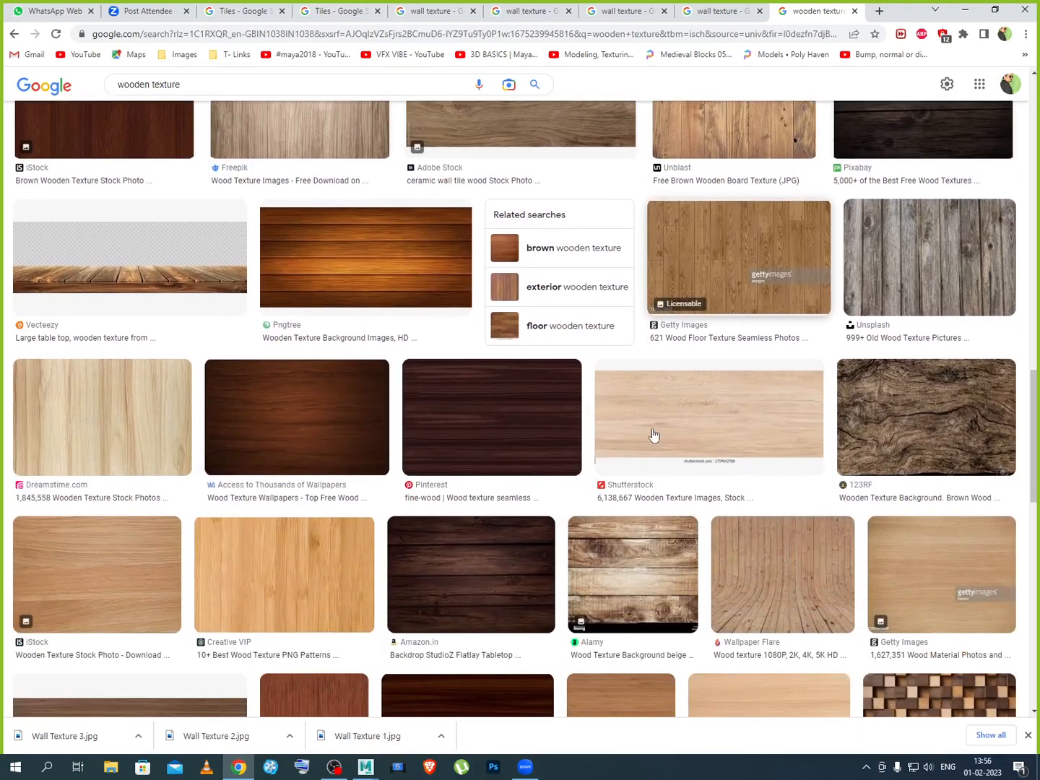
scroll(560, 465, "down", 3)
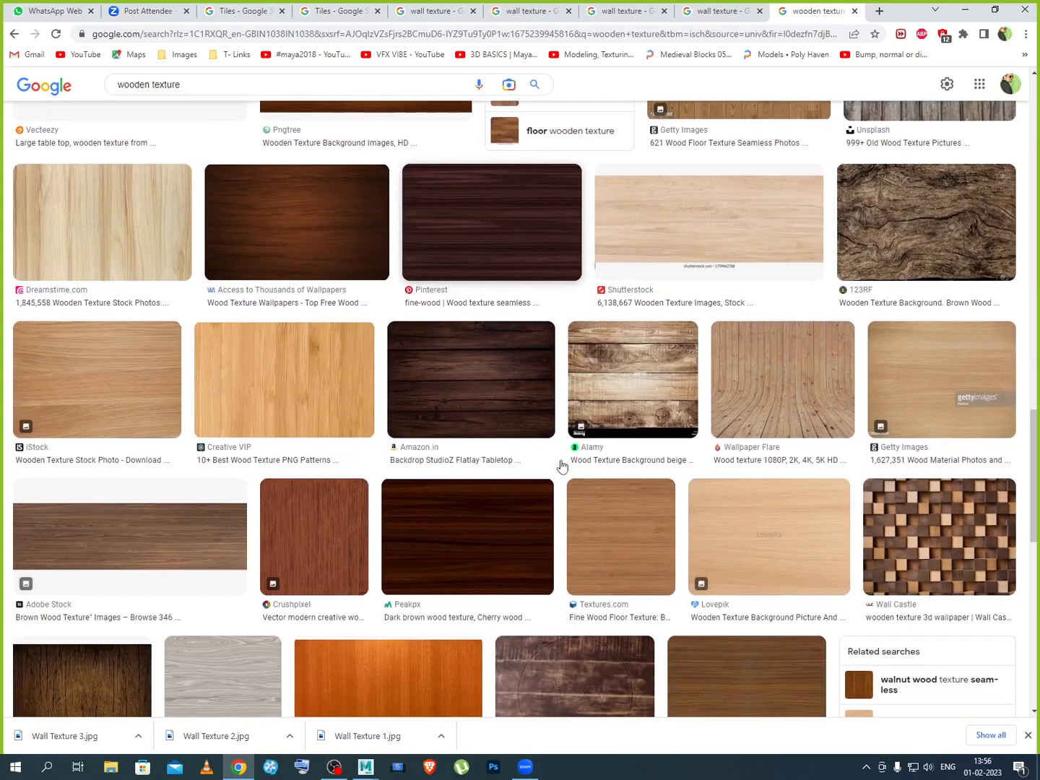
right_click(492, 397)
left_click(554, 402)
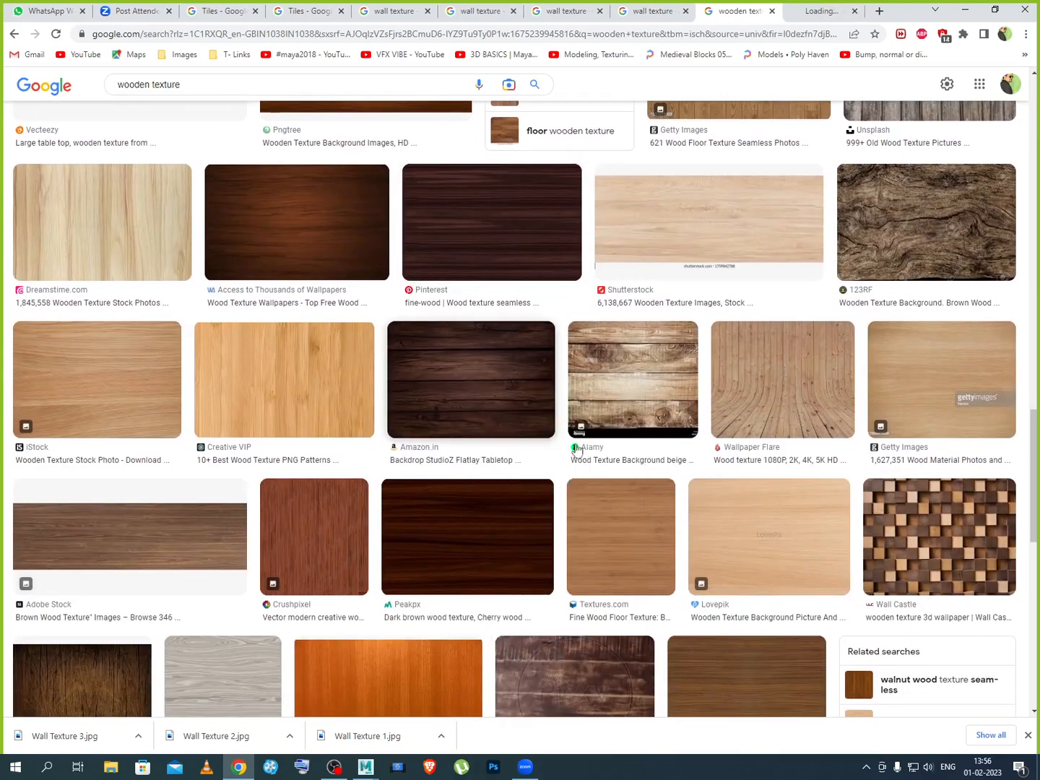
Look further through the wooden texture images and open the light plank image from Vecteezy in a new tab
scroll(599, 487, "down", 5)
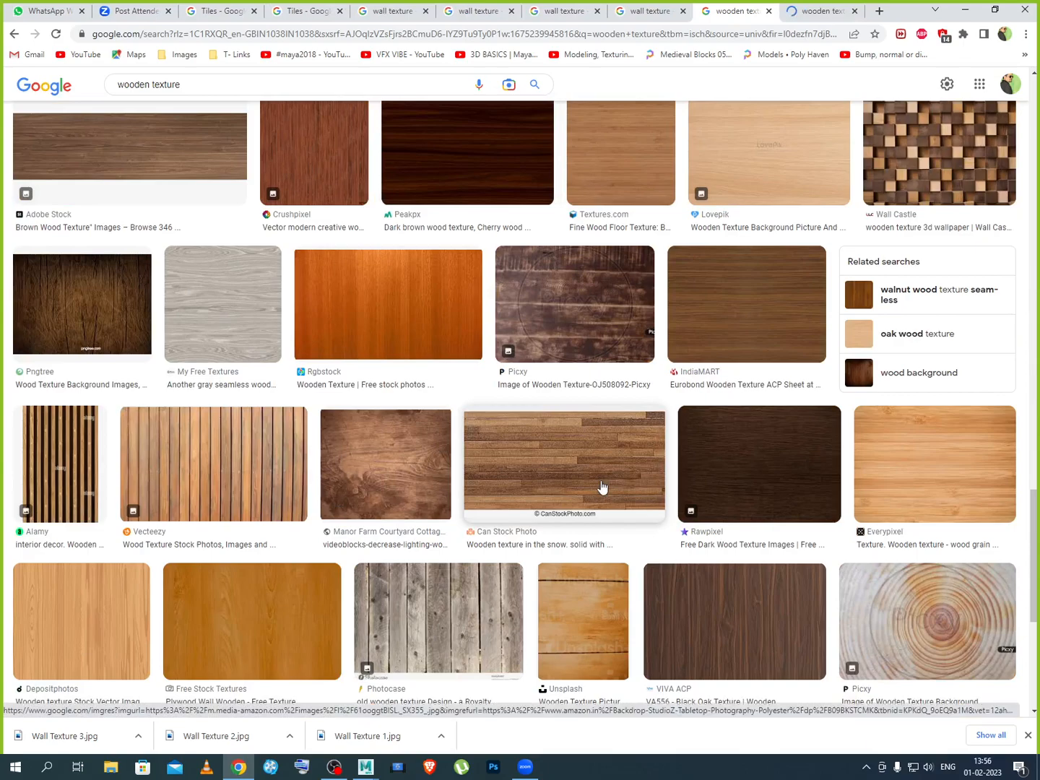
scroll(602, 487, "down", 3)
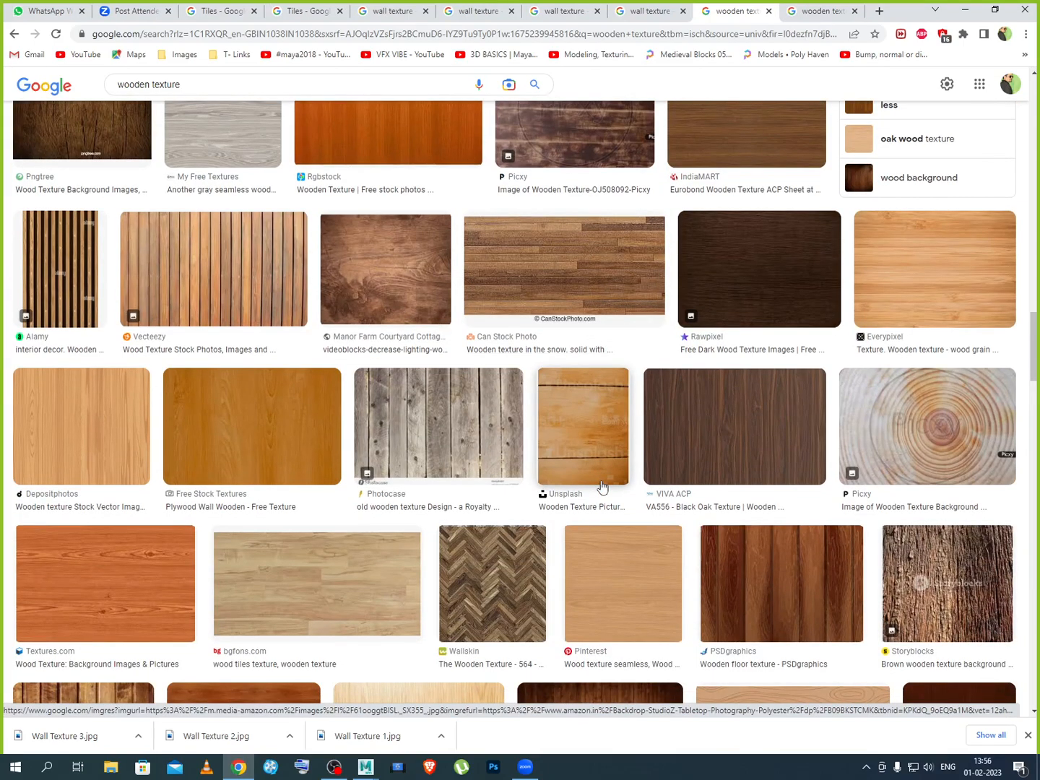
scroll(602, 487, "down", 3)
scroll(602, 484, "down", 7)
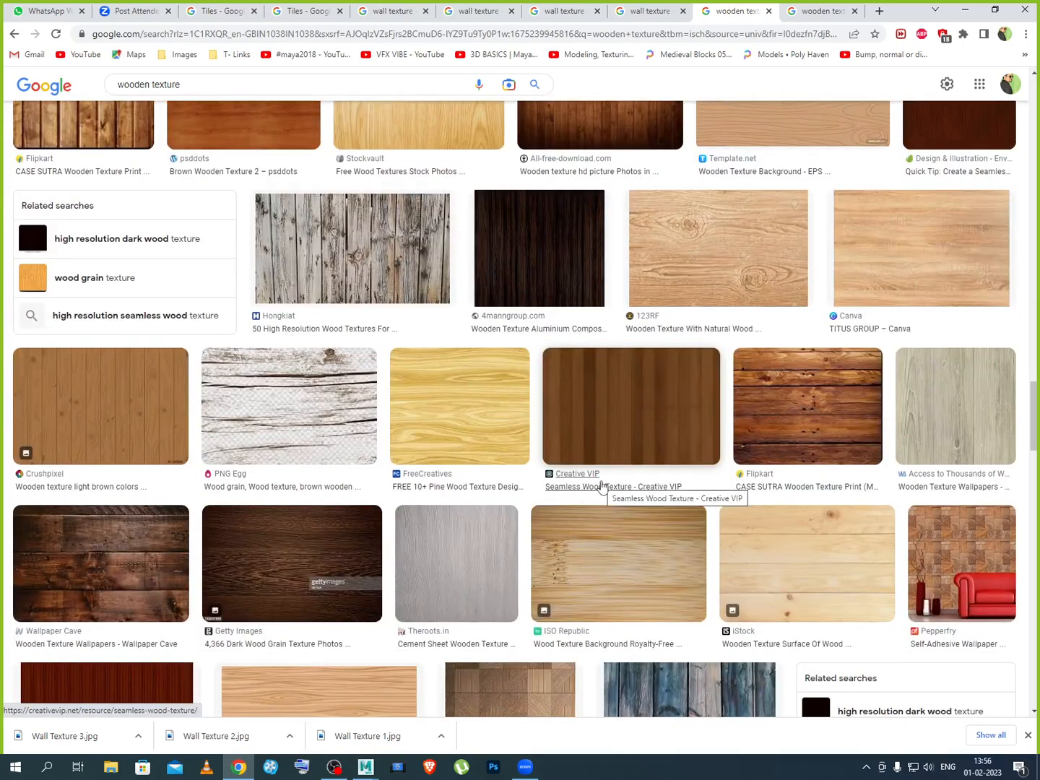
scroll(740, 490, "down", 4)
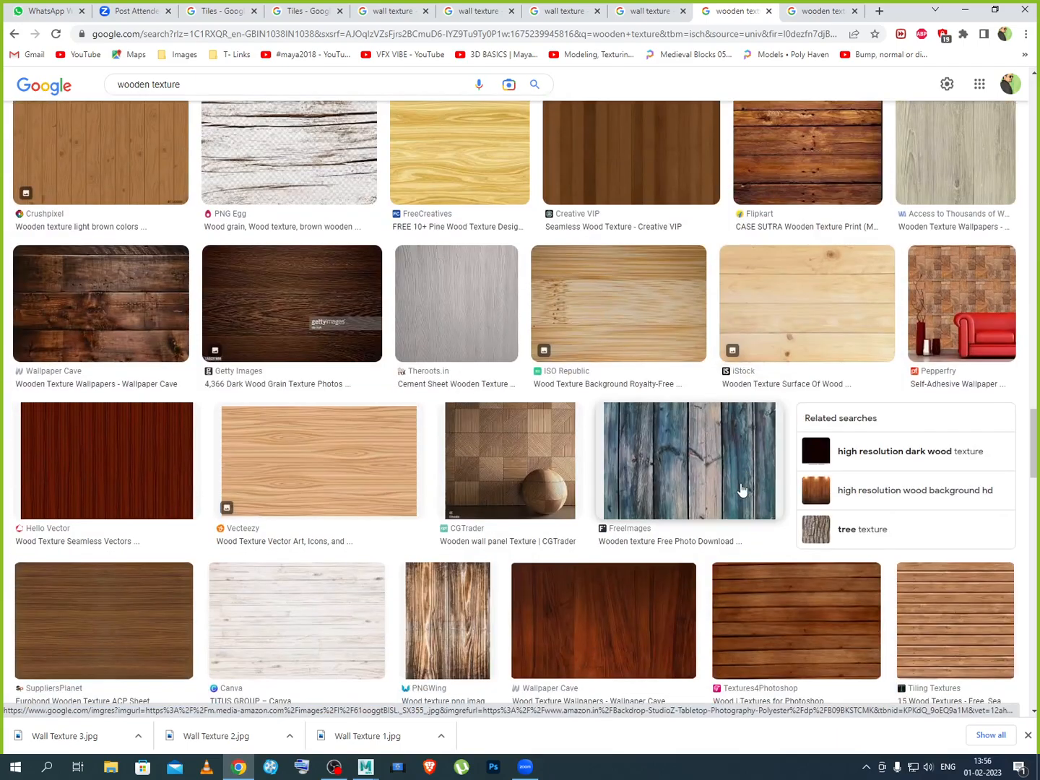
scroll(316, 489, "down", 1)
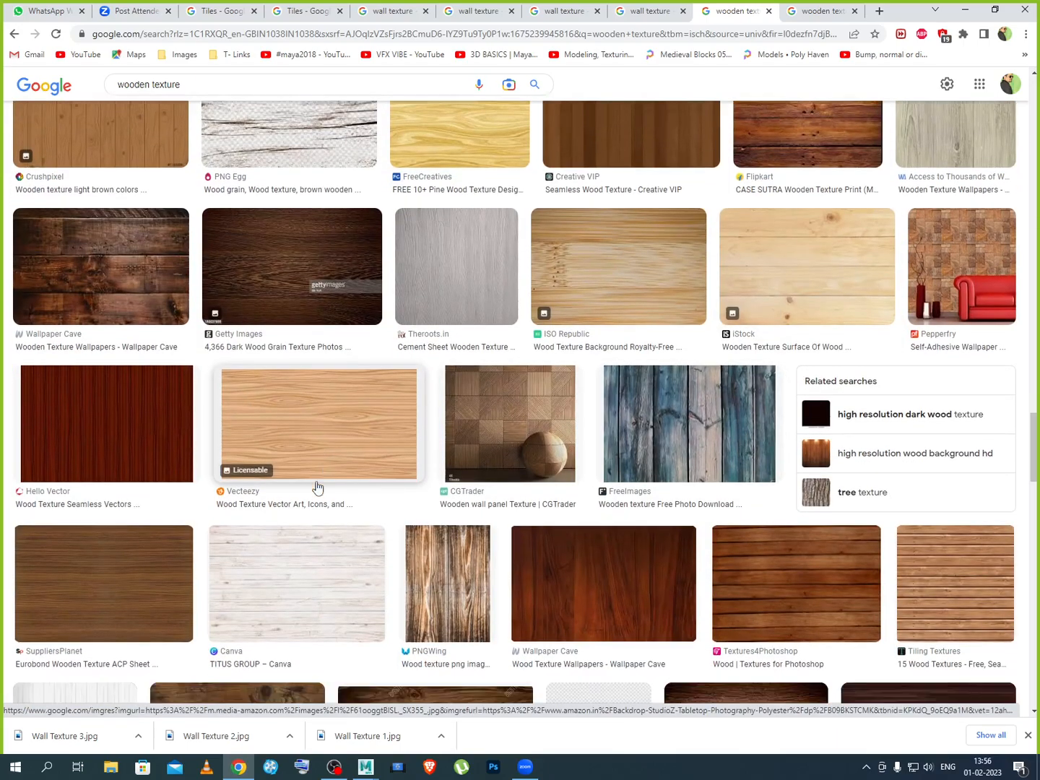
scroll(316, 487, "down", 5)
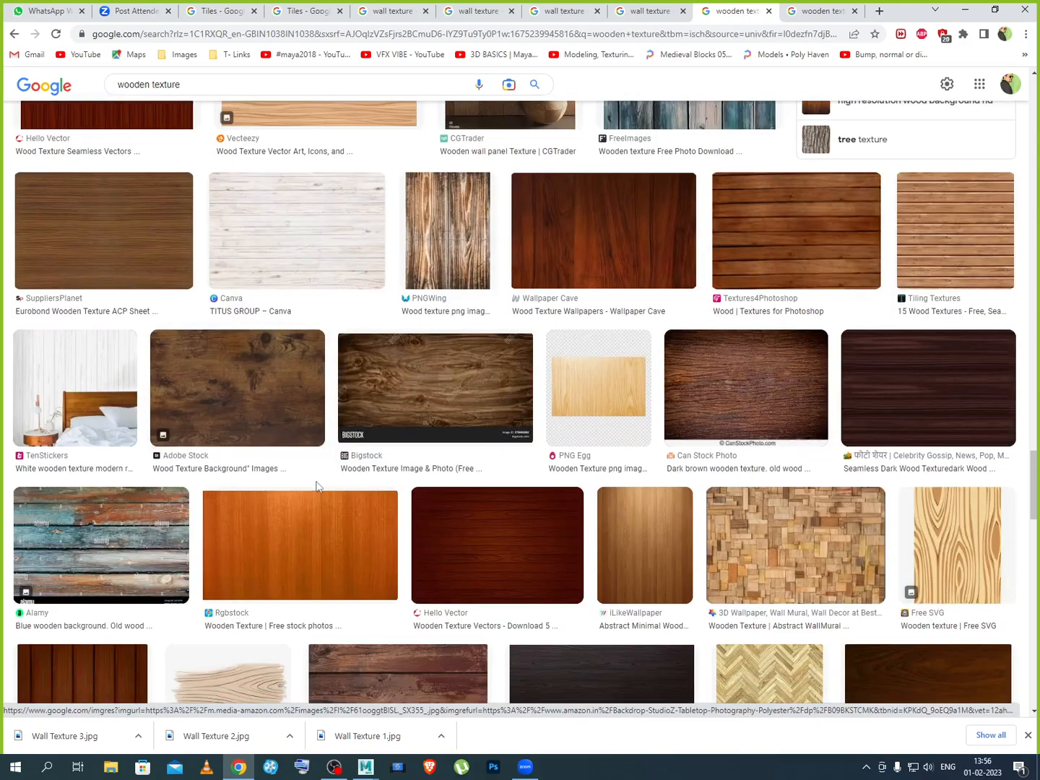
scroll(376, 489, "down", 4)
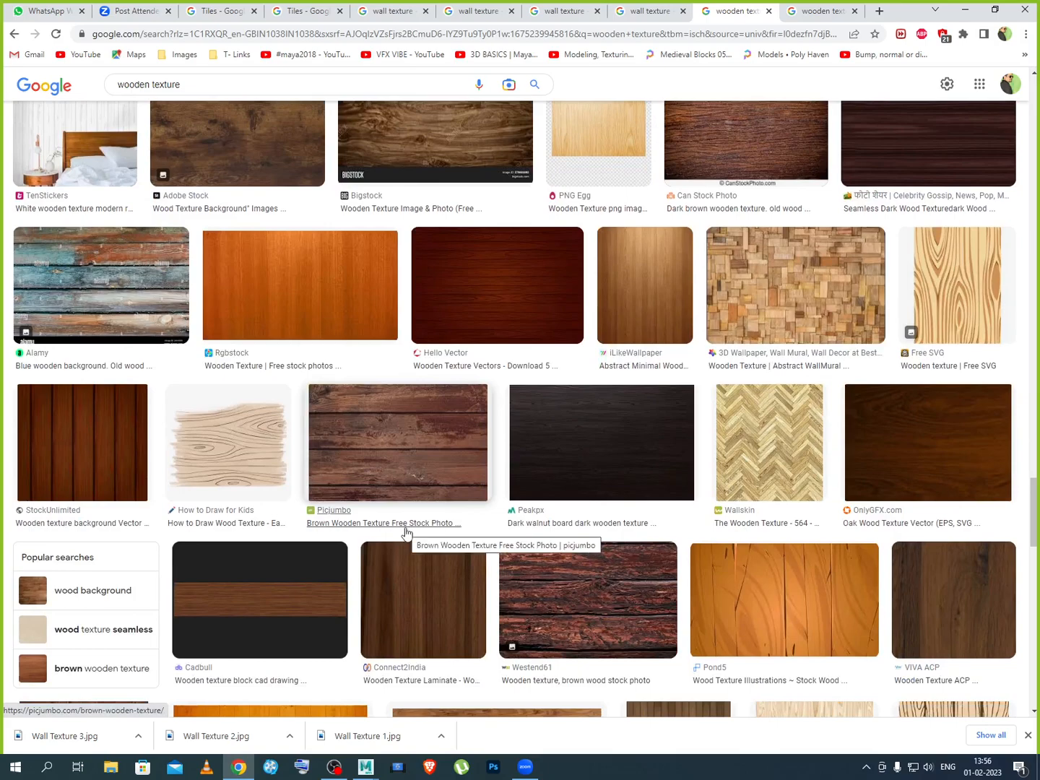
scroll(405, 531, "down", 4)
scroll(407, 533, "down", 4)
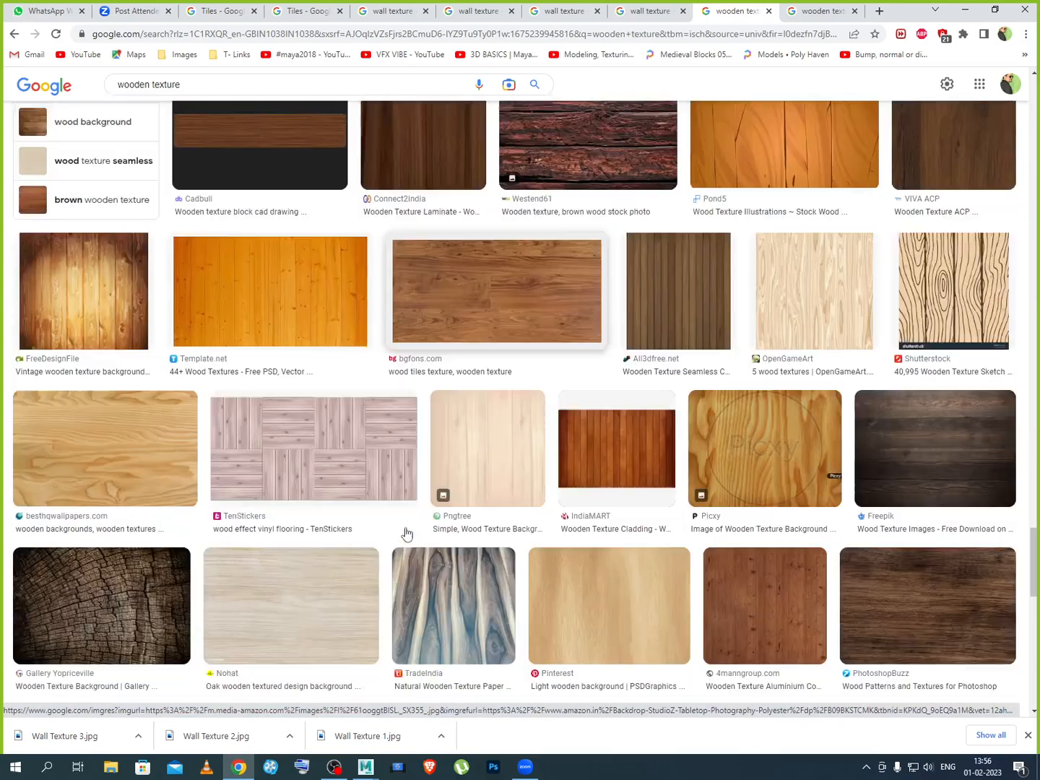
scroll(406, 533, "down", 3)
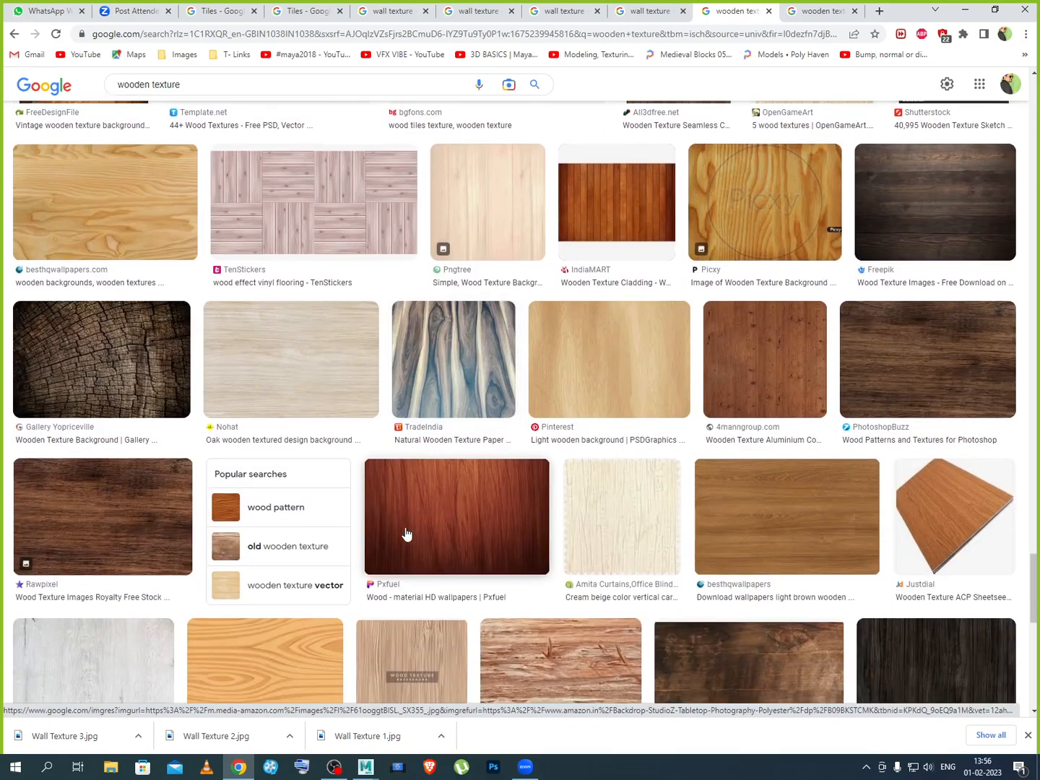
scroll(407, 535, "down", 2)
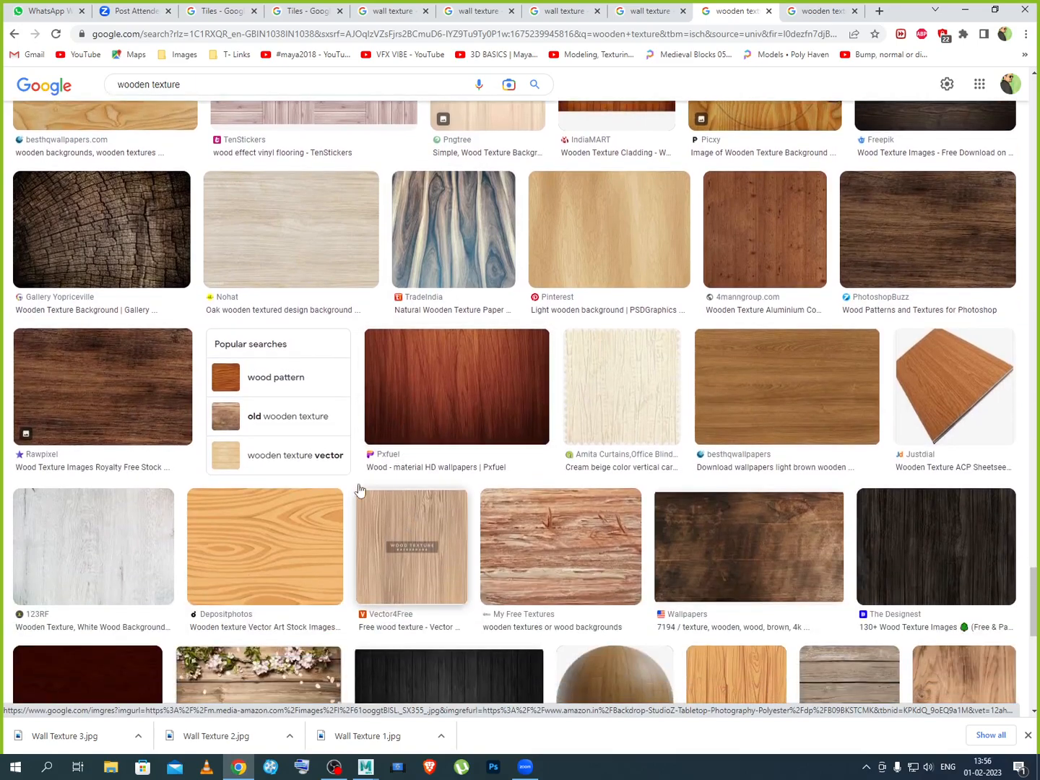
scroll(329, 491, "down", 1)
scroll(328, 490, "down", 4)
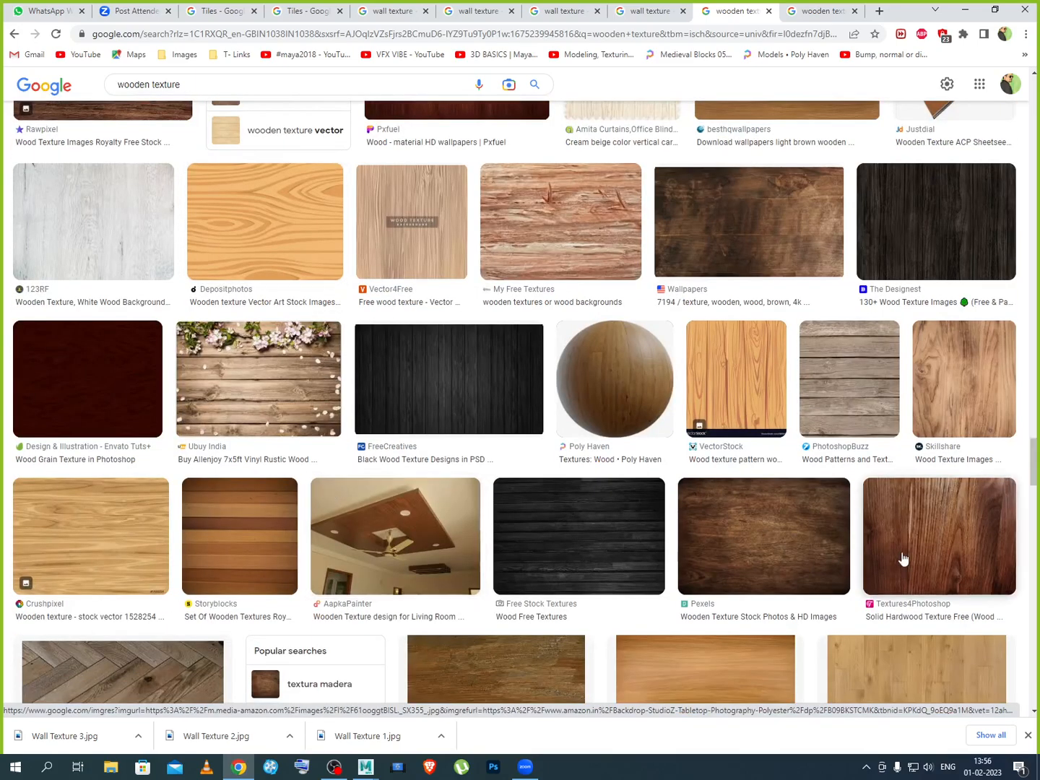
scroll(901, 556, "down", 3)
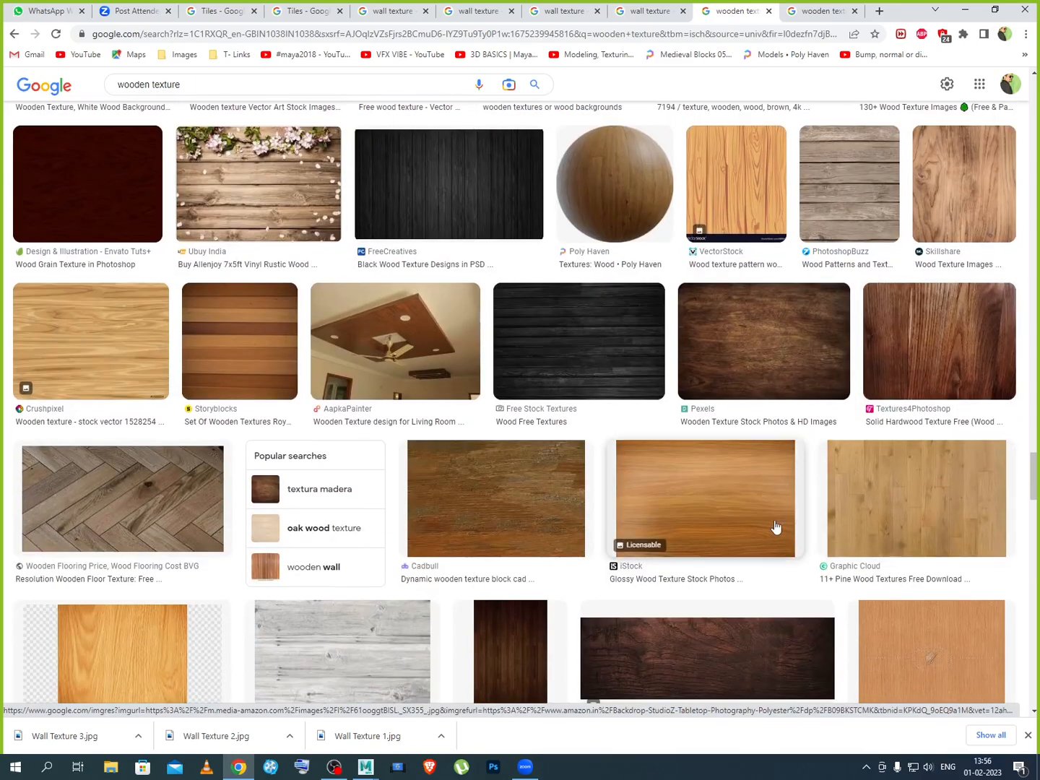
scroll(715, 515, "down", 2)
scroll(745, 507, "down", 3)
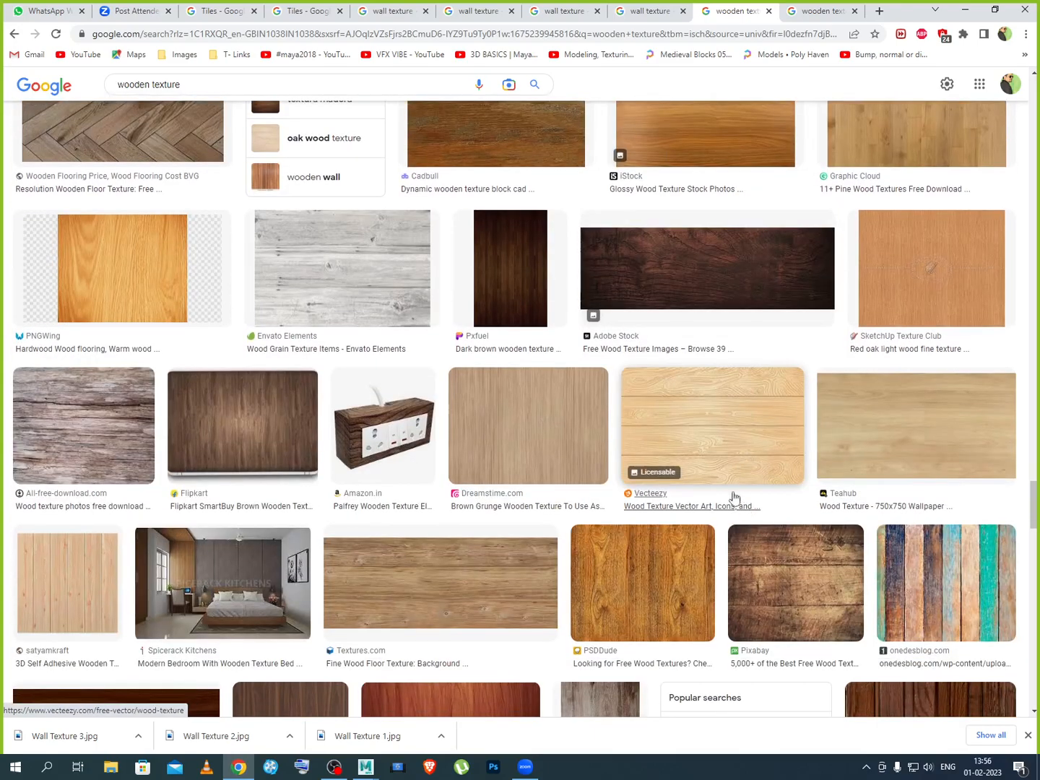
right_click(713, 429)
left_click(749, 433)
Open the Textures.com Fine Wood Floor Texture image in a new tab
scroll(525, 506, "down", 2)
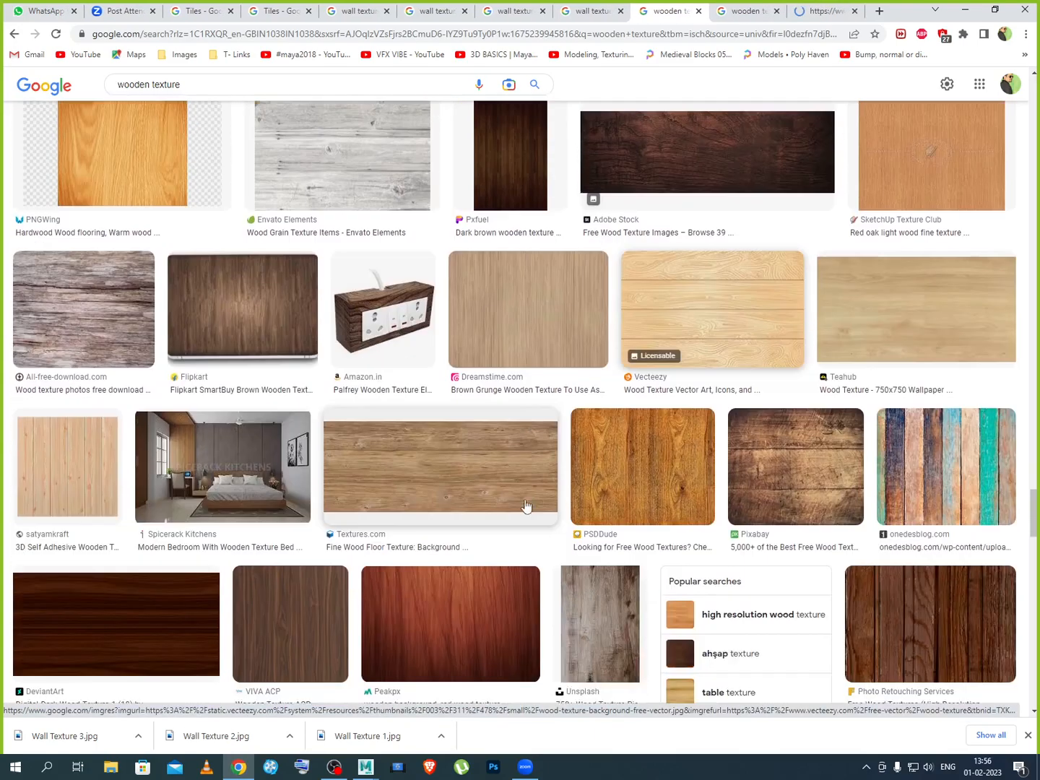
scroll(526, 506, "down", 1)
right_click(497, 399)
left_click(507, 406)
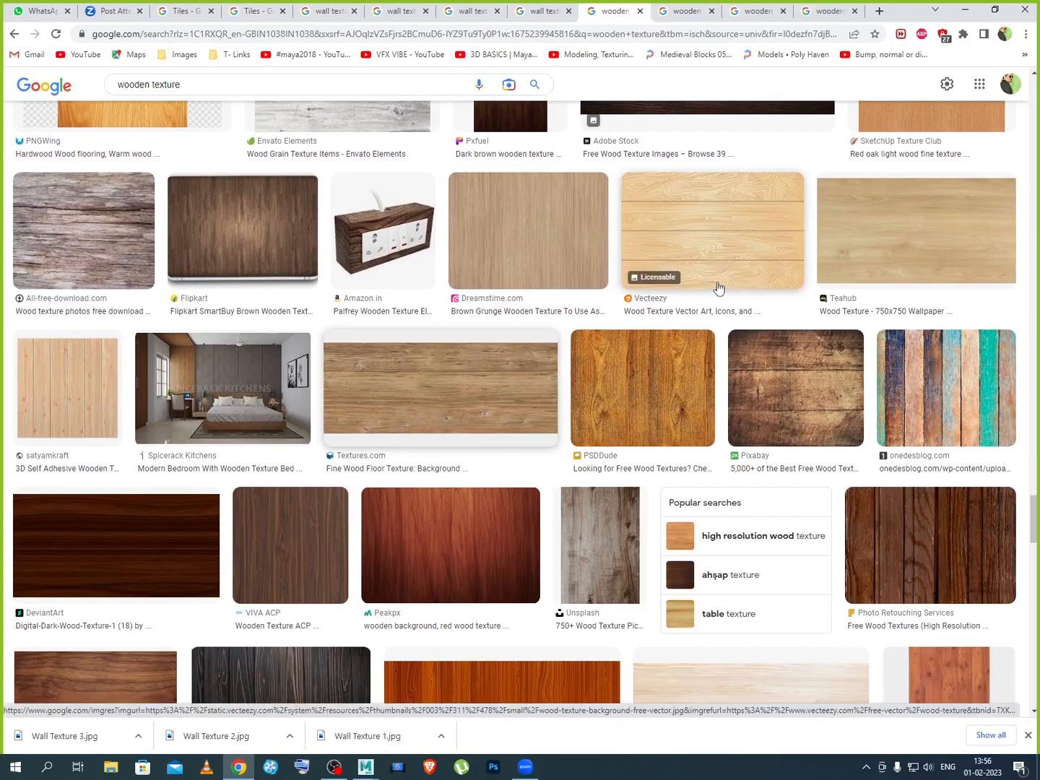
Look further down the wooden texture results and open the dark vertical-grain VIVA ACP image in a new tab
scroll(726, 289, "down", 3)
scroll(288, 348, "down", 2)
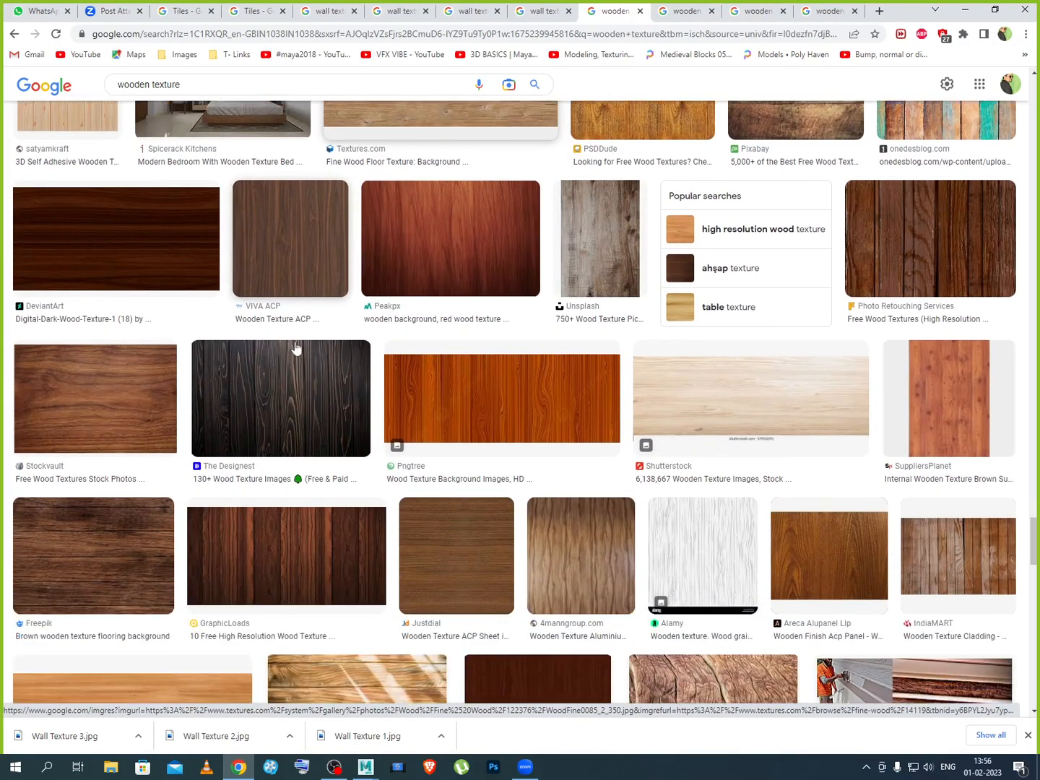
right_click(295, 236)
left_click(328, 248)
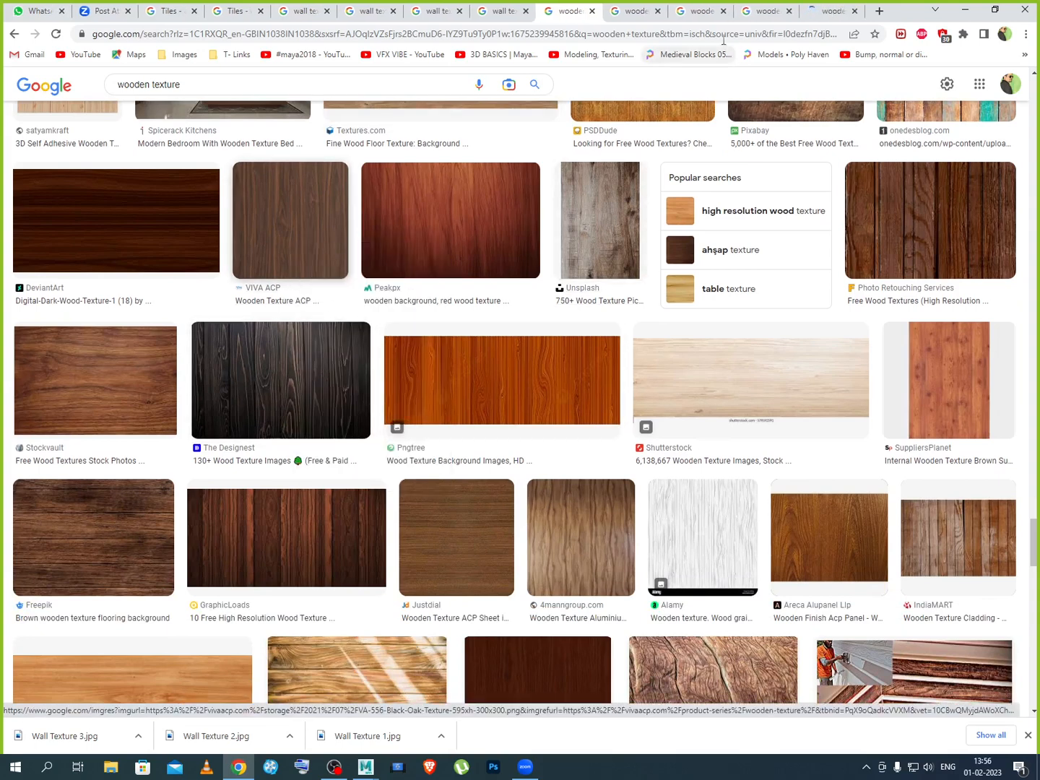
Save the dark horizontal plank image from Amazon.in into the sourceimages folder as "platform texture 1"
left_click(632, 15)
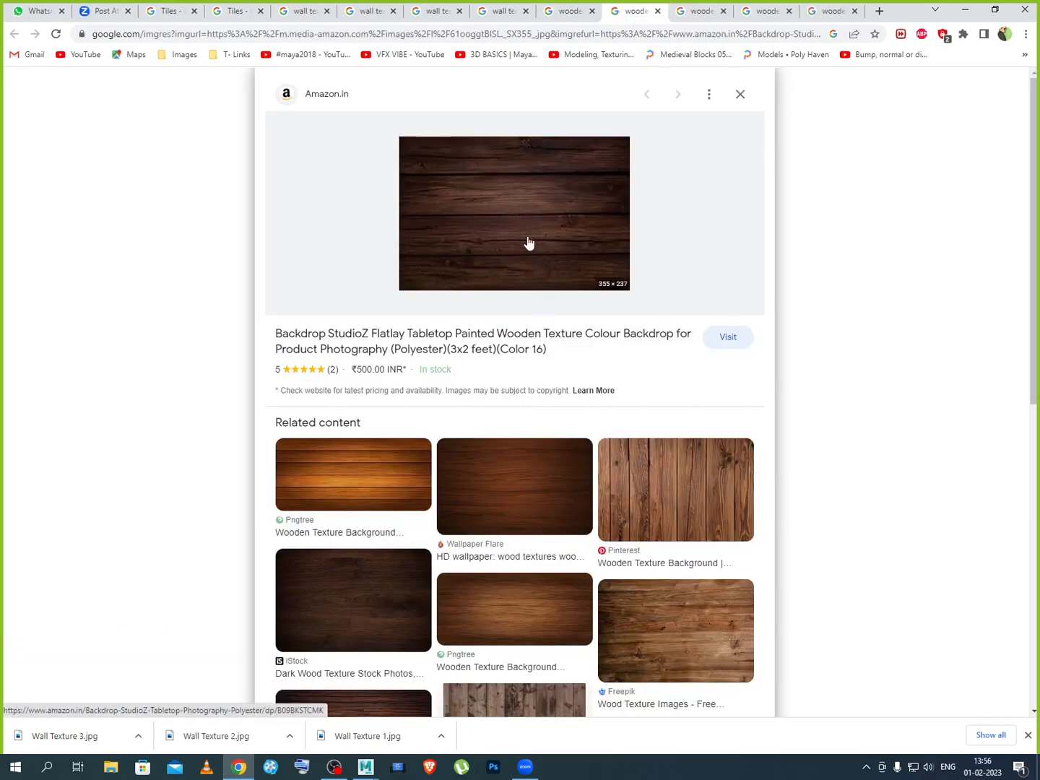
scroll(528, 243, "down", 3)
scroll(528, 241, "up", 3)
right_click(534, 216)
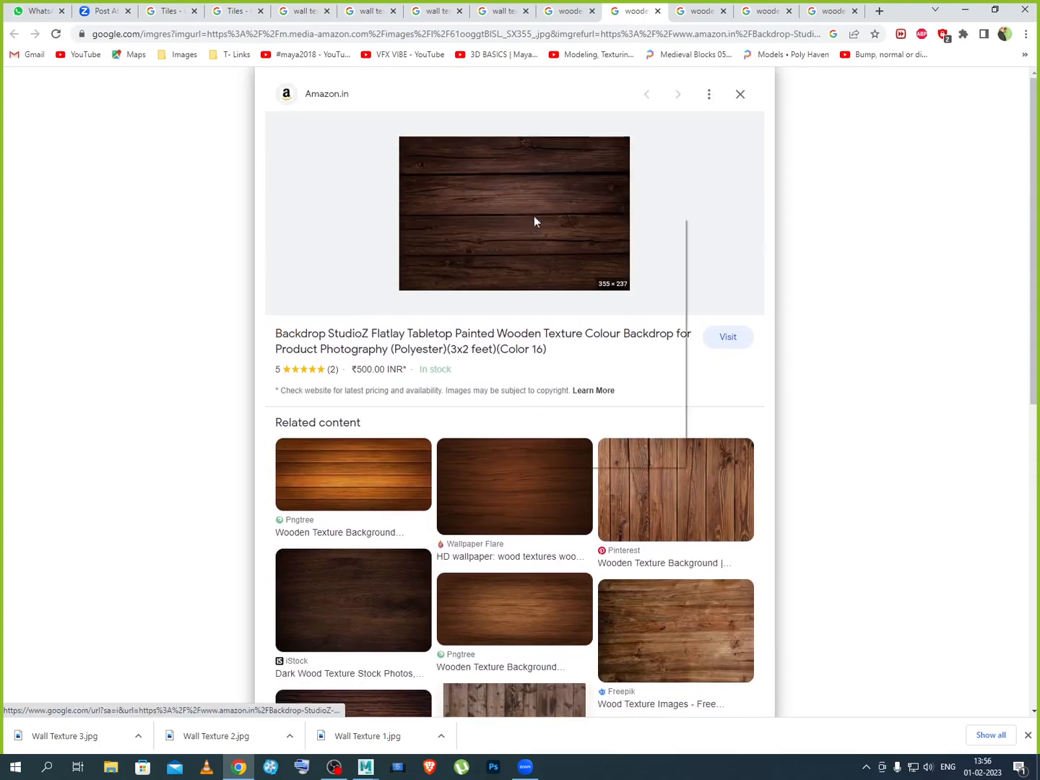
left_click(587, 354)
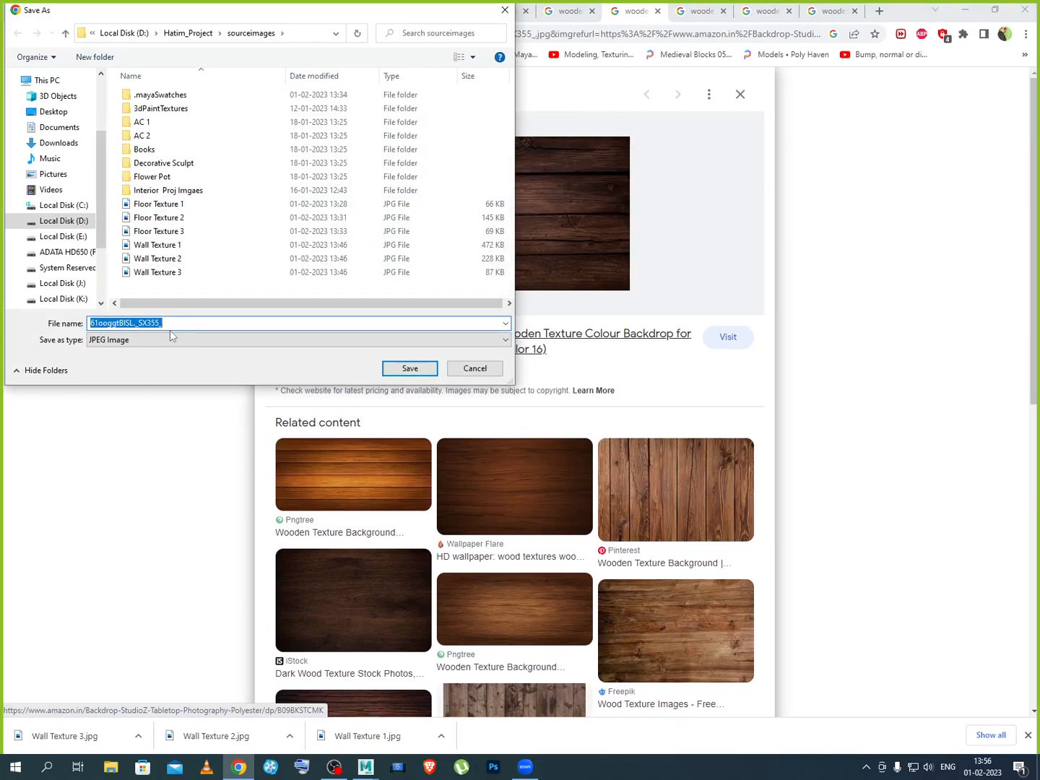
type("platform texture 1")
left_click(407, 370)
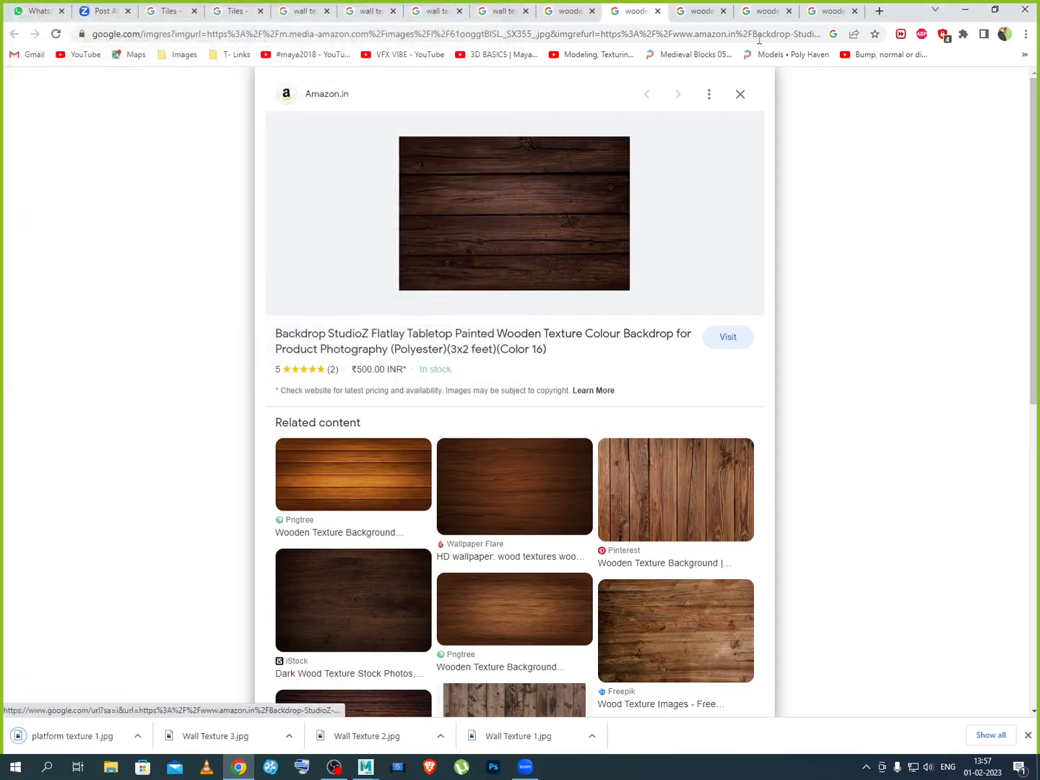
Close the Amazon.in tab and open the light horizontal plank image from Pexels among the Vecteezy related images
left_click(658, 11)
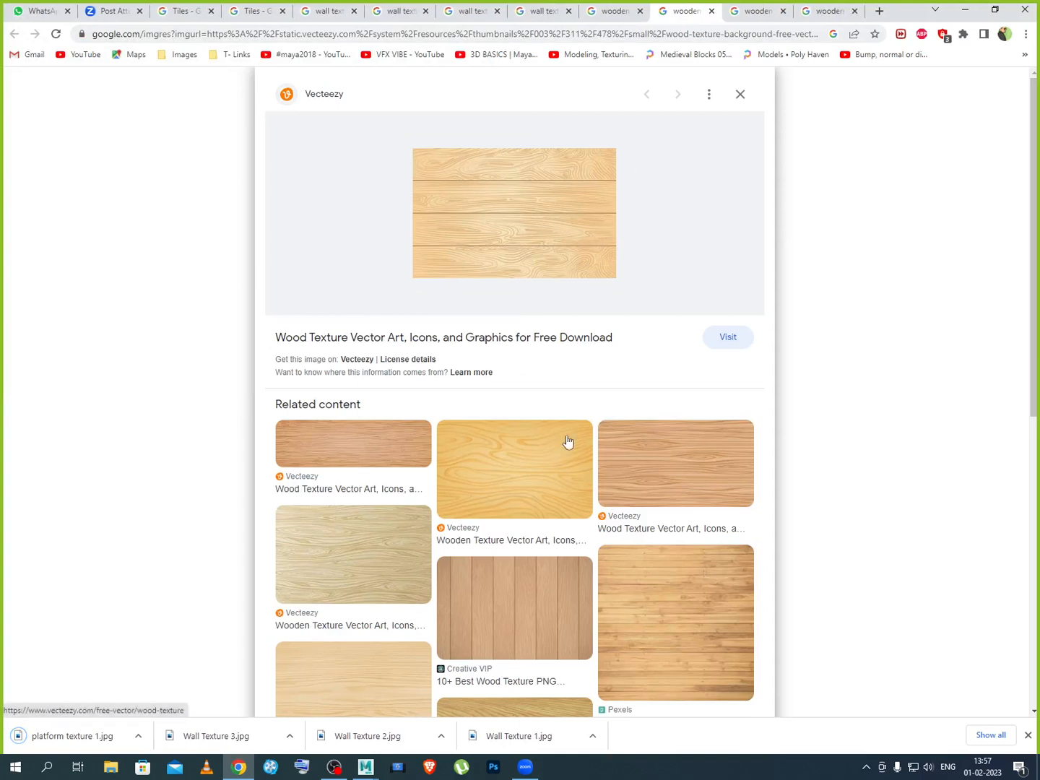
scroll(570, 448, "down", 2)
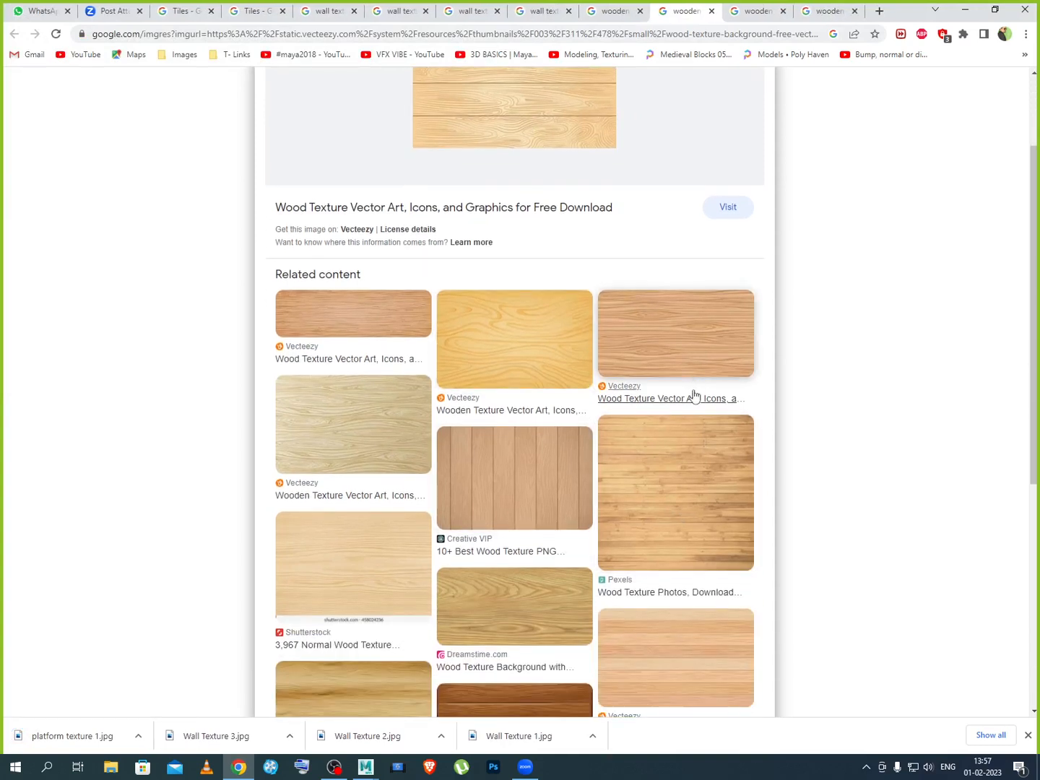
scroll(666, 440, "down", 1)
scroll(666, 440, "down", 2)
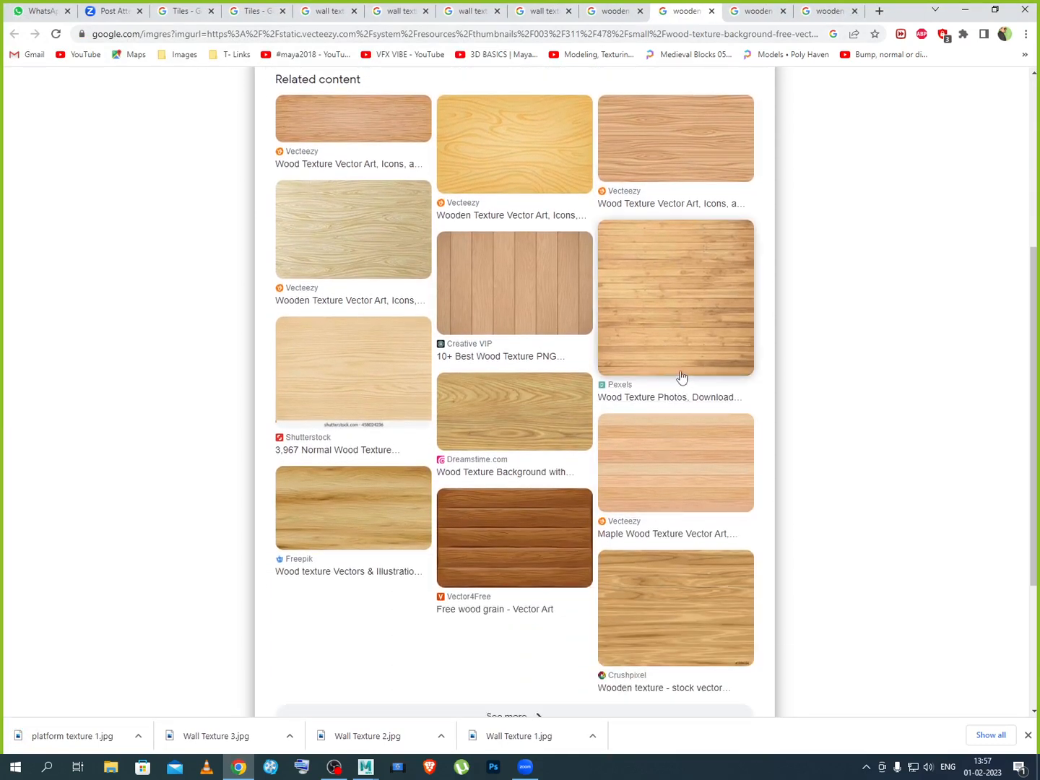
scroll(679, 368, "up", 1)
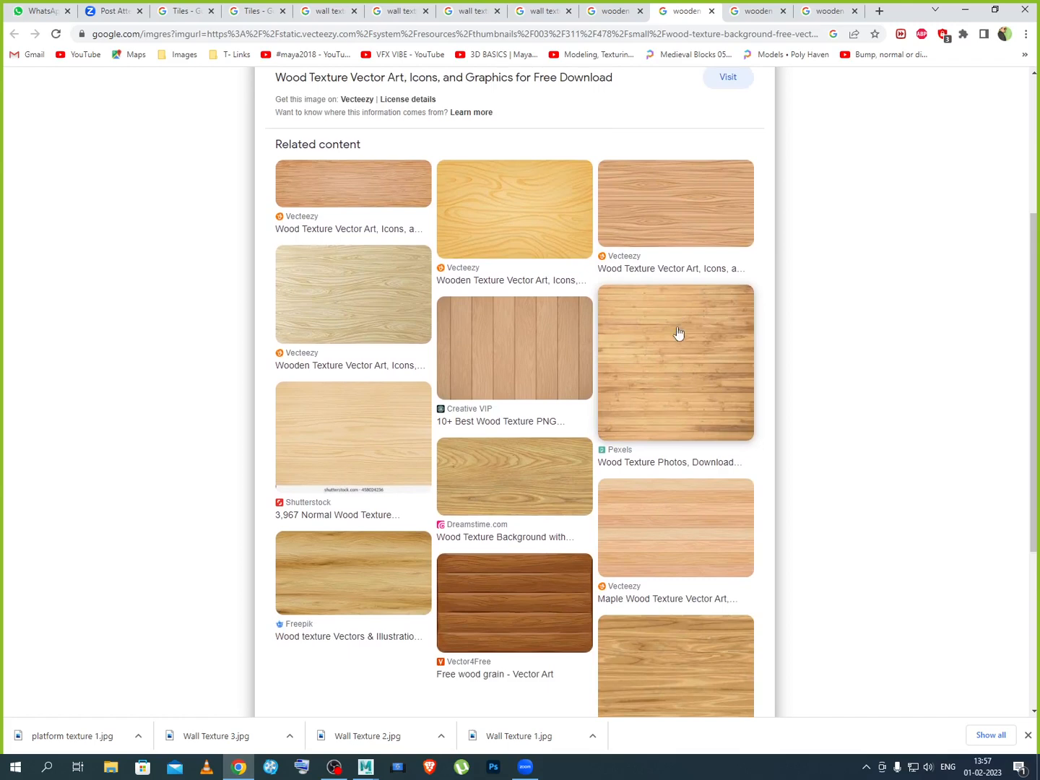
left_click(681, 355)
Save the Pexels light plank image into the sourceimages folder as "platform texture 2"
right_click(575, 307)
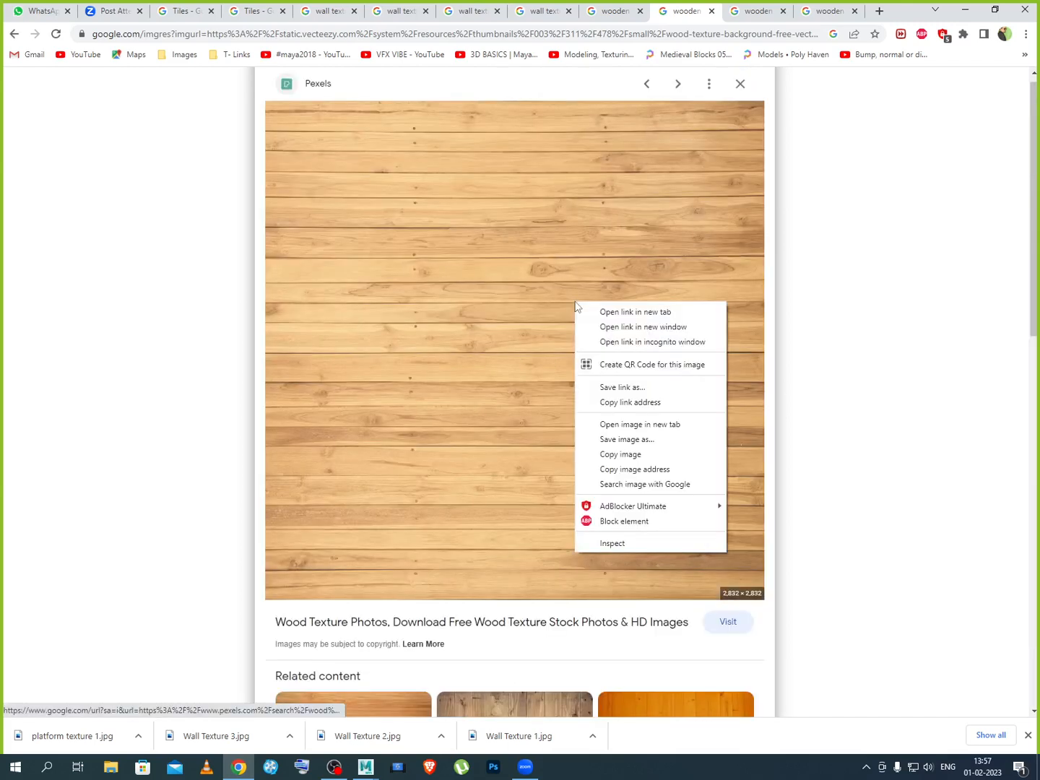
left_click(621, 438)
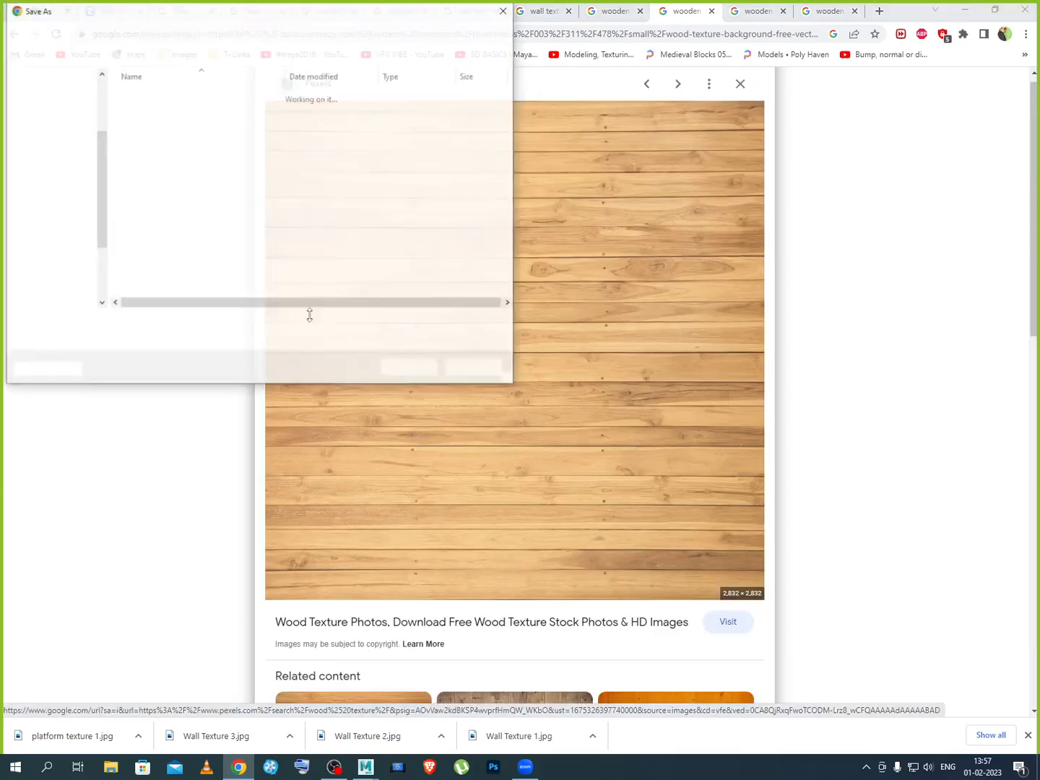
left_click(172, 248)
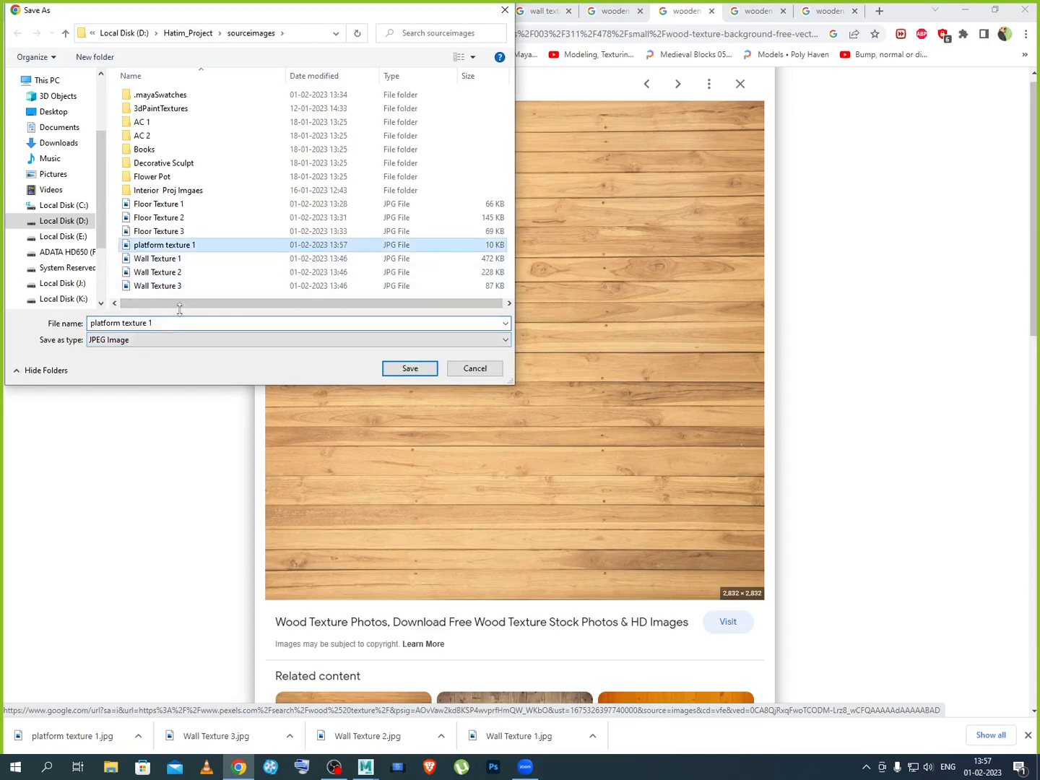
left_click(177, 322)
left_click(183, 325)
key("BackSpace")
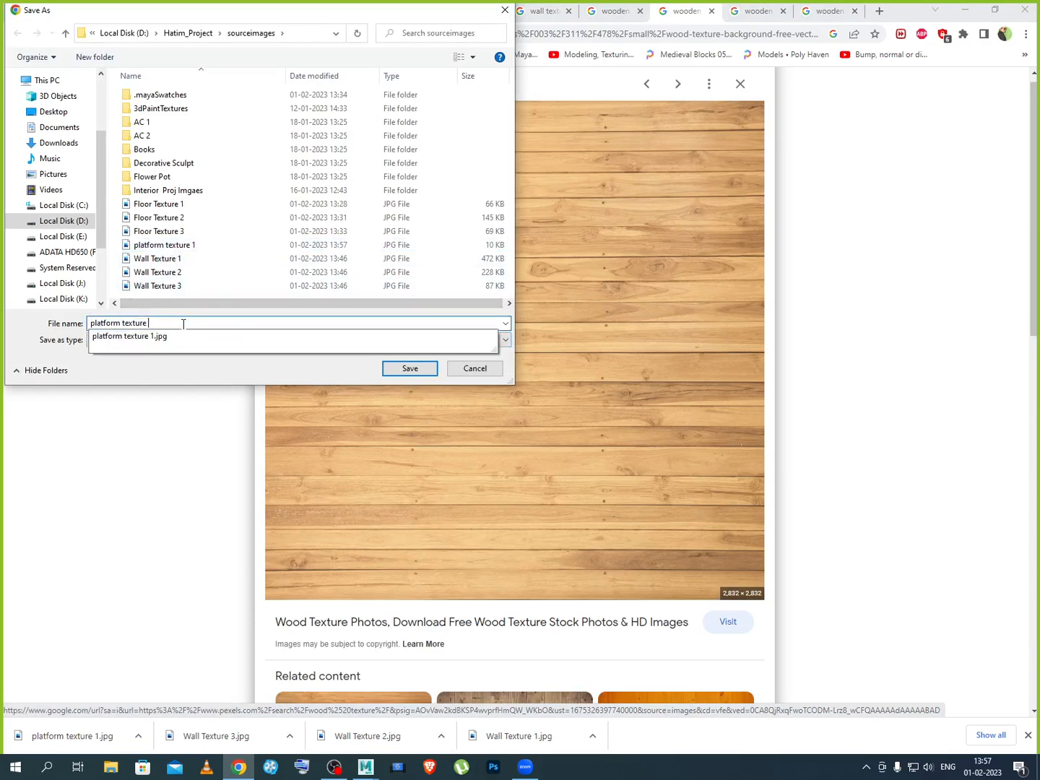
type("2")
key("Return")
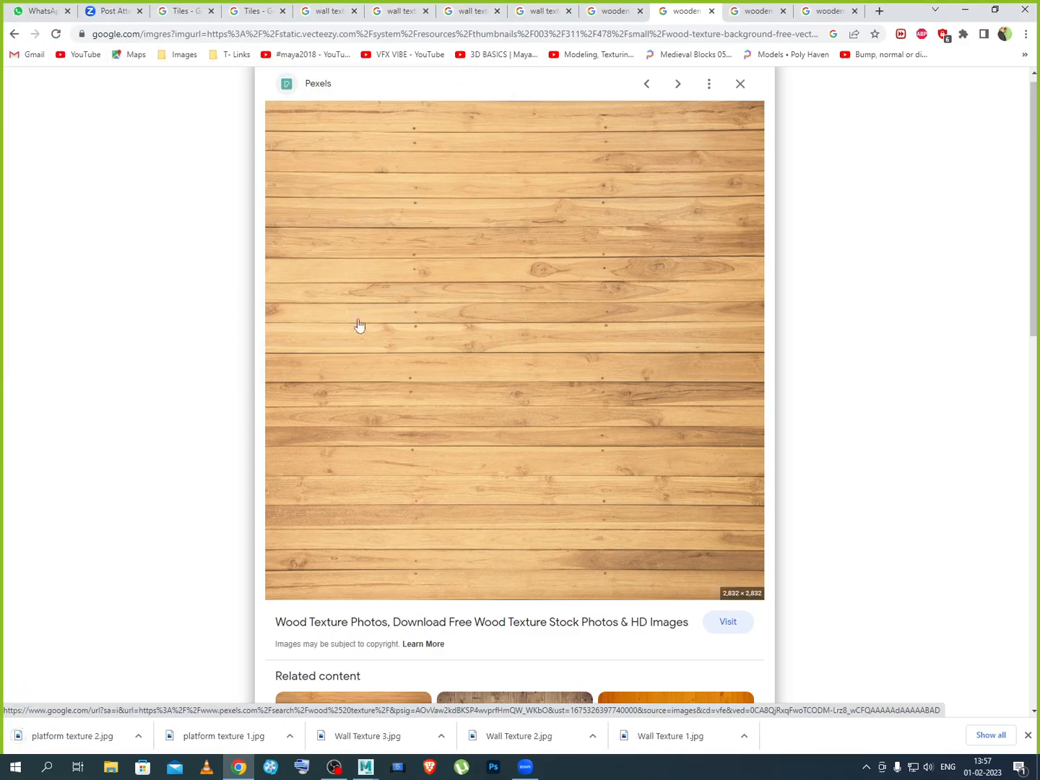
Look over the related images below the Pexels plank texture and close that tab
scroll(516, 395, "down", 8)
scroll(516, 393, "down", 2)
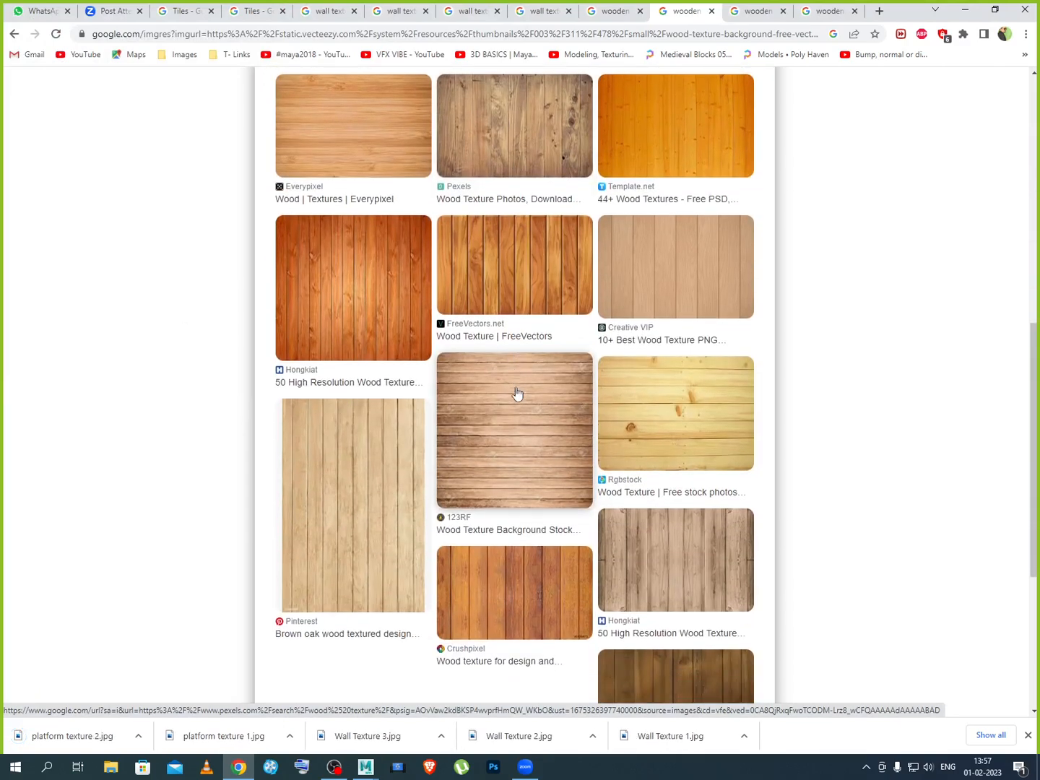
left_click(712, 11)
Examine the Textures.com fine wood image and its related textures, preview the Stockvault one and return to the Textures.com image
scroll(519, 226, "down", 4)
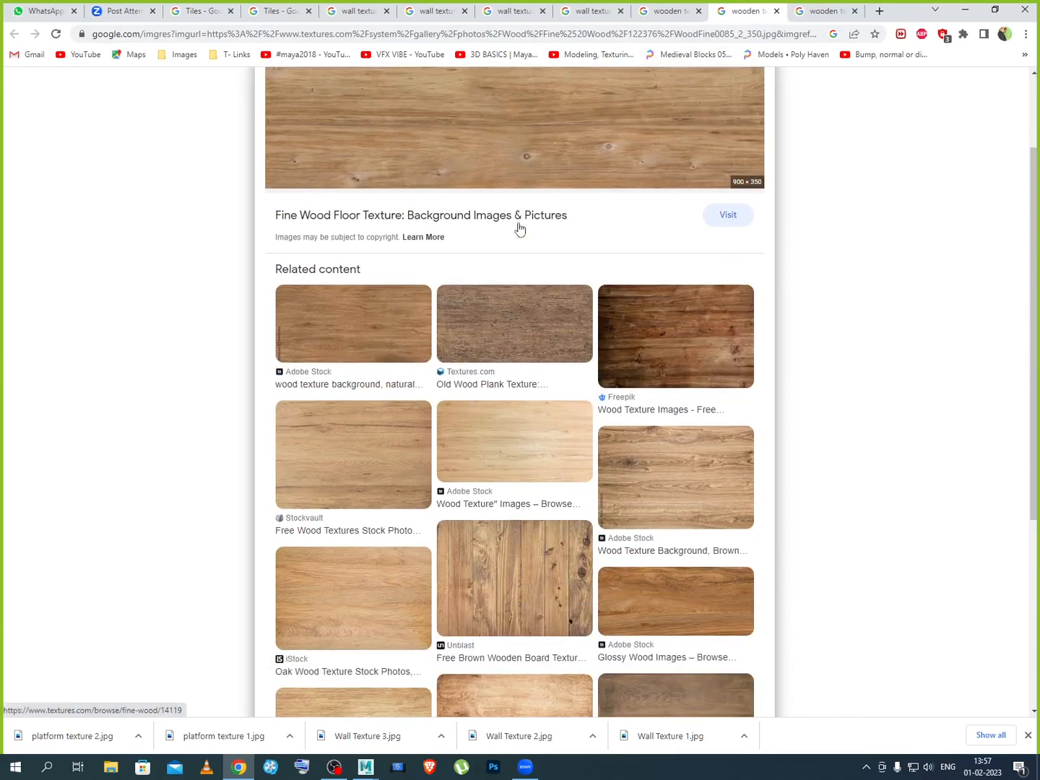
scroll(527, 307, "up", 3)
scroll(510, 272, "up", 1)
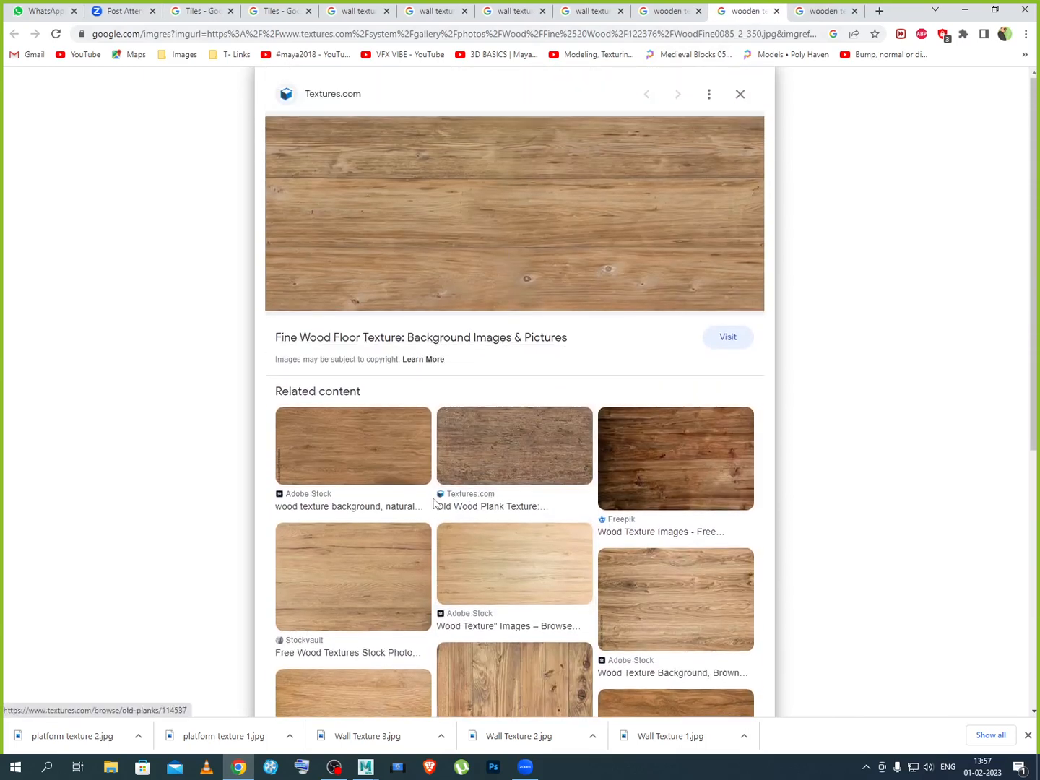
scroll(448, 502, "down", 2)
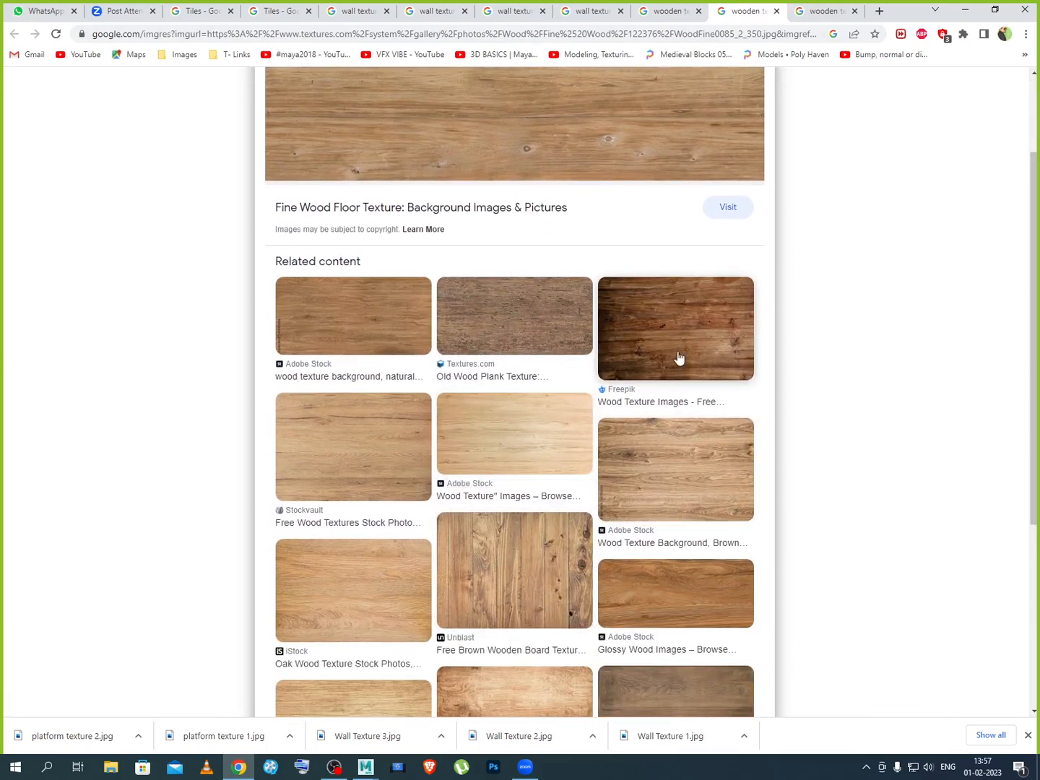
left_click(361, 467)
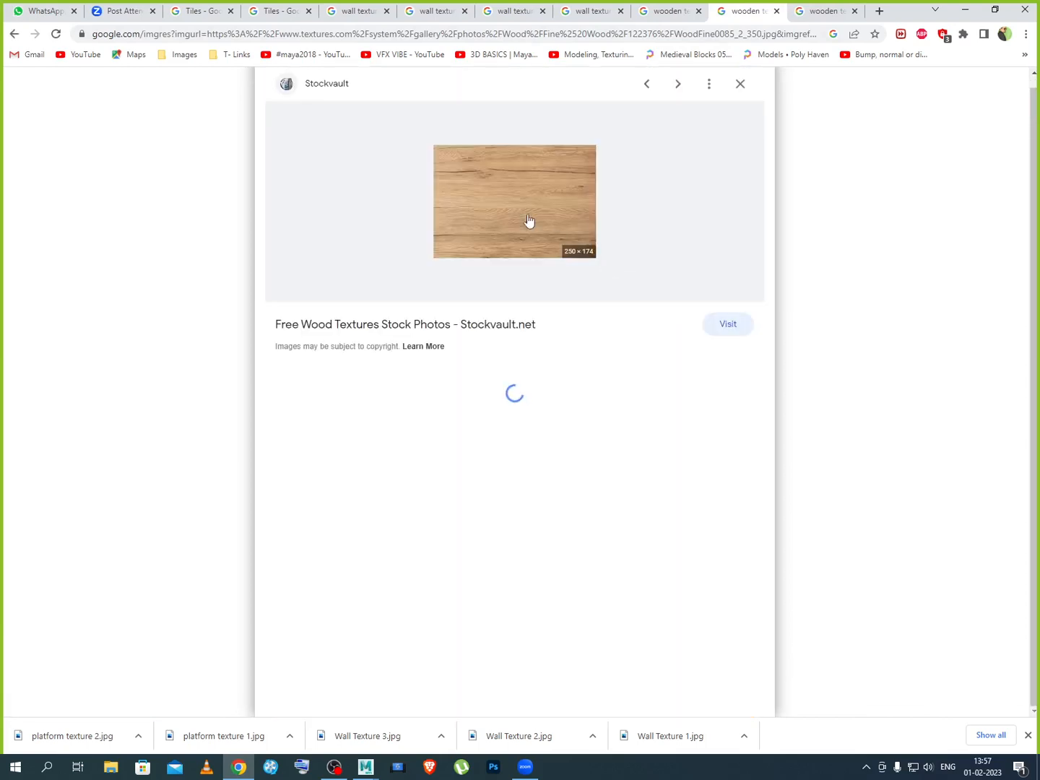
left_click(15, 34)
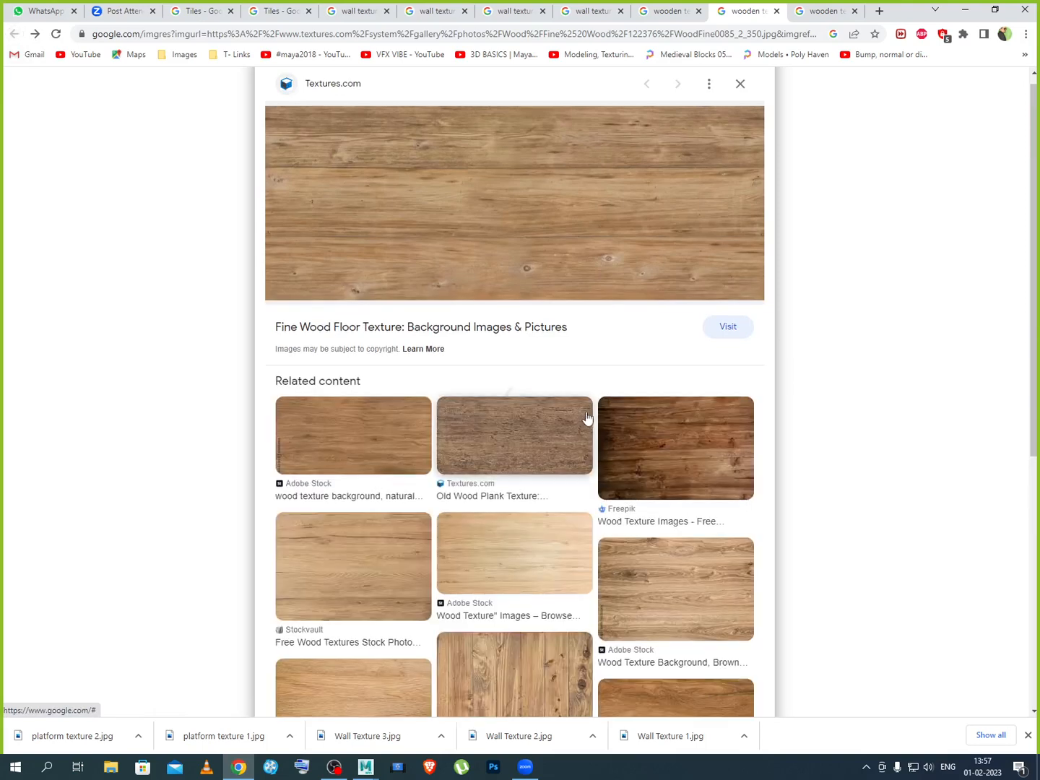
Open the related Unblast brown board texture, browse its related images and open the light vertical plank image from Hongkiat
scroll(538, 550, "down", 2)
left_click(536, 570)
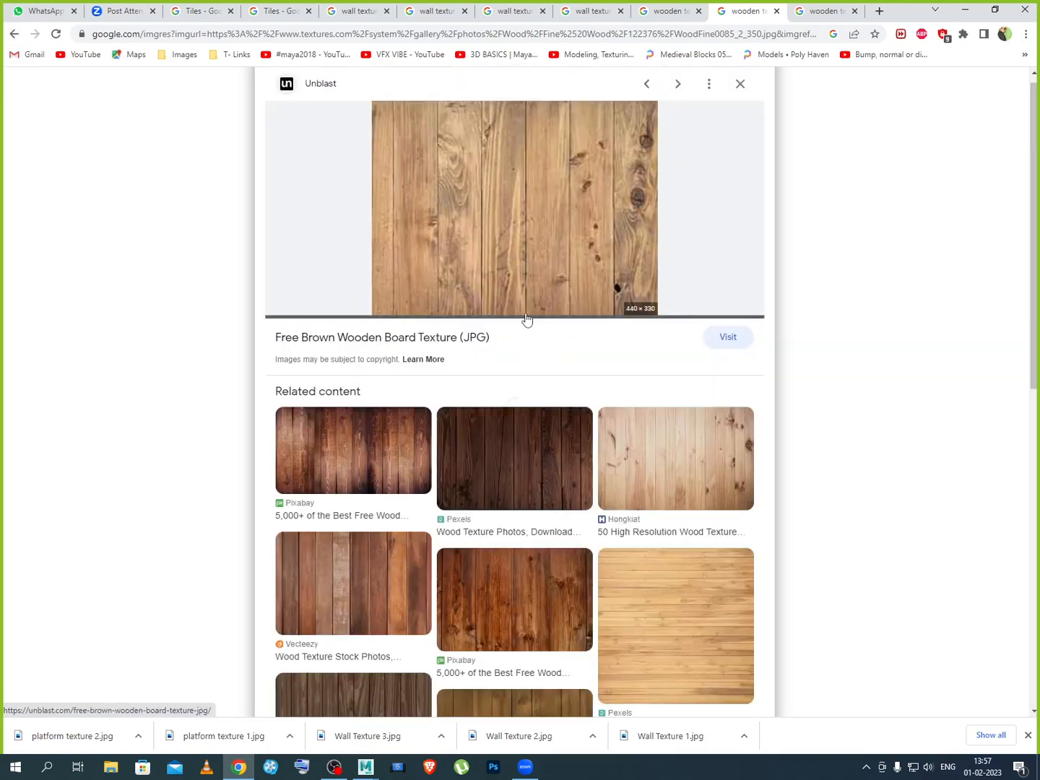
scroll(556, 353, "down", 2)
scroll(554, 353, "down", 1)
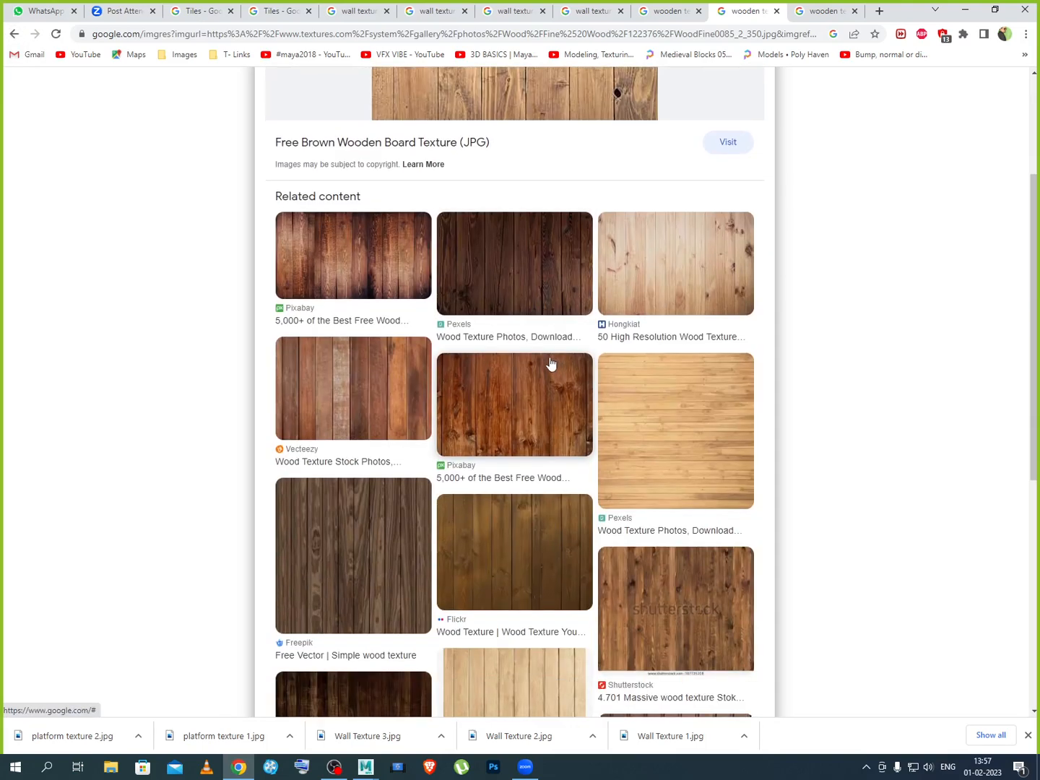
scroll(549, 363, "down", 1)
scroll(371, 482, "down", 2)
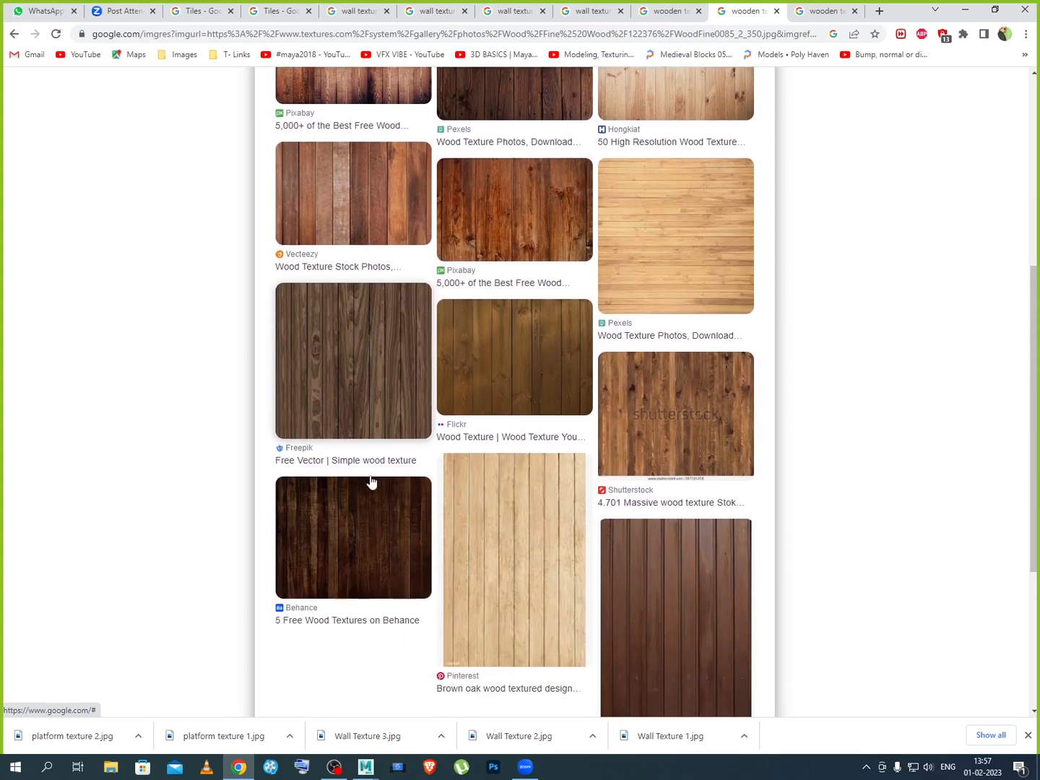
scroll(538, 587, "up", 4)
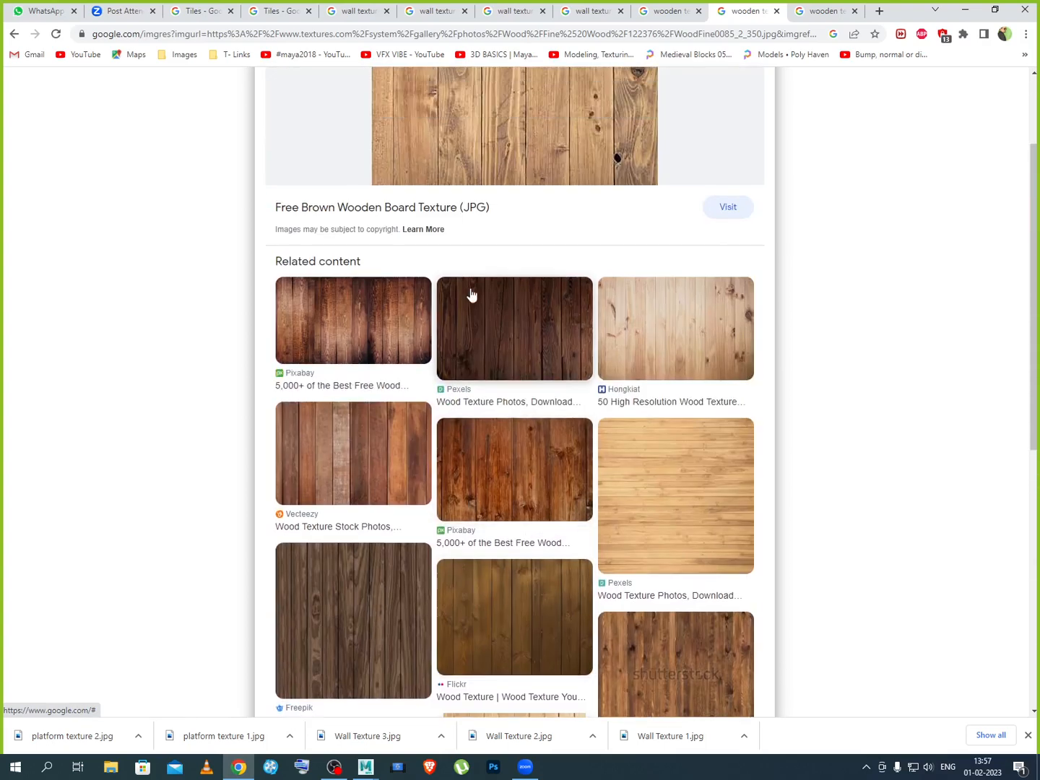
left_click(703, 350)
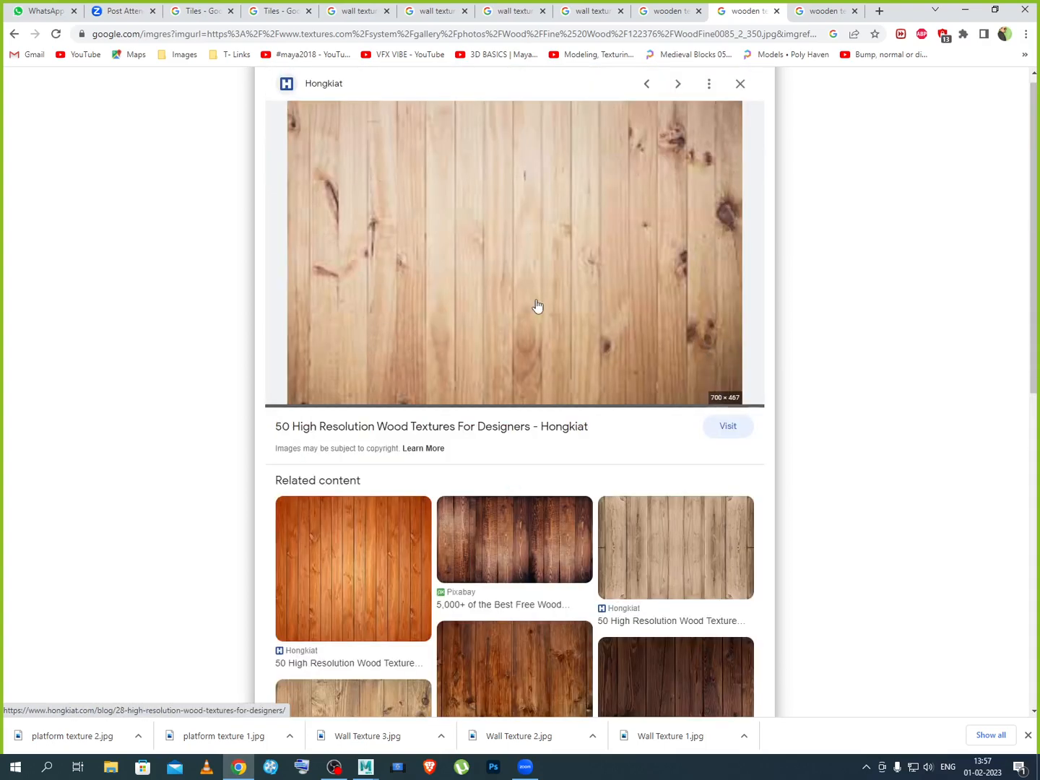
Save the Hongkiat light vertical plank image into the sourceimages folder as "platform texture 3"
right_click(532, 255)
left_click(586, 390)
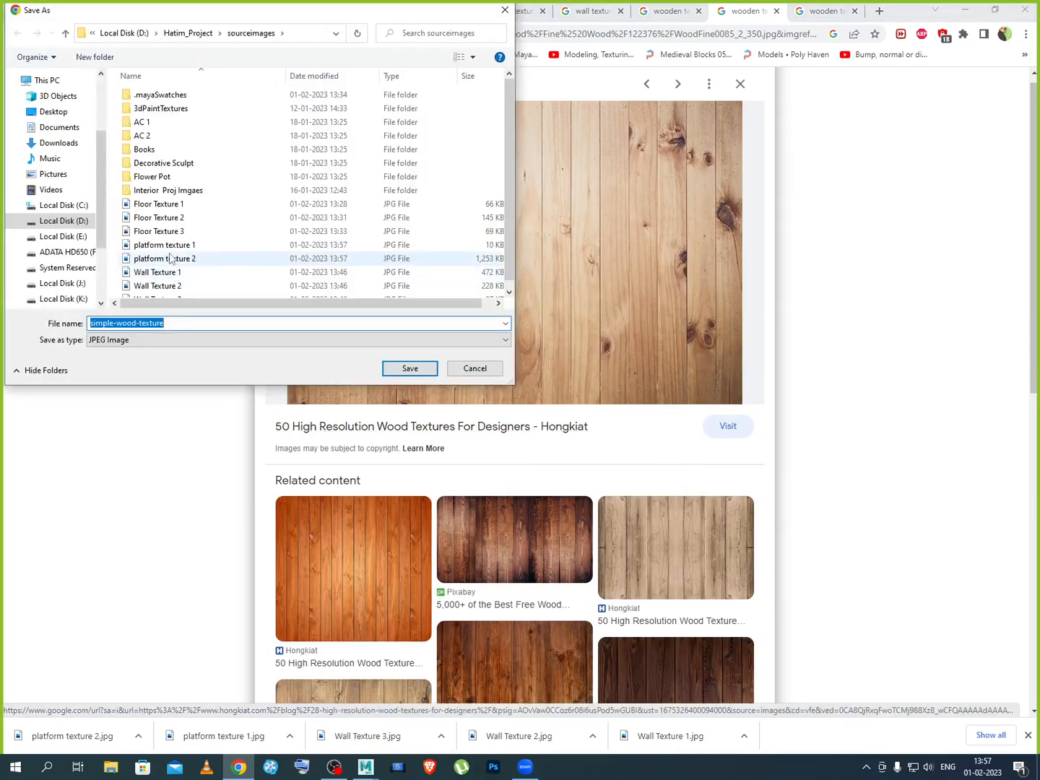
left_click(173, 258)
left_click(192, 323)
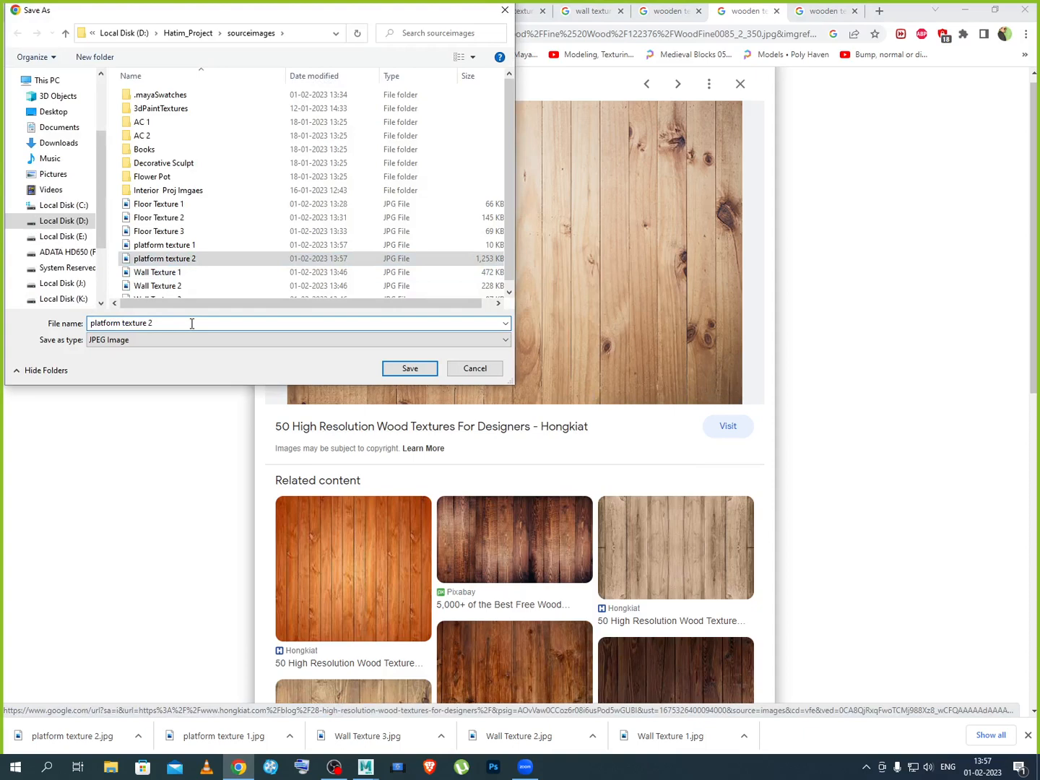
key("BackSpace")
type("23")
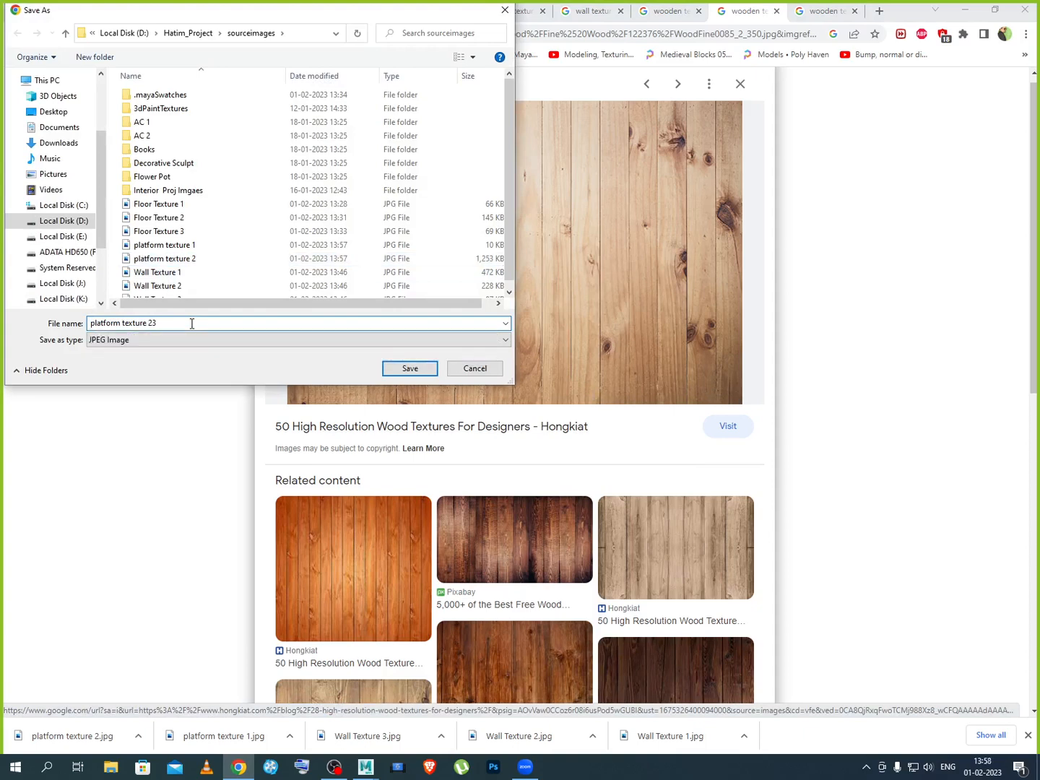
key("BackSpace")
key("BackSpace")
type("3")
key("Return")
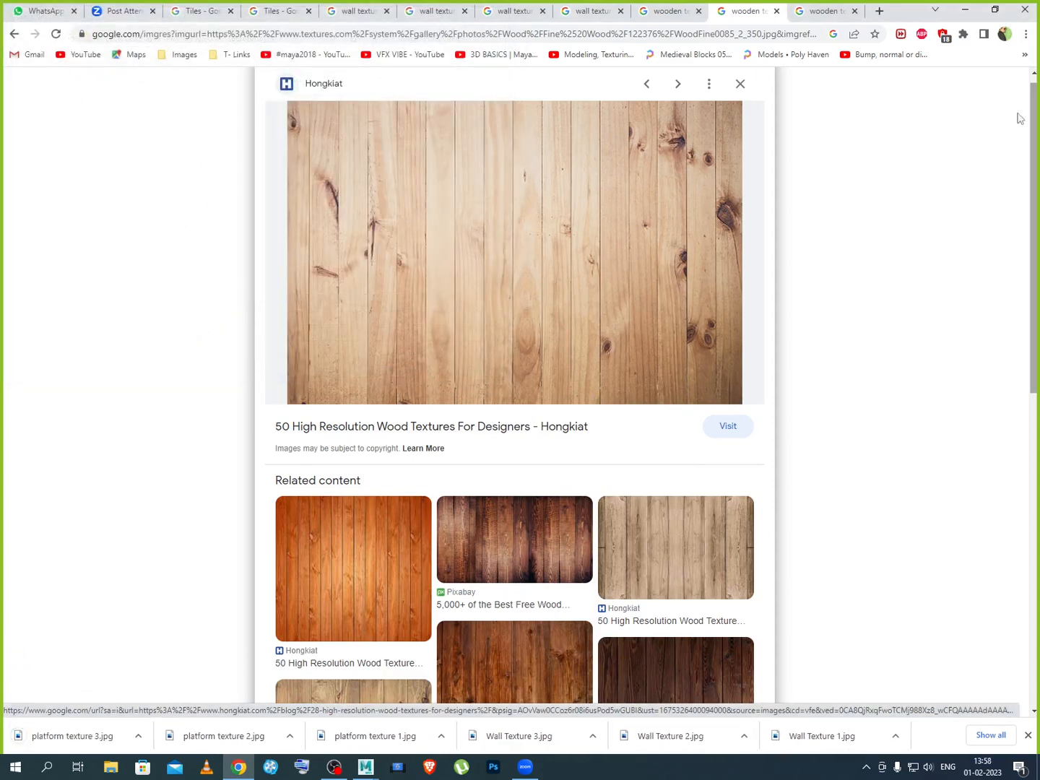
Switch back to Maya, minimize the Arnold RenderView and select the long L-shaped desk platform along the room's walls
left_click(966, 10)
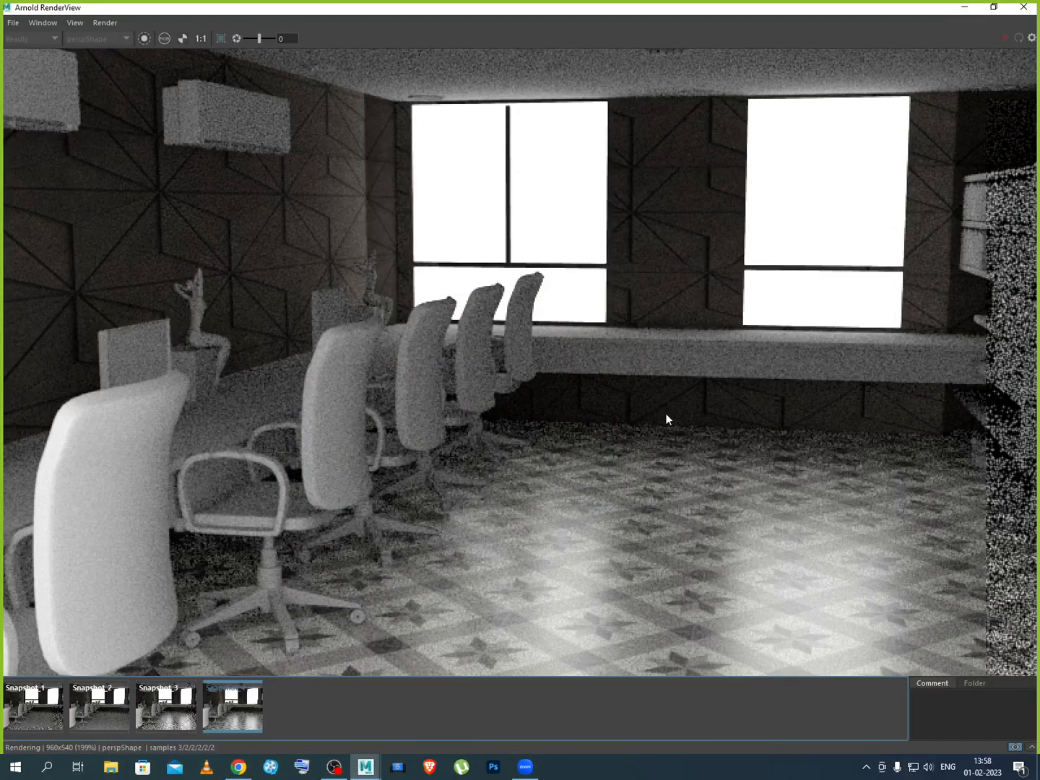
left_click(992, 9)
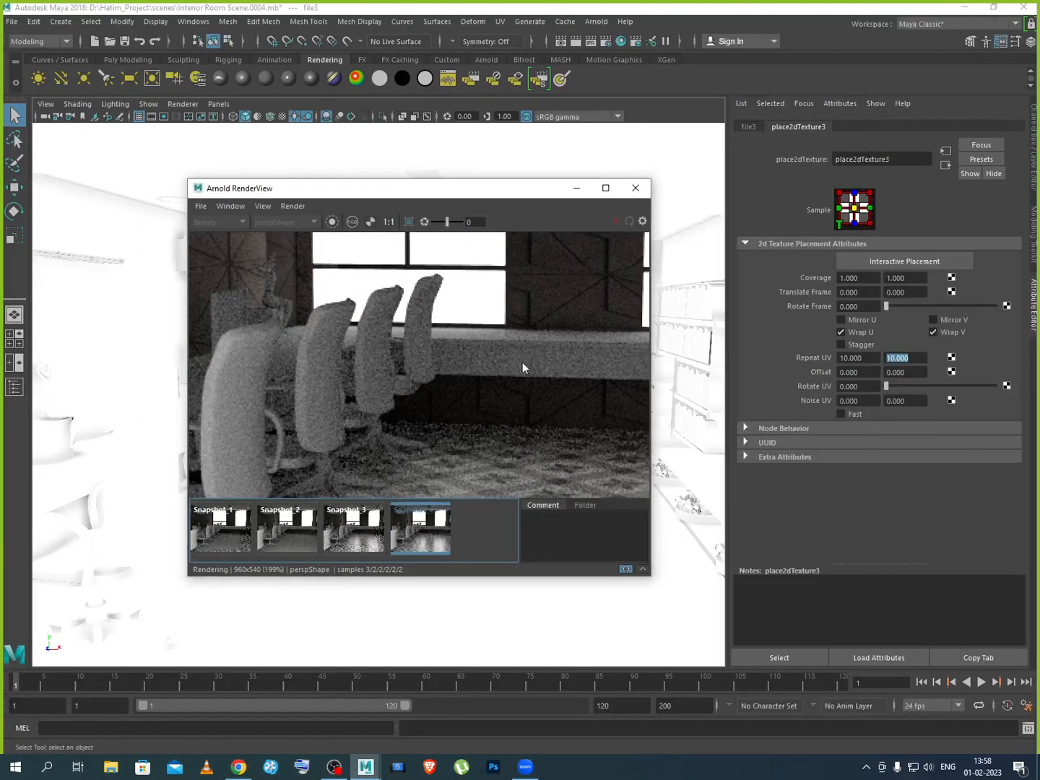
left_click(576, 188)
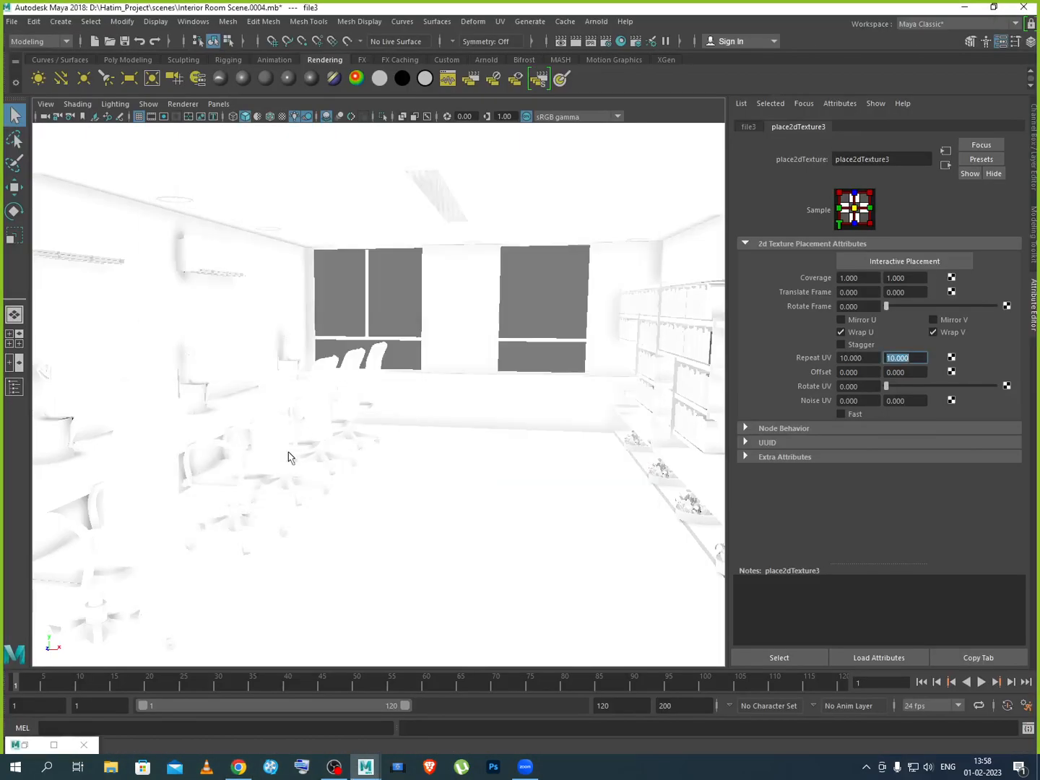
scroll(407, 455, "down", 3)
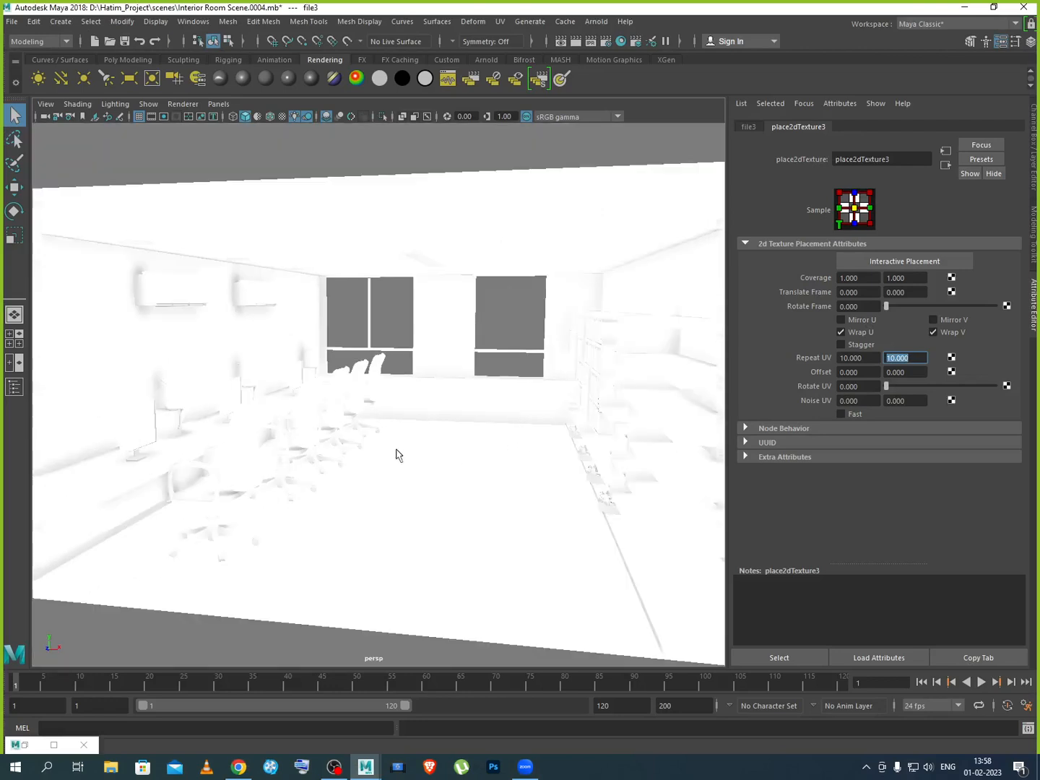
left_click(91, 498)
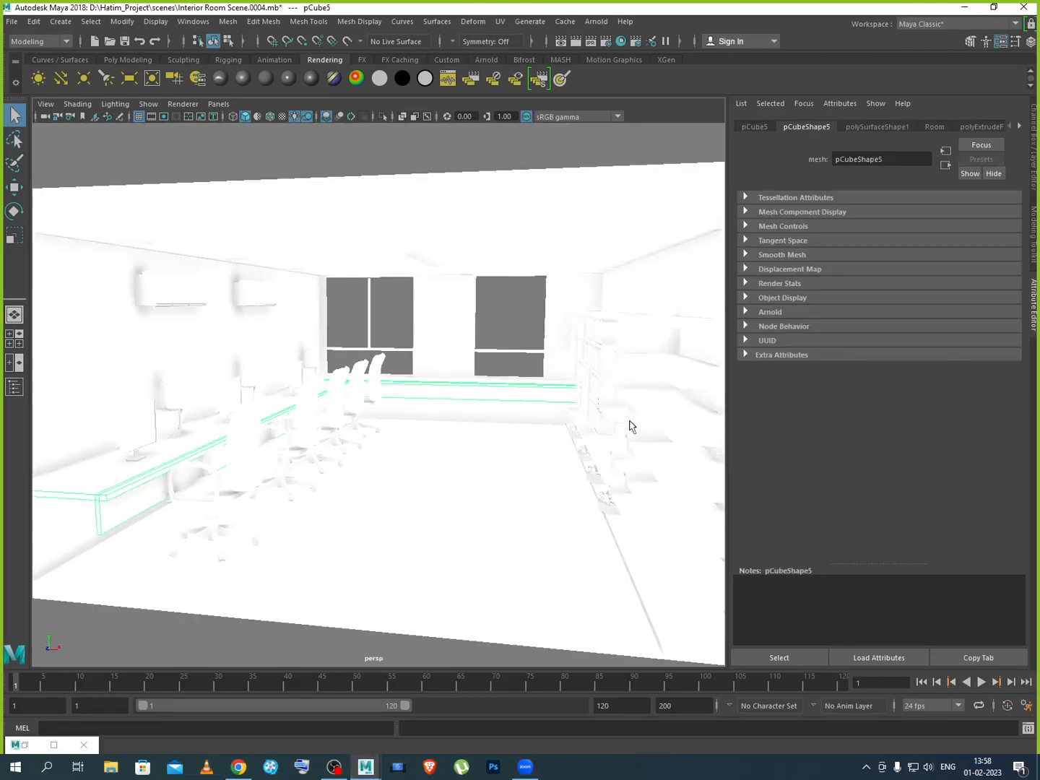
Assign a new Anisotropic material to the selected L-shaped desk platform
scroll(589, 431, "down", 3)
scroll(158, 473, "up", 3)
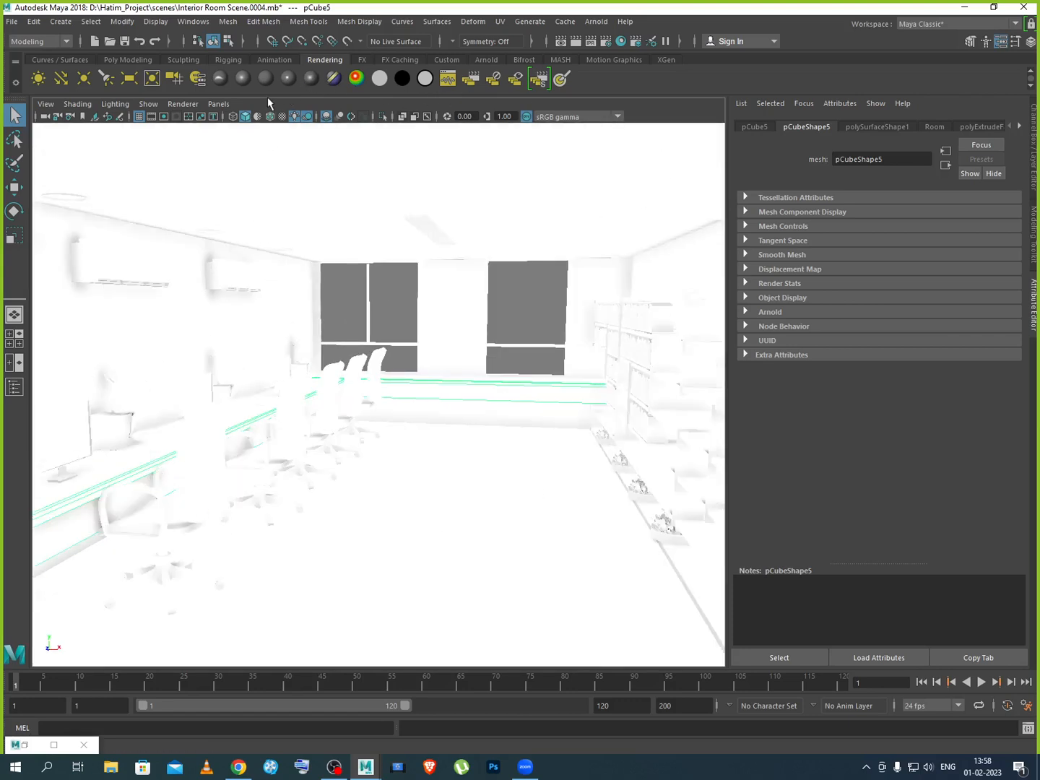
left_click(221, 83)
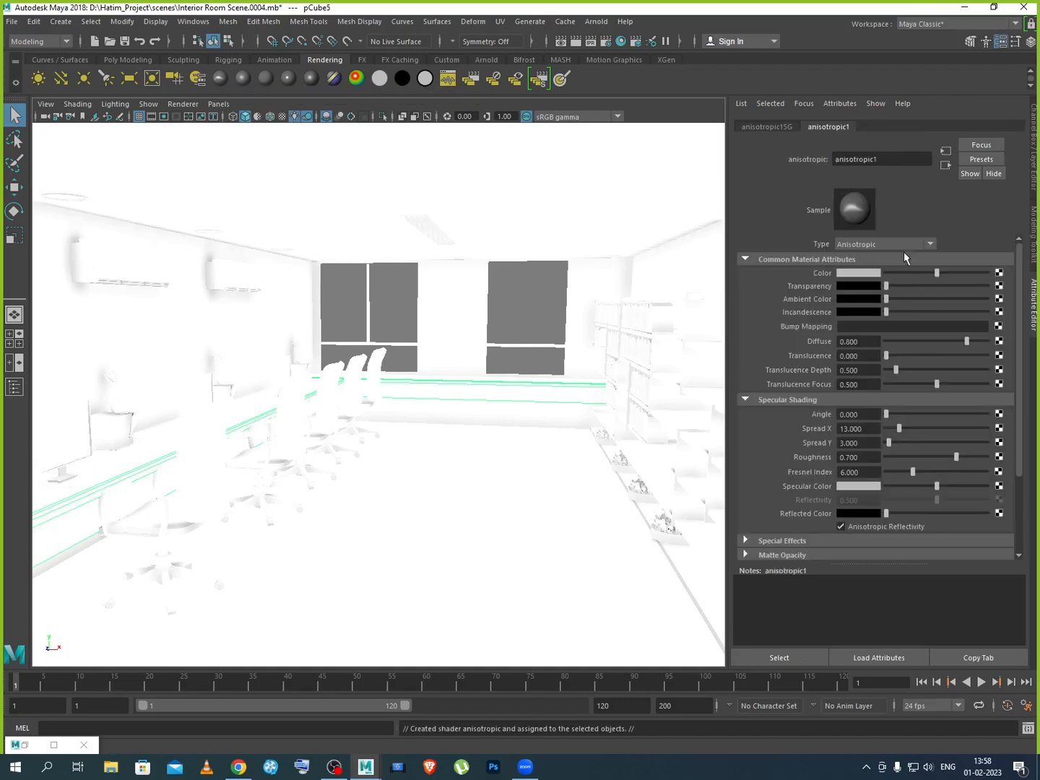
Change the desk platform material's plain grey colour to a medium blue and brighten it slightly
left_click(867, 273)
left_click(868, 309)
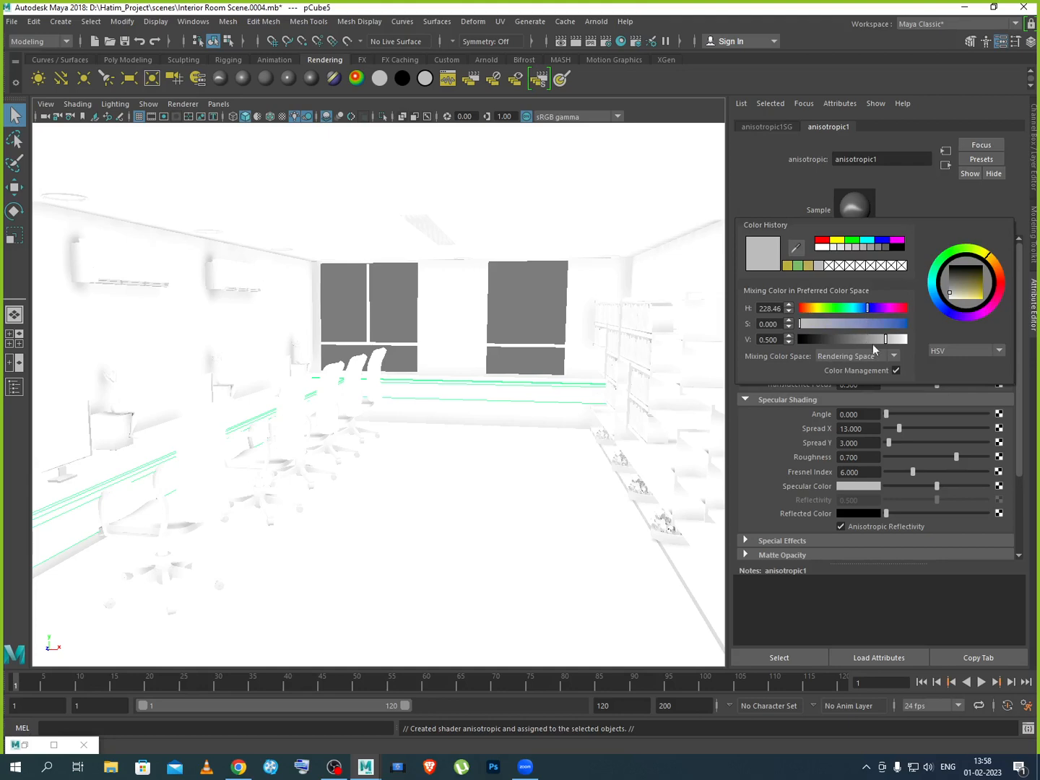
left_click_drag(874, 324, 888, 324)
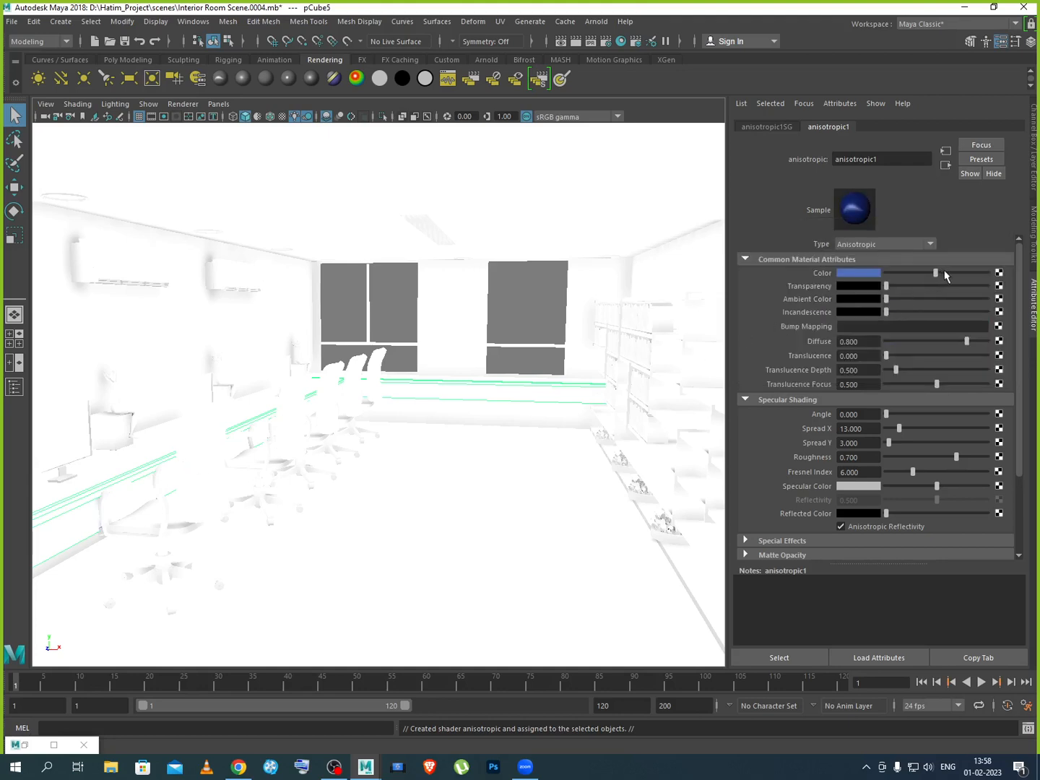
key("f")
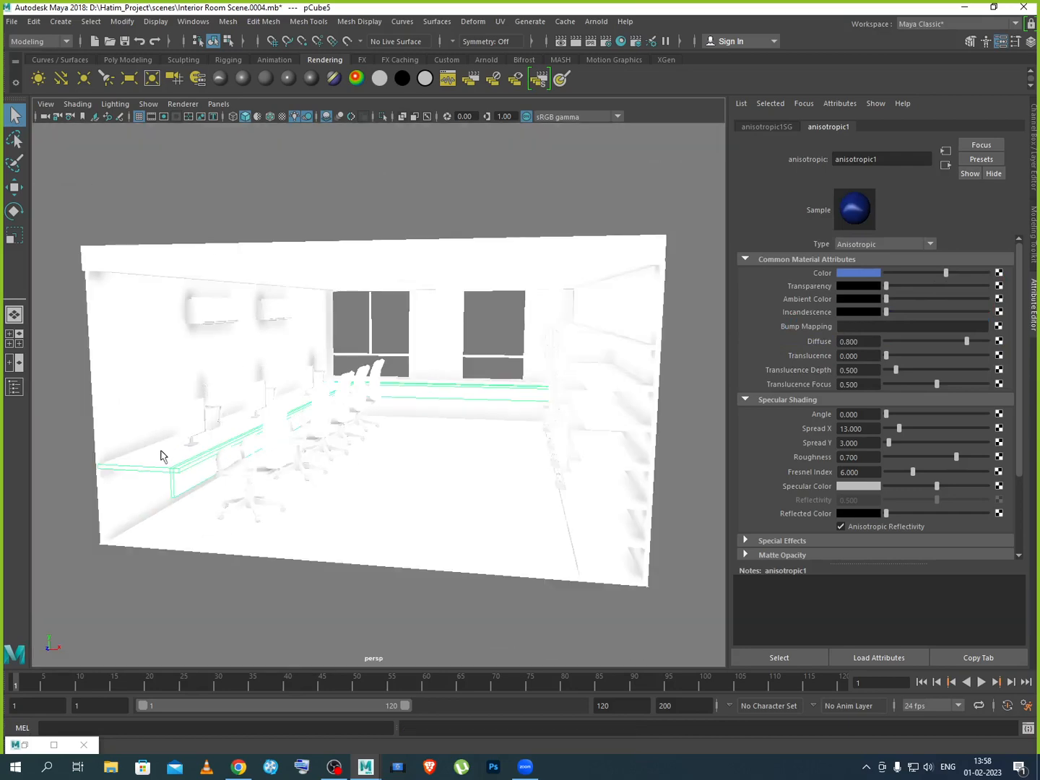
scroll(161, 456, "up", 3)
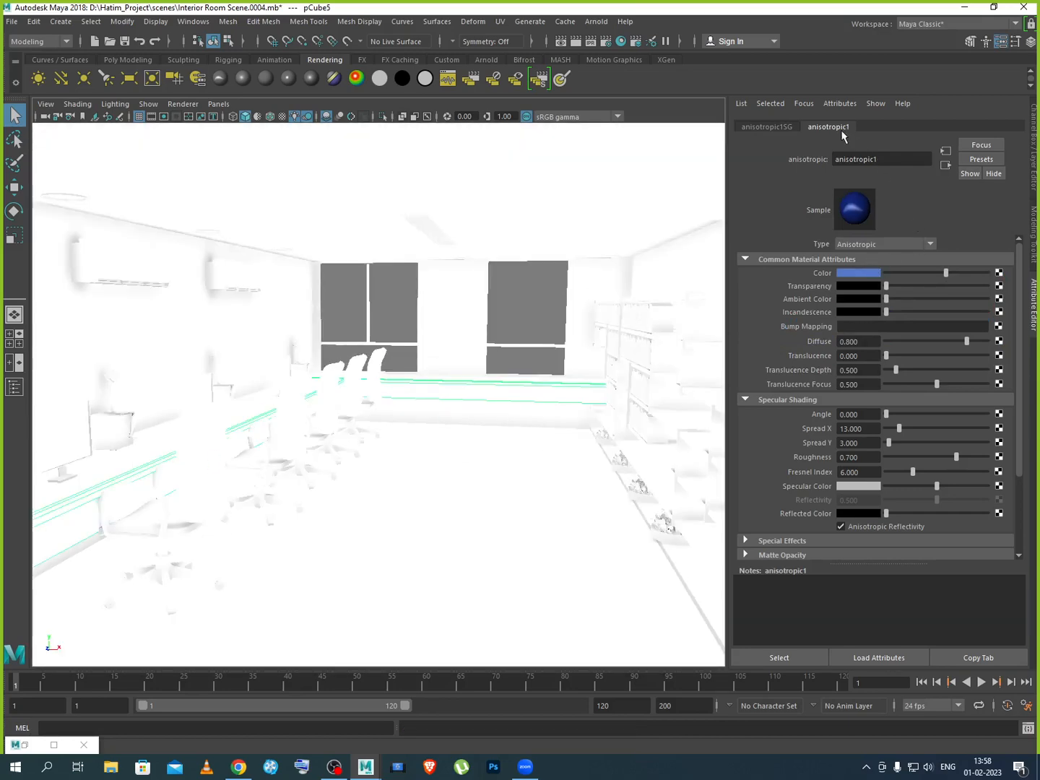
Connect a File texture to the desk material's Color and load "platform texture 3.jpg" from the sourceimages folder
left_click(1000, 275)
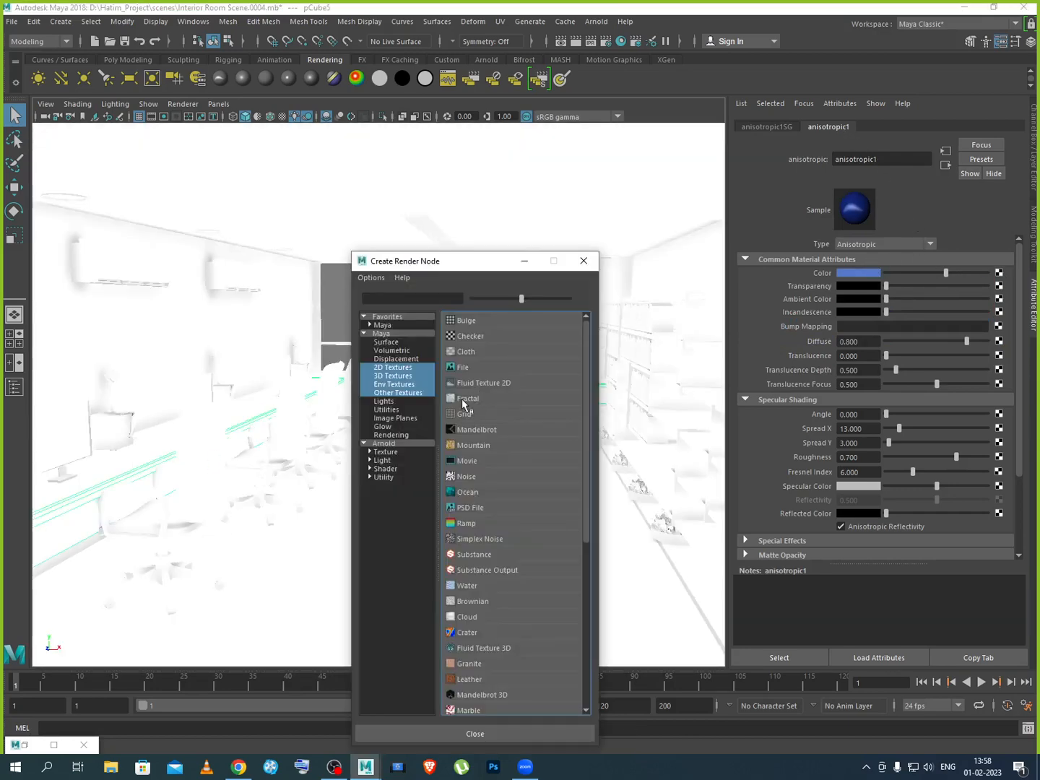
left_click(465, 367)
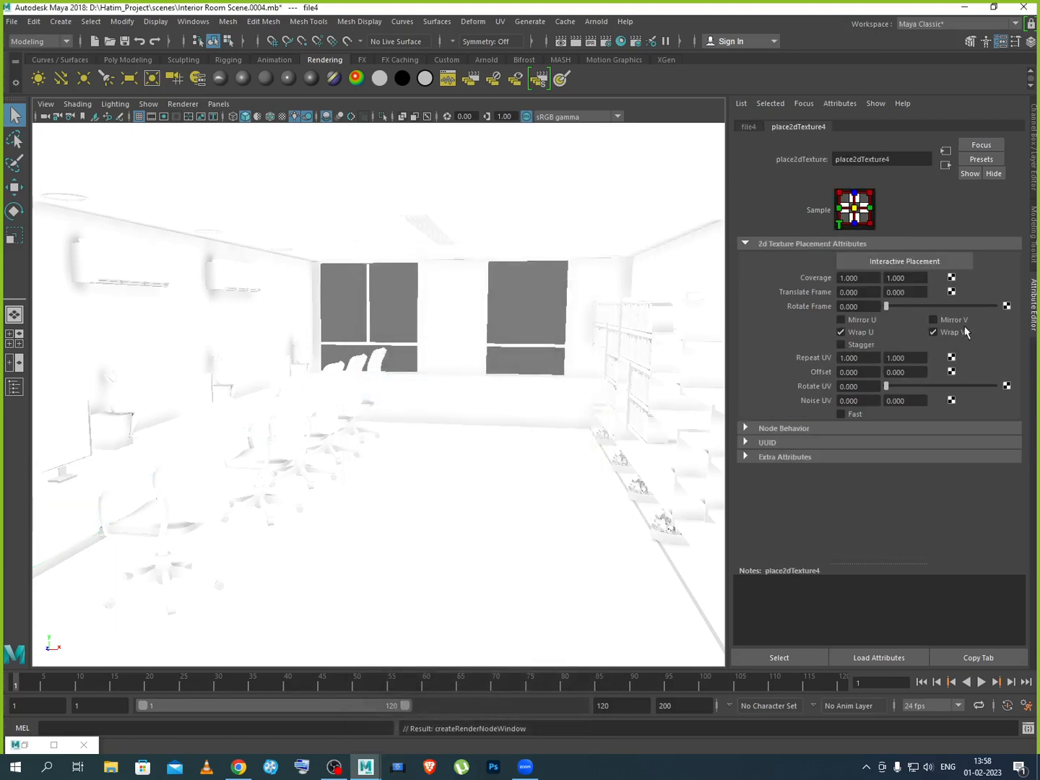
left_click(748, 127)
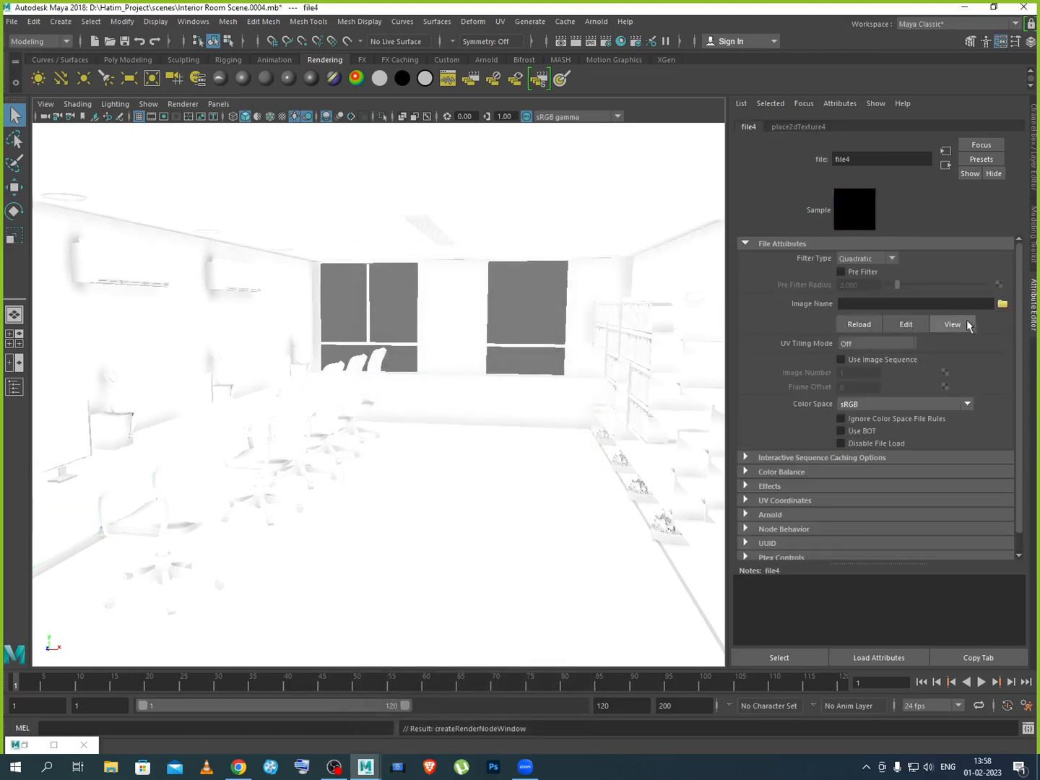
left_click(1003, 304)
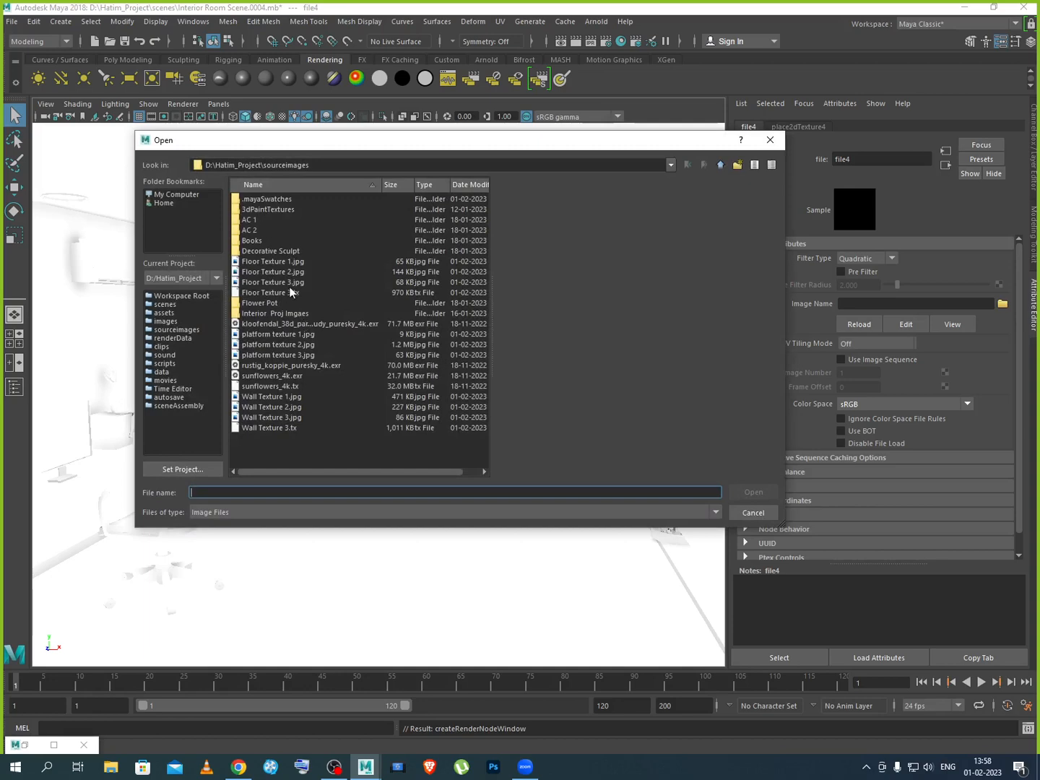
left_click(281, 337)
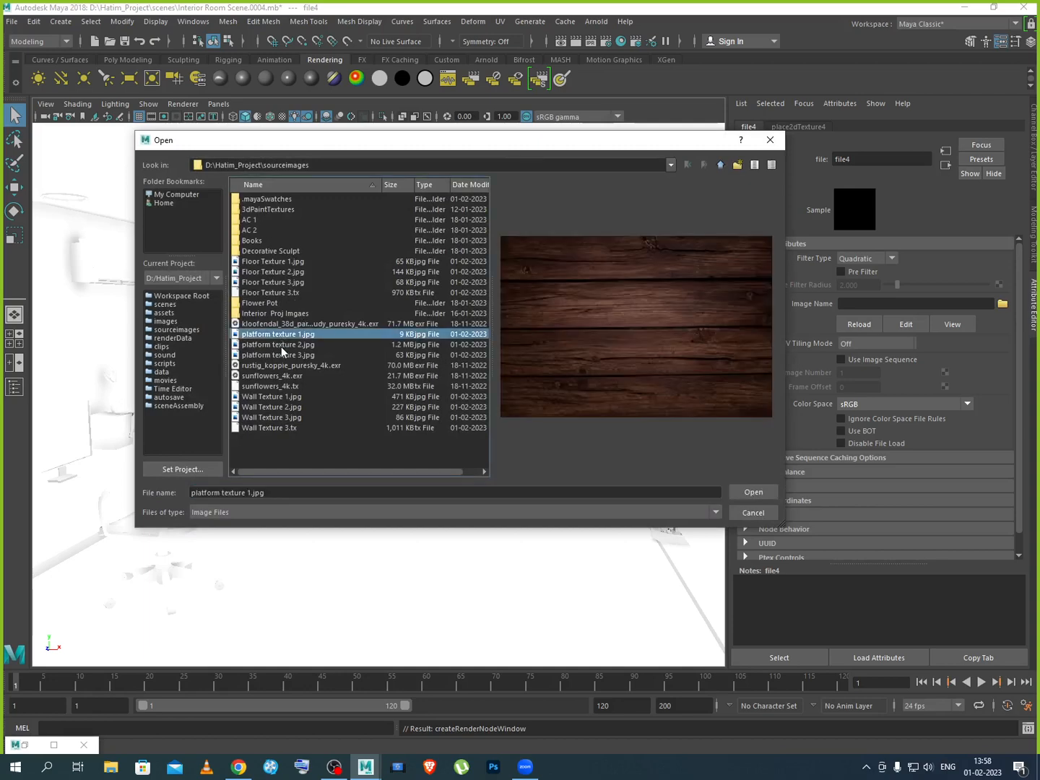
left_click(281, 348)
left_click(283, 356)
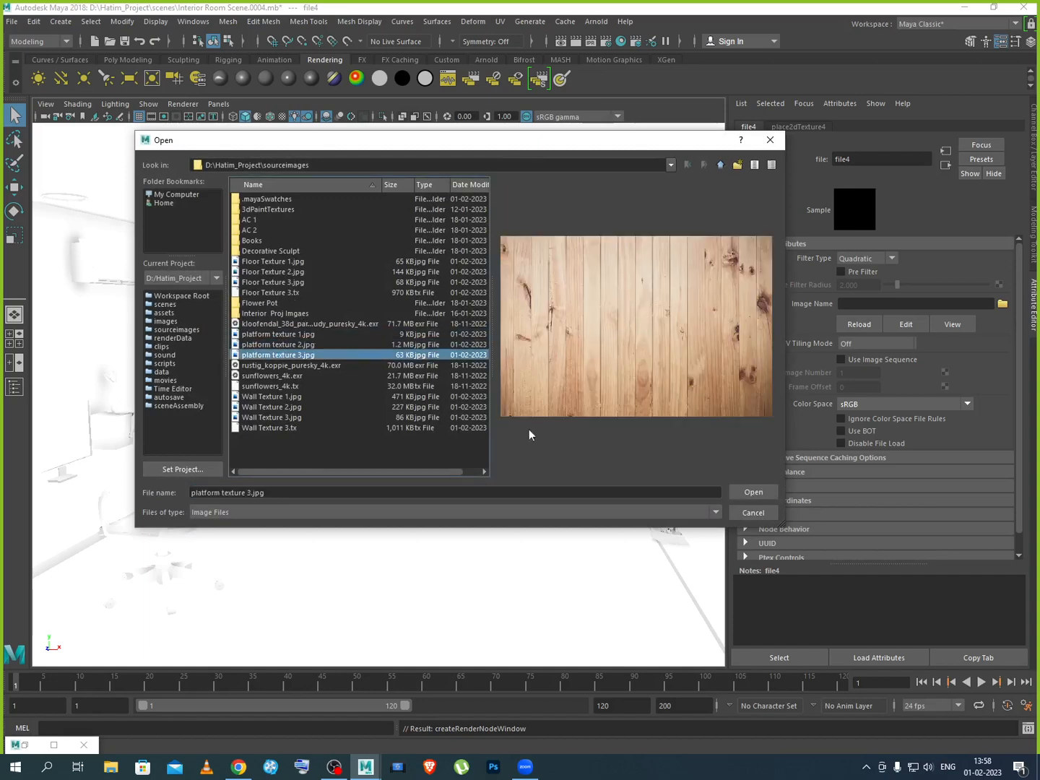
left_click(751, 494)
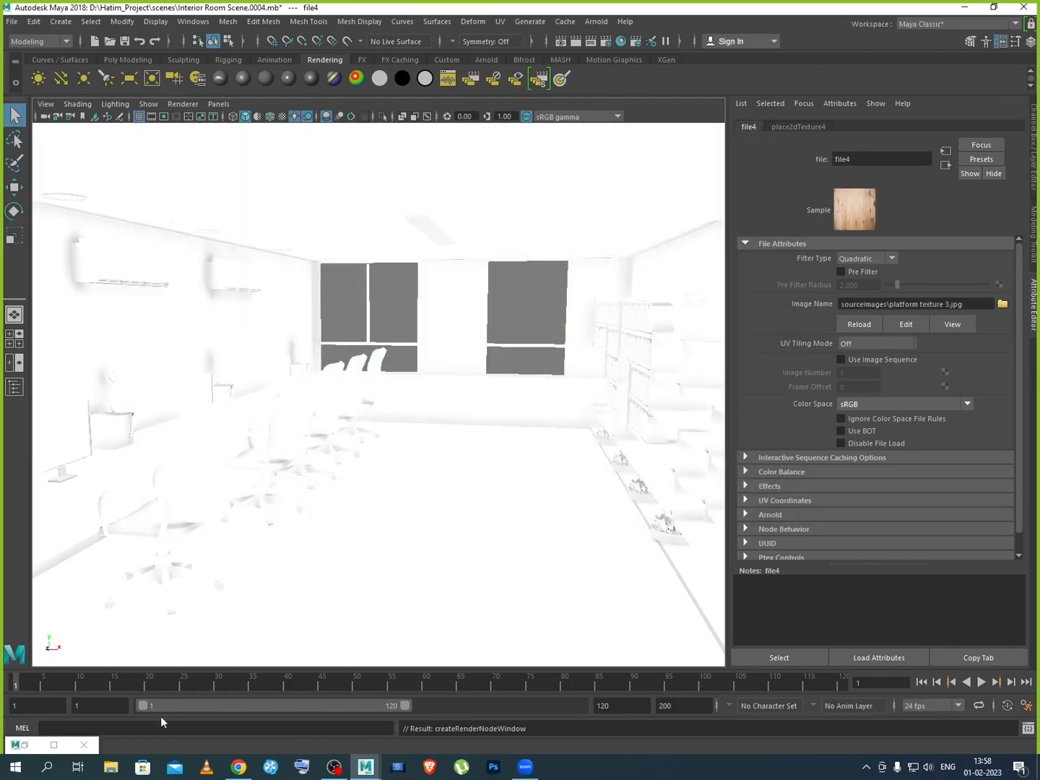
Restore the Arnold RenderView, deselect the stored fourth snapshot and start a live IPR render of the room
left_click(23, 745)
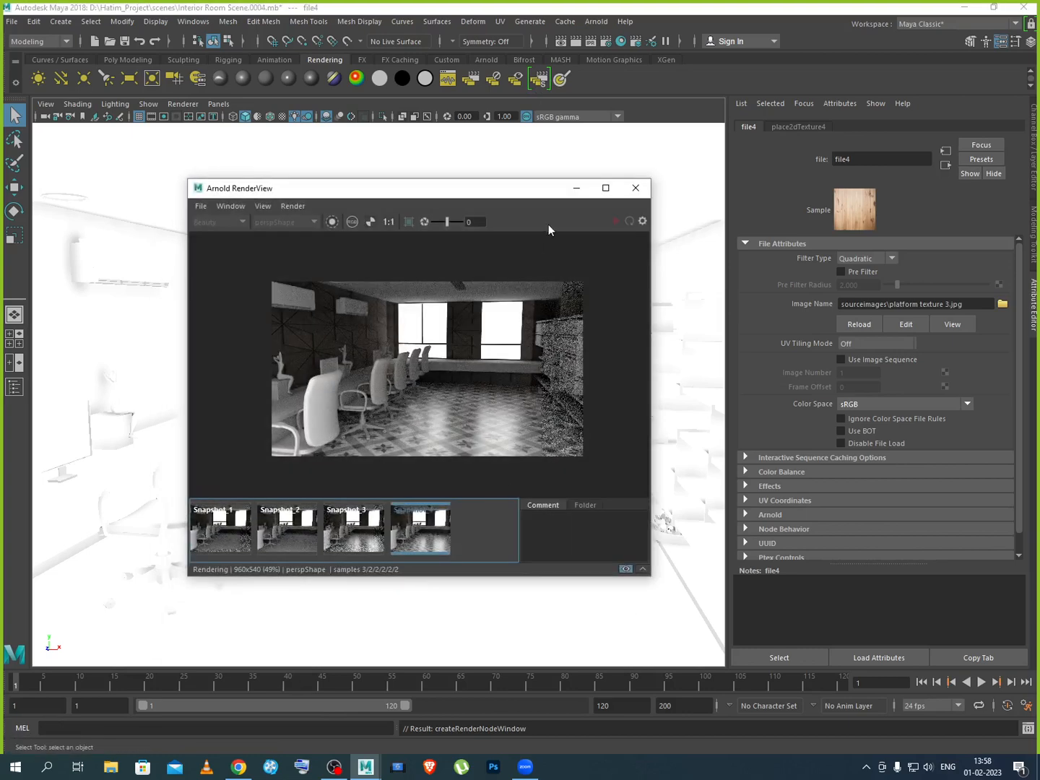
scroll(445, 321, "up", 2)
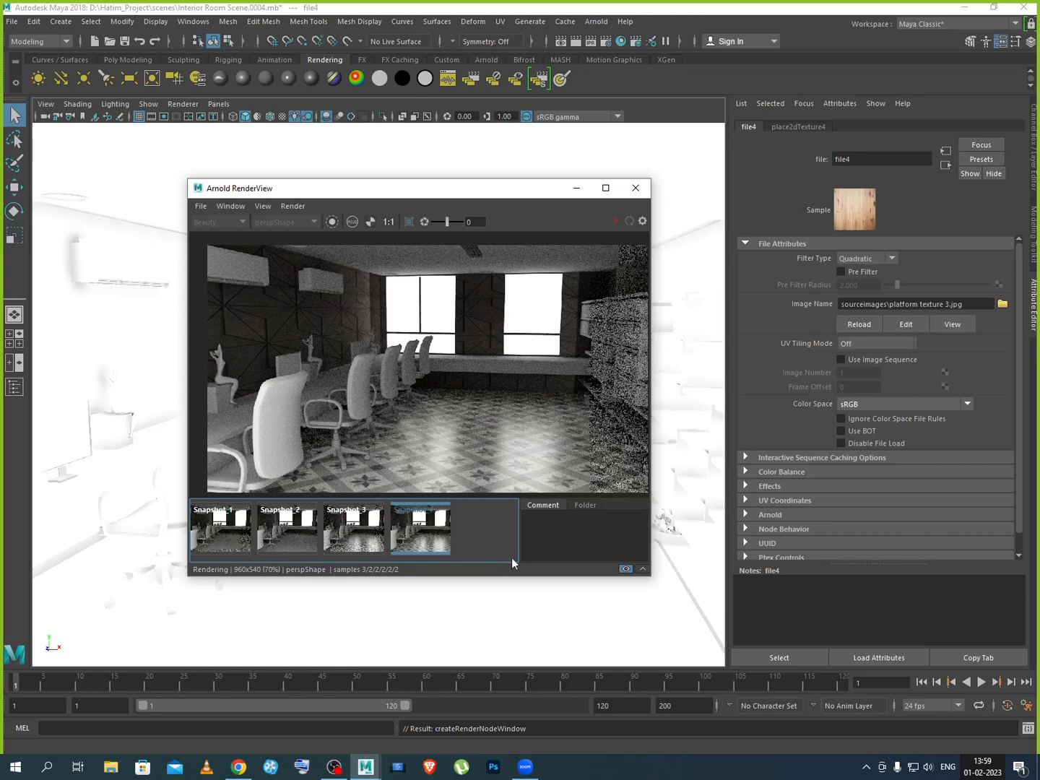
left_click(448, 532)
left_click(614, 221)
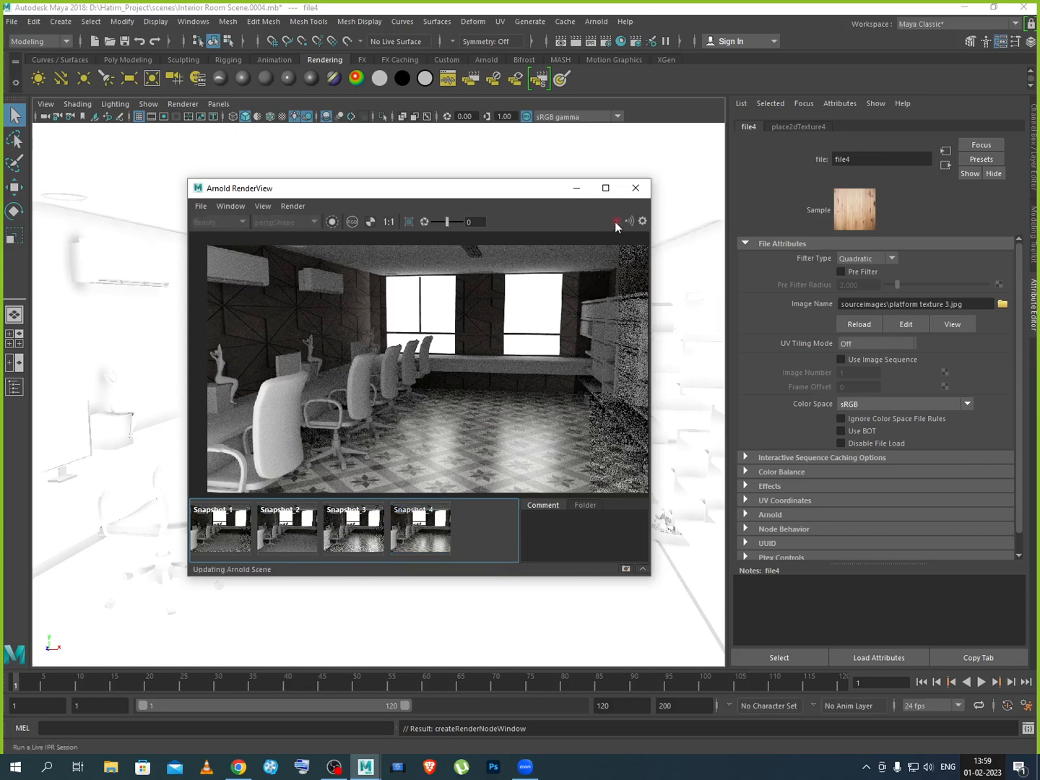
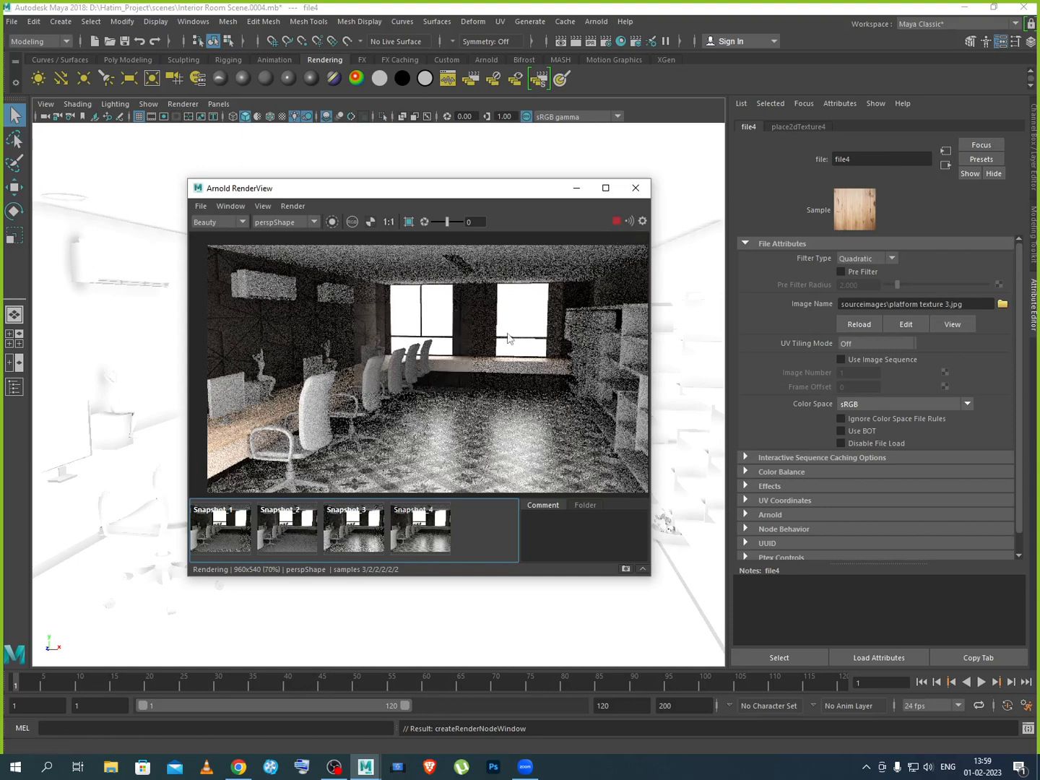
Check the light plank texture on the desk in the render, stop rendering and store the result as a snapshot
scroll(507, 333, "up", 3)
scroll(507, 333, "down", 3)
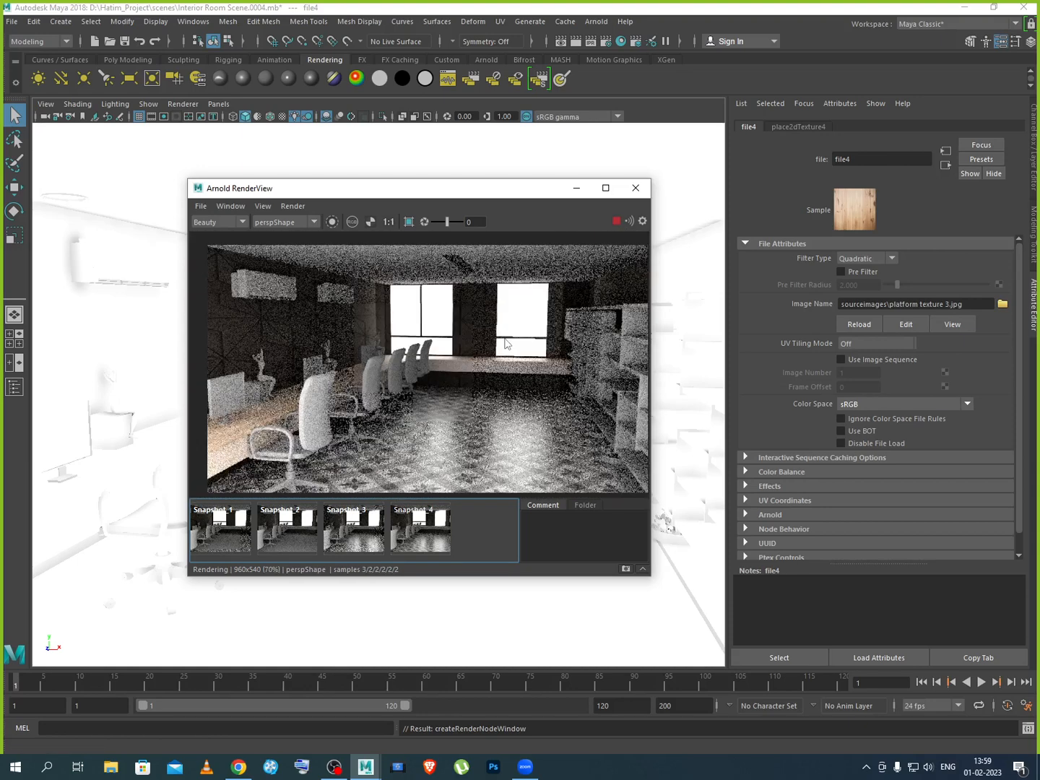
scroll(251, 446, "up", 3)
scroll(251, 446, "down", 3)
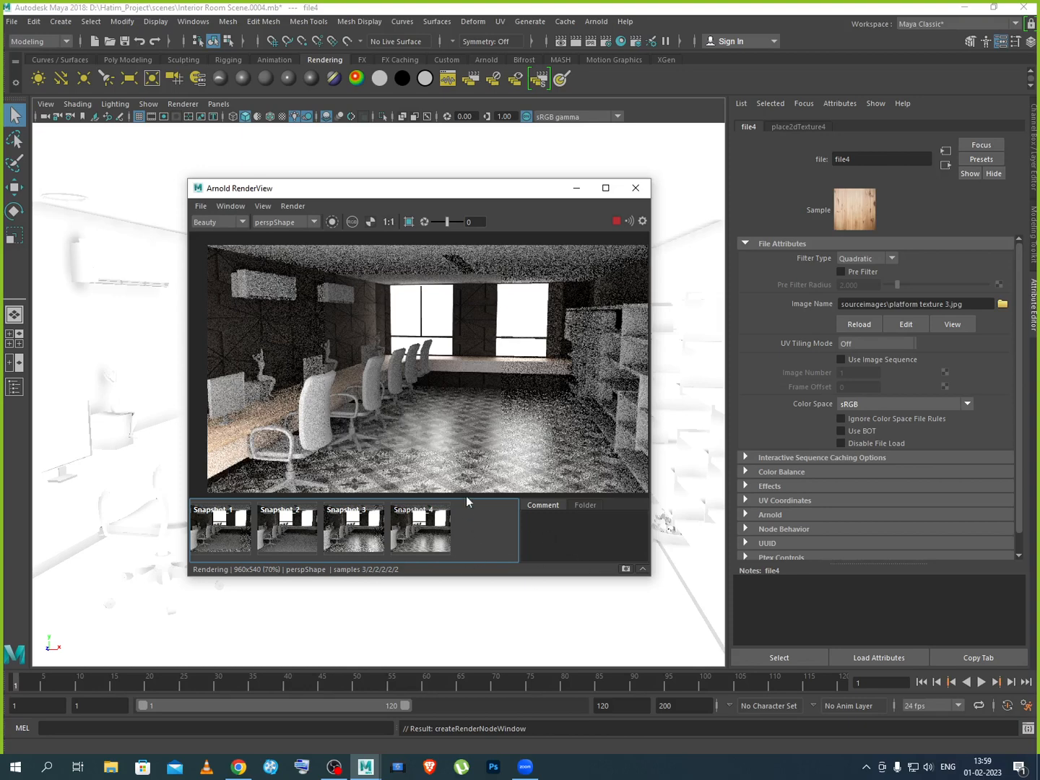
left_click(616, 221)
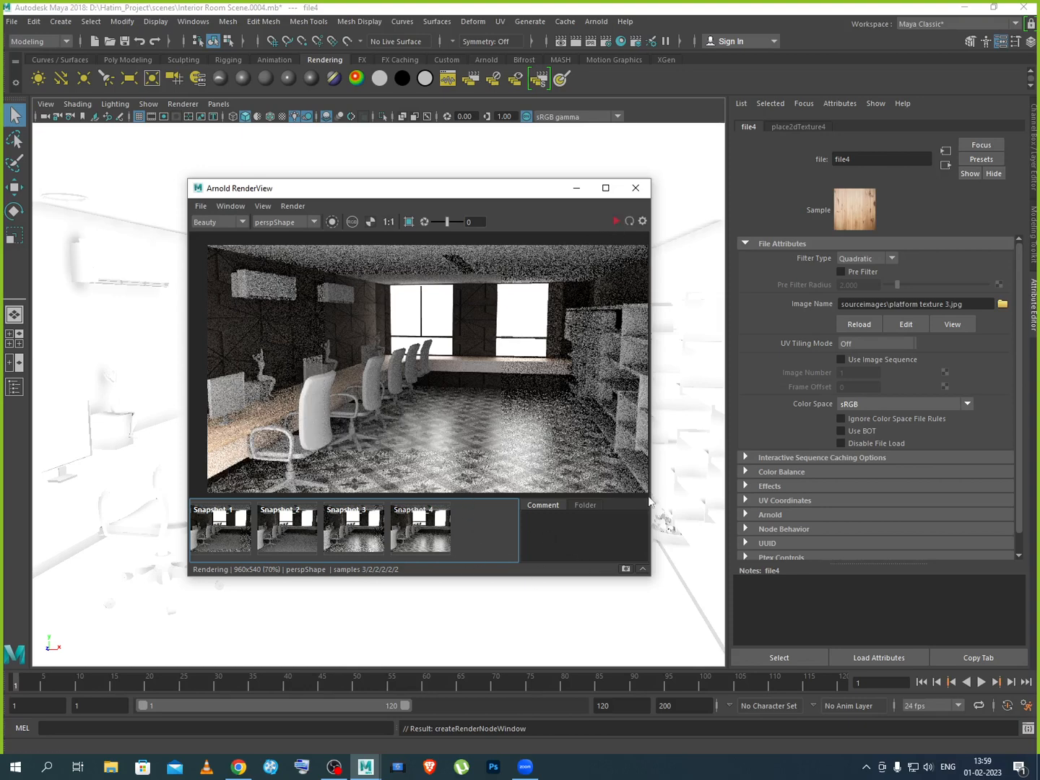
left_click(625, 569)
Preview the platform textures, replace the desk's image with "platform texture 2.jpg" and restart the live Arnold render
left_click(1002, 304)
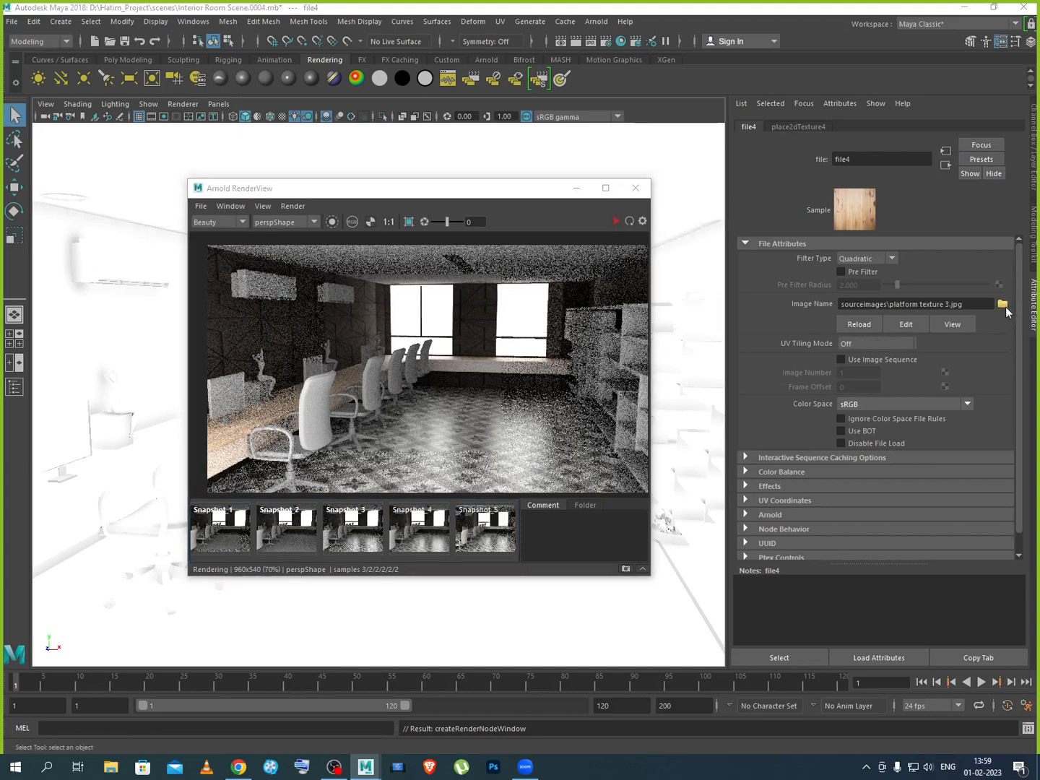
left_click(292, 283)
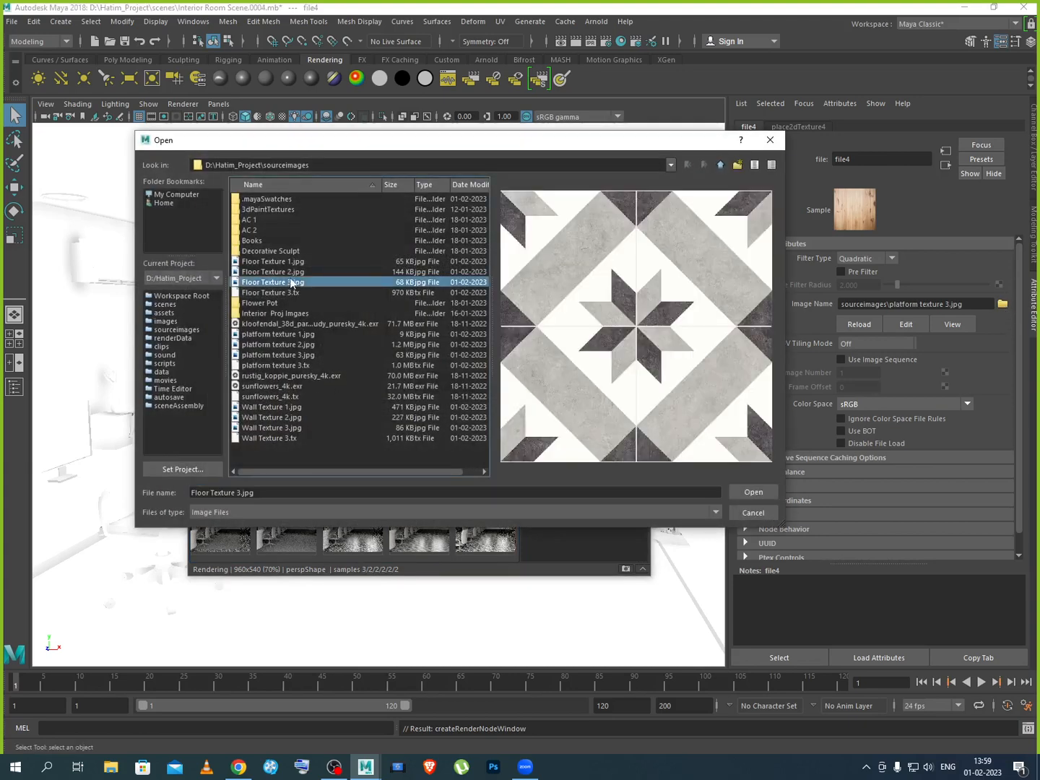
left_click(284, 335)
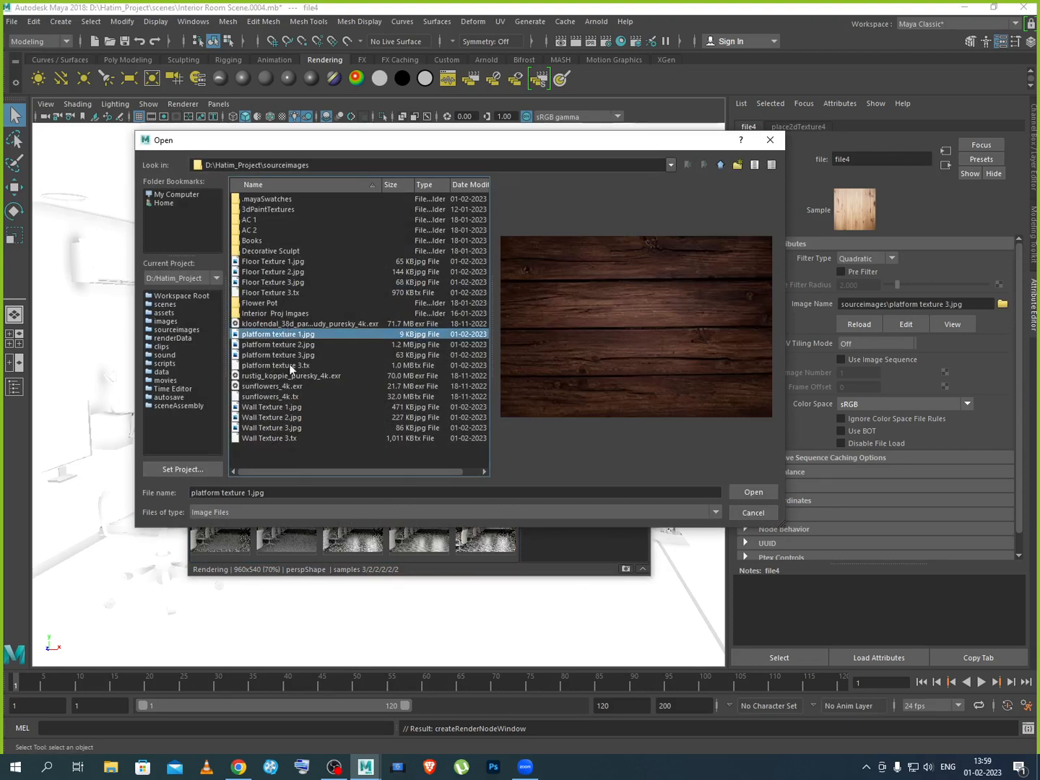
left_click(291, 367)
left_click(292, 356)
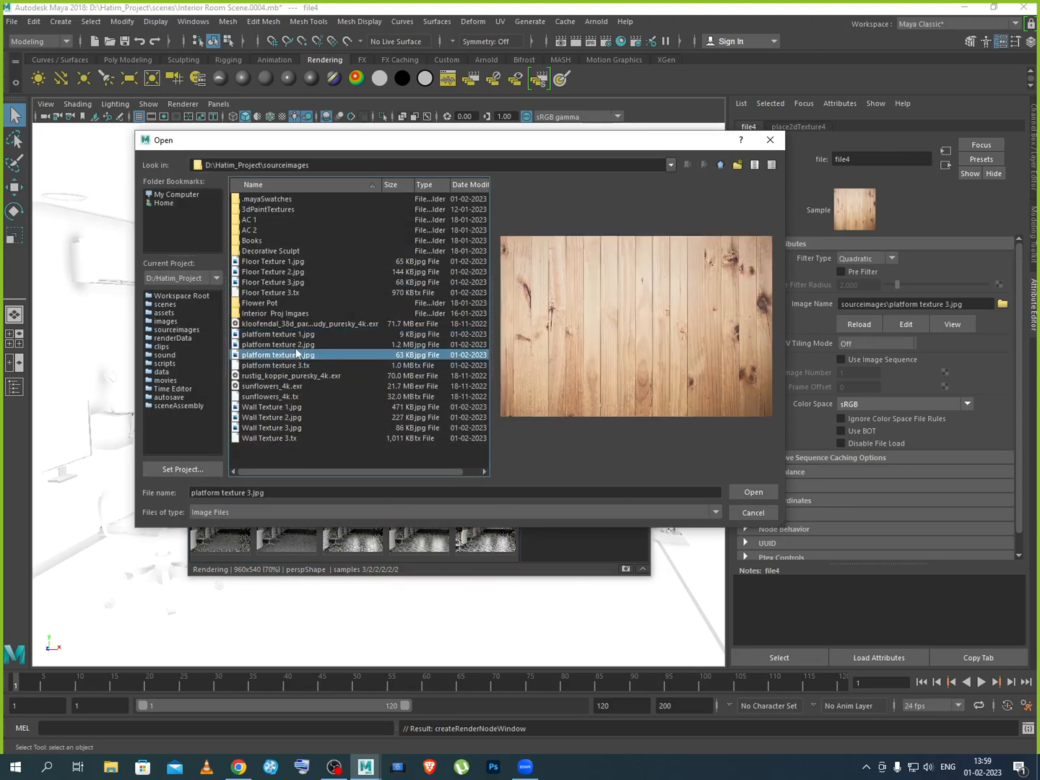
left_click(295, 347)
left_click(301, 335)
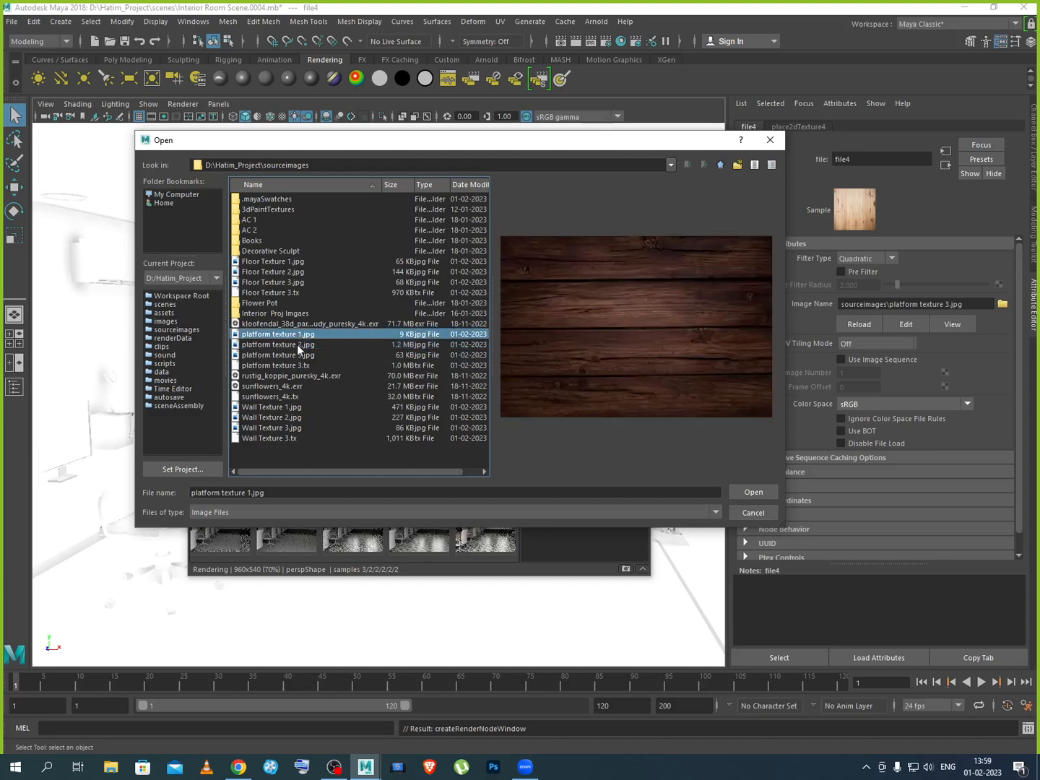
left_click(299, 346)
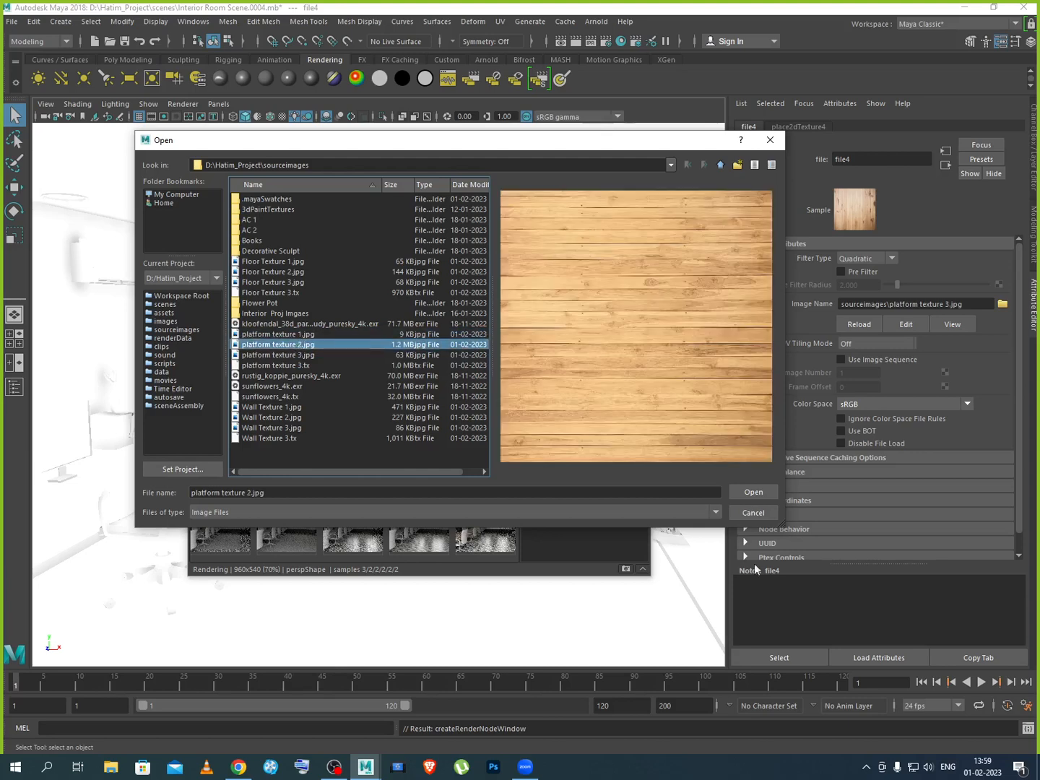
left_click(745, 494)
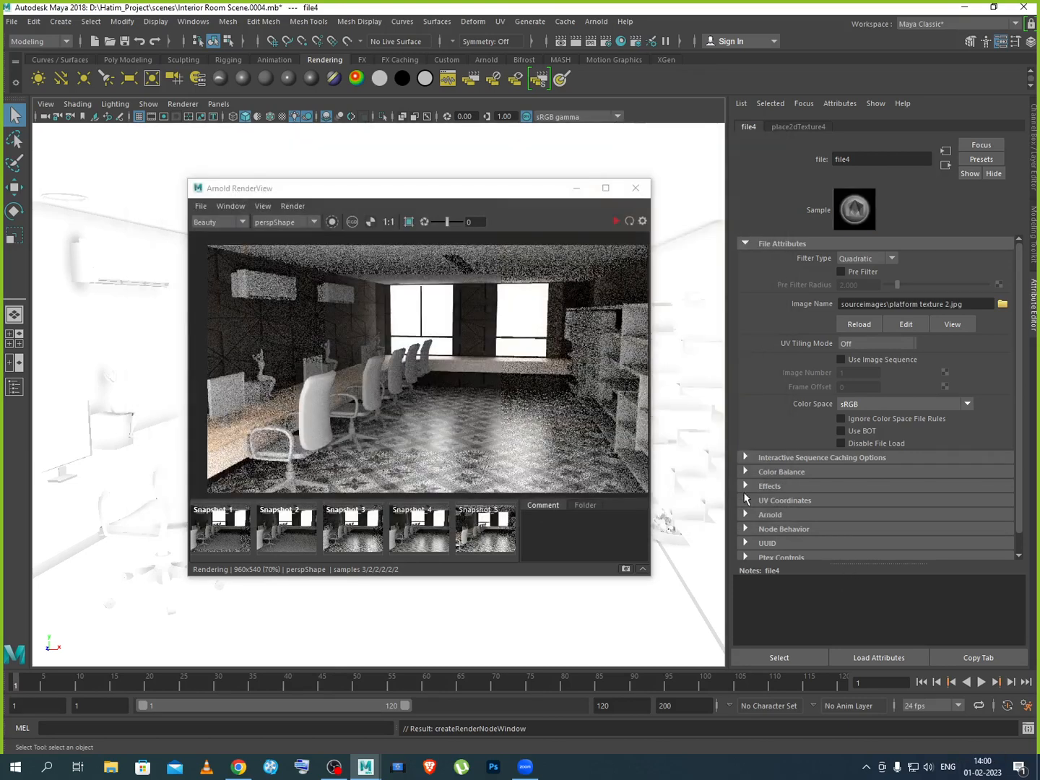
left_click(614, 222)
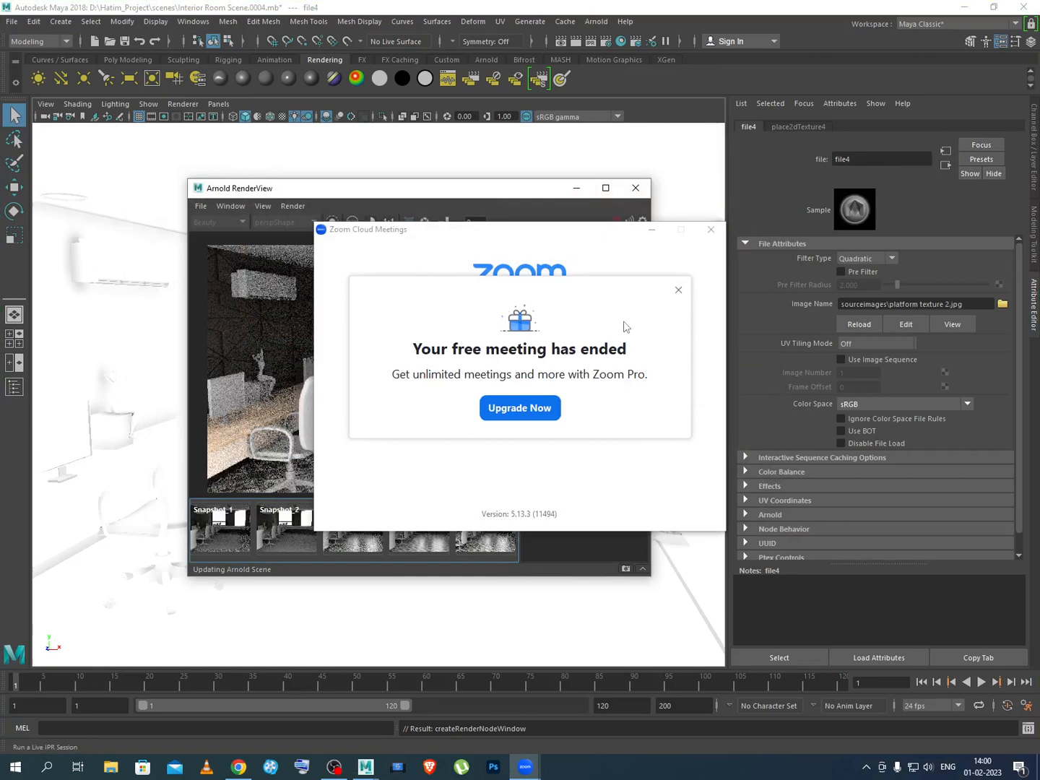
Dismiss the Zoom meeting-ended notice, switch to Chrome and reload WhatsApp Web
left_click(679, 289)
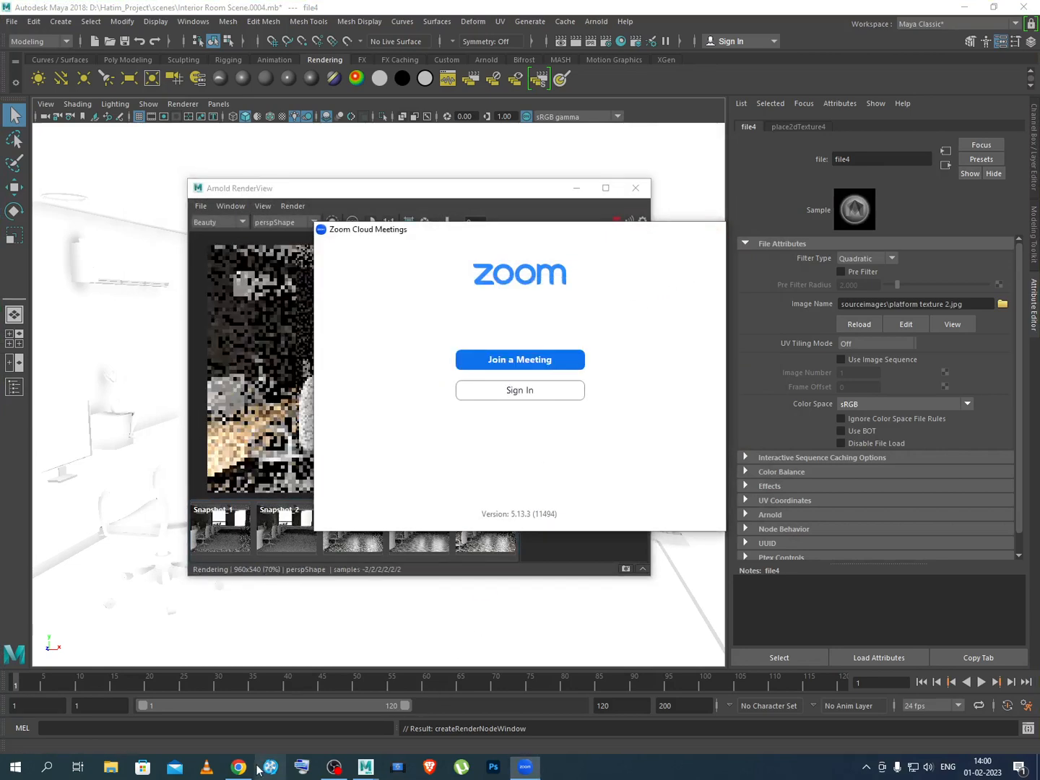
left_click(238, 767)
left_click(45, 11)
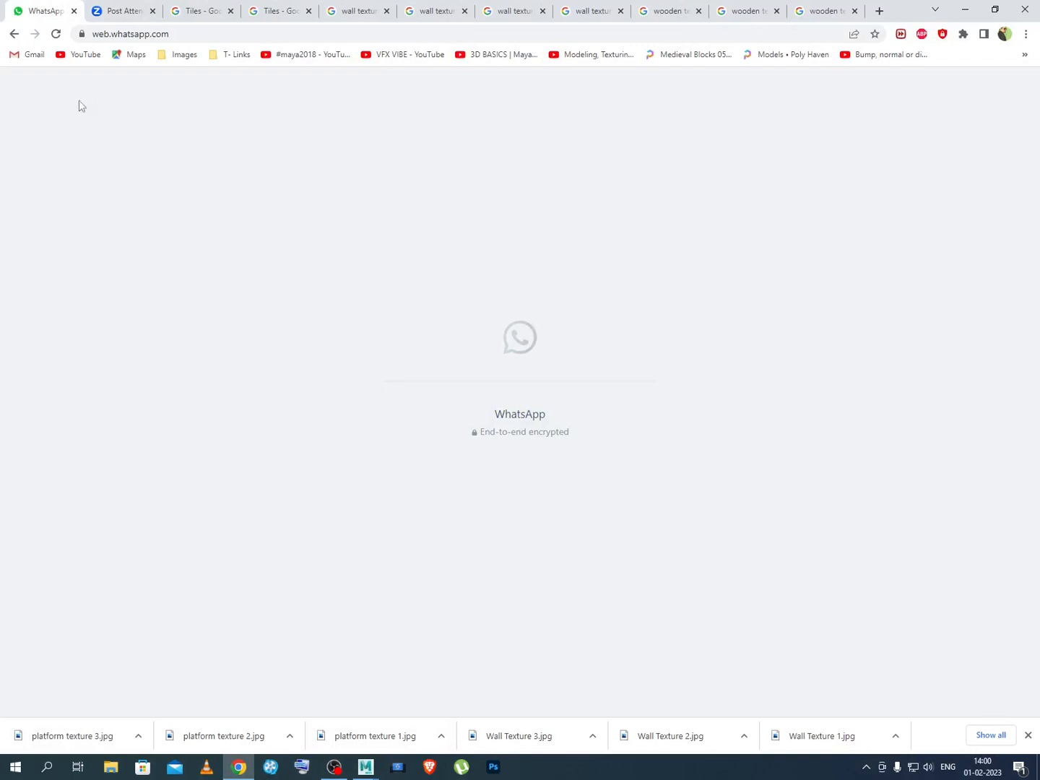
left_click(55, 34)
Go to the Zoom website's account area and open the list of previous meetings
left_click(108, 11)
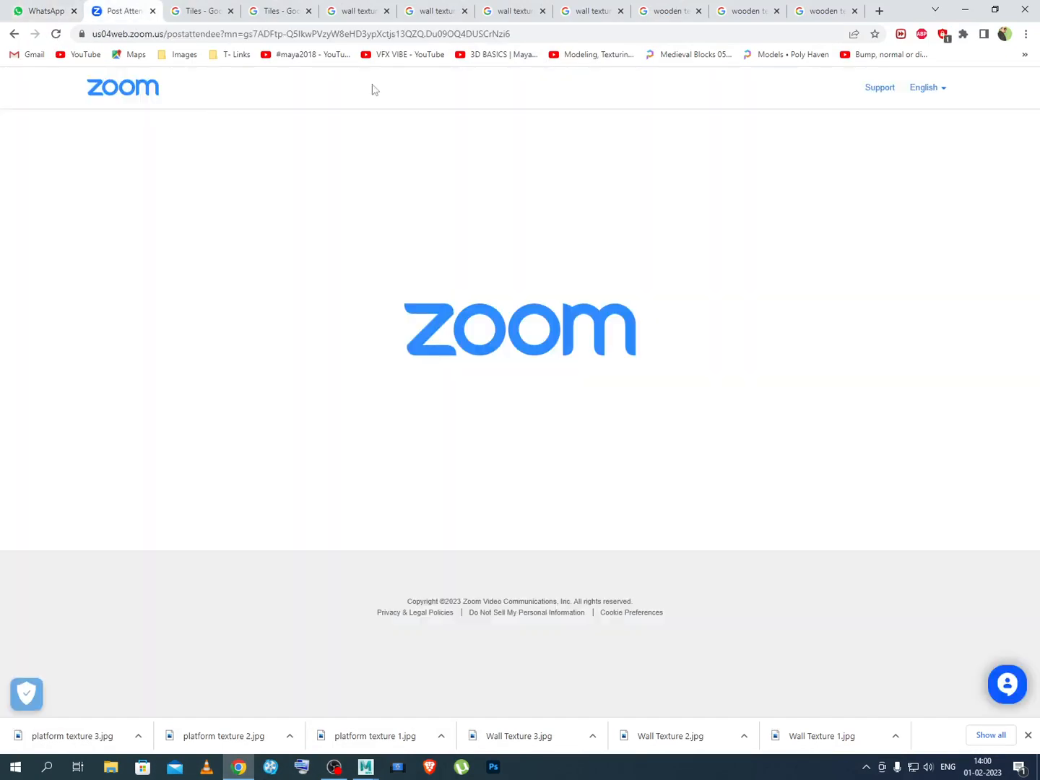
left_click(55, 35)
left_click(135, 91)
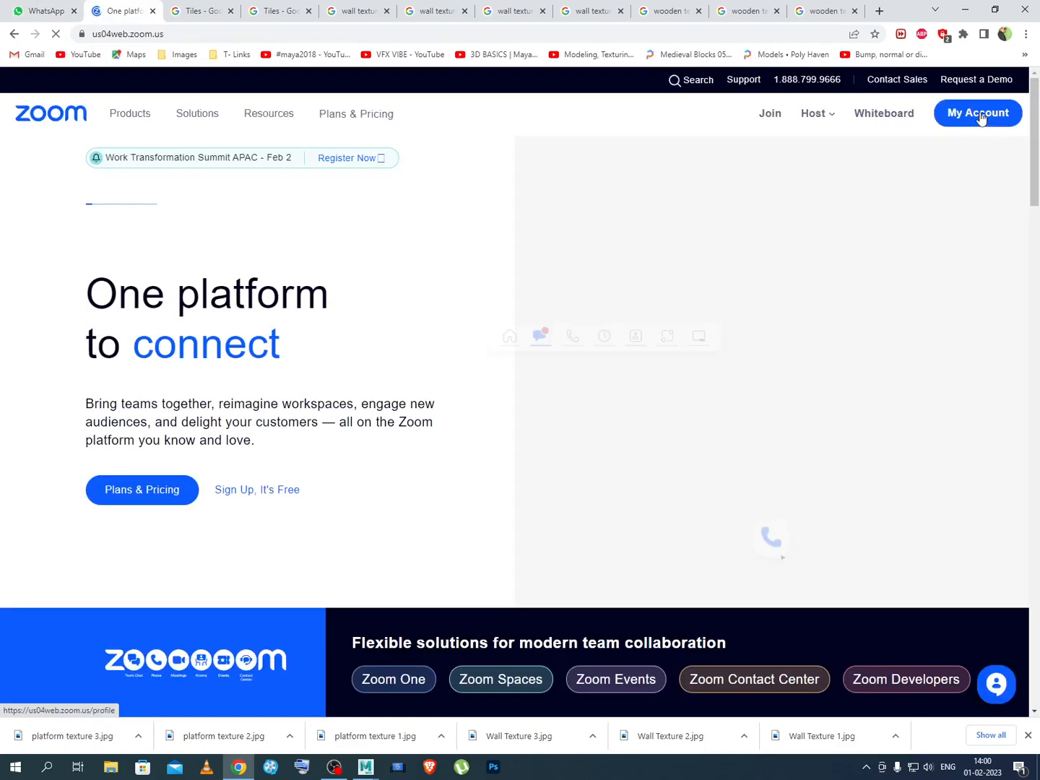
left_click(980, 115)
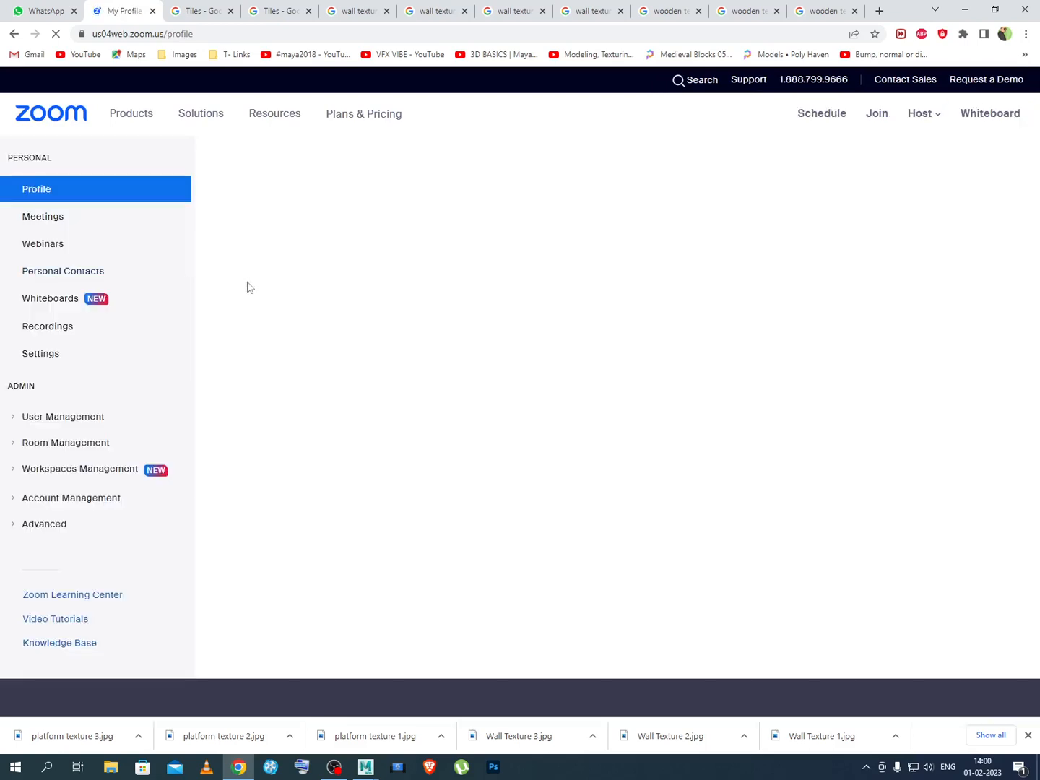
left_click(62, 218)
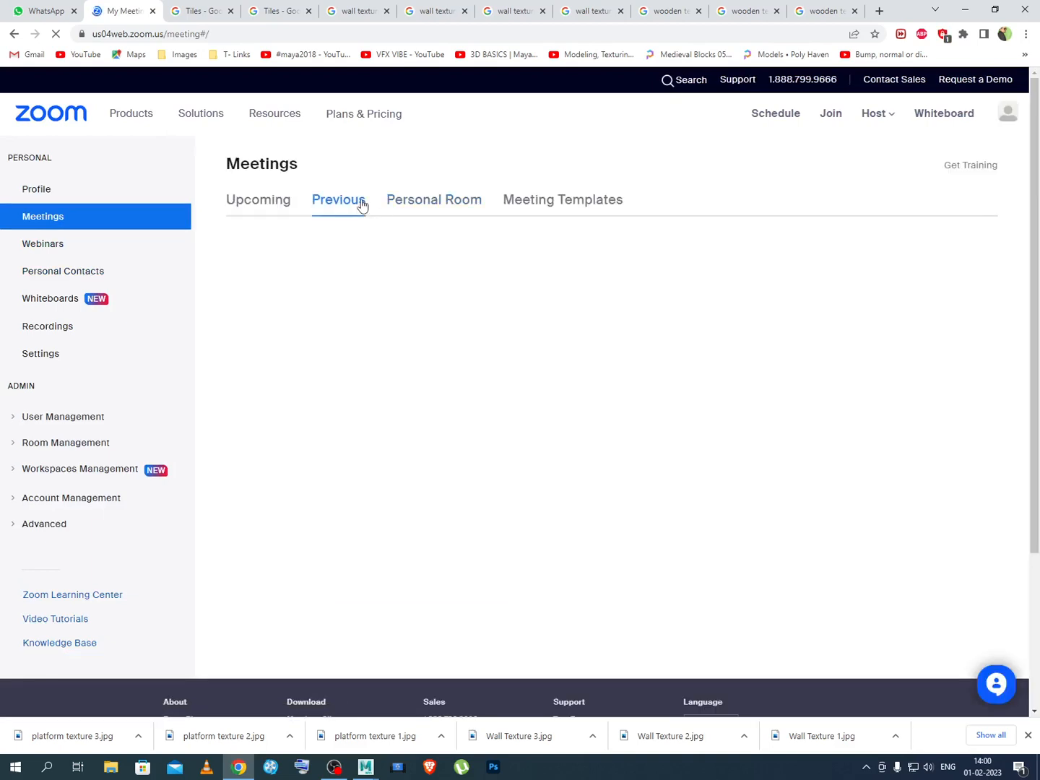
left_click(363, 206)
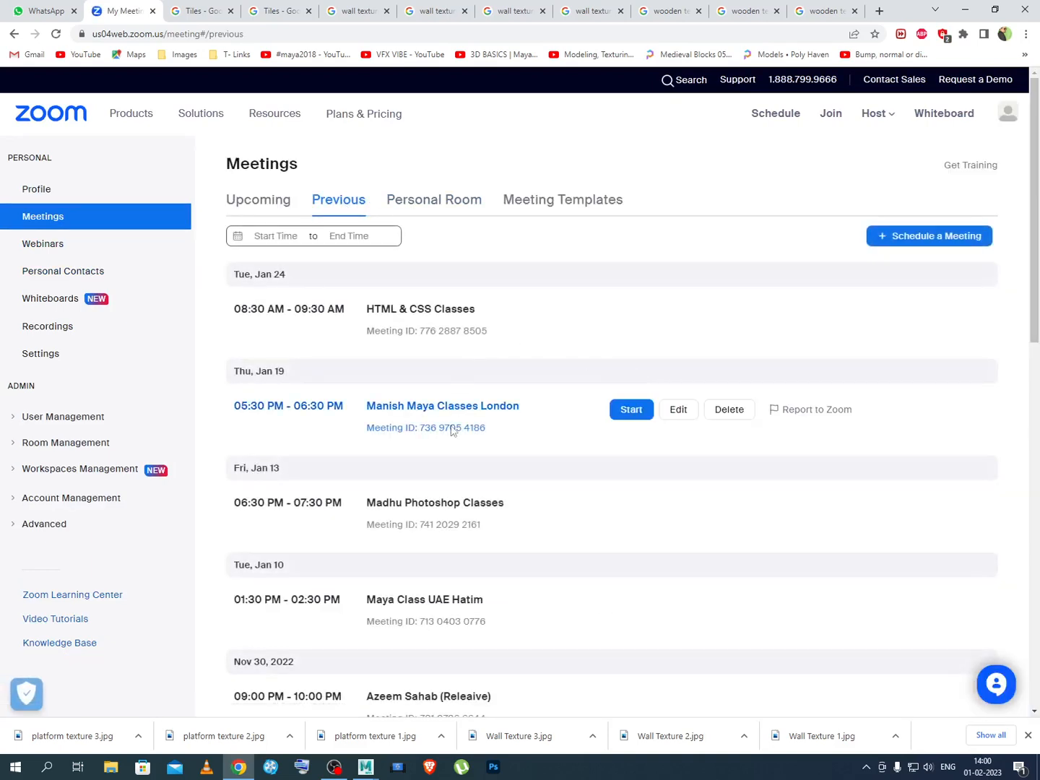
Start the Jan 10 Maya class meeting from the previous meetings list and open the pinned self-chat in WhatsApp Web
mouse_move(524, 514)
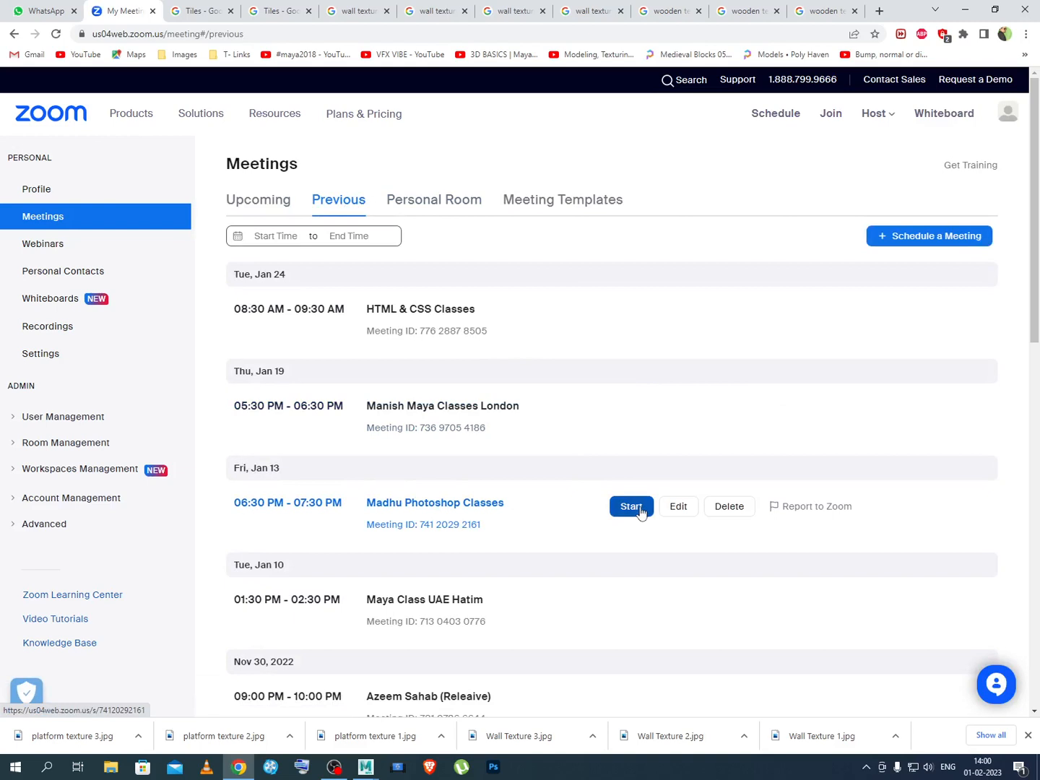
left_click(630, 602)
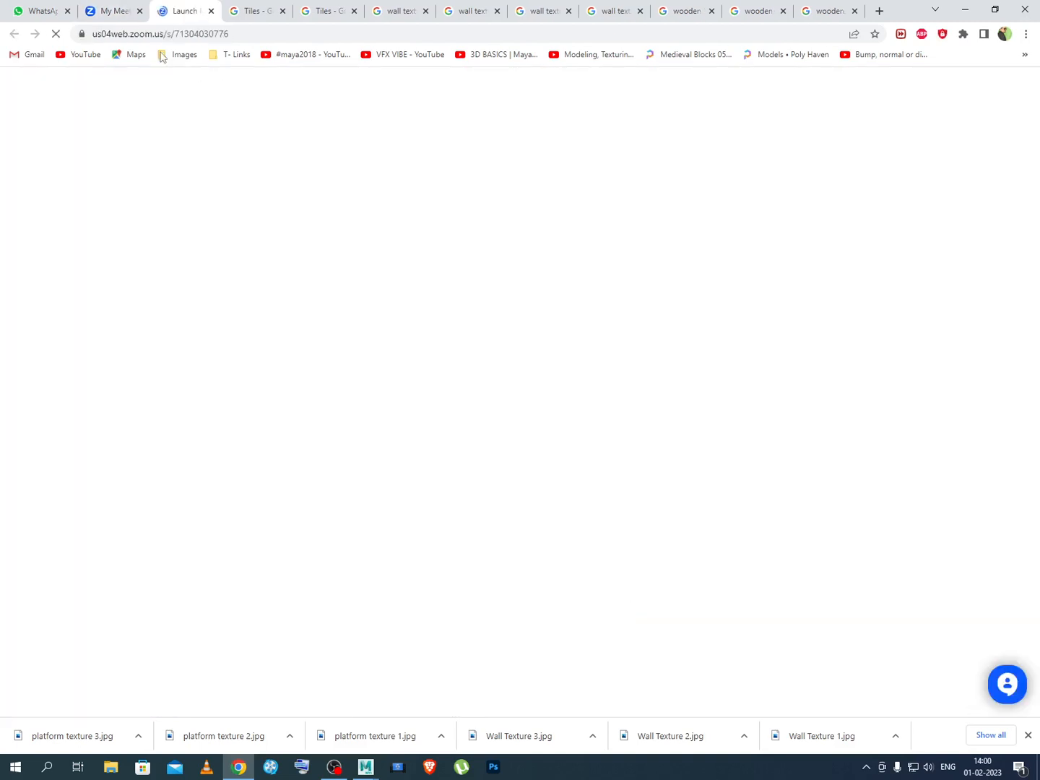
left_click(56, 11)
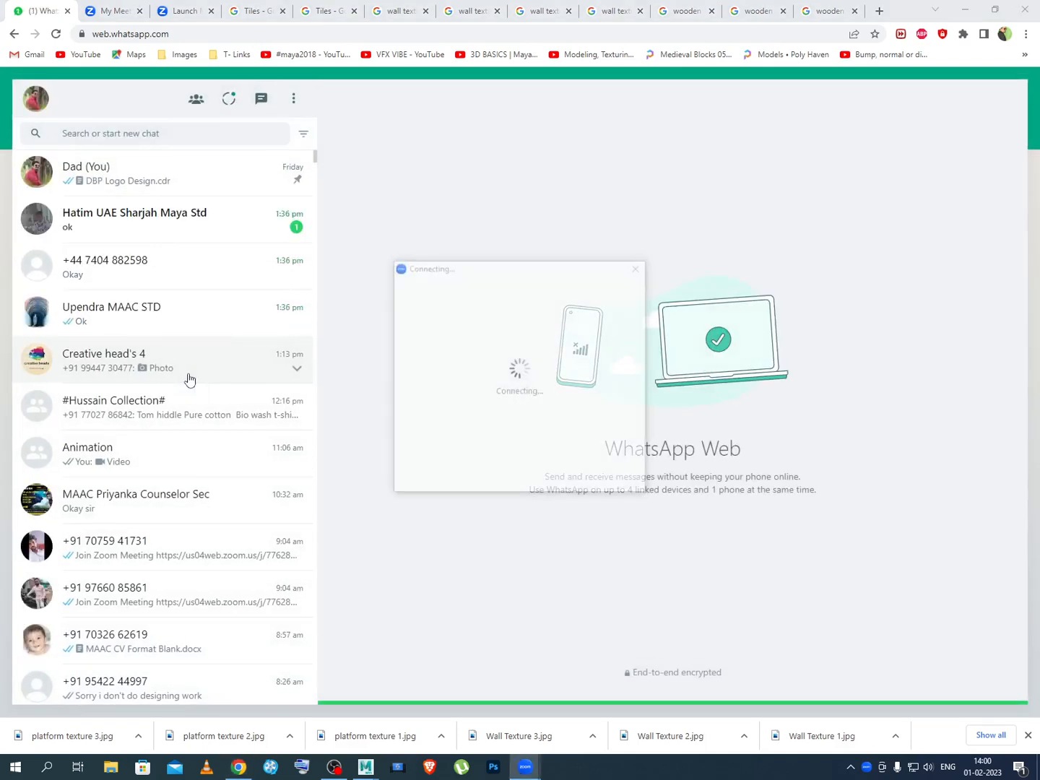
left_click(143, 186)
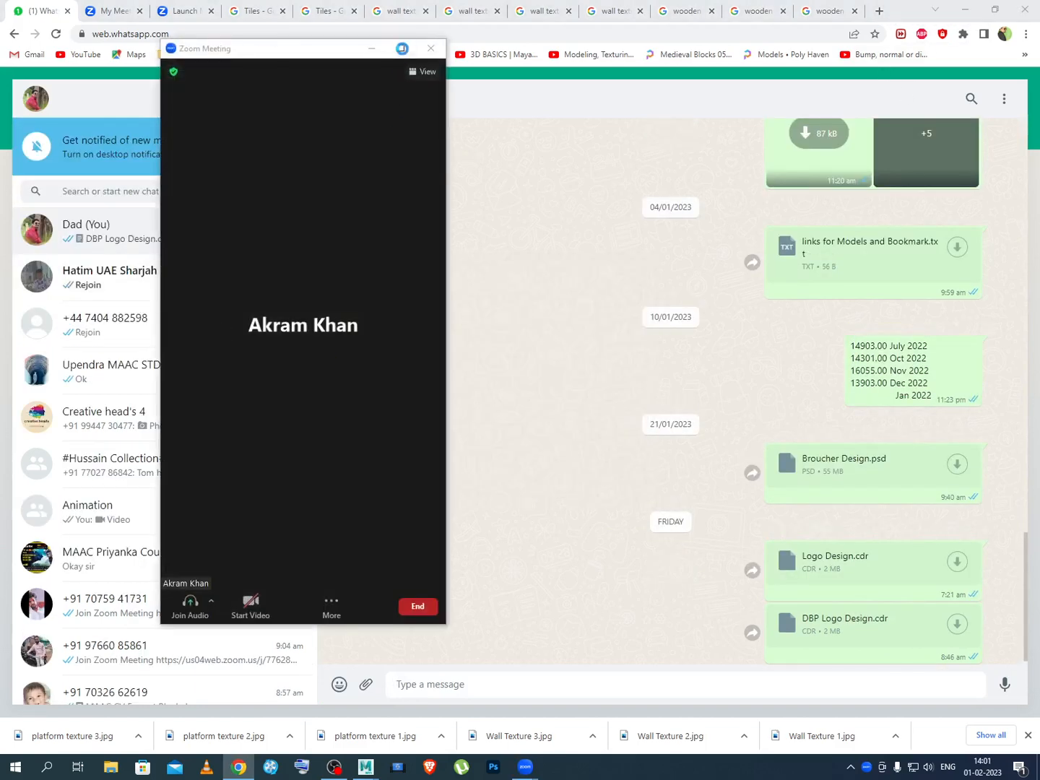
Maximize the Zoom meeting window, admit the waiting participant and share the screen in the meeting
left_click(402, 49)
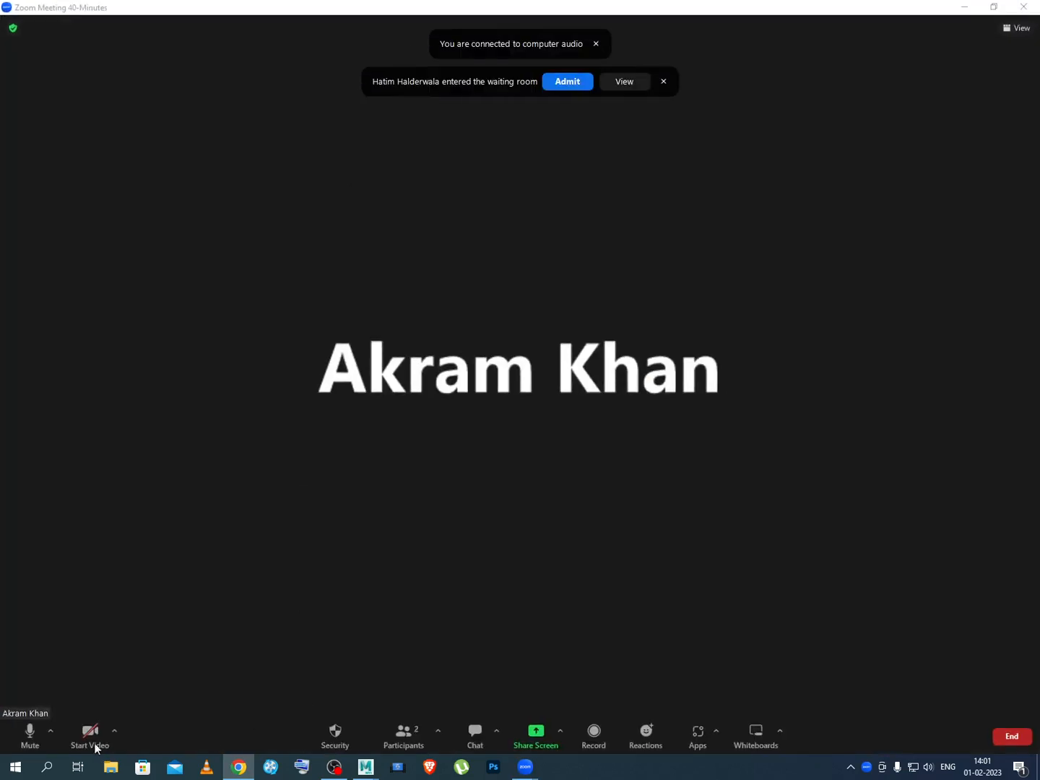
left_click(568, 82)
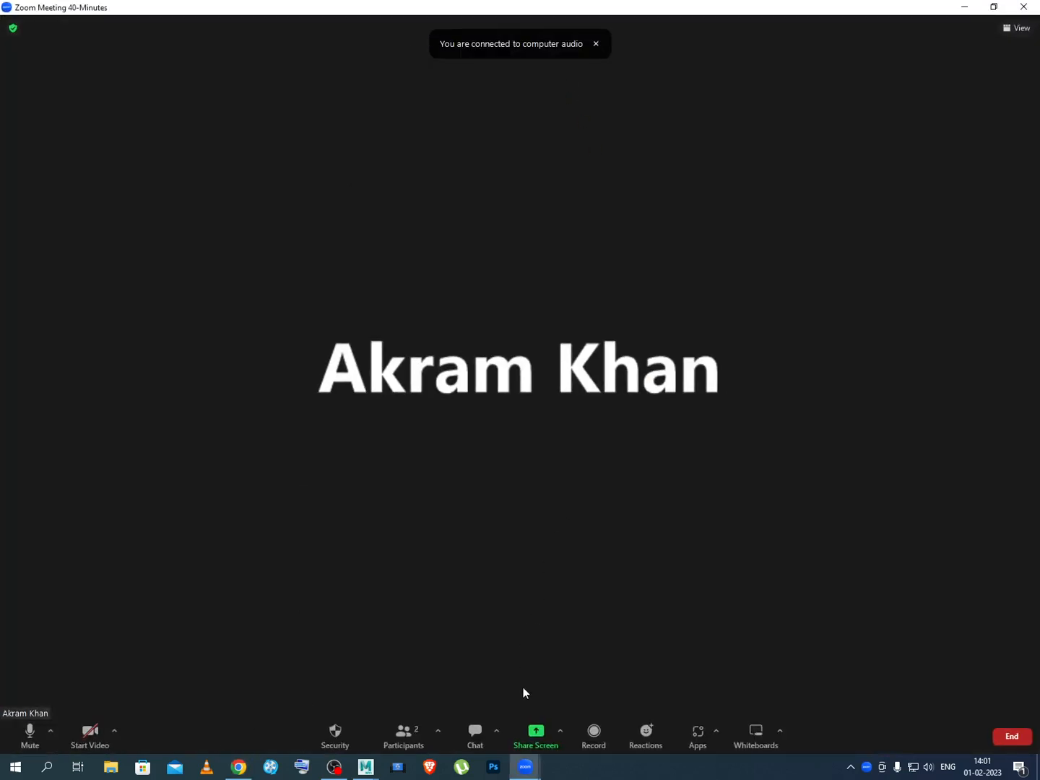
left_click(560, 738)
left_click(602, 682)
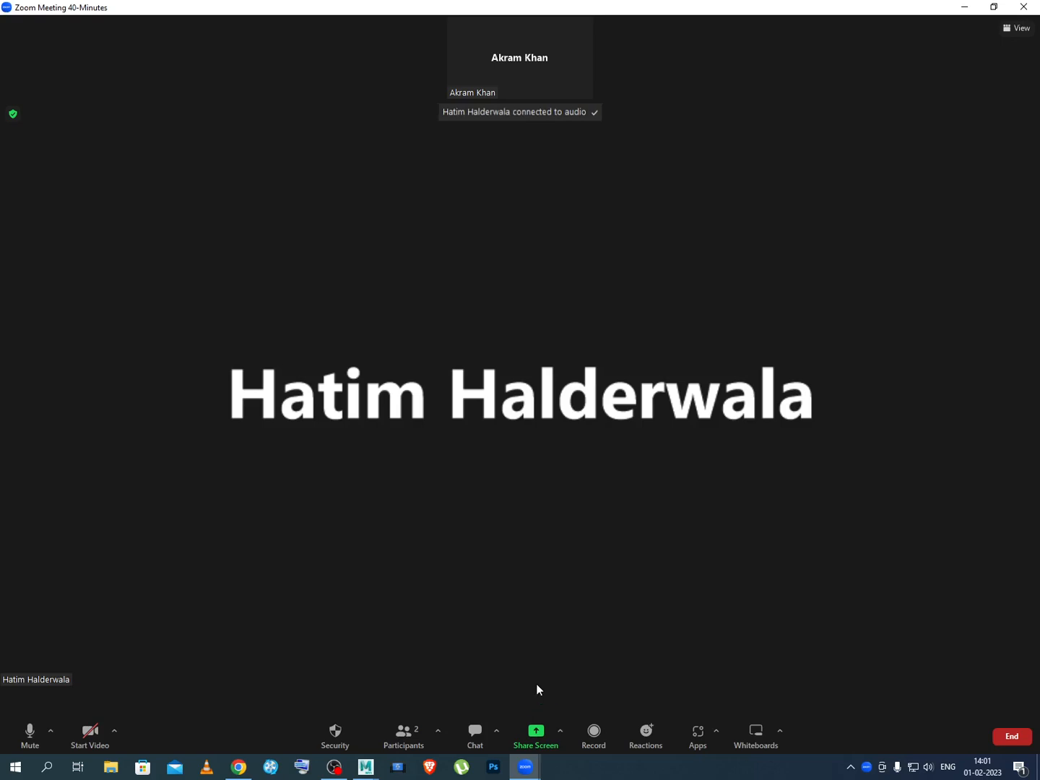
left_click(536, 742)
left_click(807, 564)
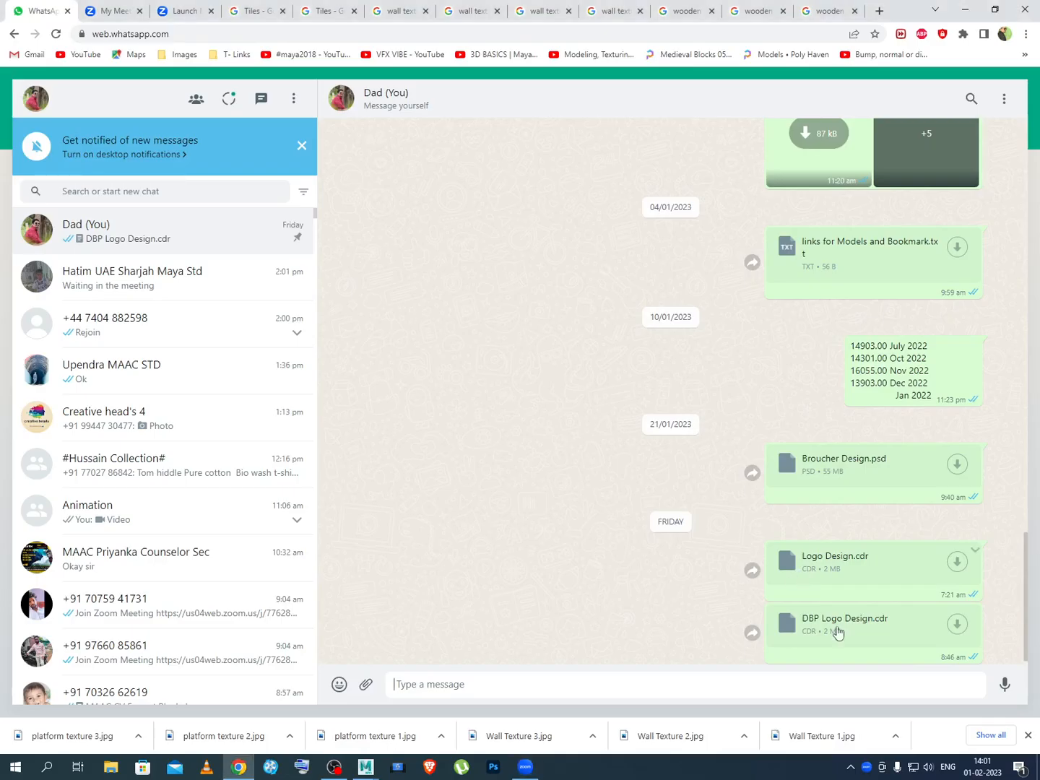
Minimize Chrome to return to Maya and try to hide the floating meeting controls
left_click(962, 9)
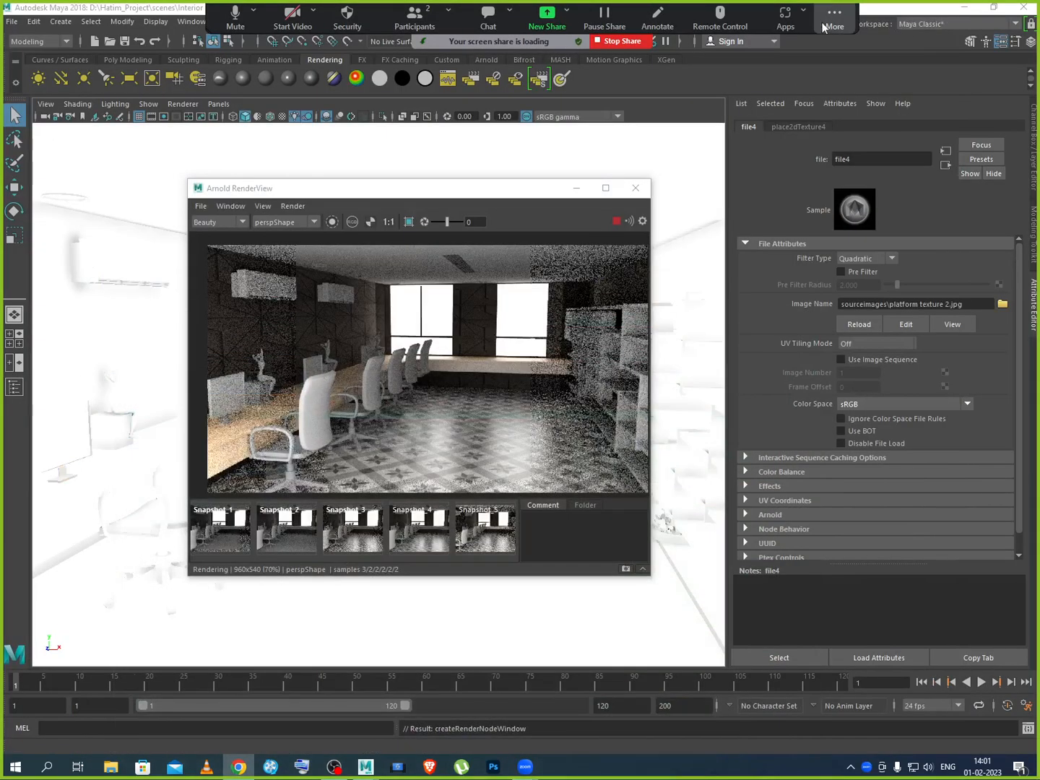
left_click(836, 27)
left_click(860, 120)
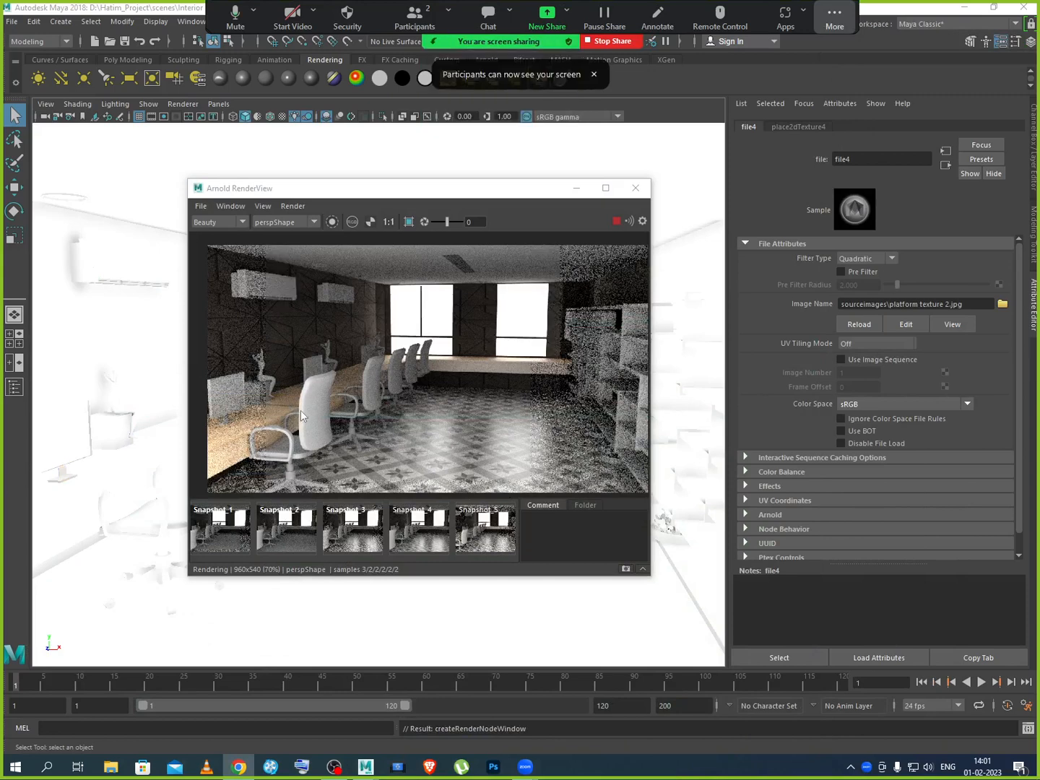
Examine the desk texture in the live Arnold render, stop rendering and compare Snapshot_4 with Snapshot_5
left_click(458, 304)
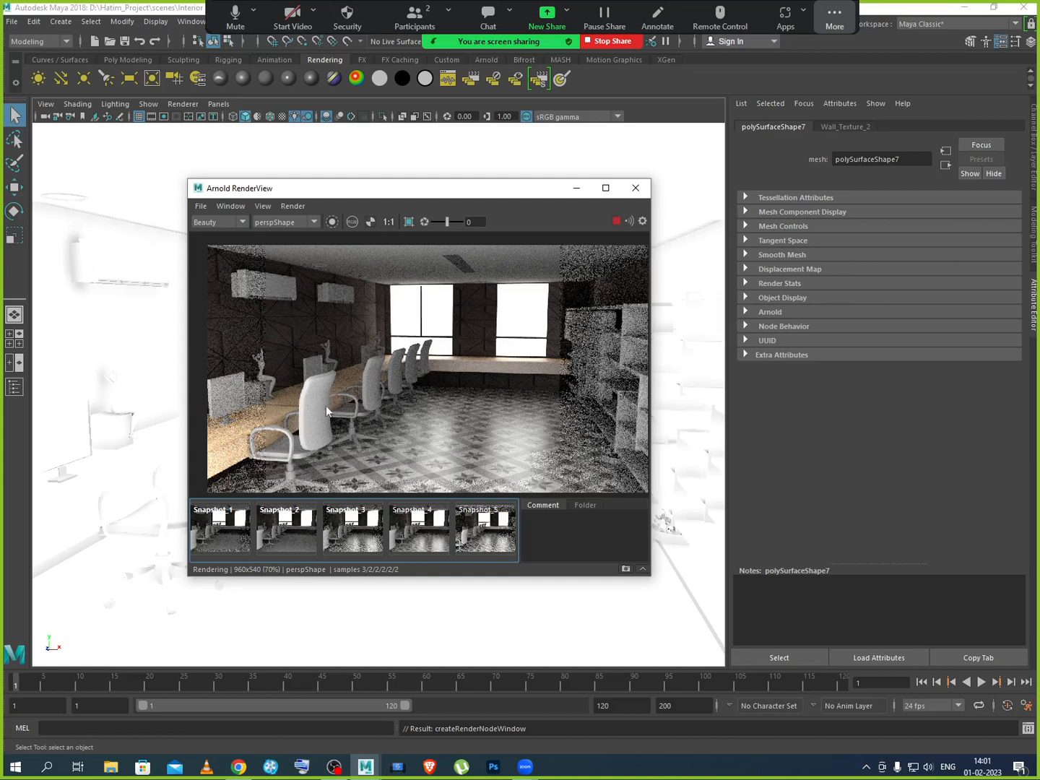
scroll(290, 397, "up", 3)
scroll(299, 423, "down", 2)
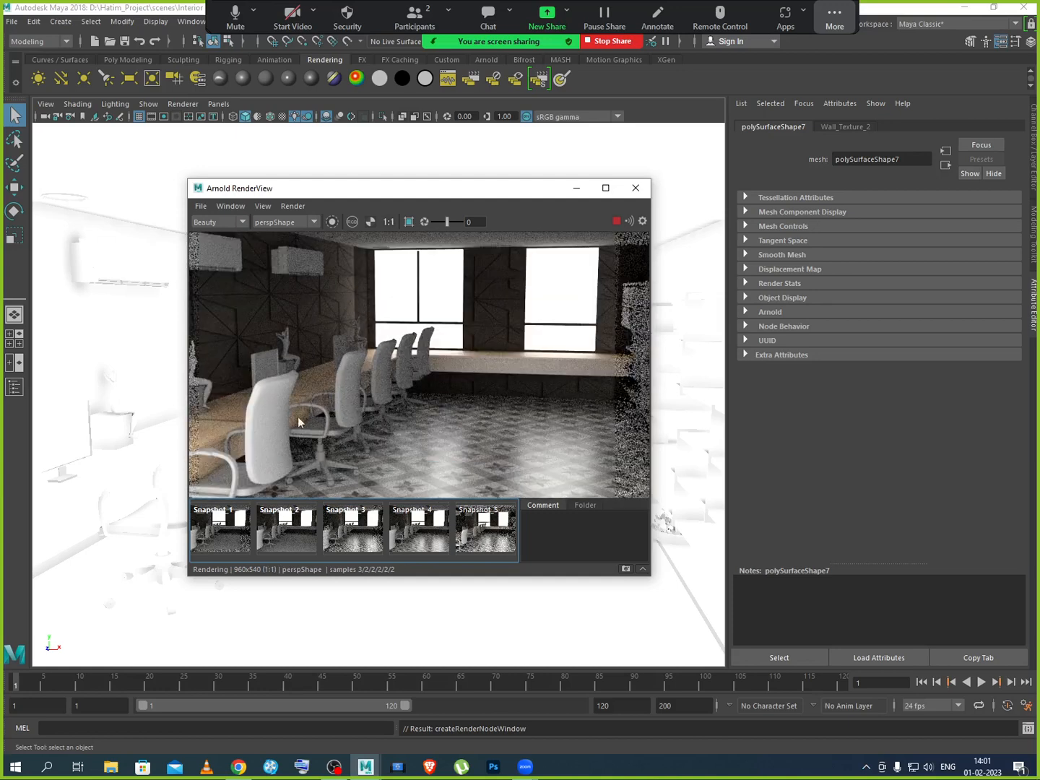
left_click(617, 221)
left_click(407, 541)
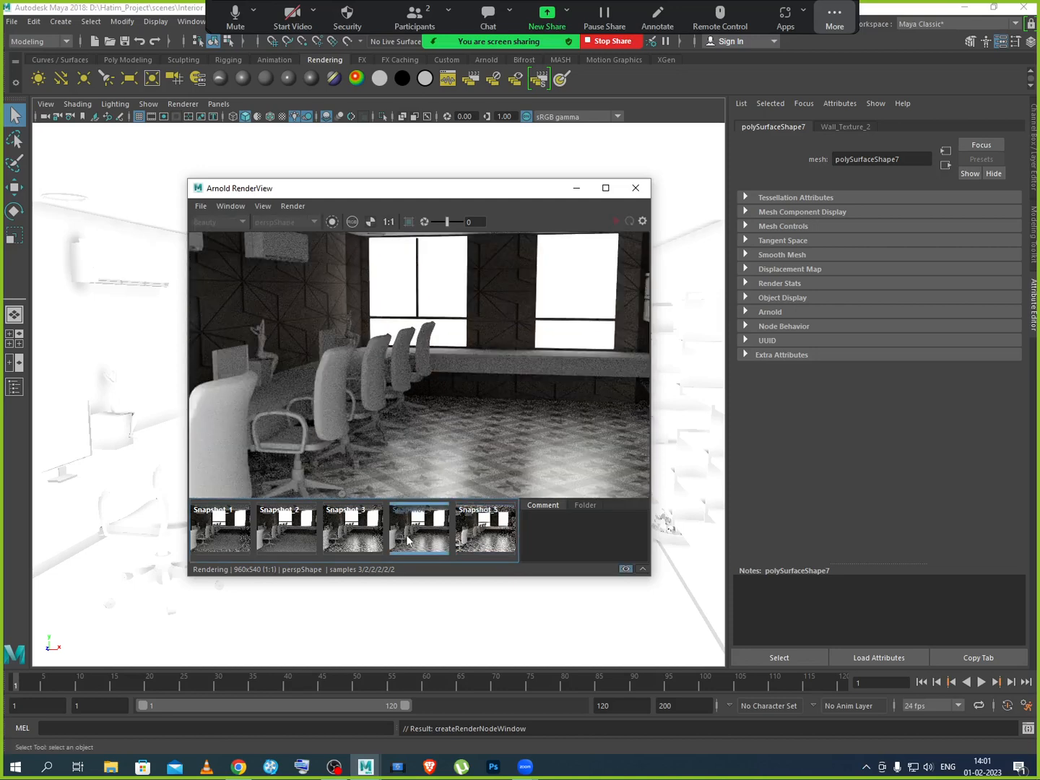
left_click(485, 531)
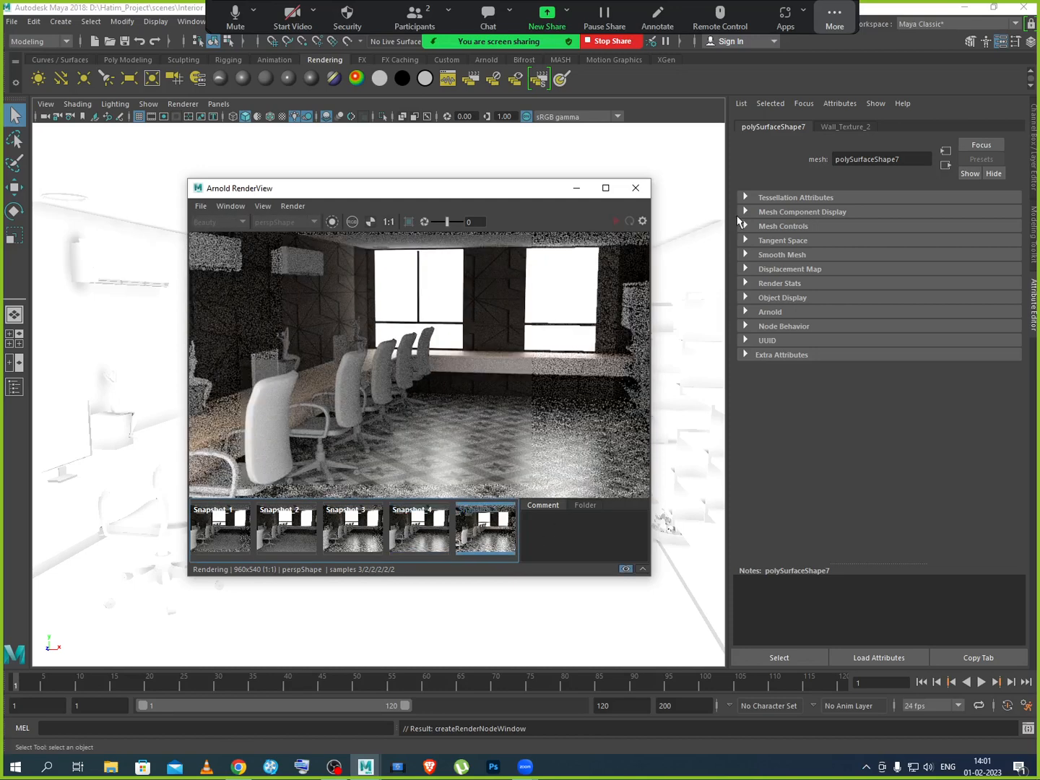
Hide the floating meeting controls and display the attributes of the Wall_Texture_2 material
left_click(835, 17)
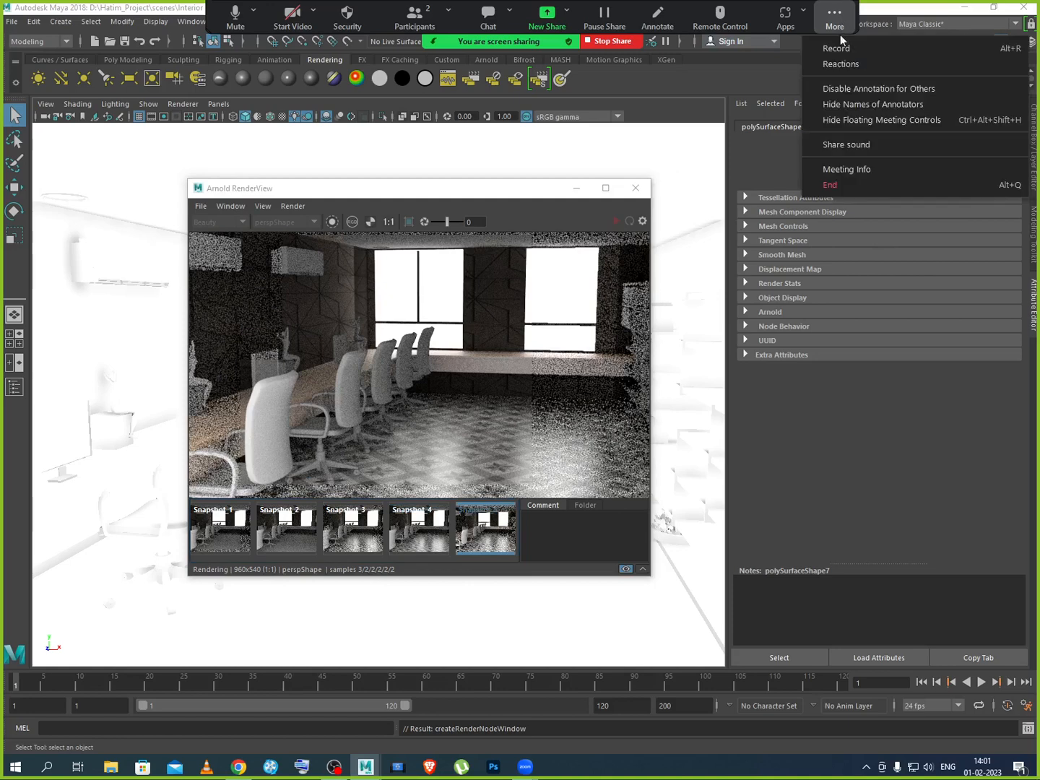
left_click(858, 121)
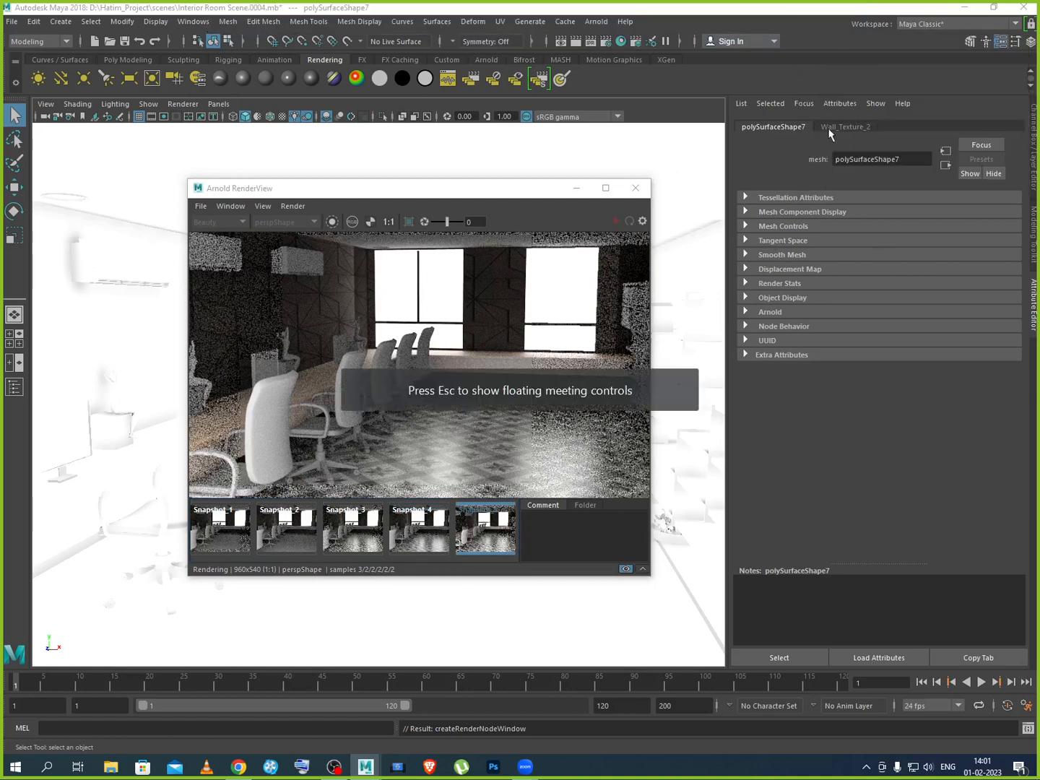
left_click(833, 127)
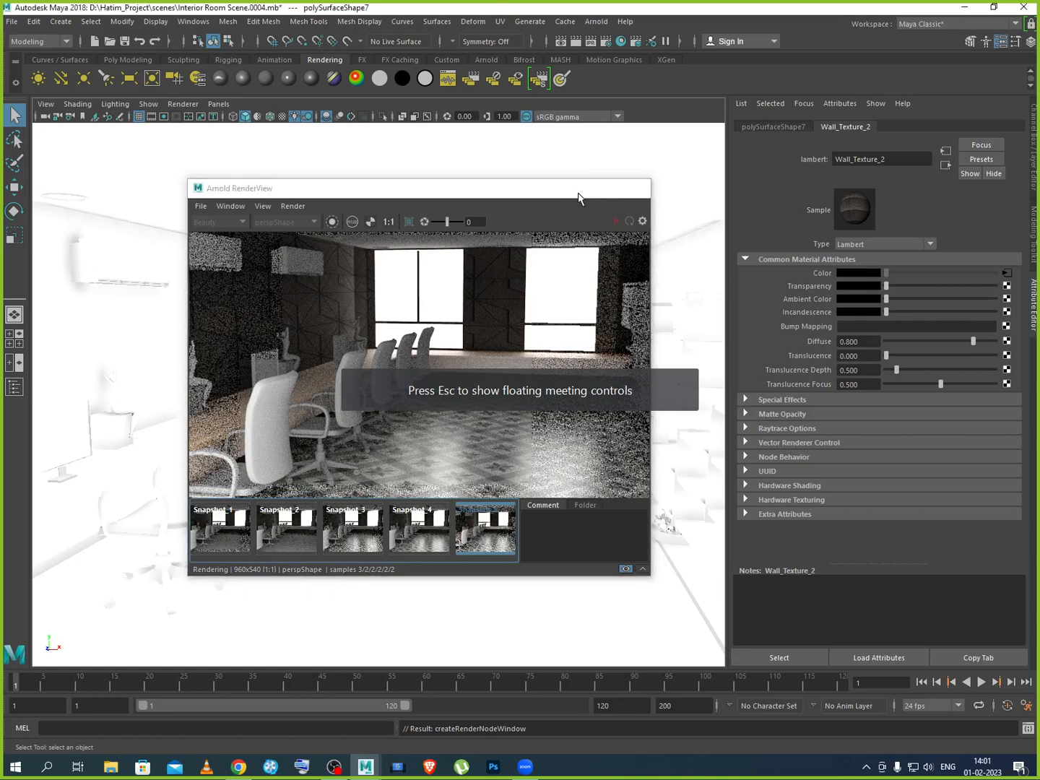
Minimize the Arnold RenderView window and select the long desk platform in the room
left_click(577, 188)
left_click(268, 429)
left_click(507, 417)
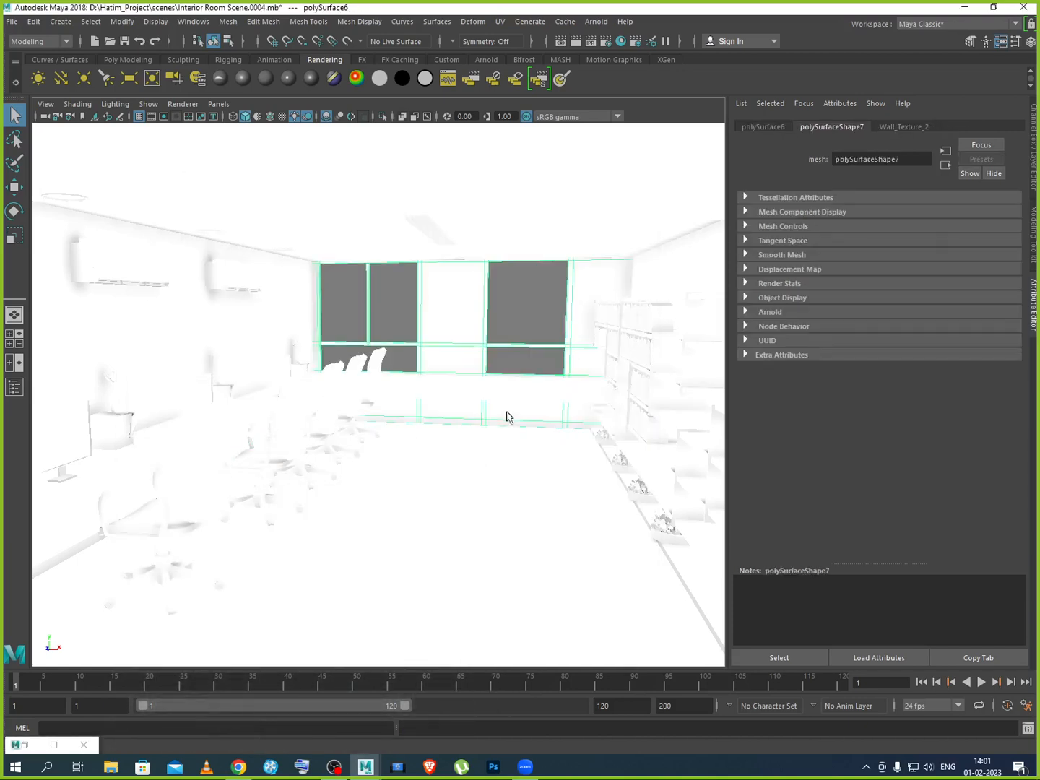
left_click(47, 561)
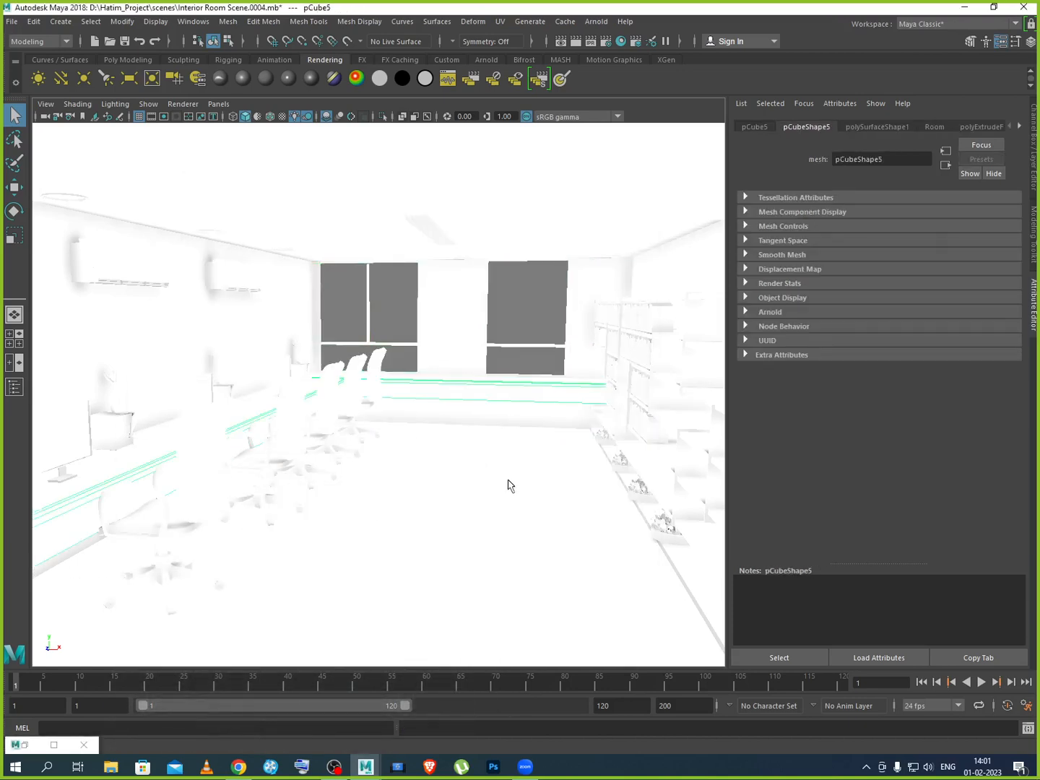
scroll(179, 415, "down", 3)
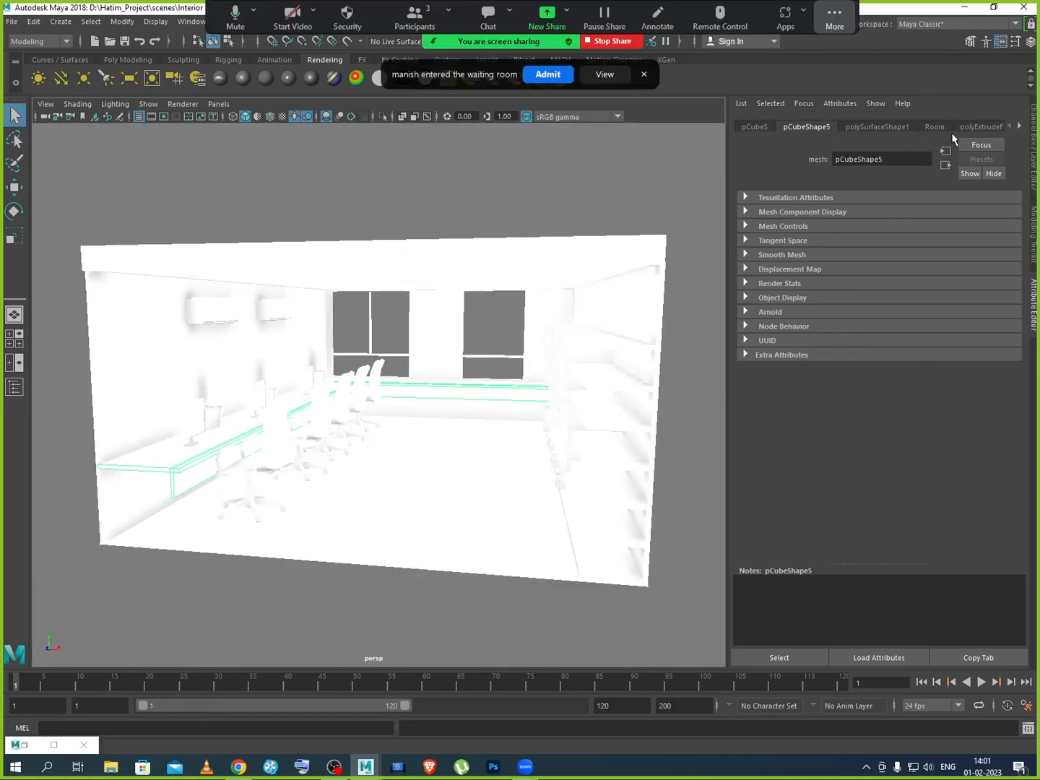
Admit the participant from the waiting room and delete the construction history of the selected desk
left_click(550, 78)
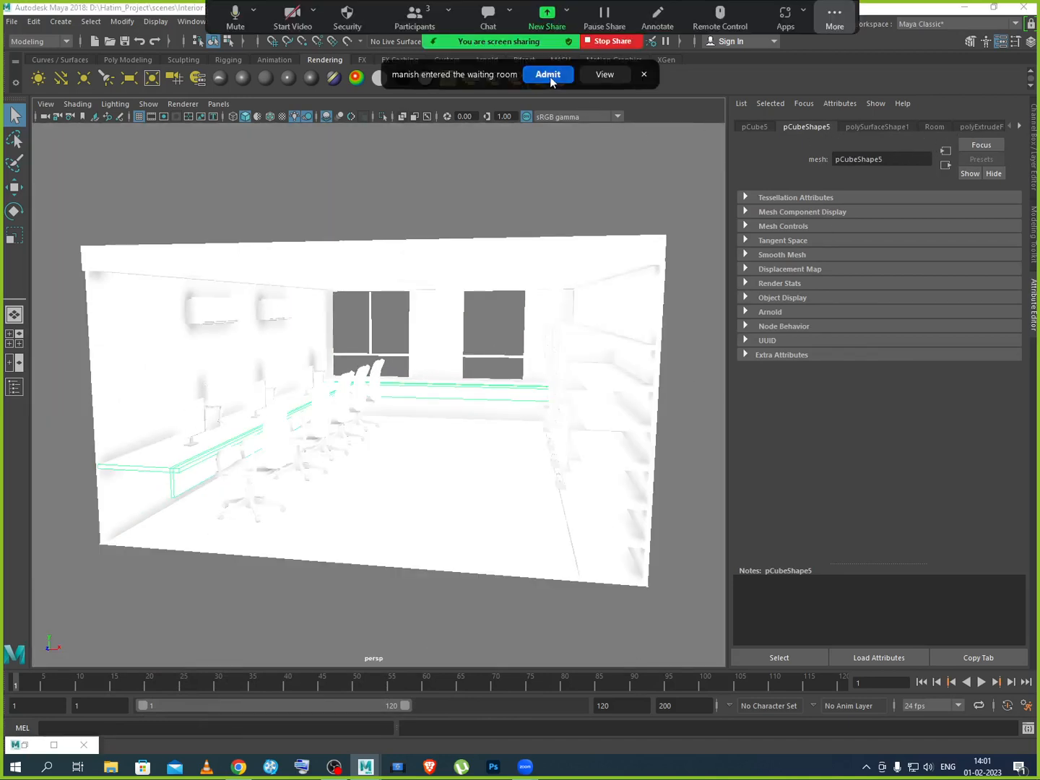
left_click(34, 22)
mouse_move(101, 181)
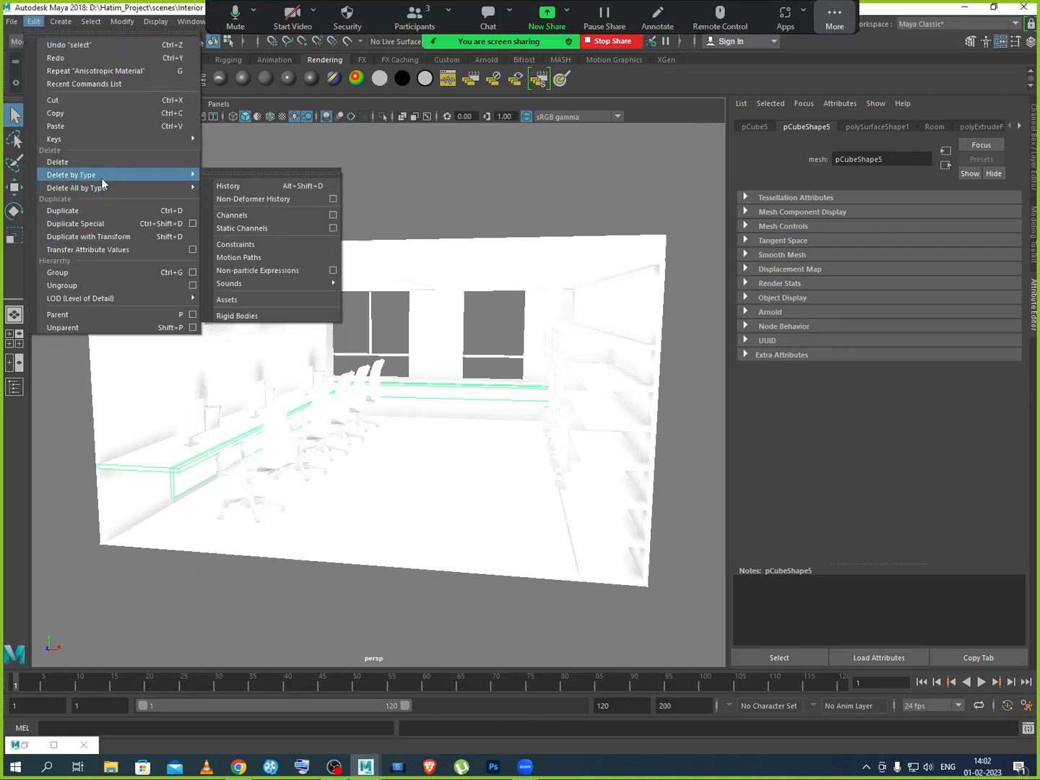
left_click(249, 186)
Rename the desk's anisotropic material to Platform_Texture
left_click(910, 127)
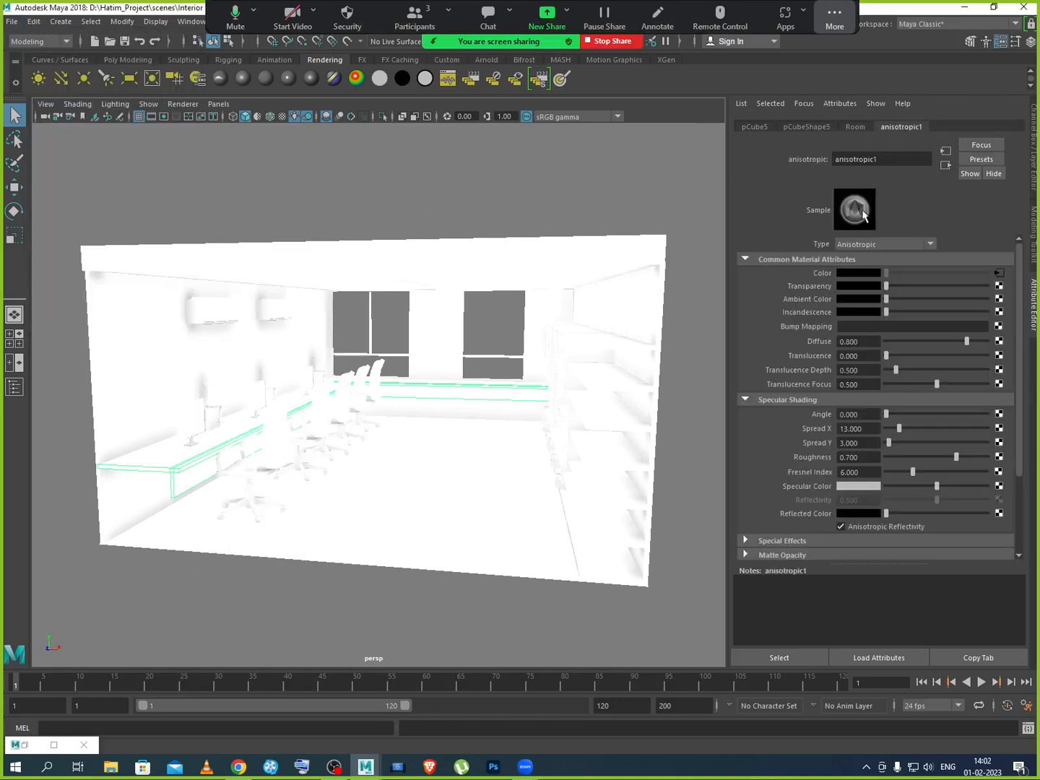
left_click_drag(880, 160, 795, 160)
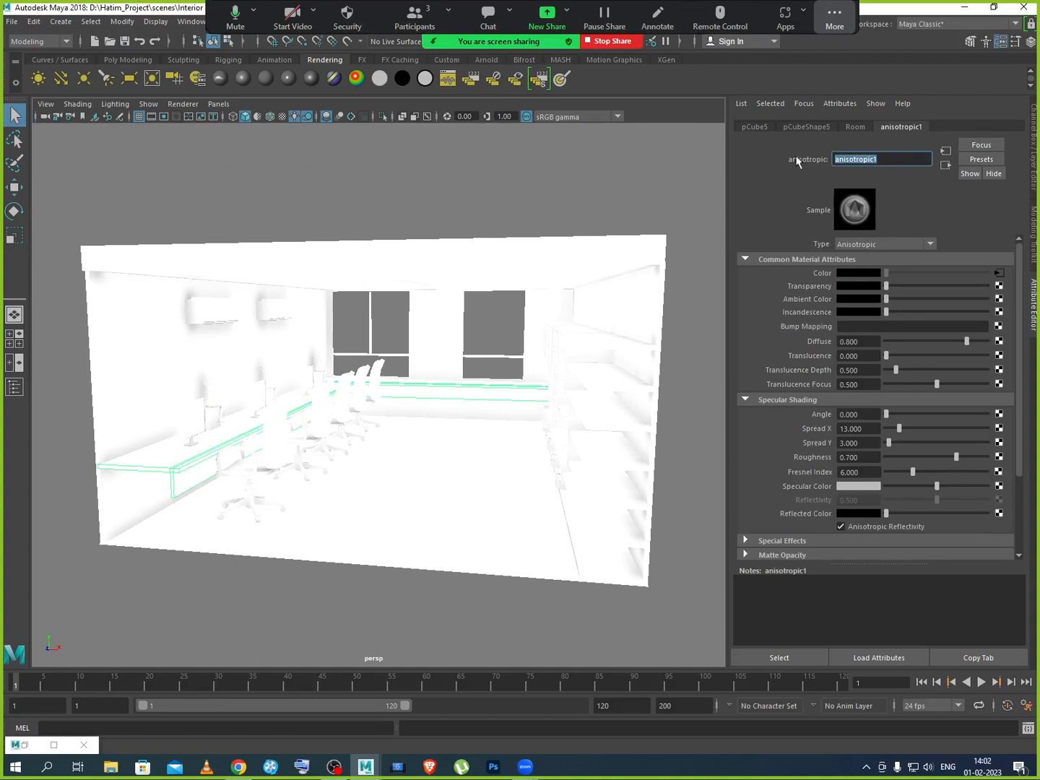
type("Platform_Texture")
key("Return")
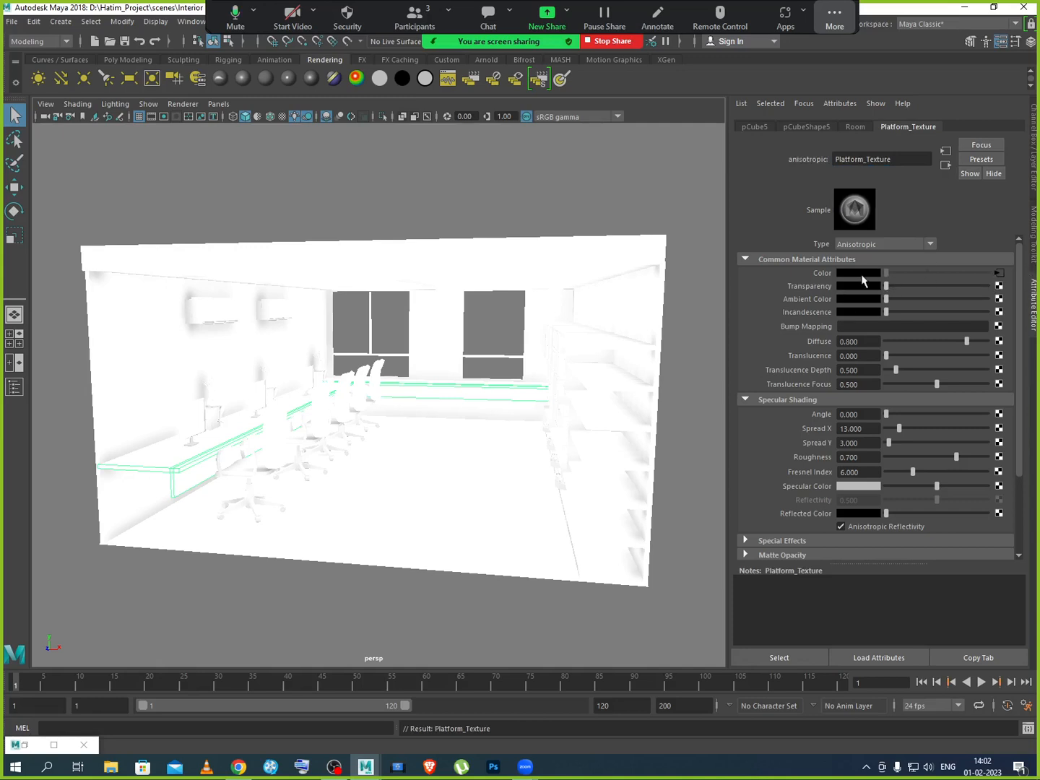
Preview the texture images and replace the desk material's color image with "platform texture 2.tx" from the sourceimages folder
left_click(998, 277)
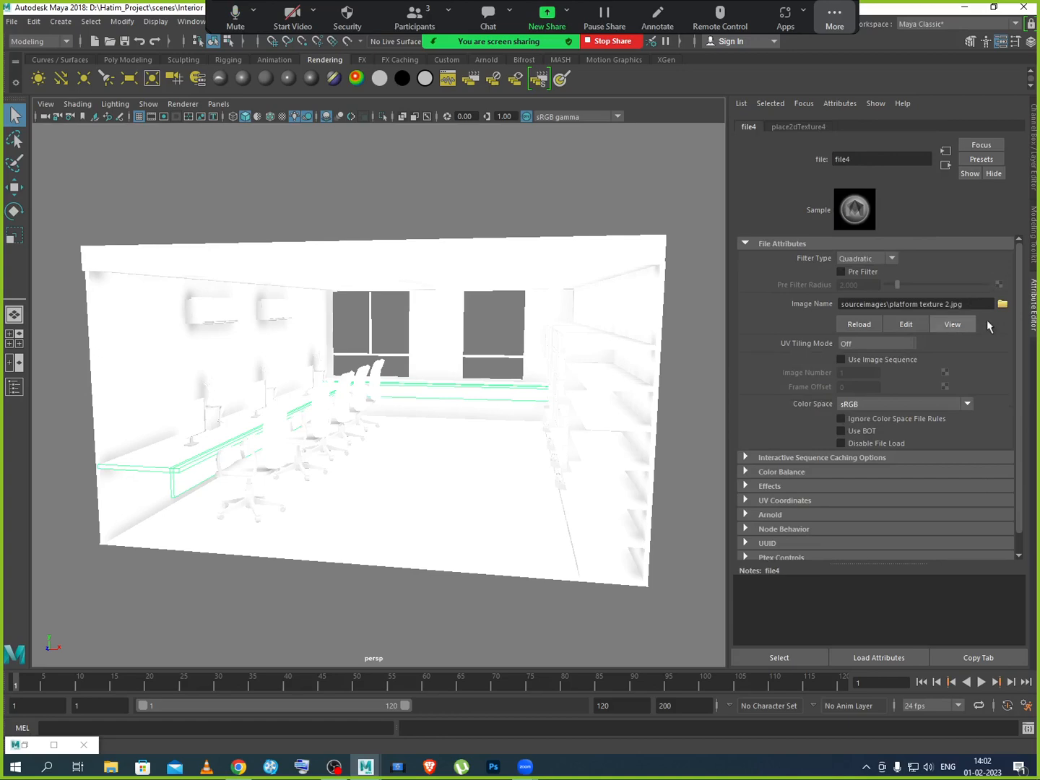
left_click(1003, 303)
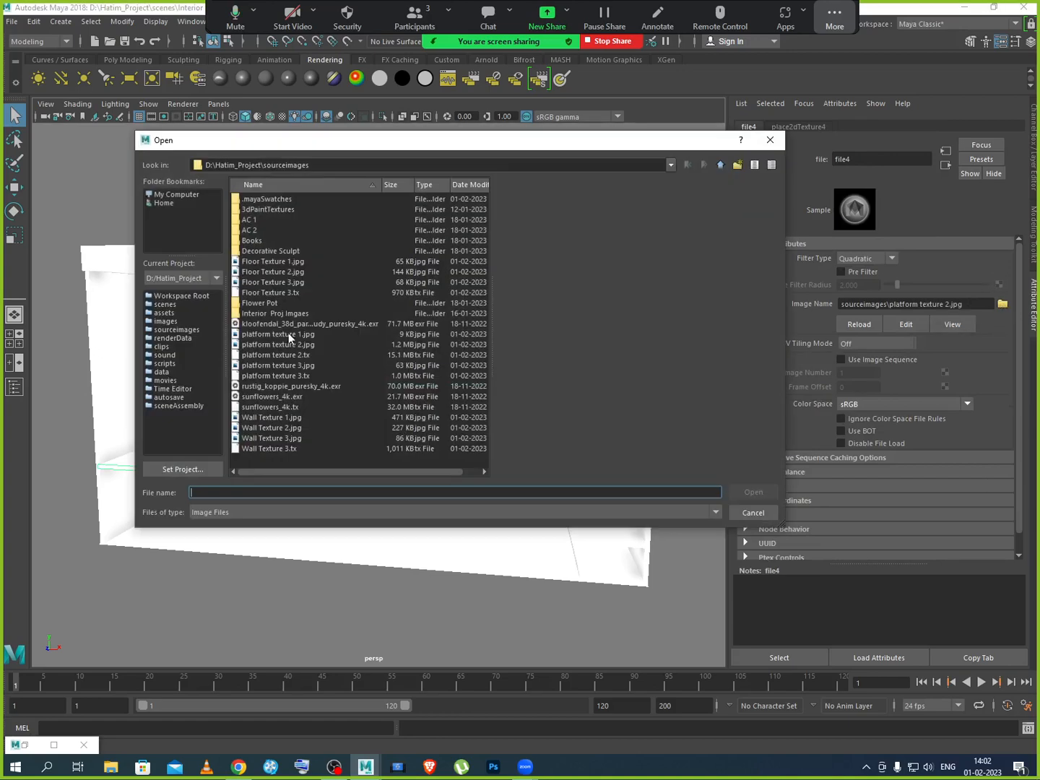
left_click(290, 264)
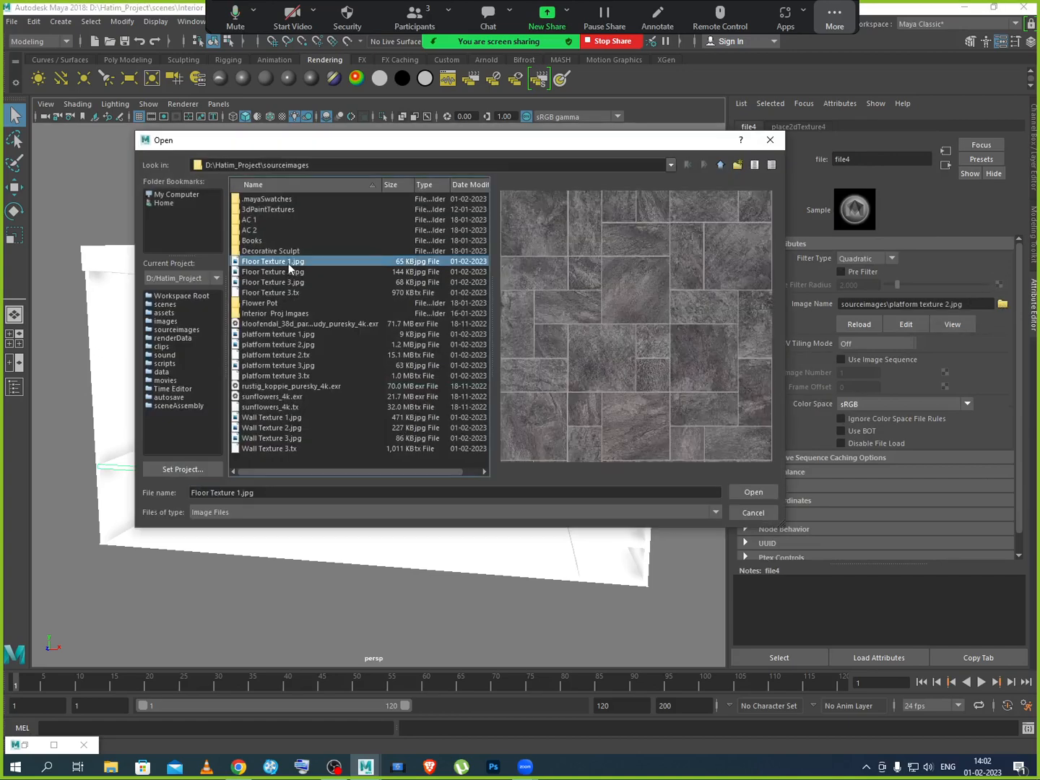
left_click(291, 345)
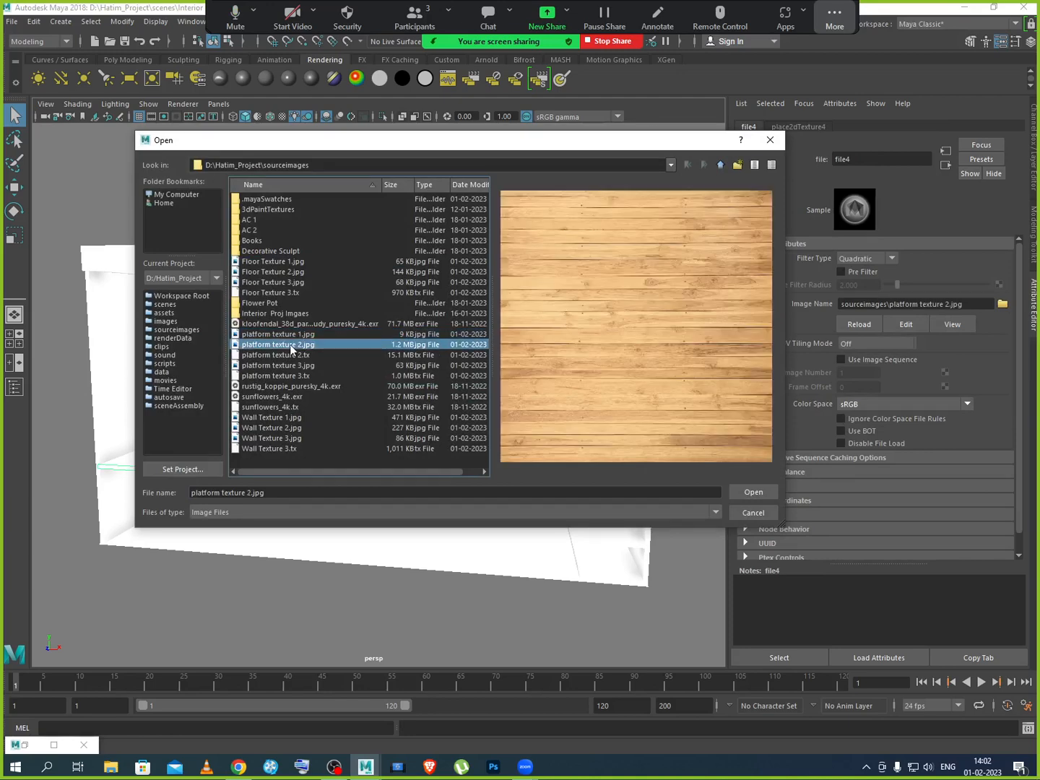
left_click(291, 355)
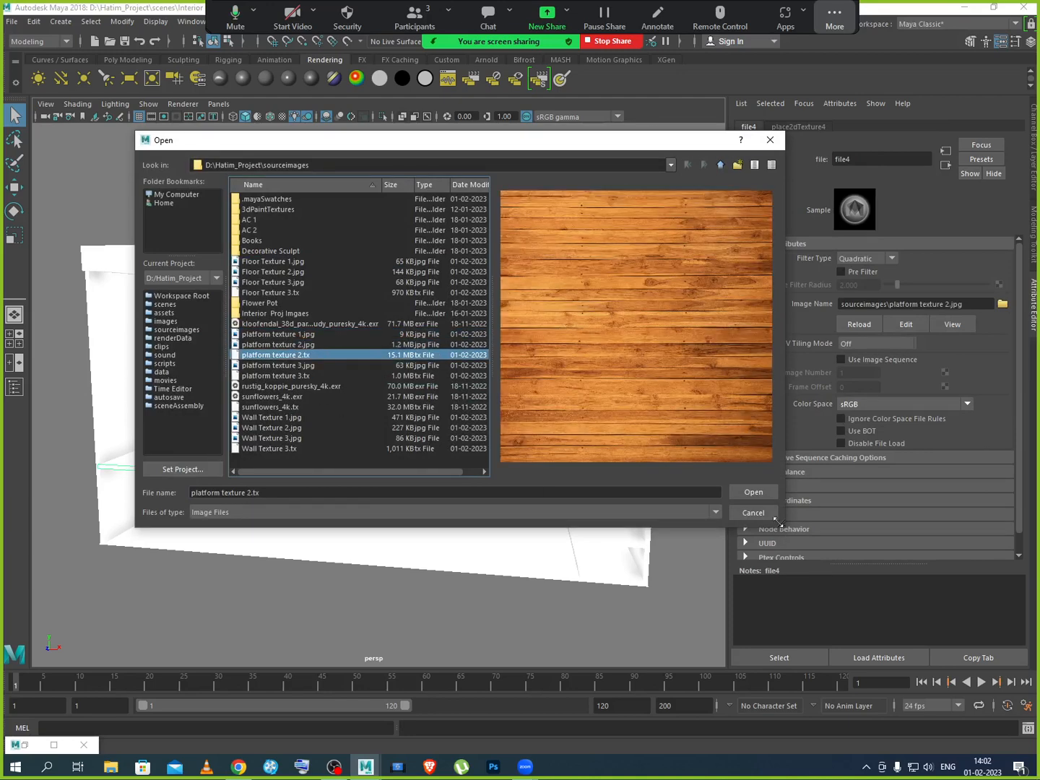
left_click(753, 491)
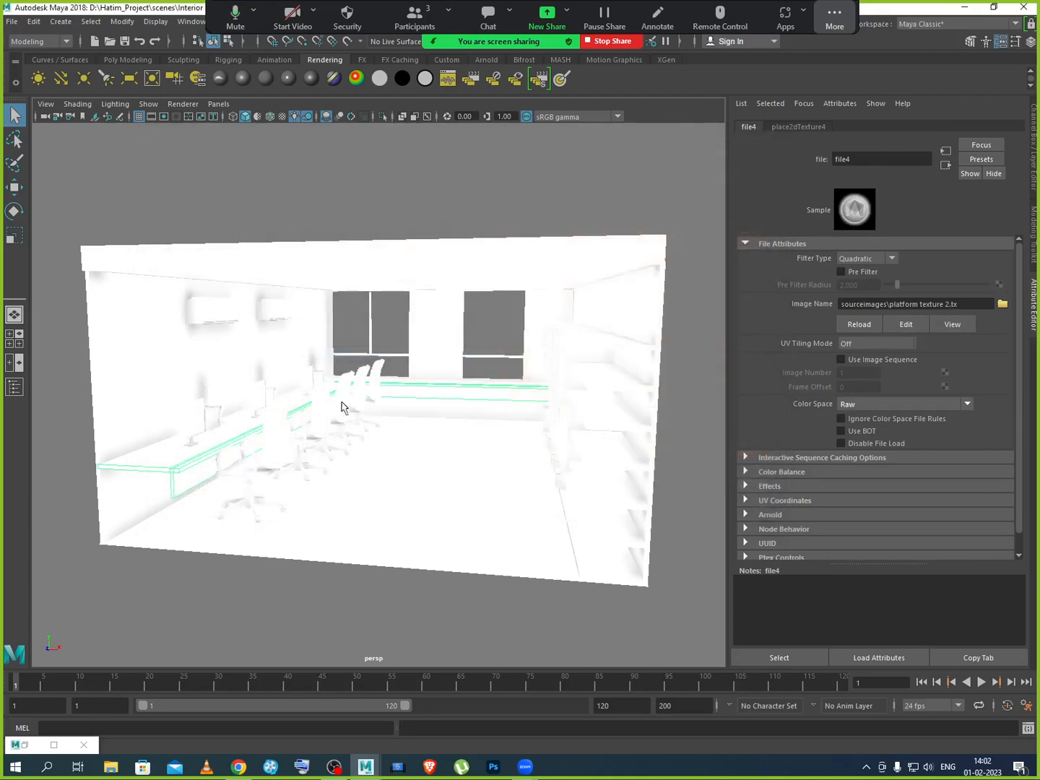
Restore the Arnold RenderView window, switch from Snapshot_5 back to the current render and pick the side wall in it
scroll(481, 329, "up", 4)
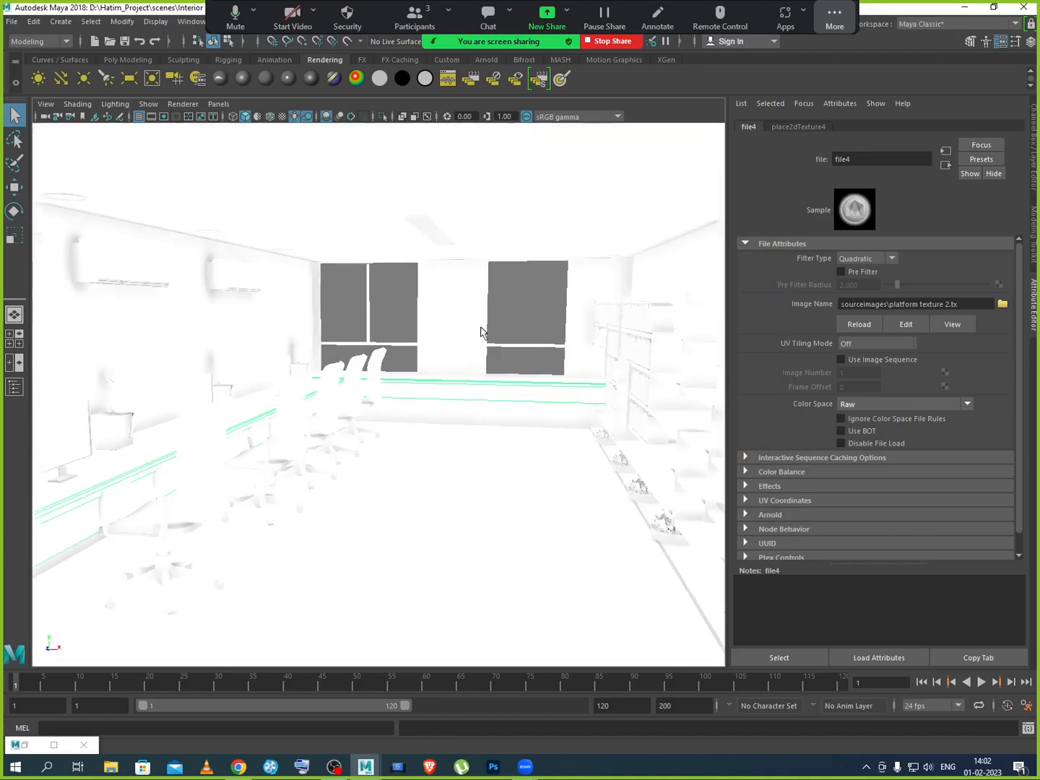
left_click(55, 744)
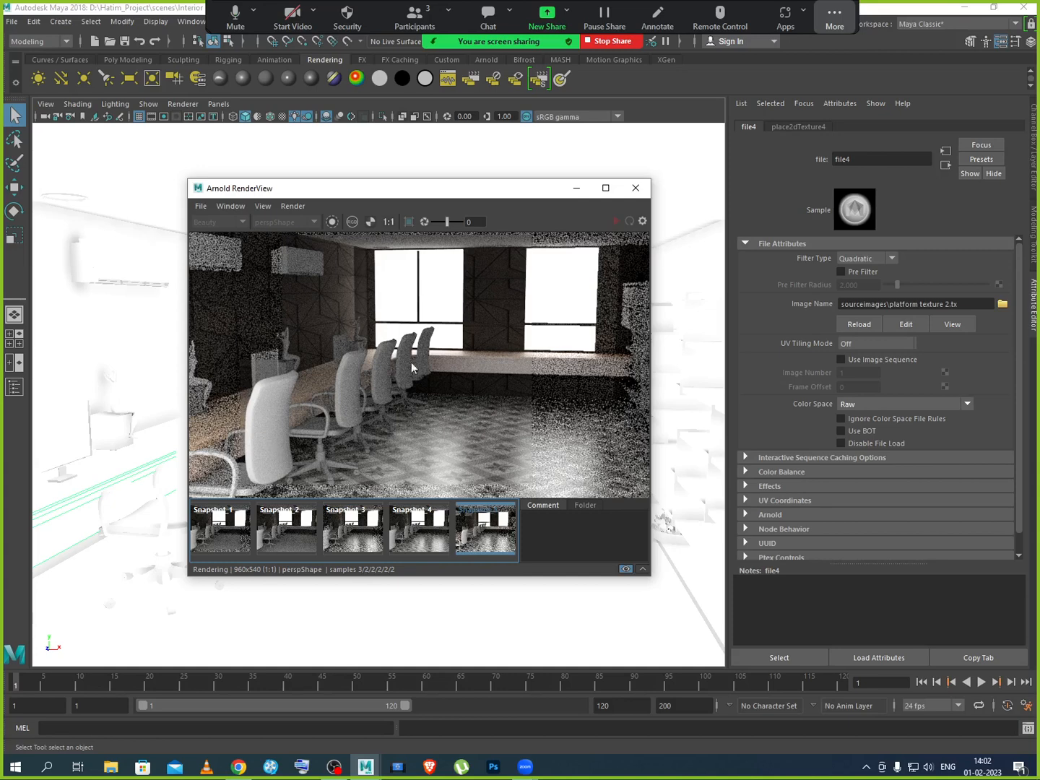
left_click(488, 549)
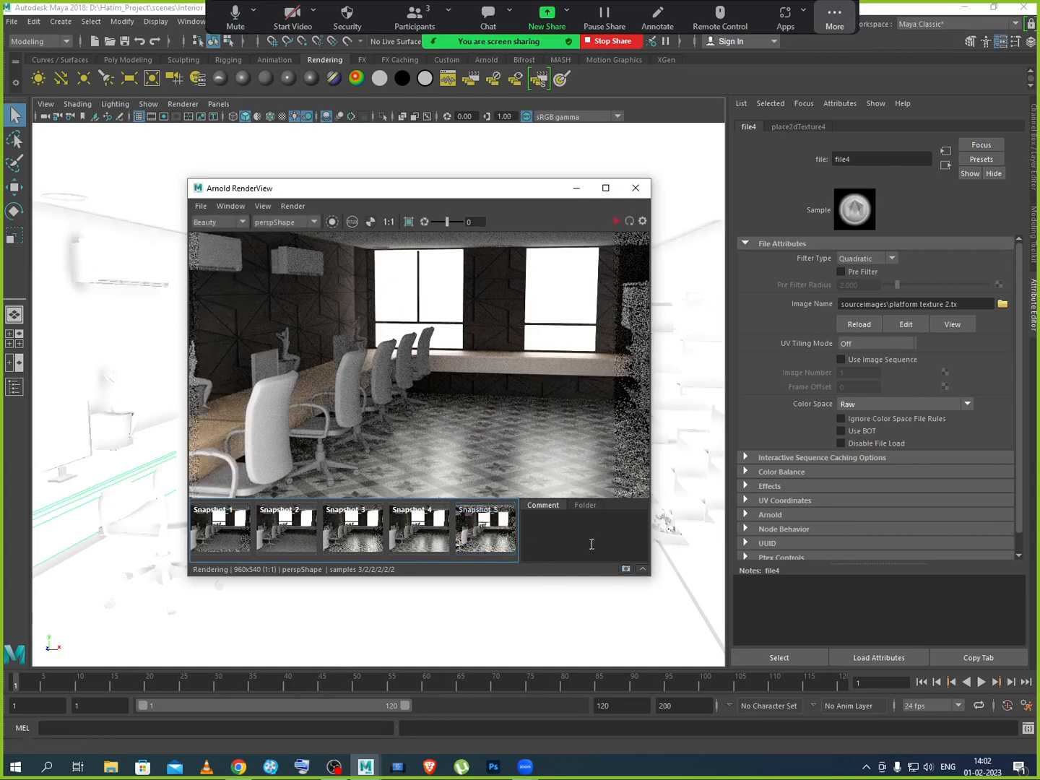
left_click(217, 377)
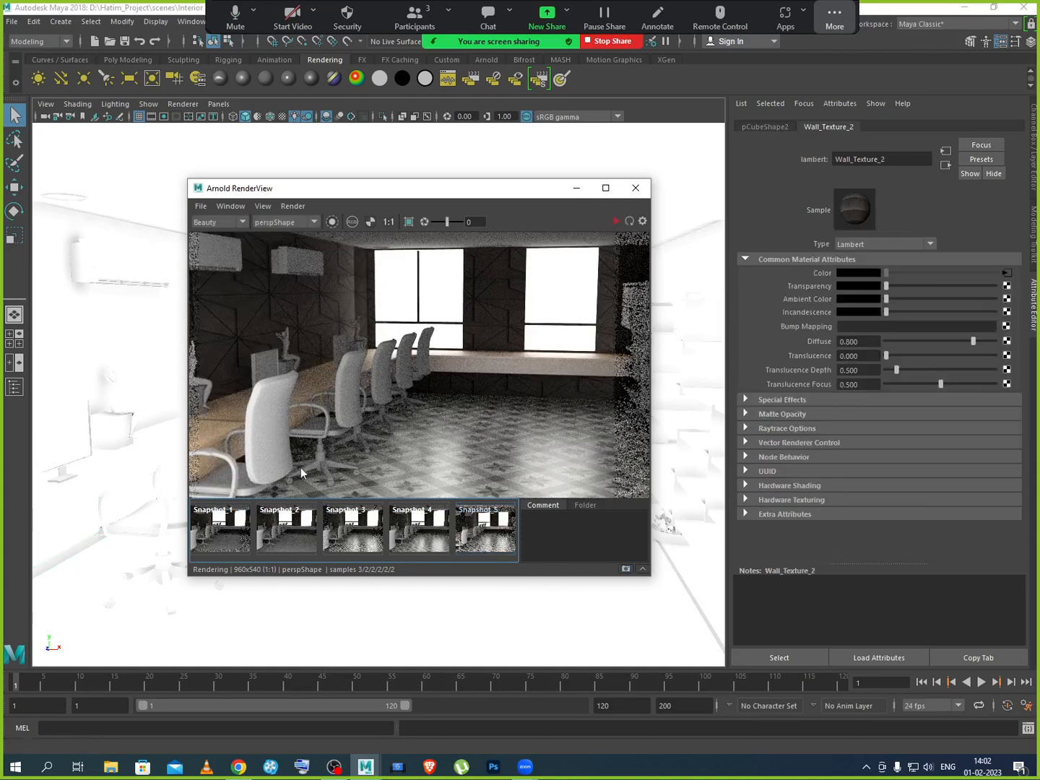
Refresh the full Arnold render of the room and examine the desk's wooden texture and the chairs up close
left_click(628, 221)
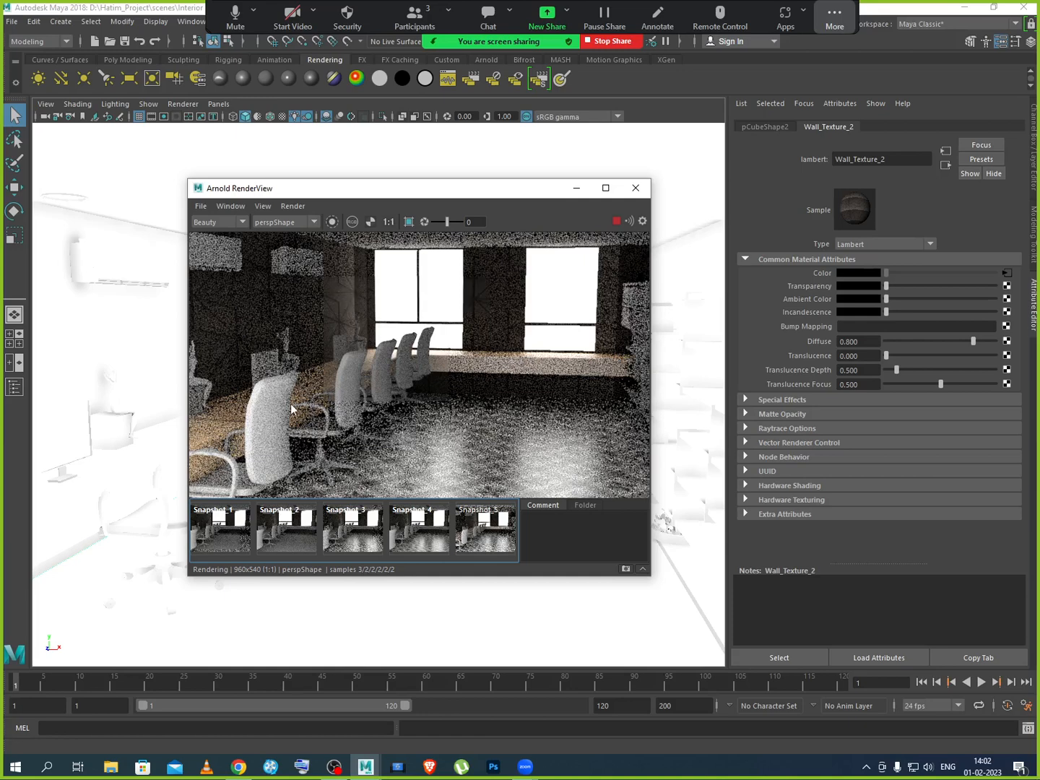
scroll(301, 378, "up", 3)
scroll(300, 372, "down", 2)
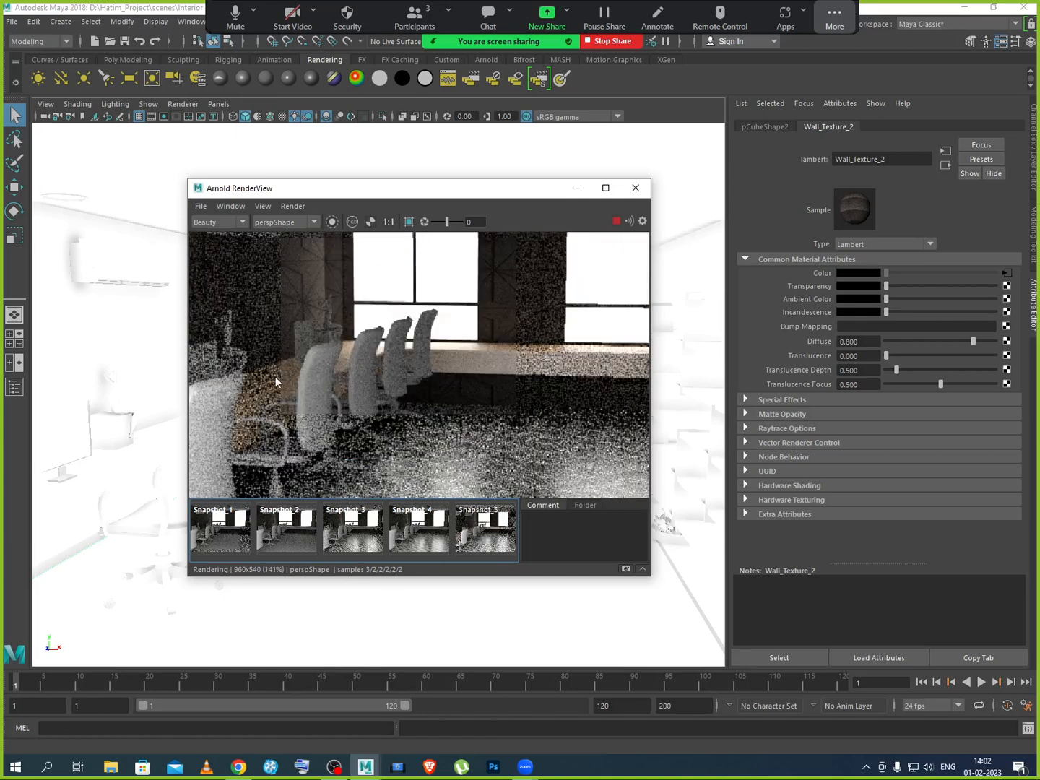
scroll(232, 371, "up", 3)
scroll(248, 383, "down", 3)
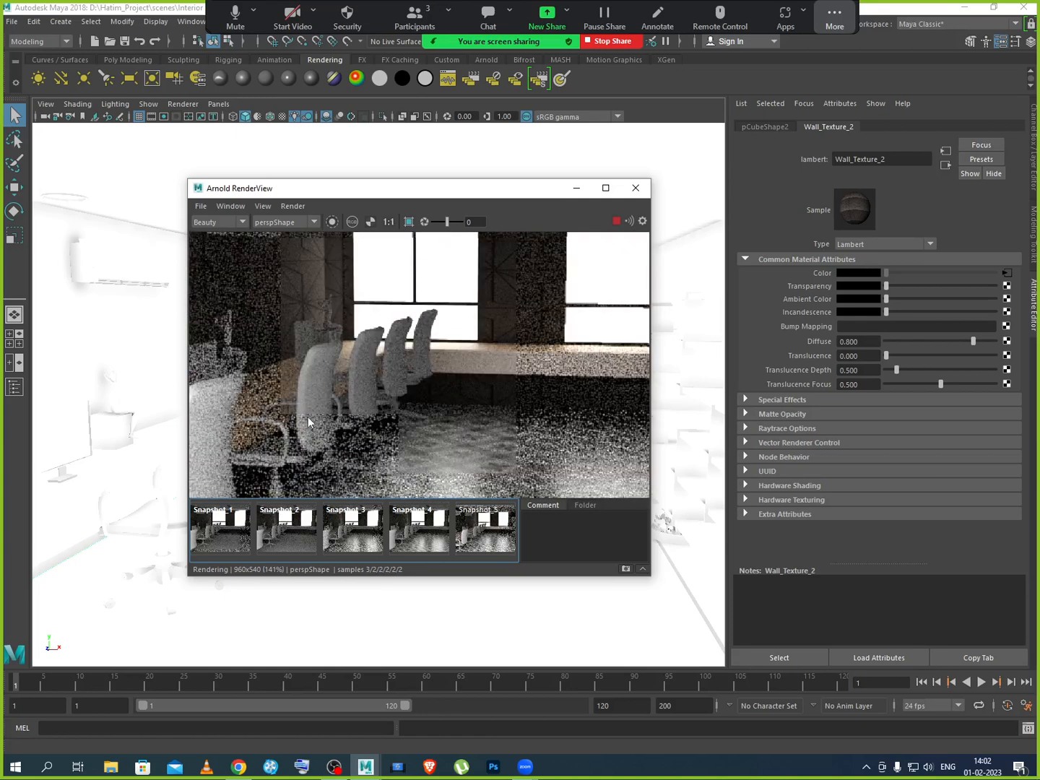
middle_click_drag(308, 422, 427, 444)
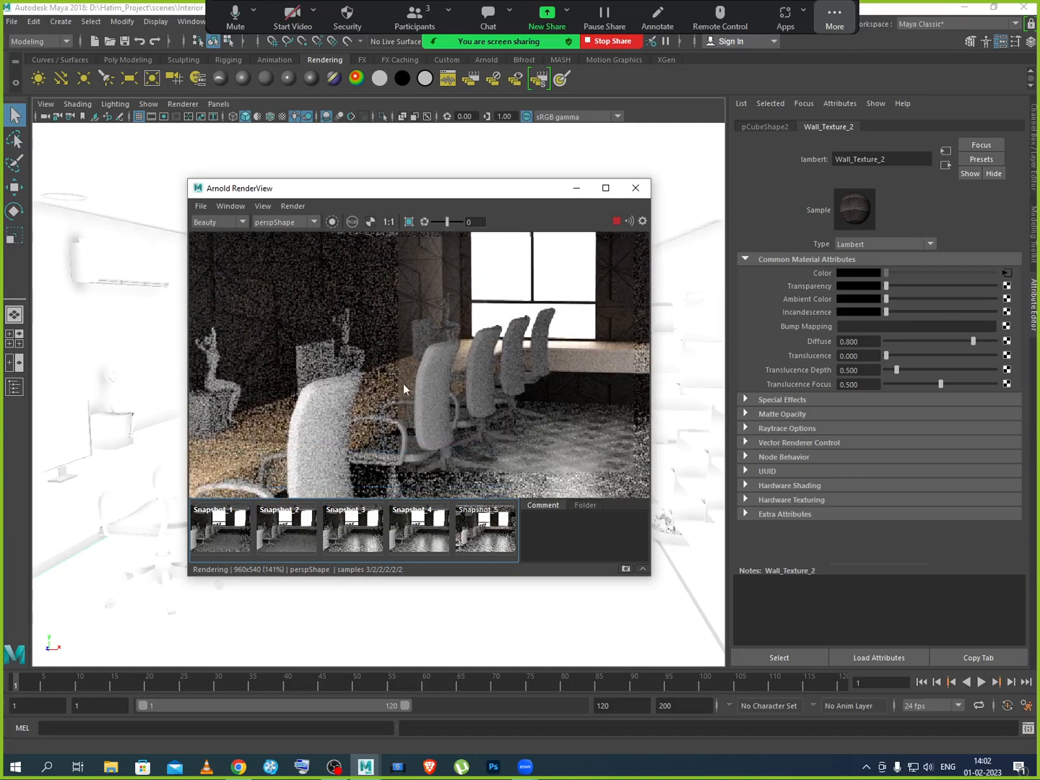
middle_click_drag(403, 384, 384, 364)
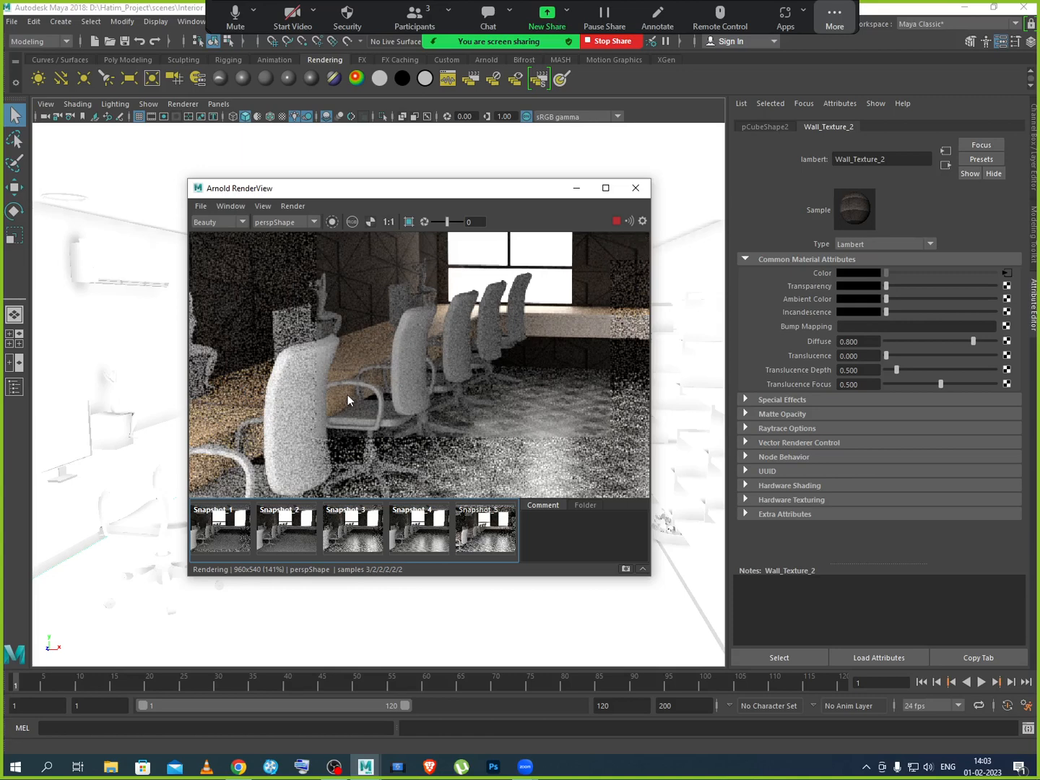
scroll(348, 395, "down", 3)
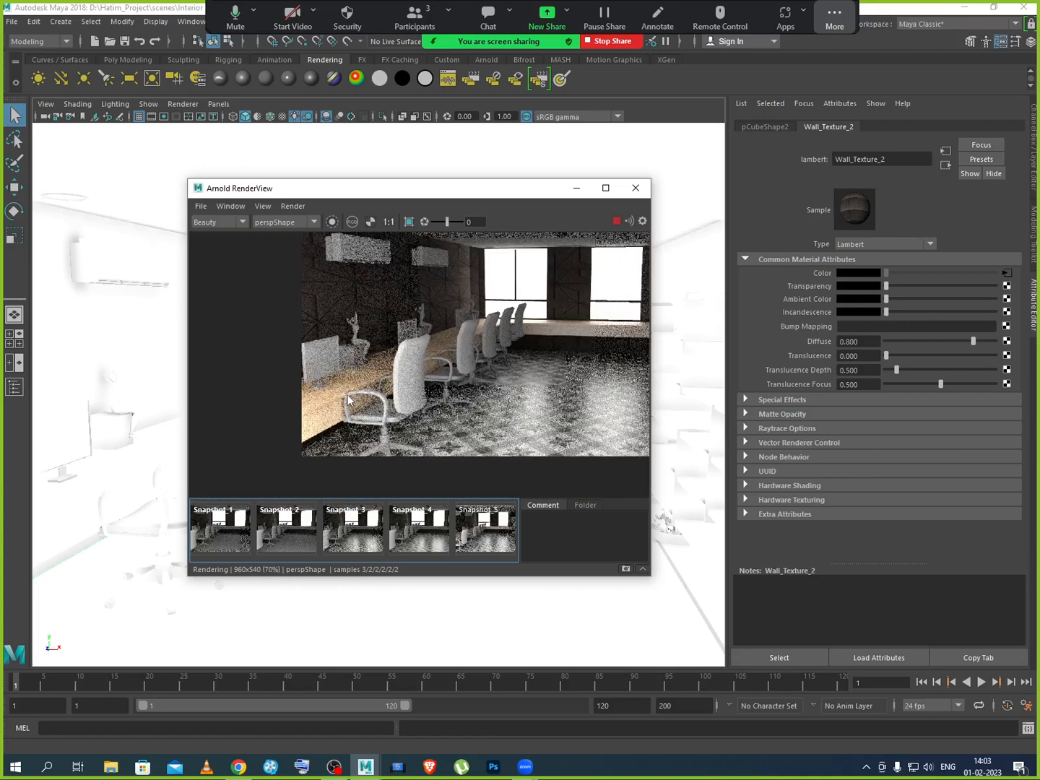
scroll(559, 360, "up", 3)
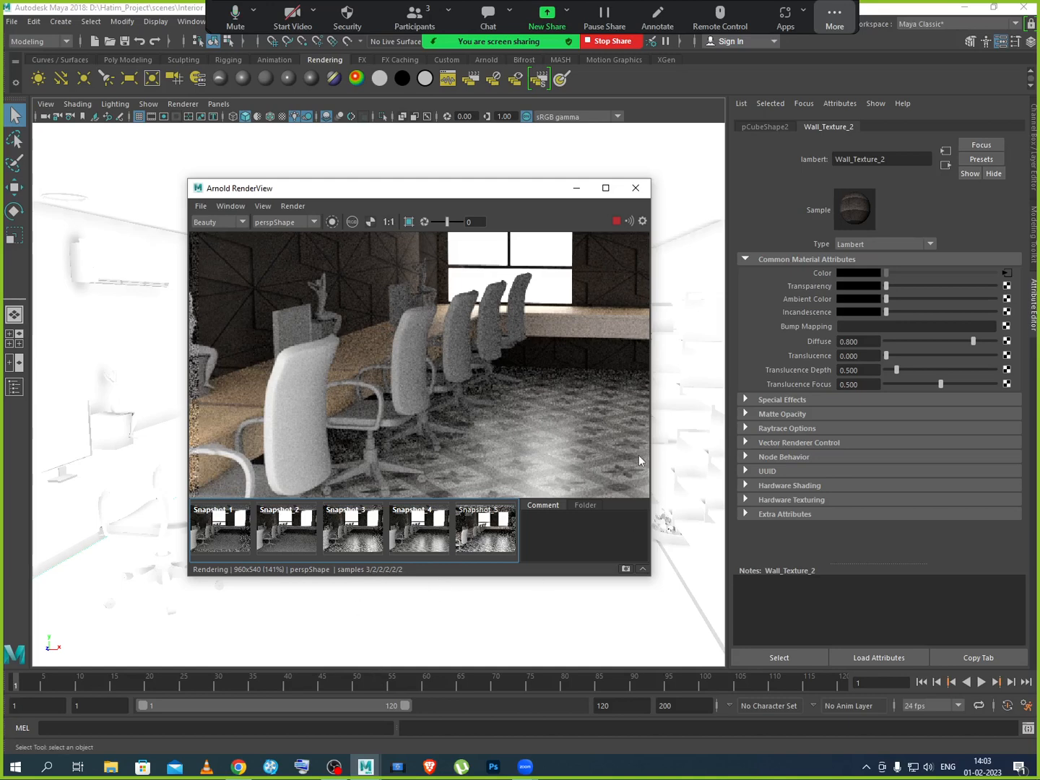
Store the current render as a snapshot, stop the rendering and minimize the render window
left_click(625, 569)
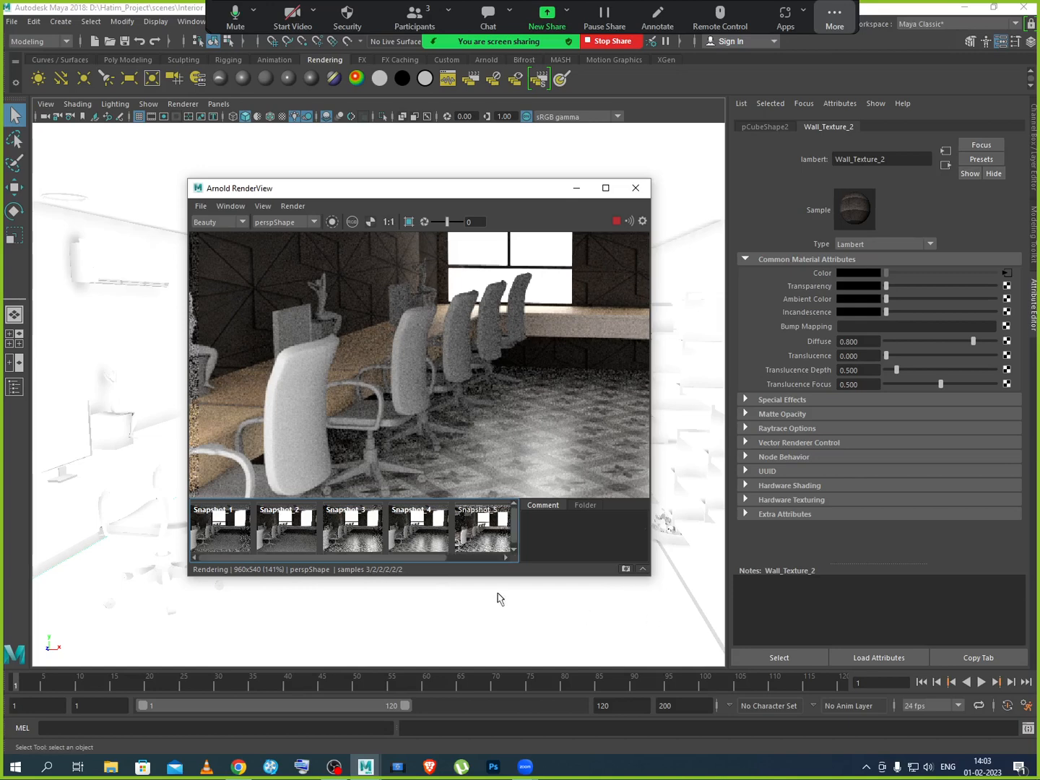
left_click(613, 222)
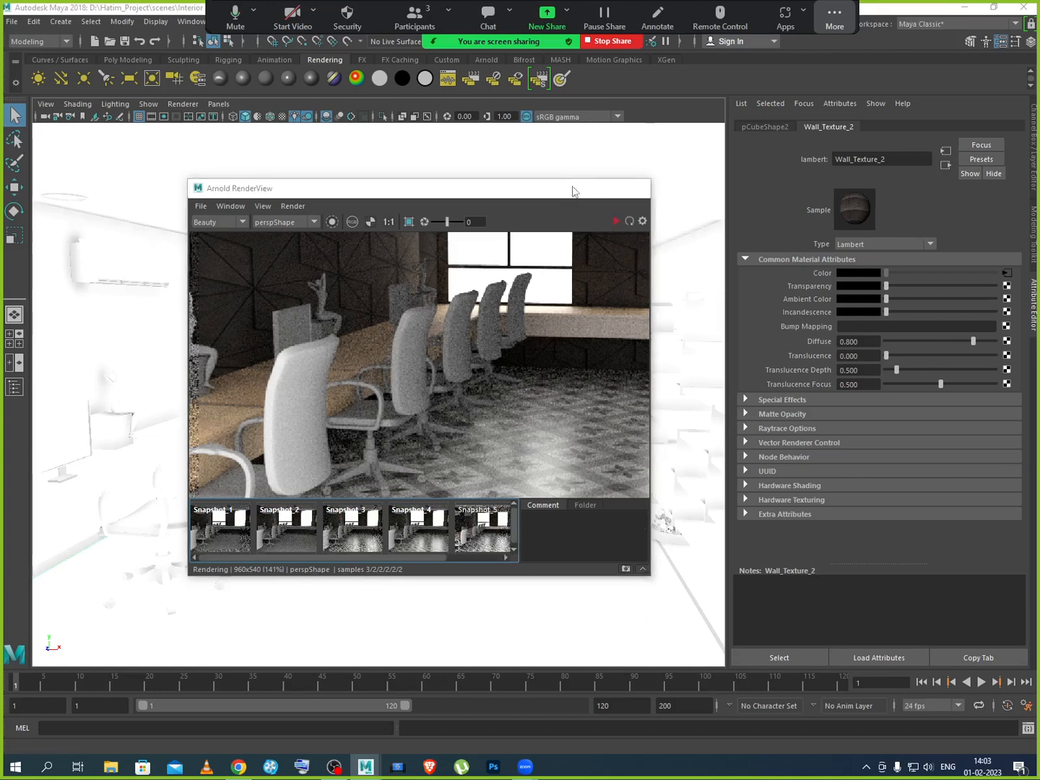
left_click(575, 187)
Try to select the office chair backrests along the desk and undo the last pick
scroll(127, 390, "down", 5)
scroll(226, 431, "up", 5)
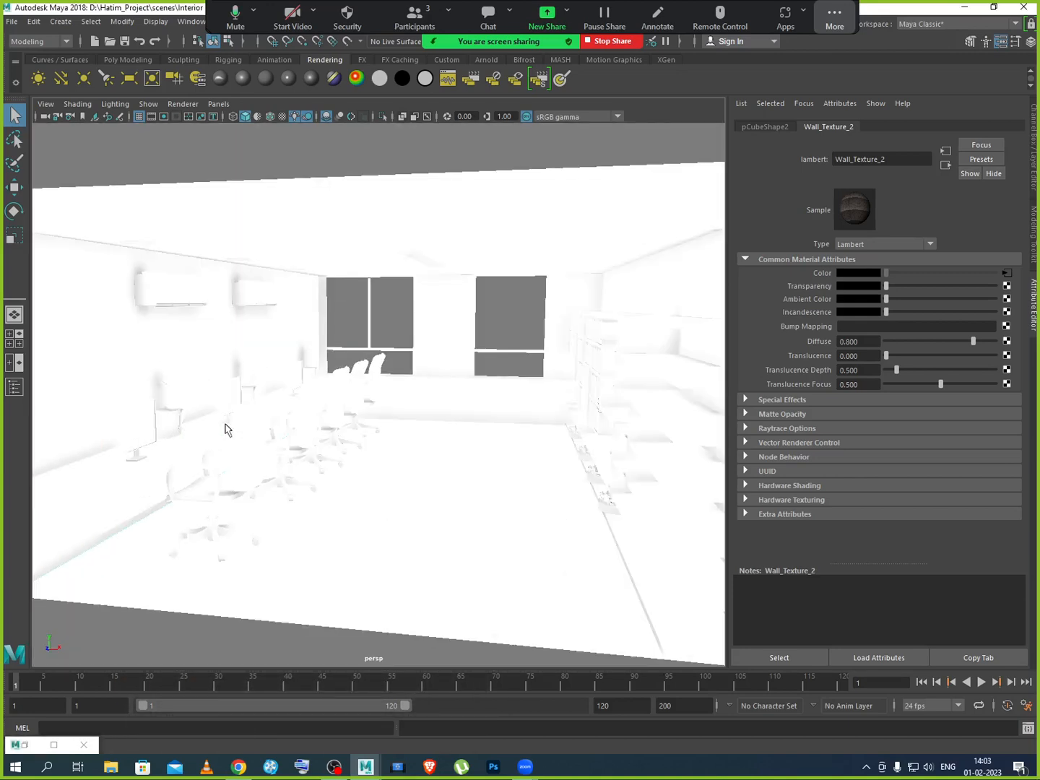
left_click(370, 374)
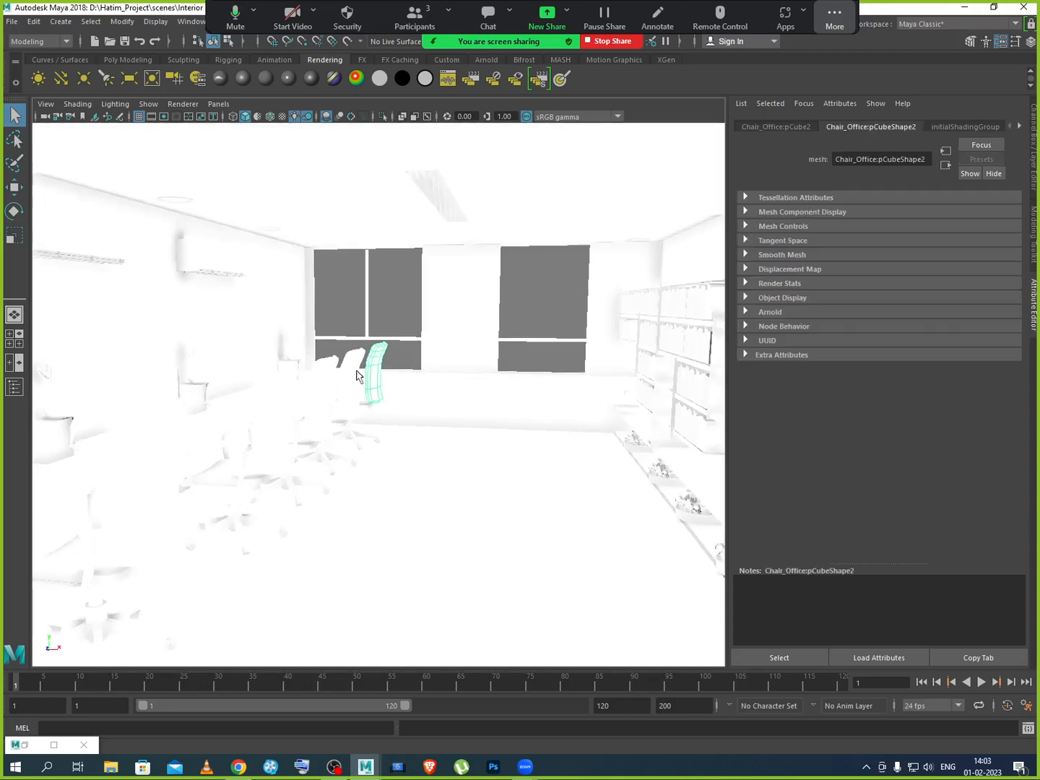
left_click(348, 379)
left_click(317, 390)
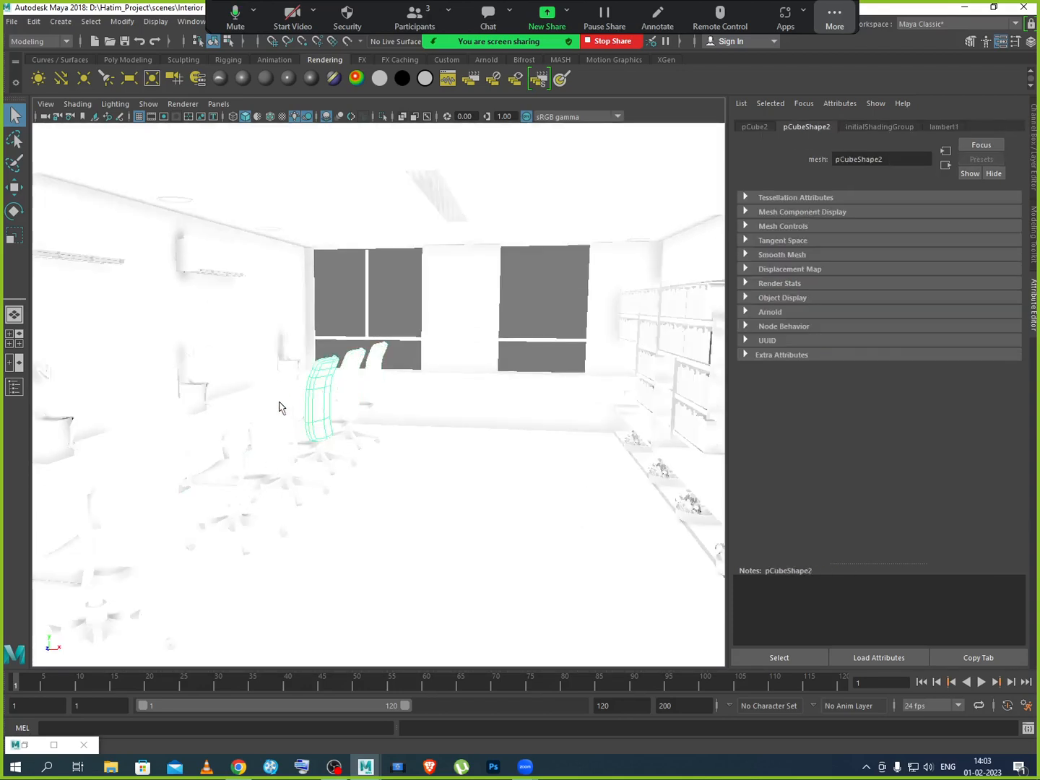
left_click(273, 418)
mouse_move(285, 497)
left_mouse_down("alt")
mouse_move(302, 534)
mouse_move(267, 462)
mouse_move(216, 465)
mouse_move(184, 483)
mouse_move(214, 506)
mouse_move(296, 495)
mouse_move(290, 513)
mouse_move(307, 513)
mouse_move(312, 488)
mouse_move(293, 523)
left_mouse_up("alt")
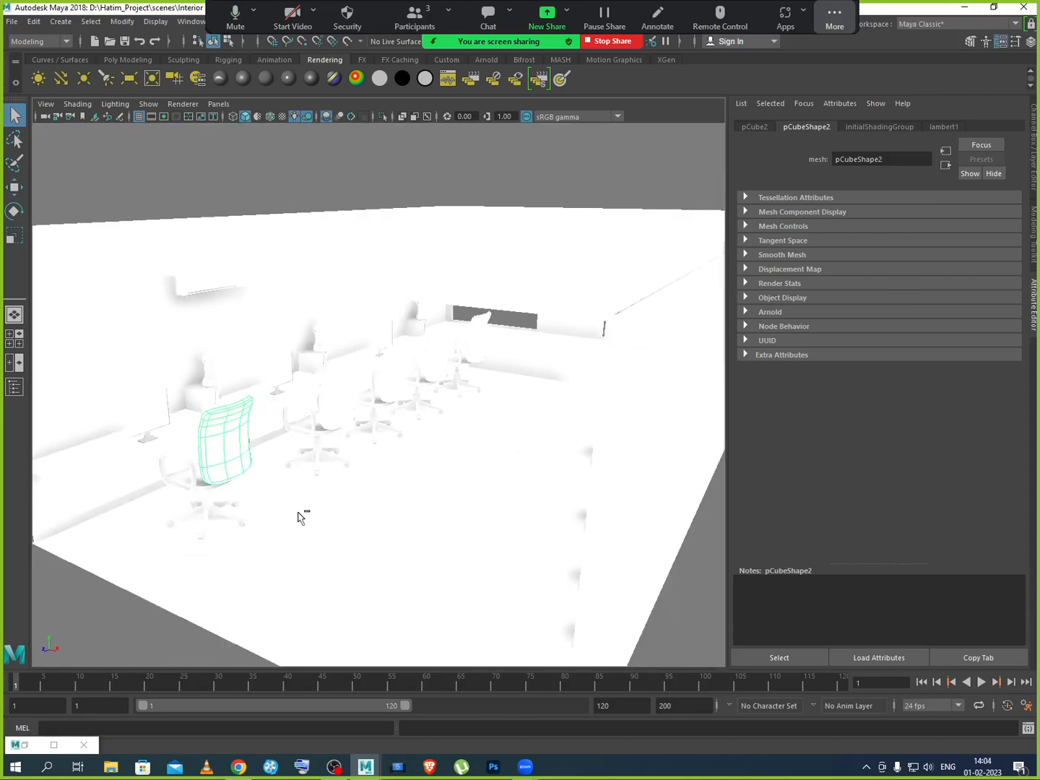
key("ctrl+z")
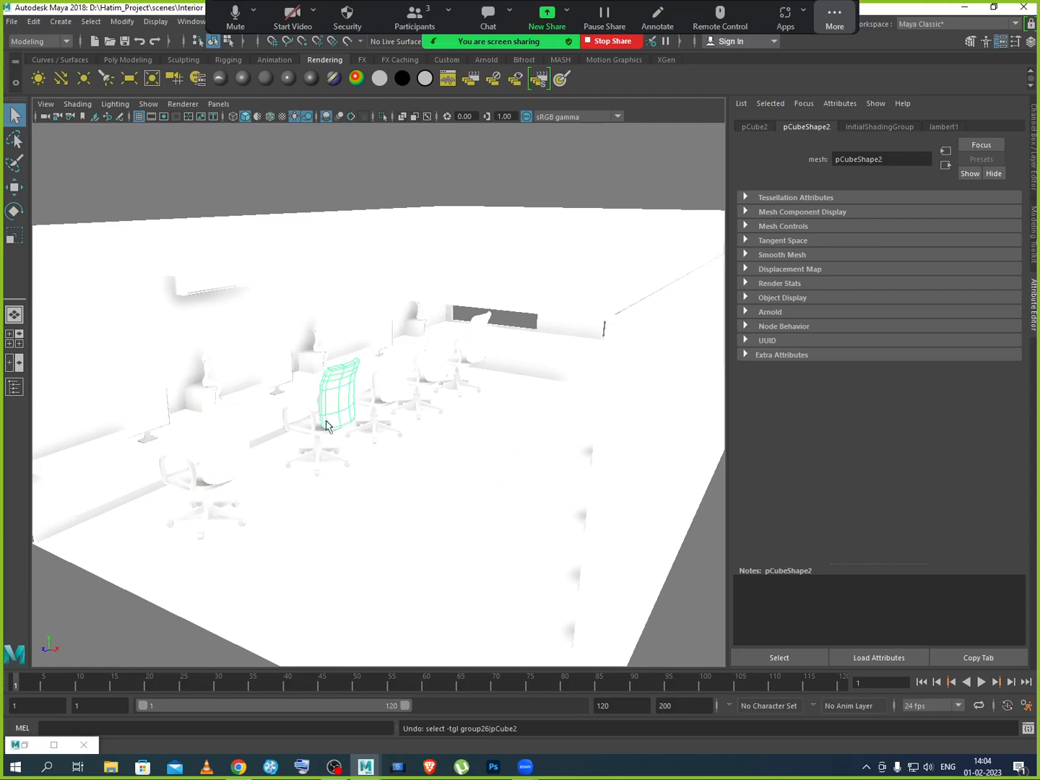
Select the backrests of the office chairs in the row along the desk, starting from the farthest chair
left_click(478, 331)
left_click(442, 348)
left_click(399, 363)
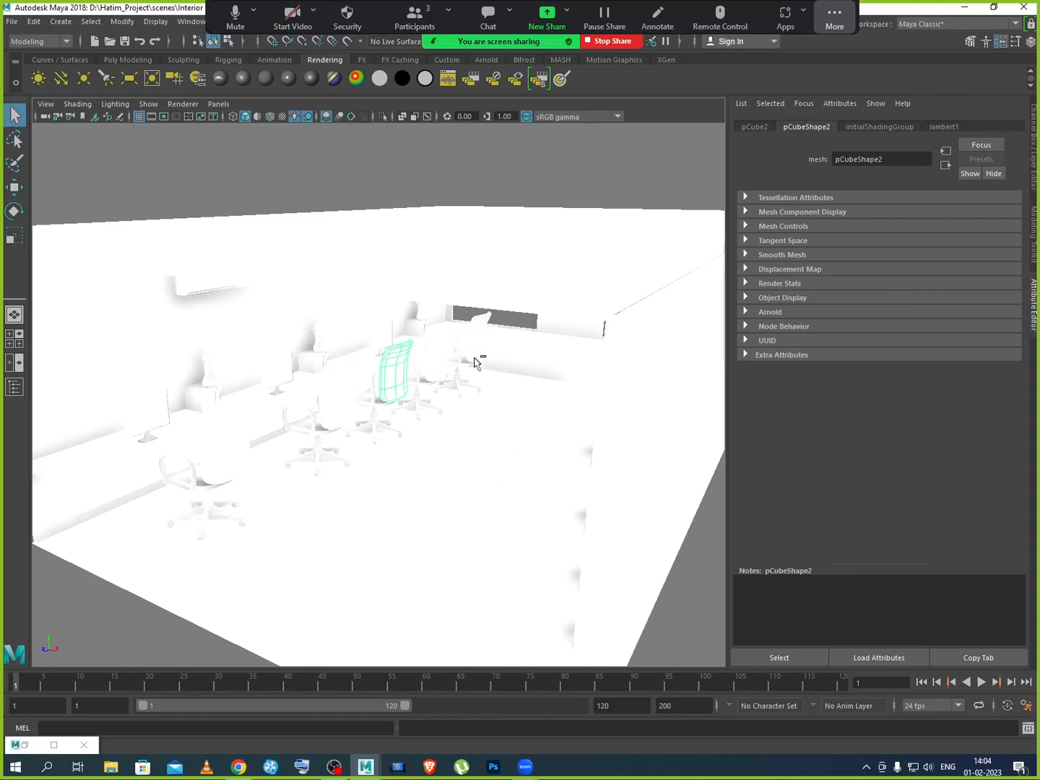
left_click(474, 380)
left_click(477, 335)
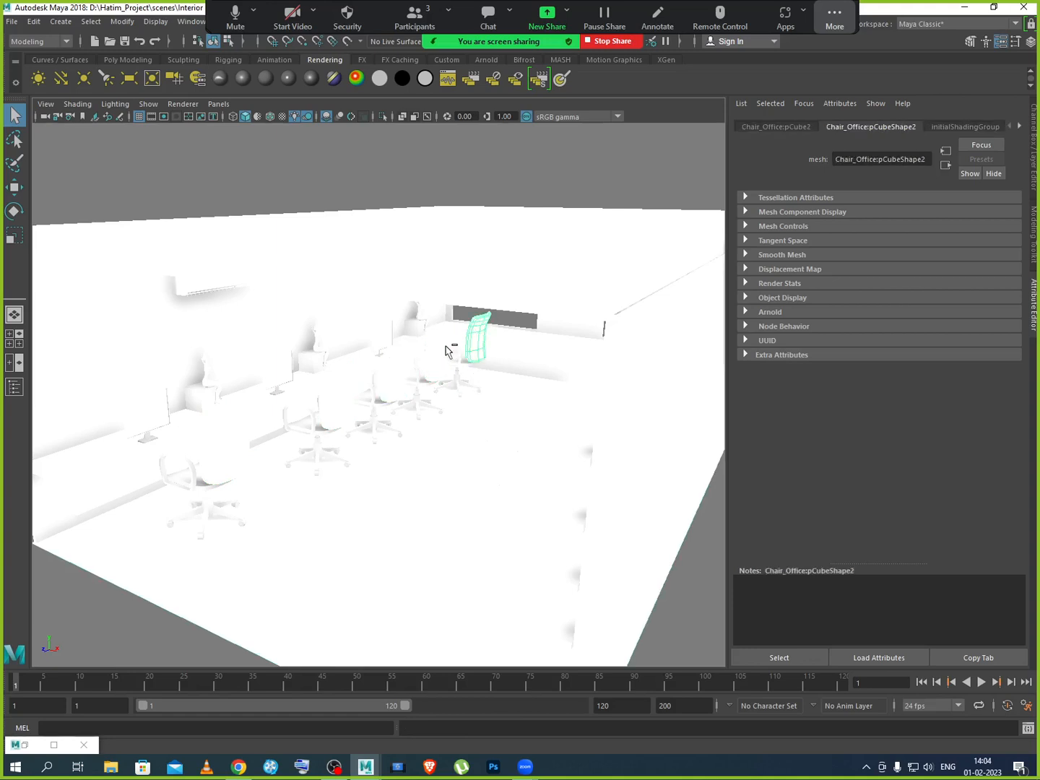
left_click(440, 350)
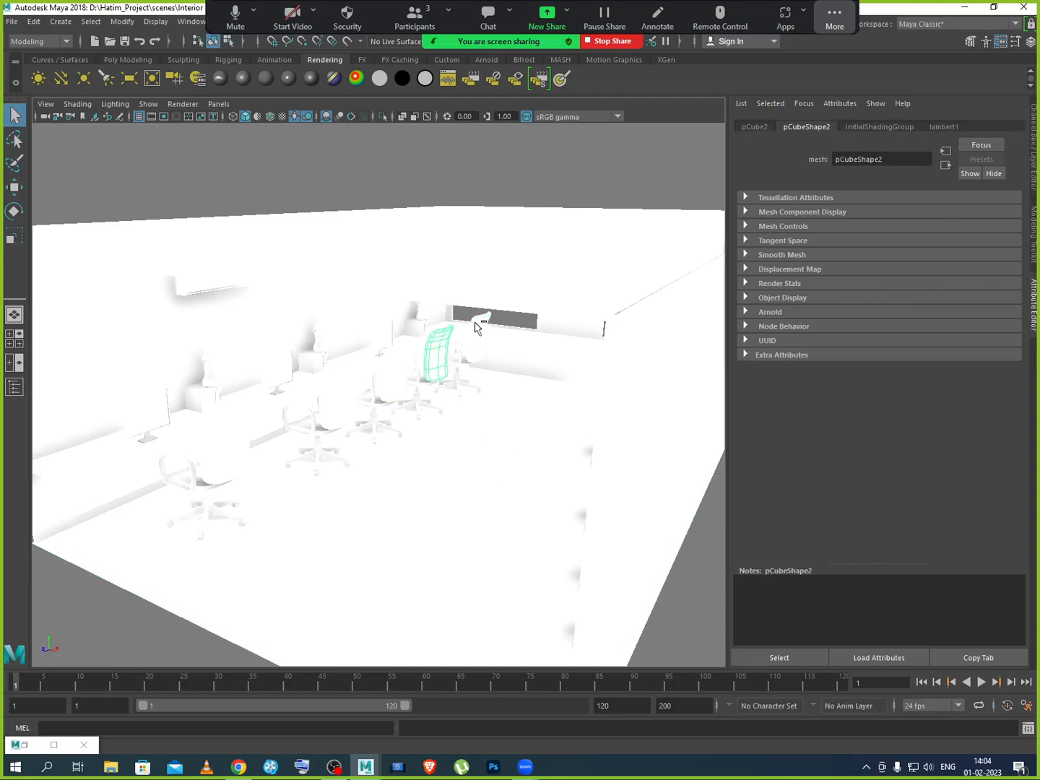
left_click(407, 359)
left_click(338, 394)
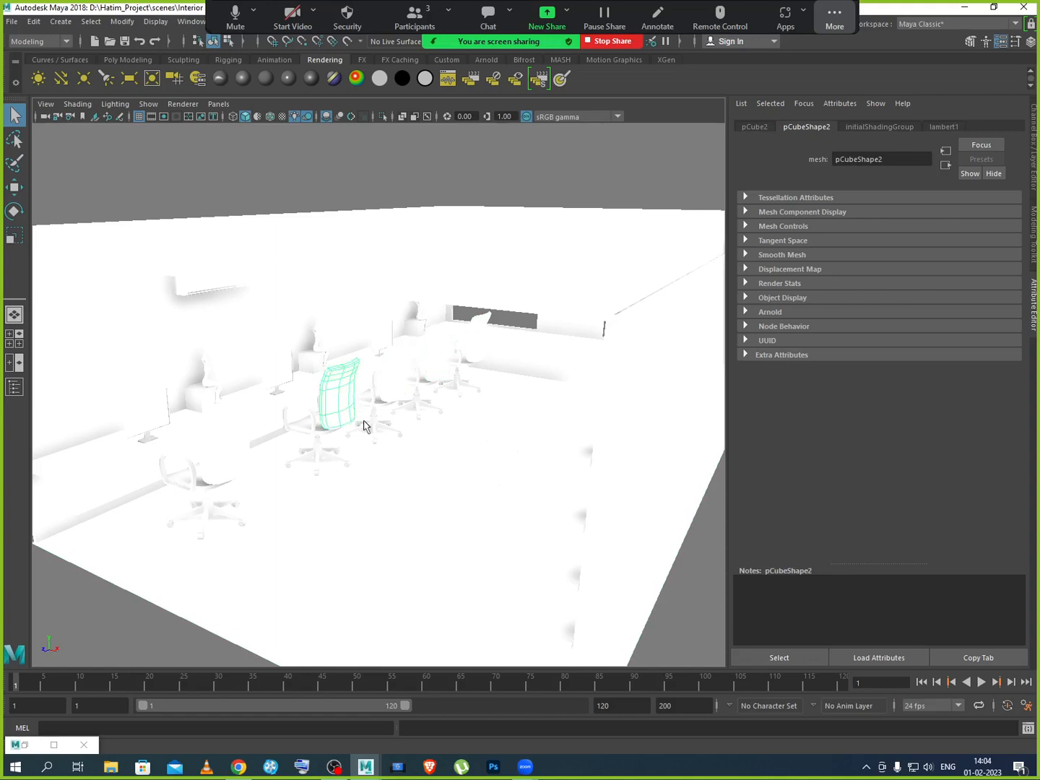
Assign a new Lambert material to the selected chair backrests and name it Chair_Texture
left_click(265, 88)
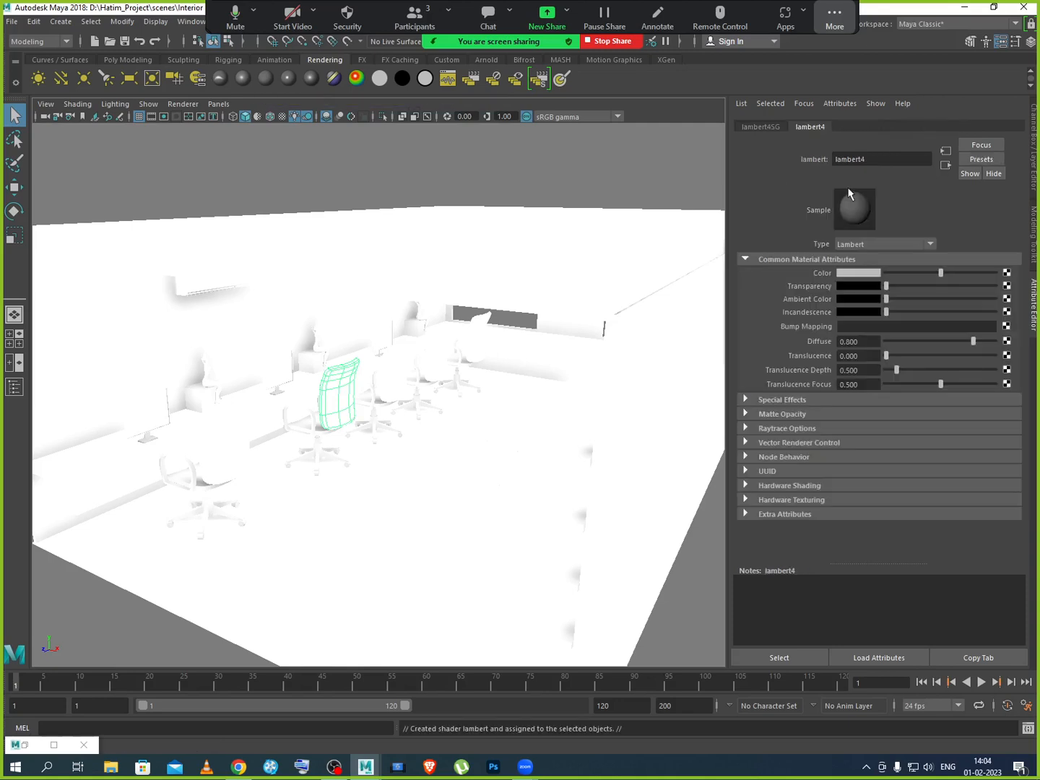
double_click(871, 161)
type("Chair Texture")
key("Return")
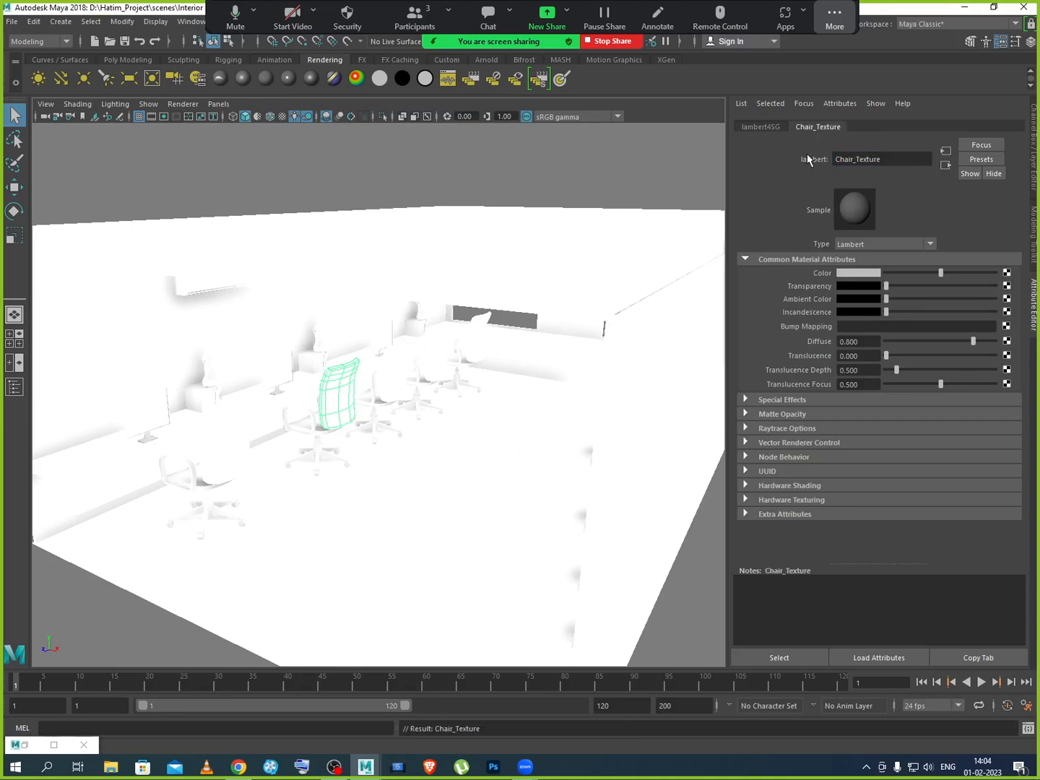
Switch to Chrome and hide the floating Zoom meeting controls
left_click(238, 767)
left_click(832, 20)
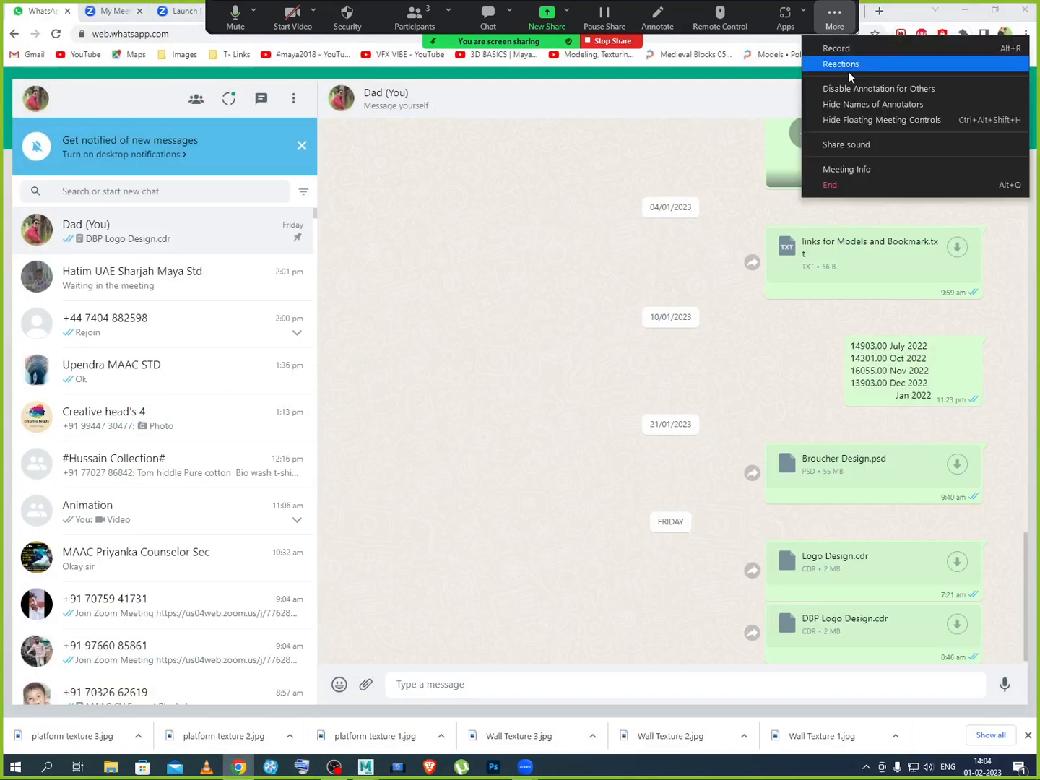
left_click(859, 120)
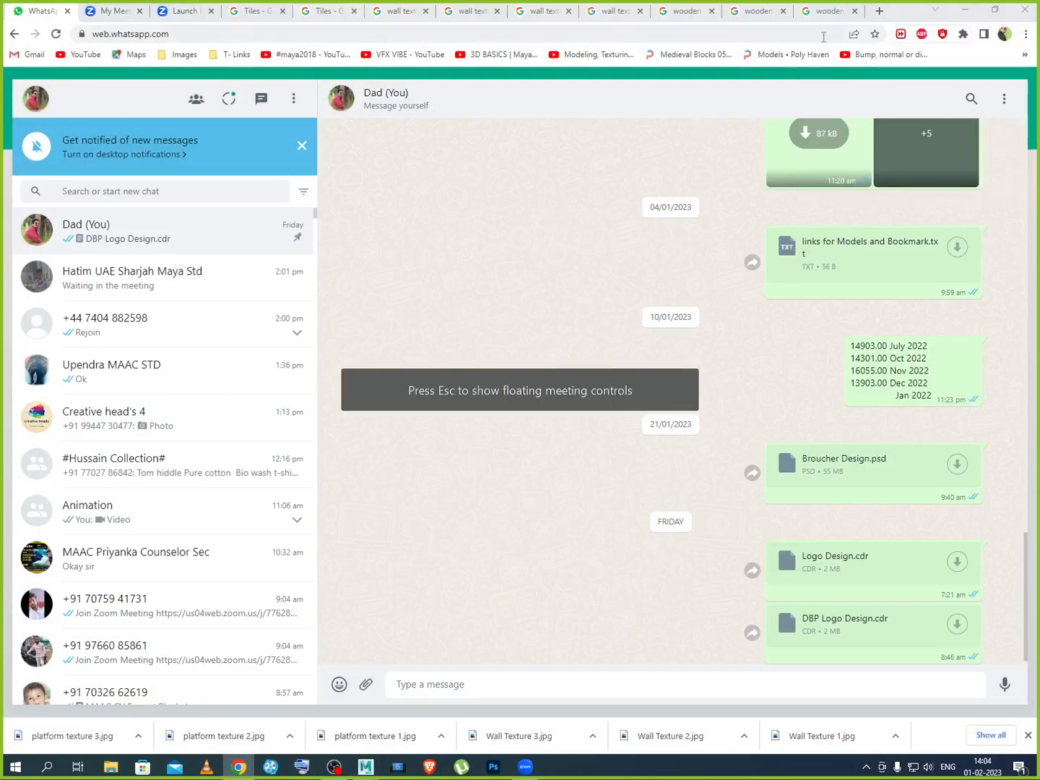
Search Google for "Sofa texture" in a new browser tab and show the image results
left_click(879, 11)
left_click(465, 280)
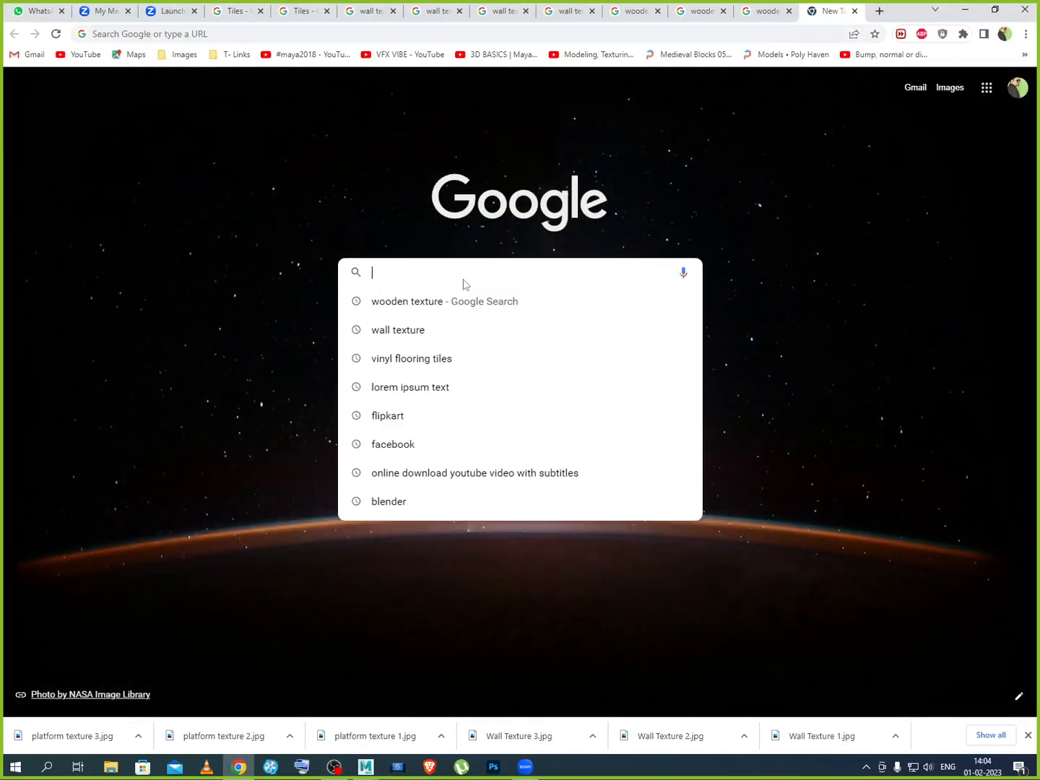
type("Sofa")
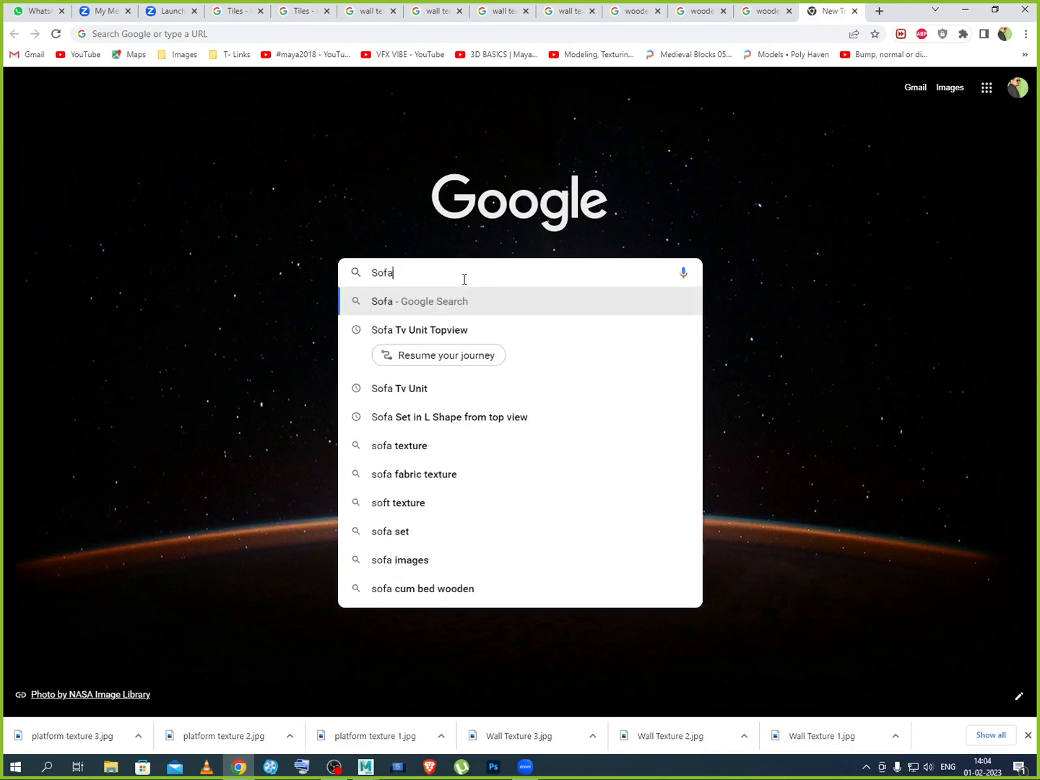
type(" texture")
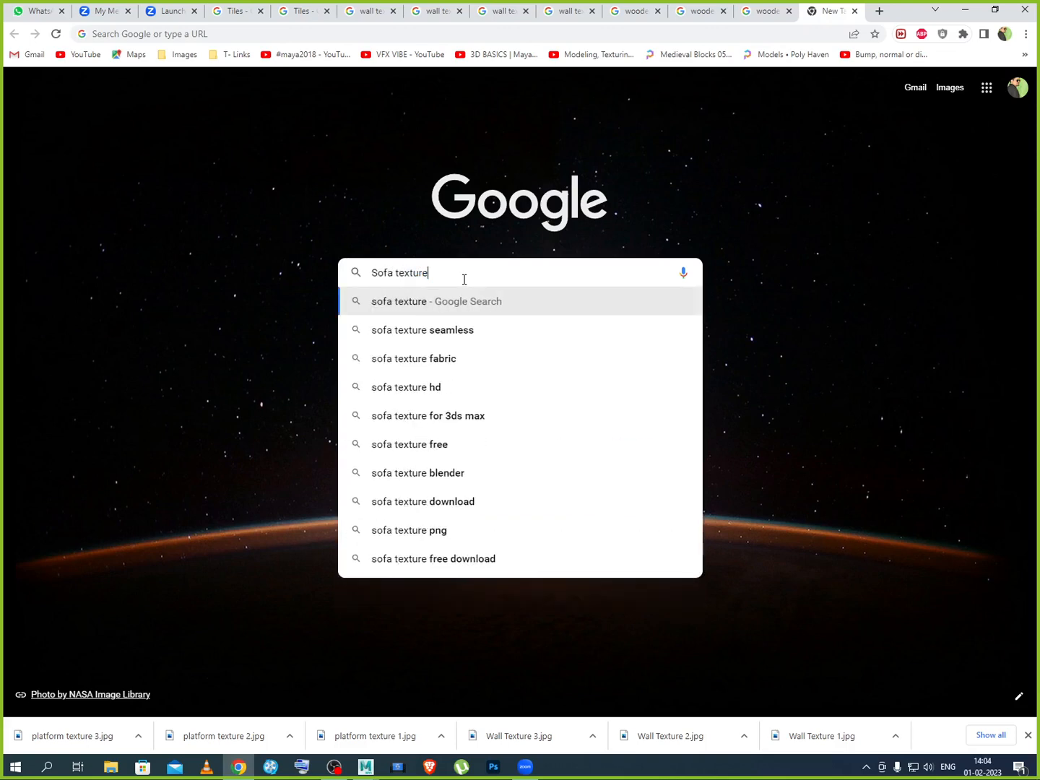
key("Return")
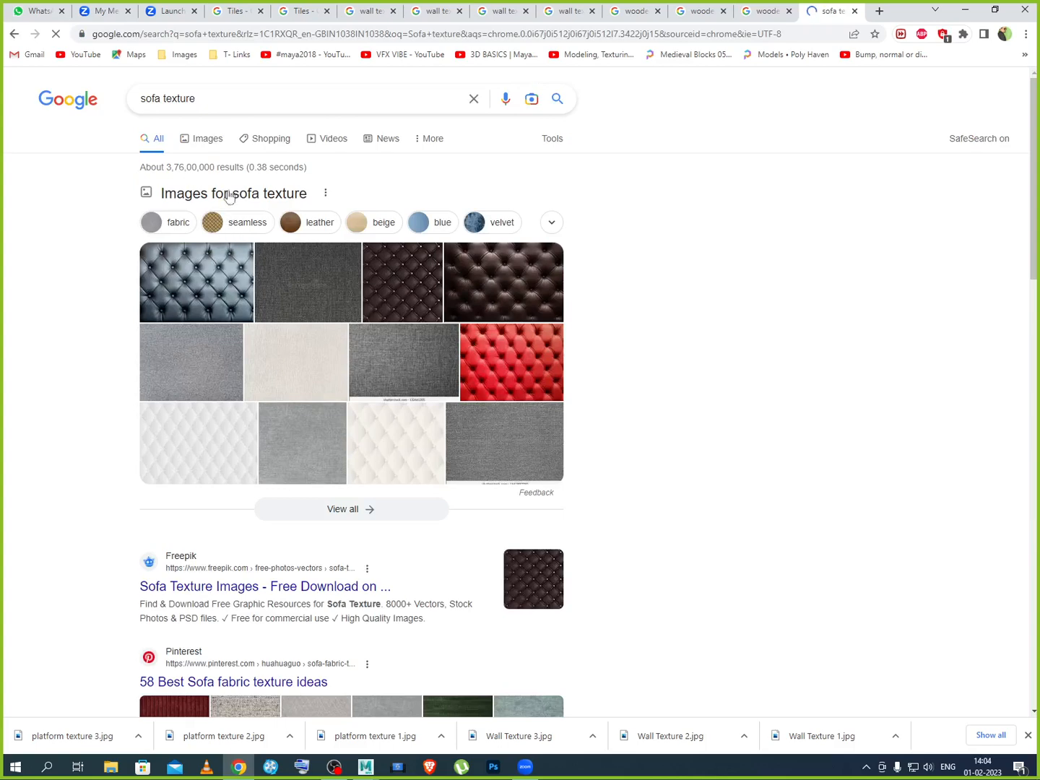
left_click(417, 337)
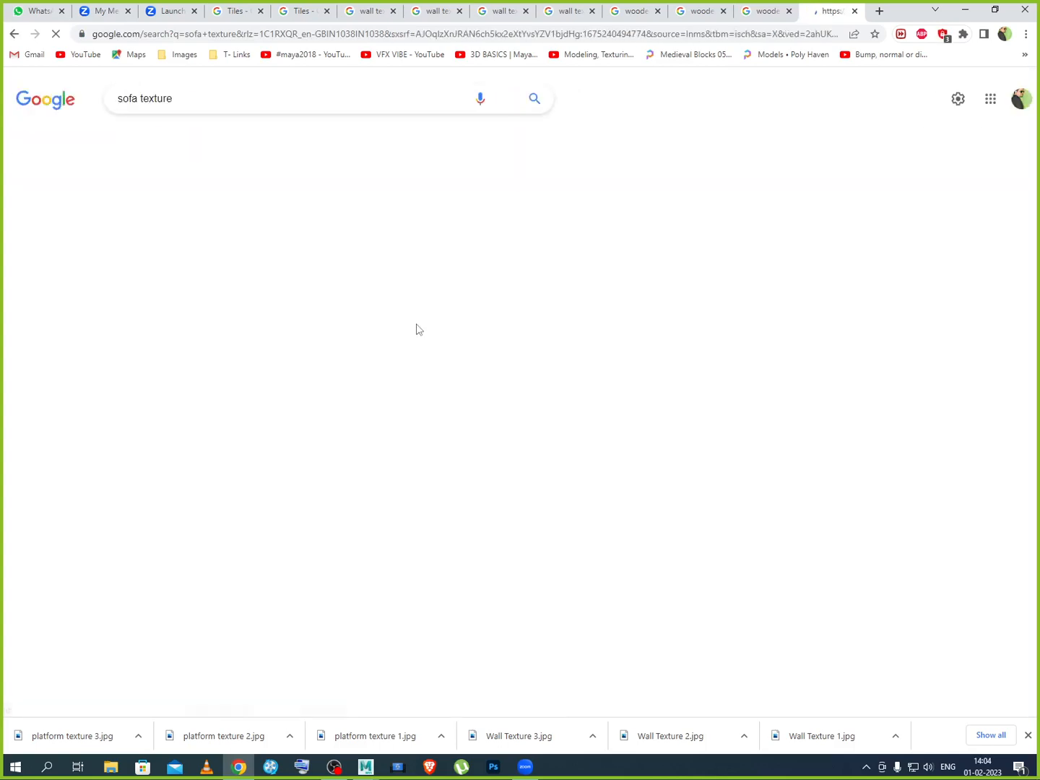
Browse the sofa texture image results and related images, and open the Dark Gray Old Sofa Fabric Texture preview
scroll(458, 444, "down", 2)
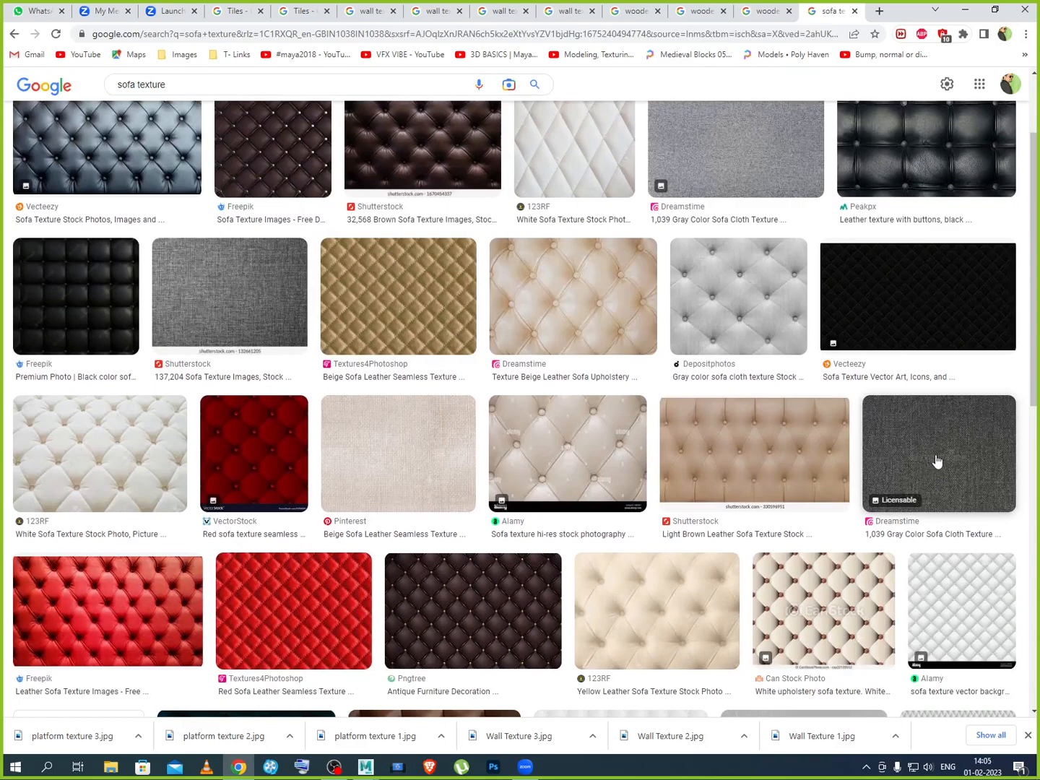
scroll(333, 369, "down", 10)
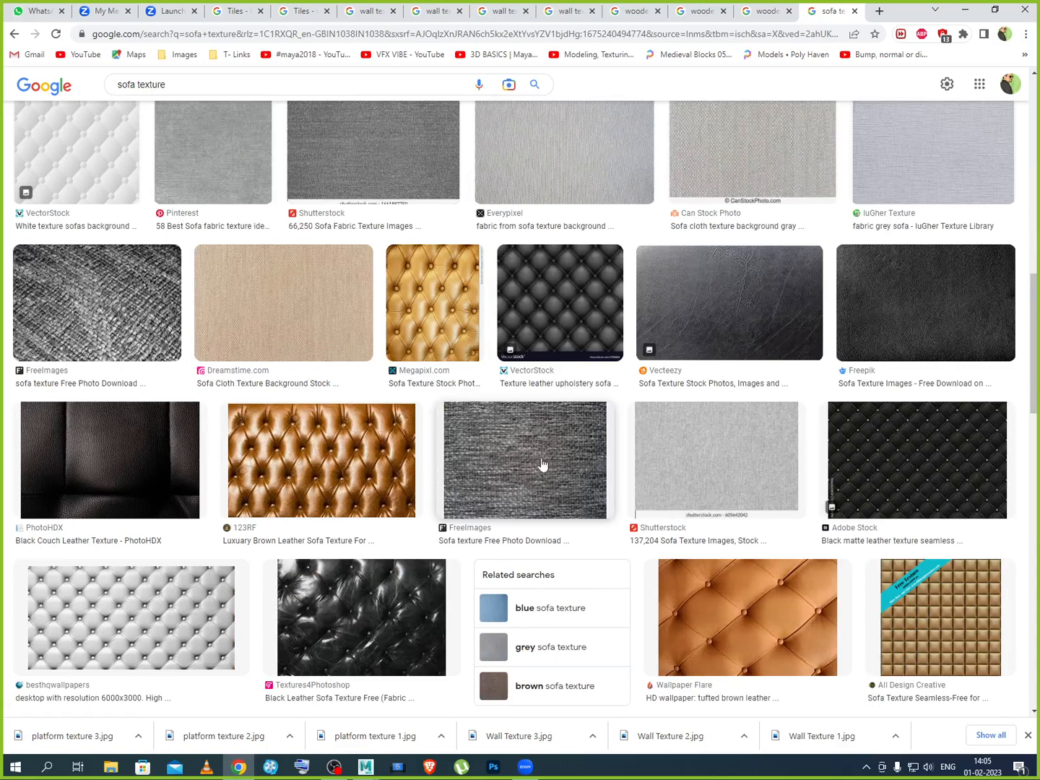
scroll(517, 438, "down", 5)
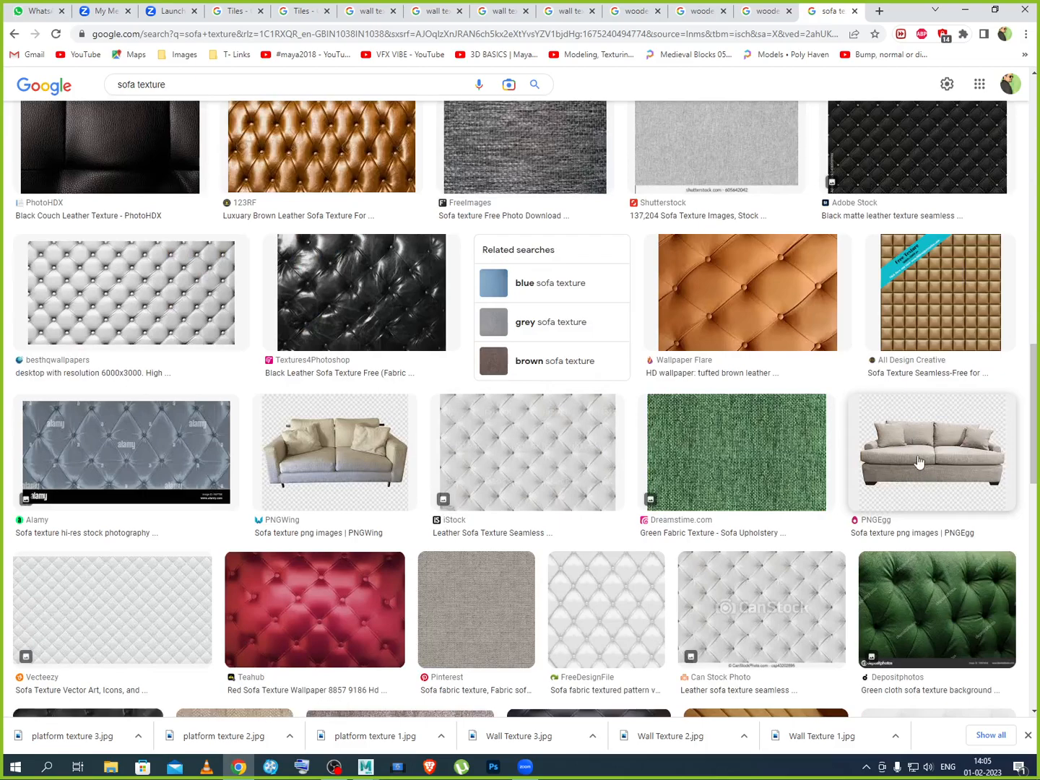
left_click(462, 625)
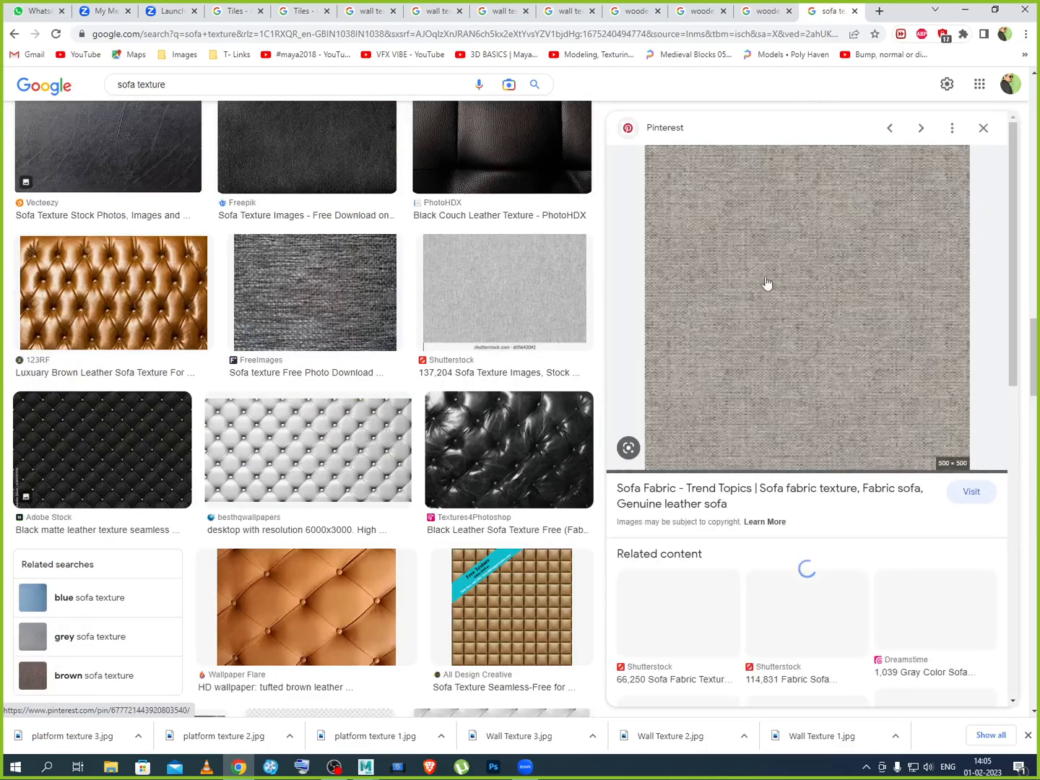
scroll(777, 329, "down", 6)
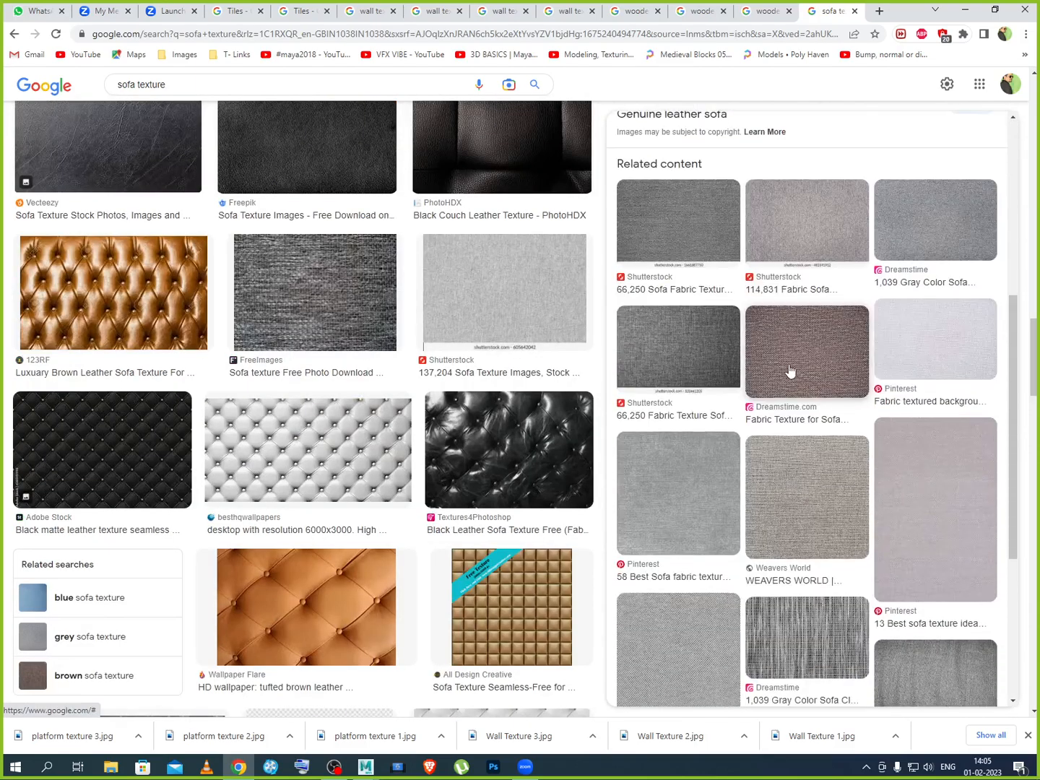
scroll(861, 463, "down", 3)
scroll(796, 405, "up", 3)
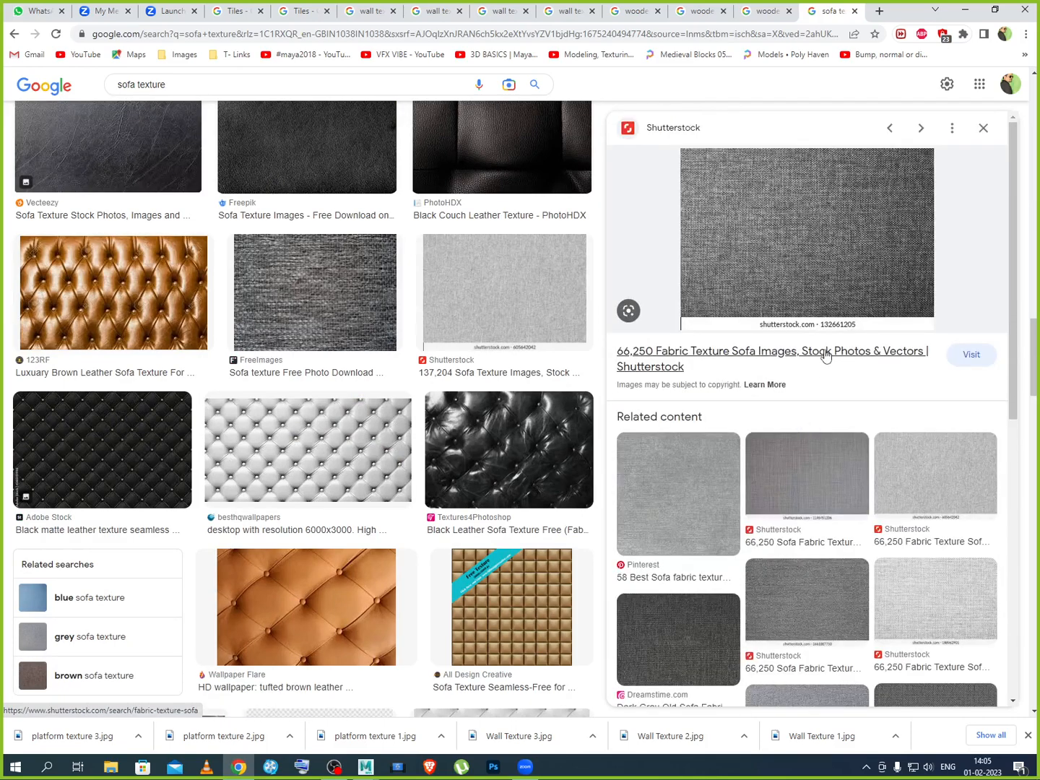
scroll(794, 375, "down", 3)
left_click(697, 452)
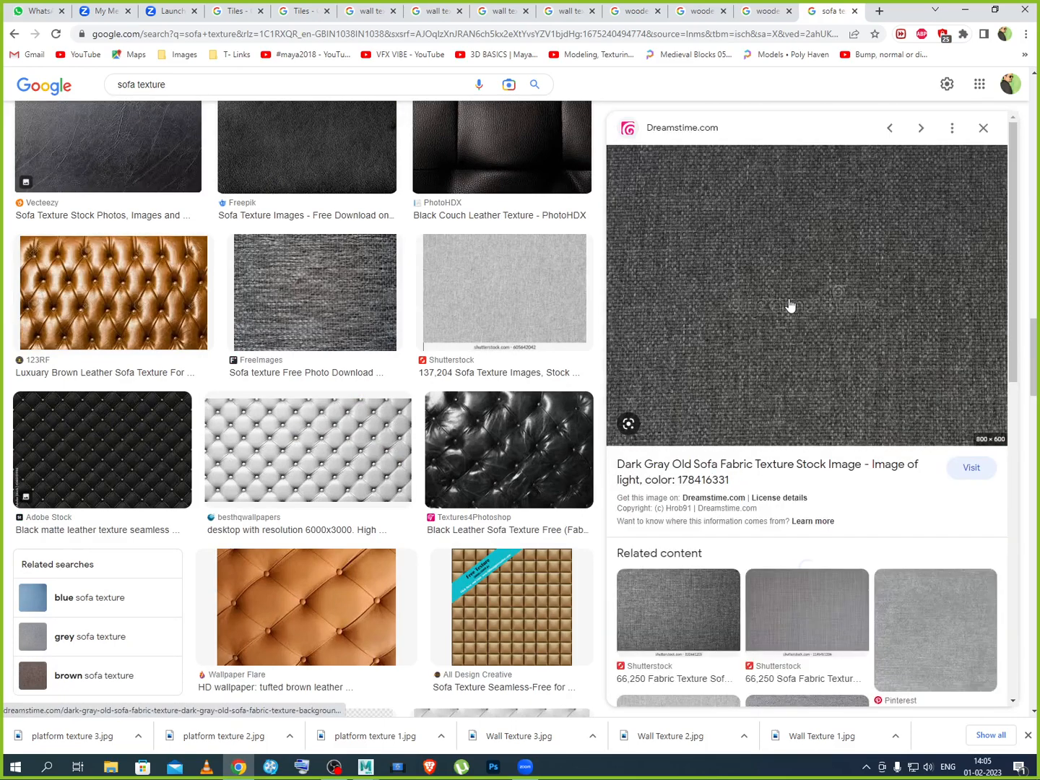
Save the dark gray sofa fabric image as chair_texture in the project's sourceimages folder
scroll(790, 302, "down", 6)
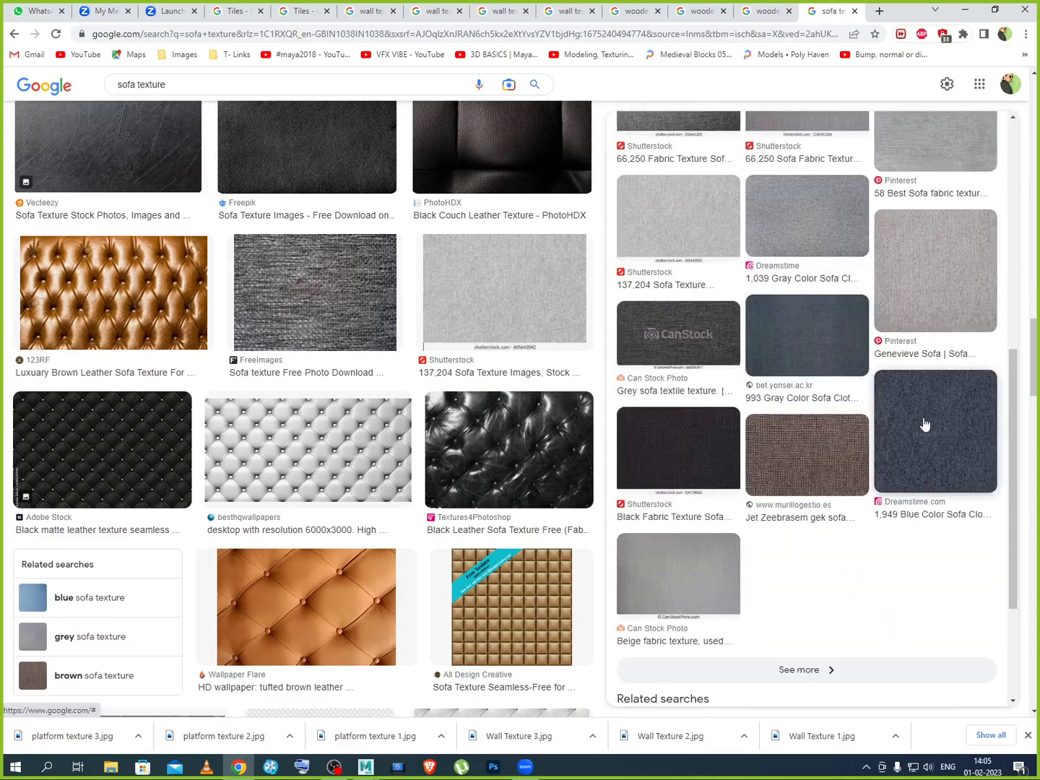
scroll(726, 344, "up", 5)
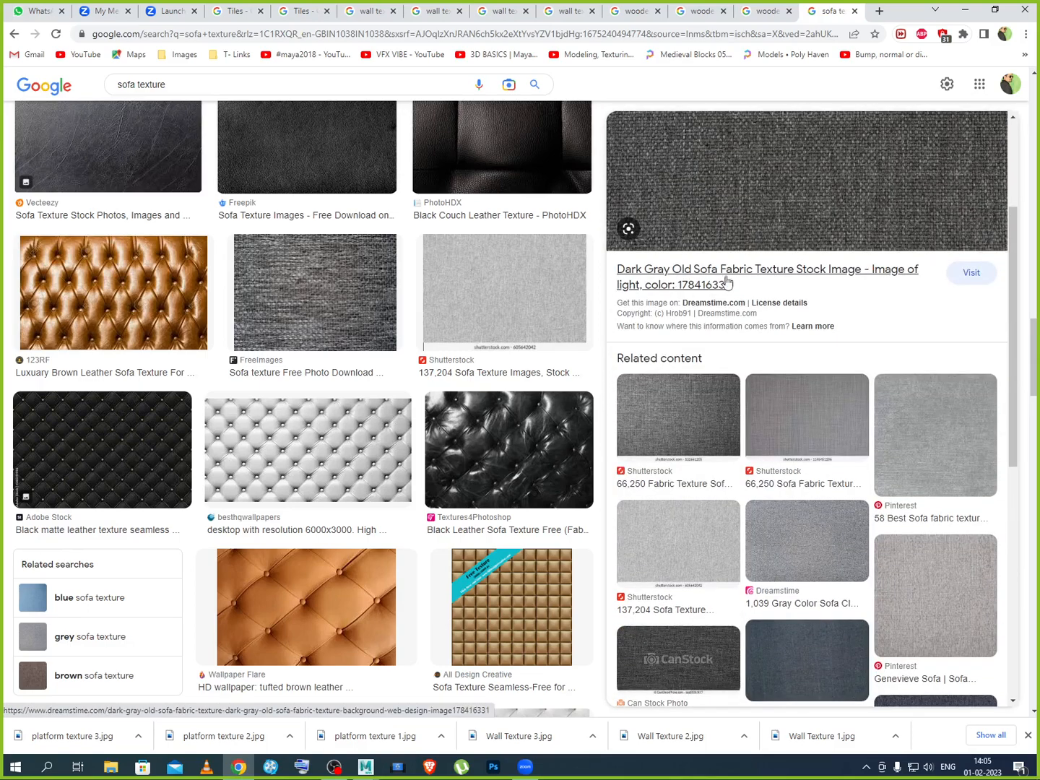
right_click(749, 205)
left_click(794, 344)
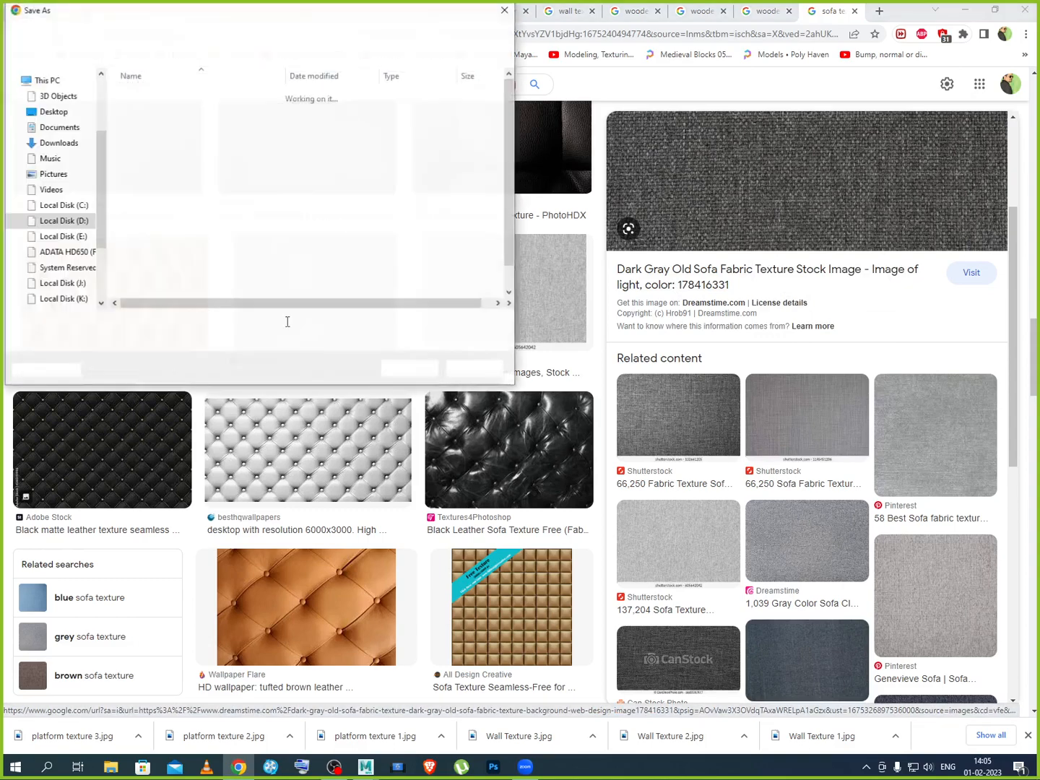
type("chair_texture")
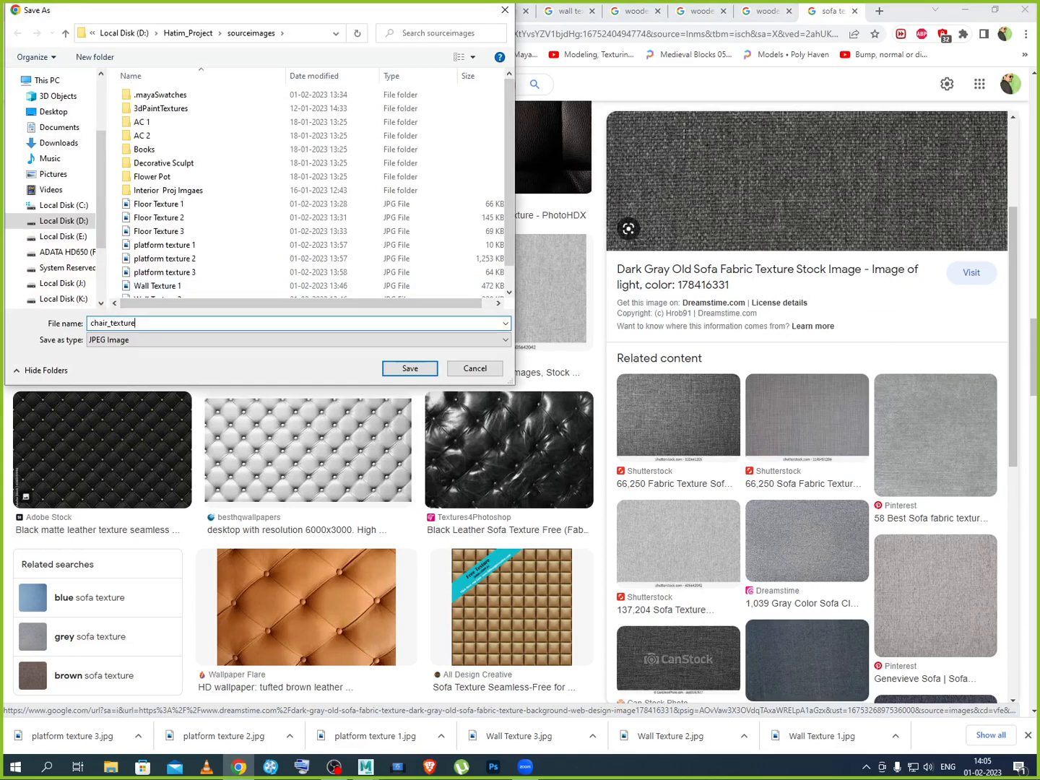
left_click(409, 369)
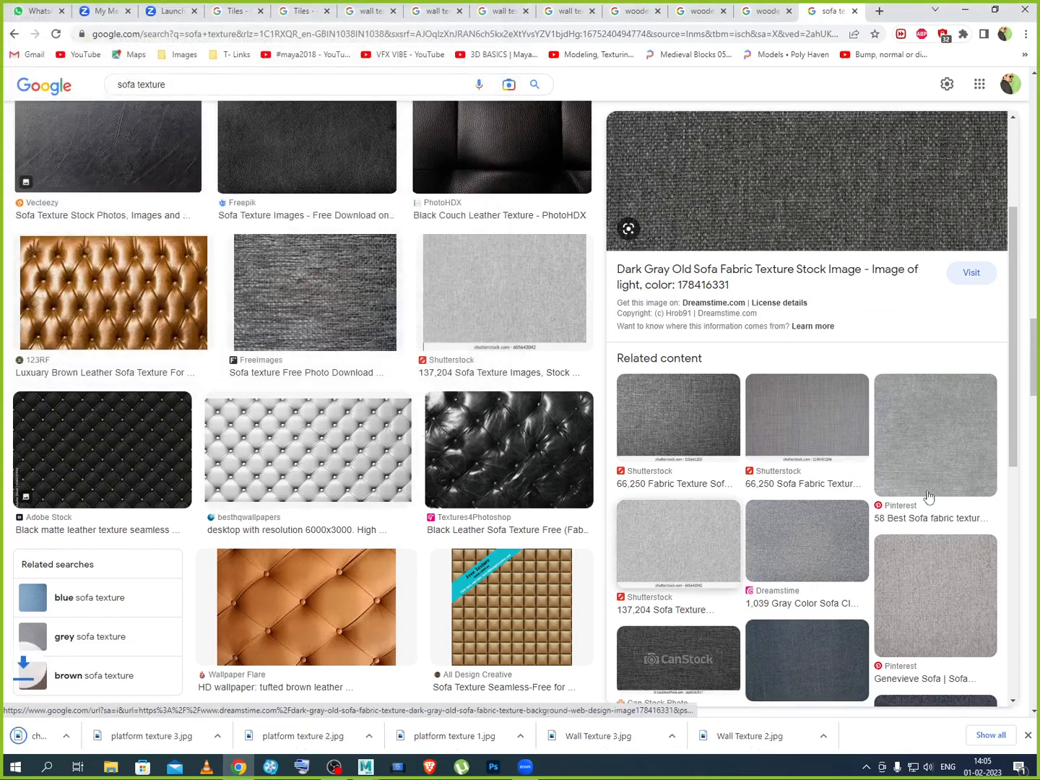
Switch to Maya and connect a file texture using chair_texture.jpg to the Color of the Chair_Texture material
left_click(965, 10)
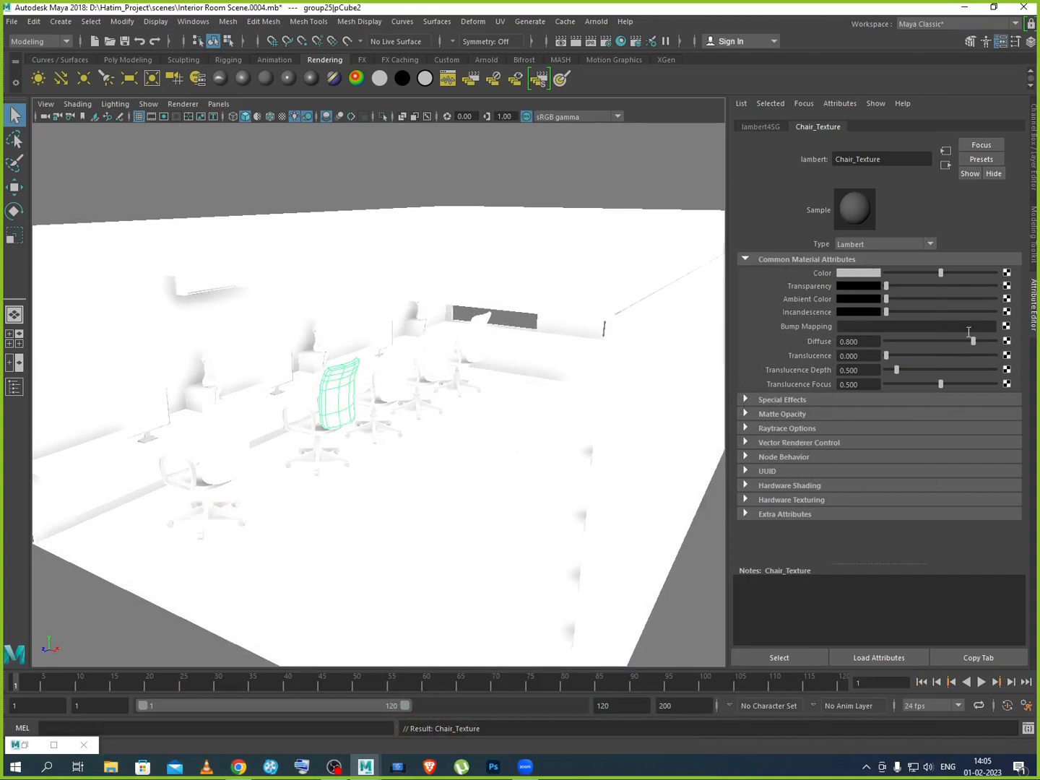
left_click(1007, 275)
left_click(465, 373)
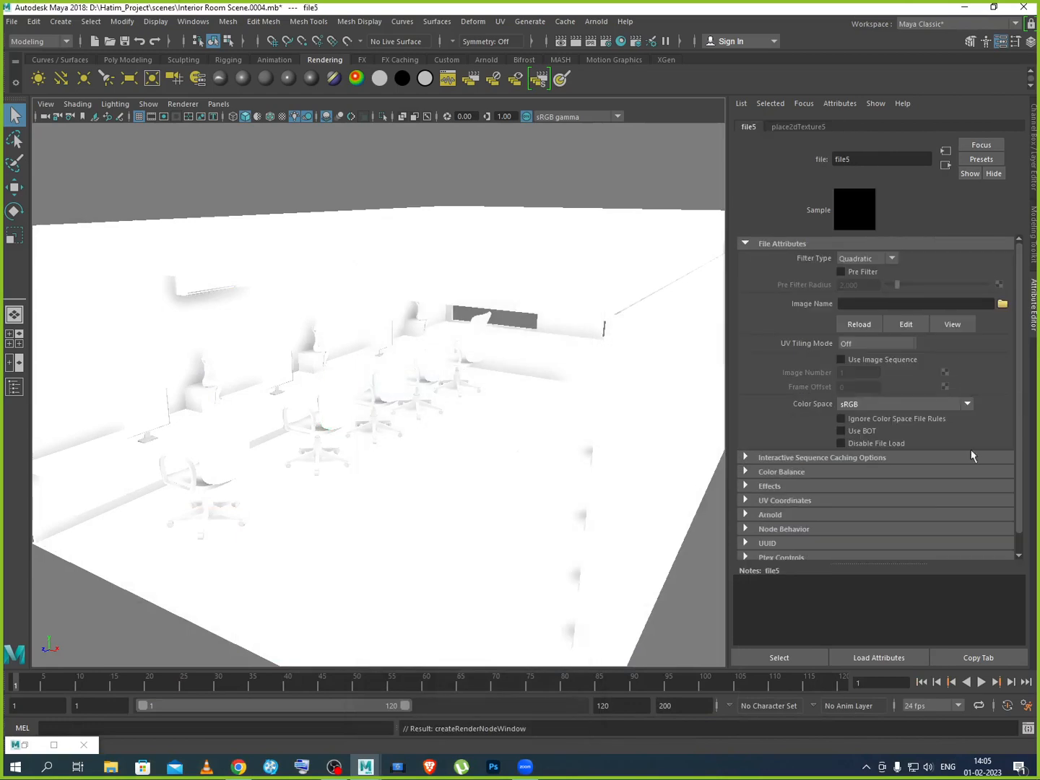
left_click(1004, 304)
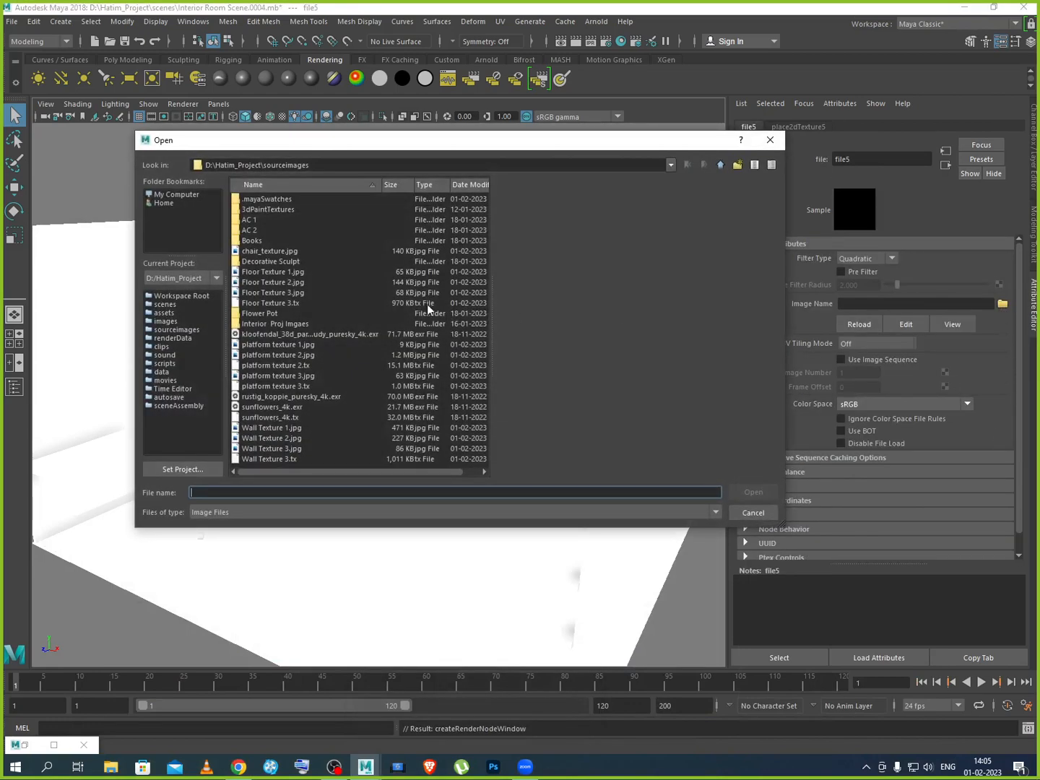
left_click(265, 251)
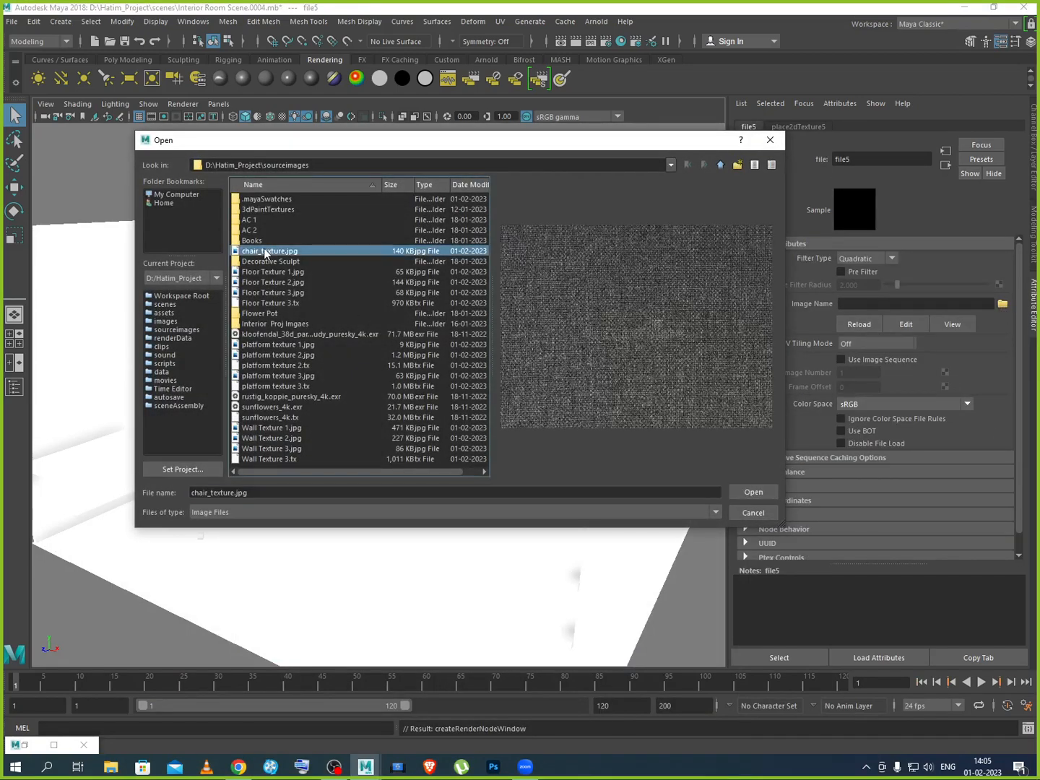
left_click(751, 494)
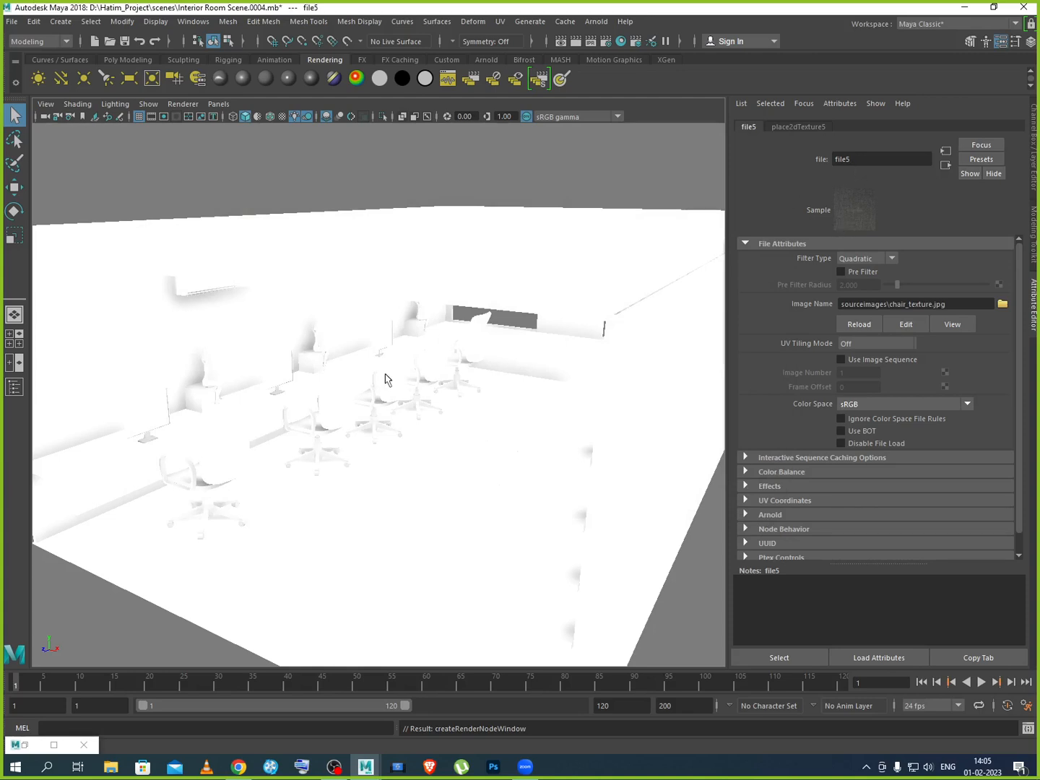
Assign the existing Chair_Texture material to the backrest of the farthest office chair in the row
left_click(358, 387)
left_click_drag(372, 459, 160, 453, "alt")
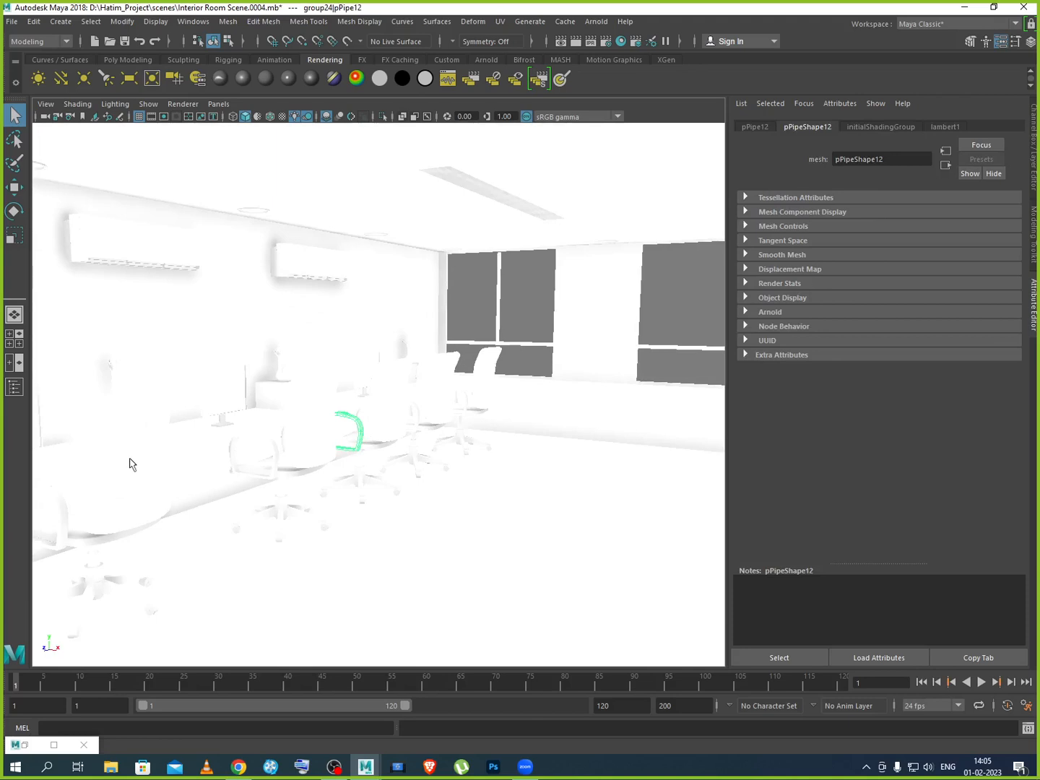
left_click(131, 463)
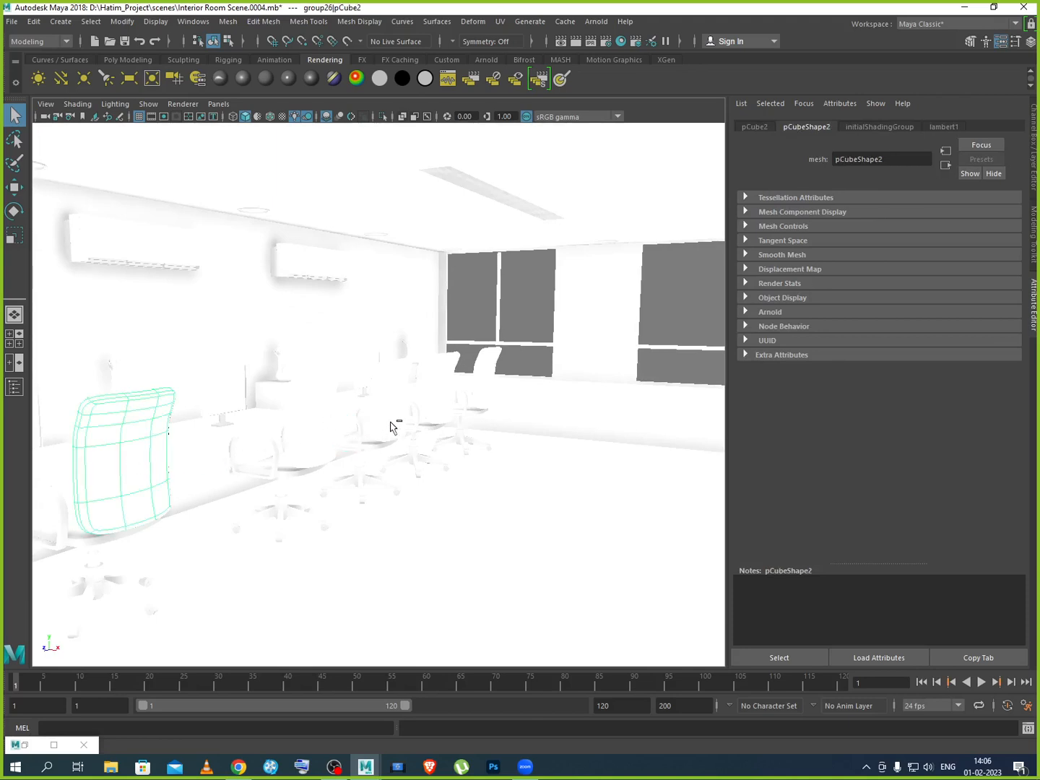
left_click(485, 371)
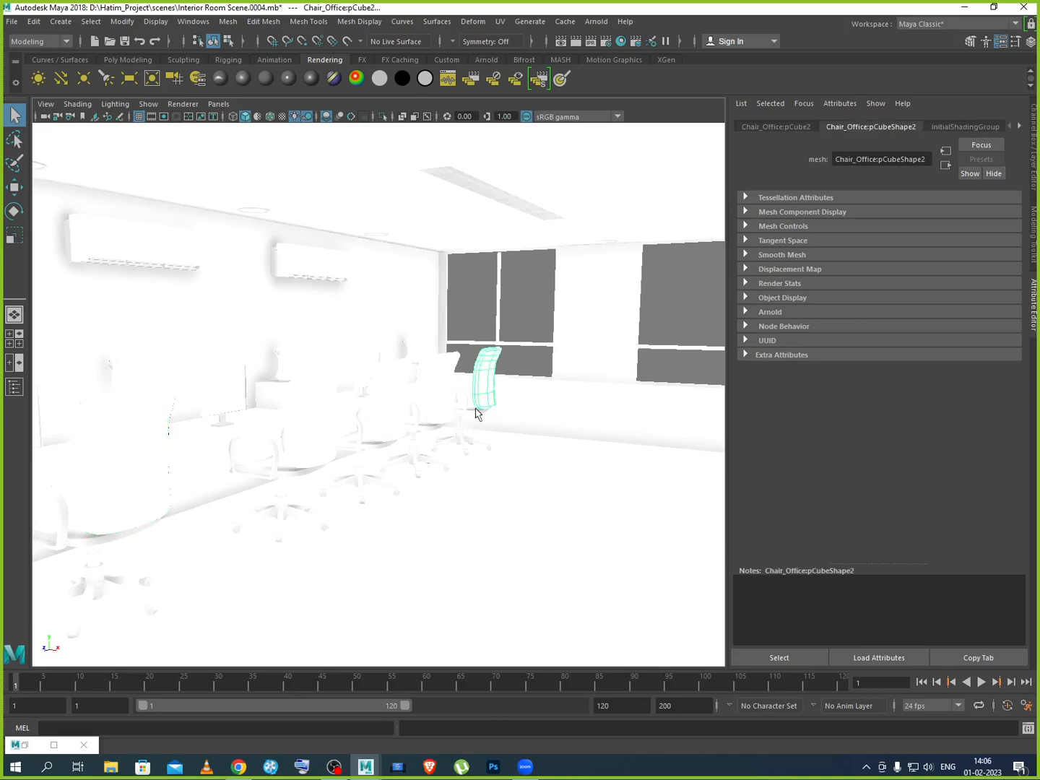
right_click(483, 385)
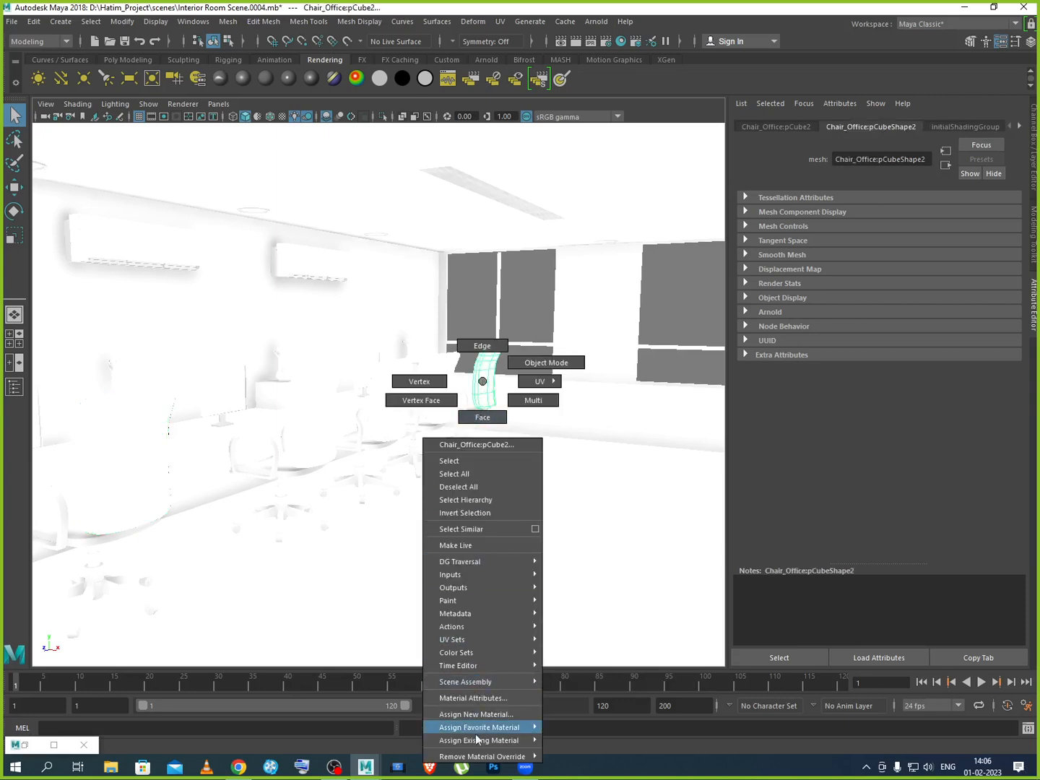
mouse_move(476, 744)
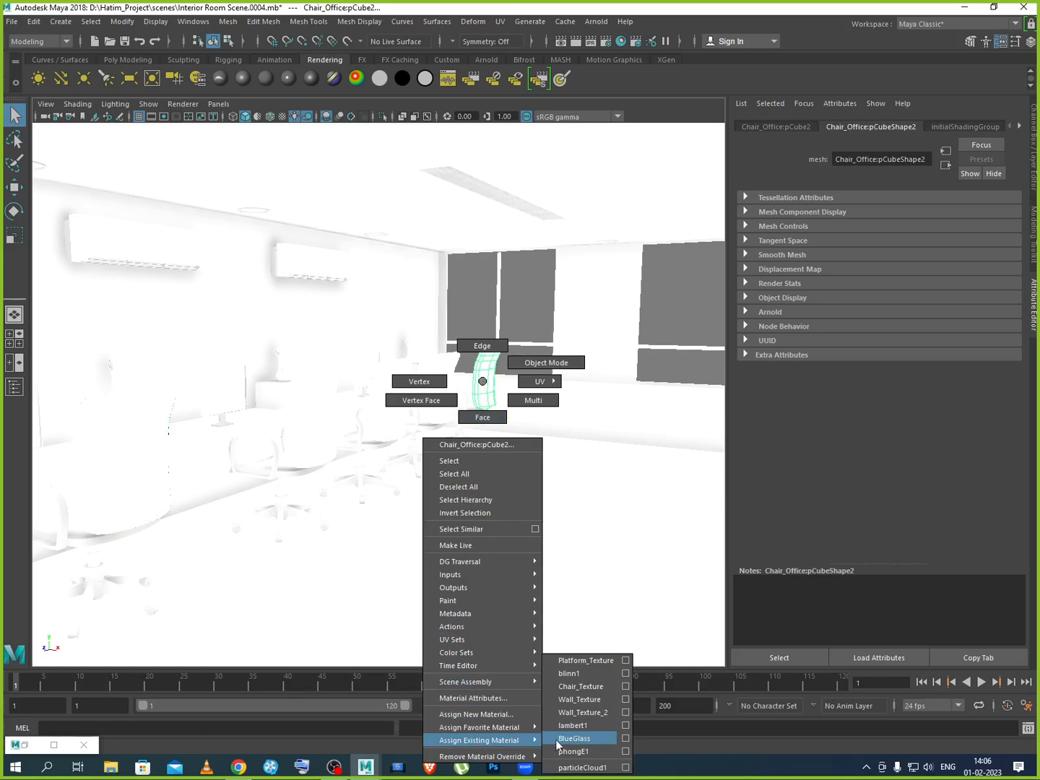
left_click(575, 687)
Assign the existing Chair_Texture material to the backrests of the second and third office chairs from the far end
right_click(447, 373)
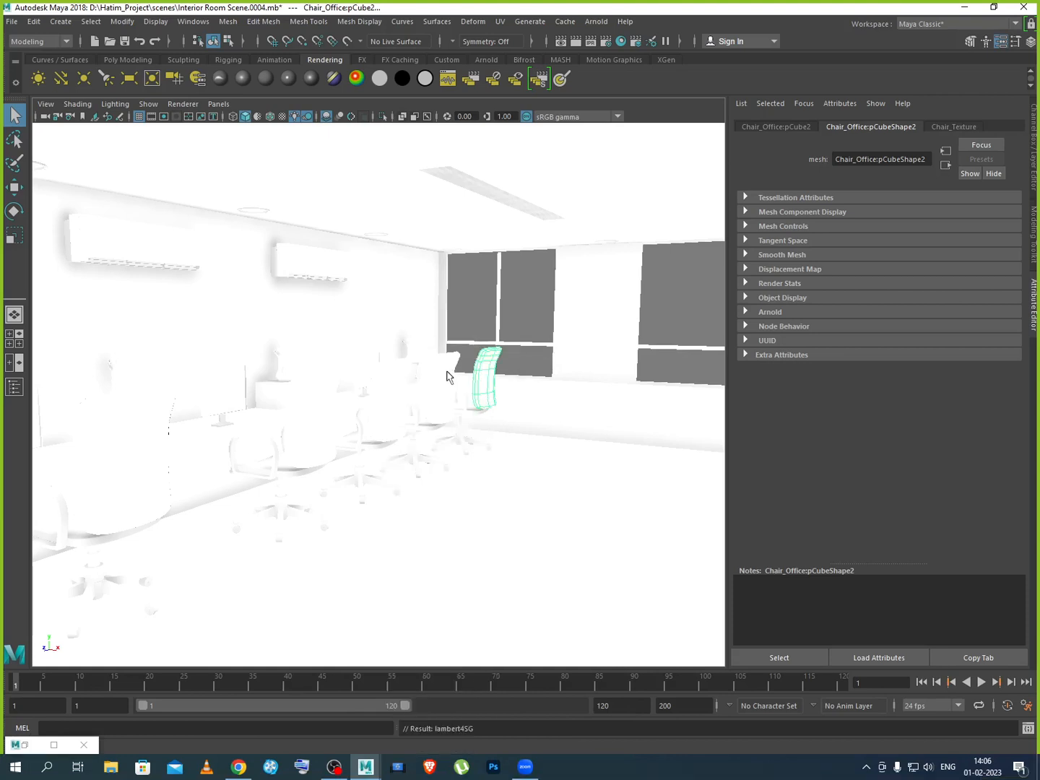
left_click(444, 379)
right_click(443, 377)
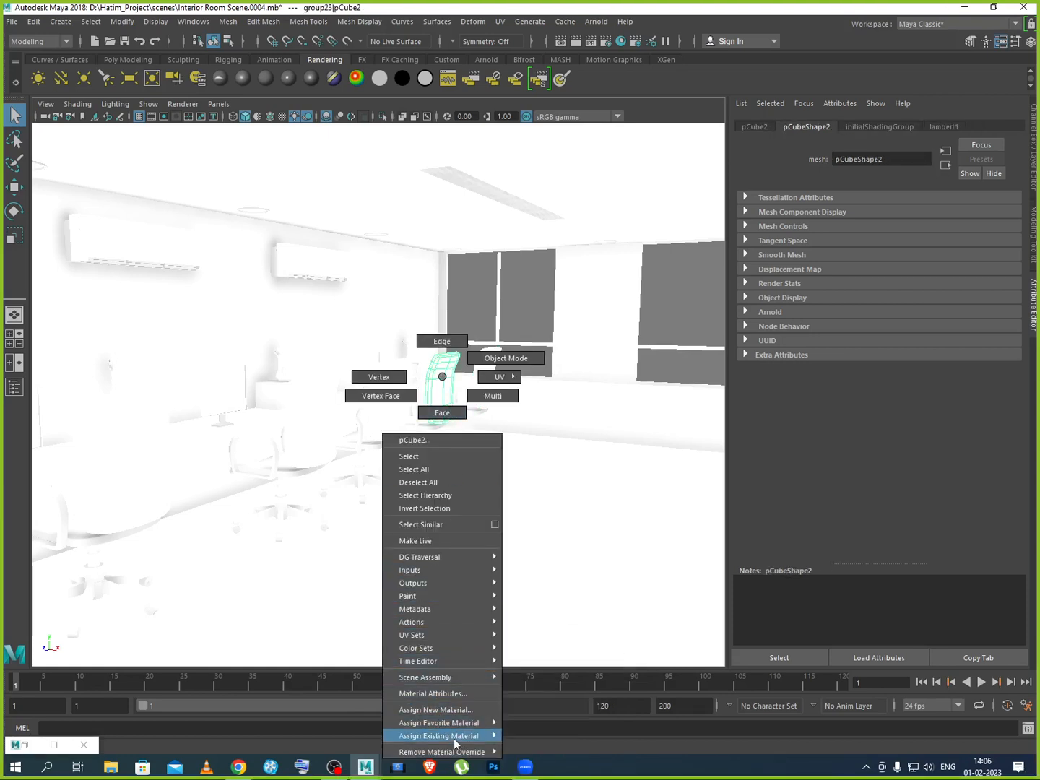
mouse_move(478, 737)
left_click(542, 687)
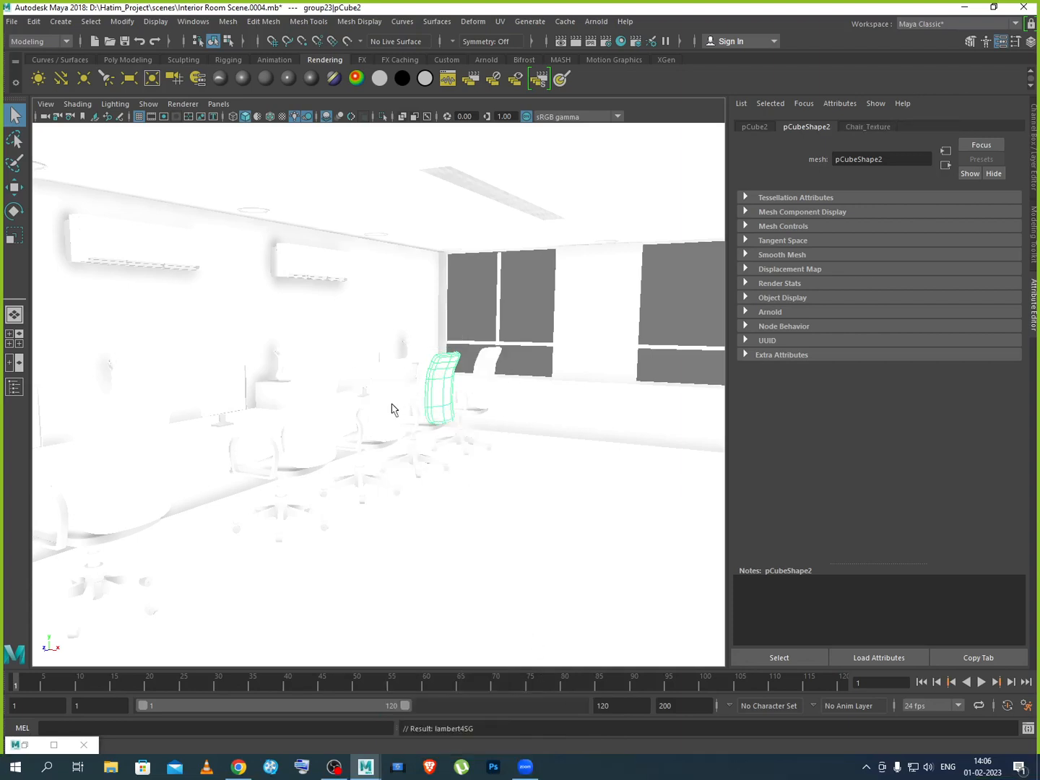
left_click(384, 406)
right_click(386, 392)
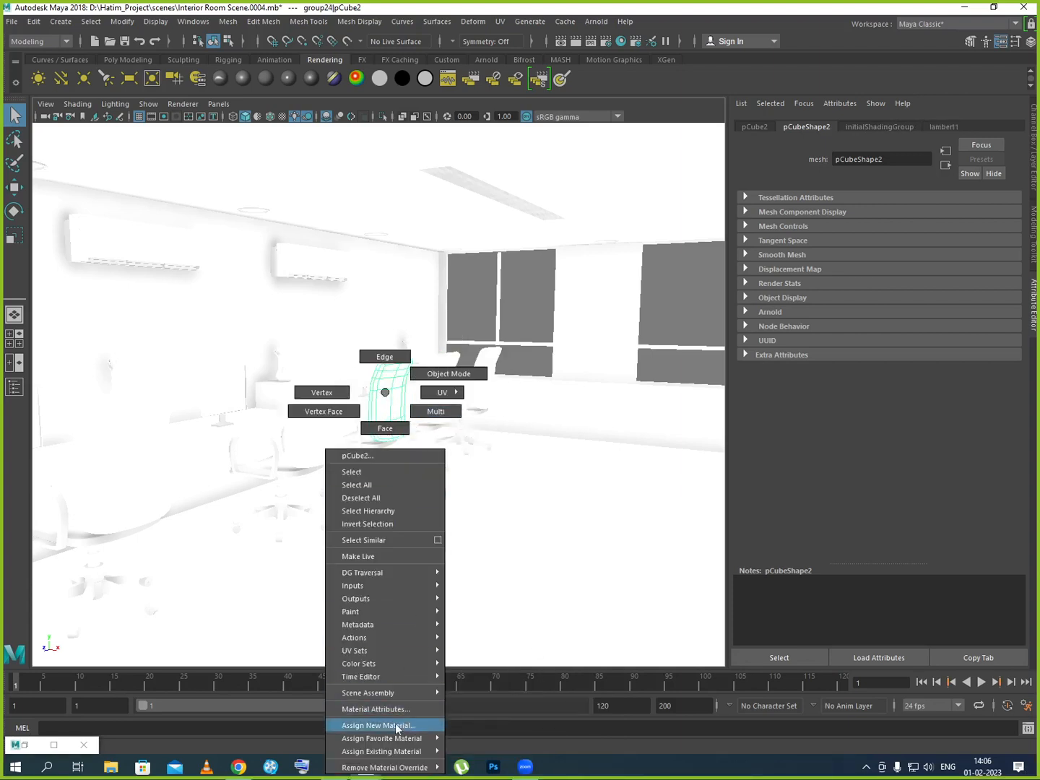
mouse_move(394, 745)
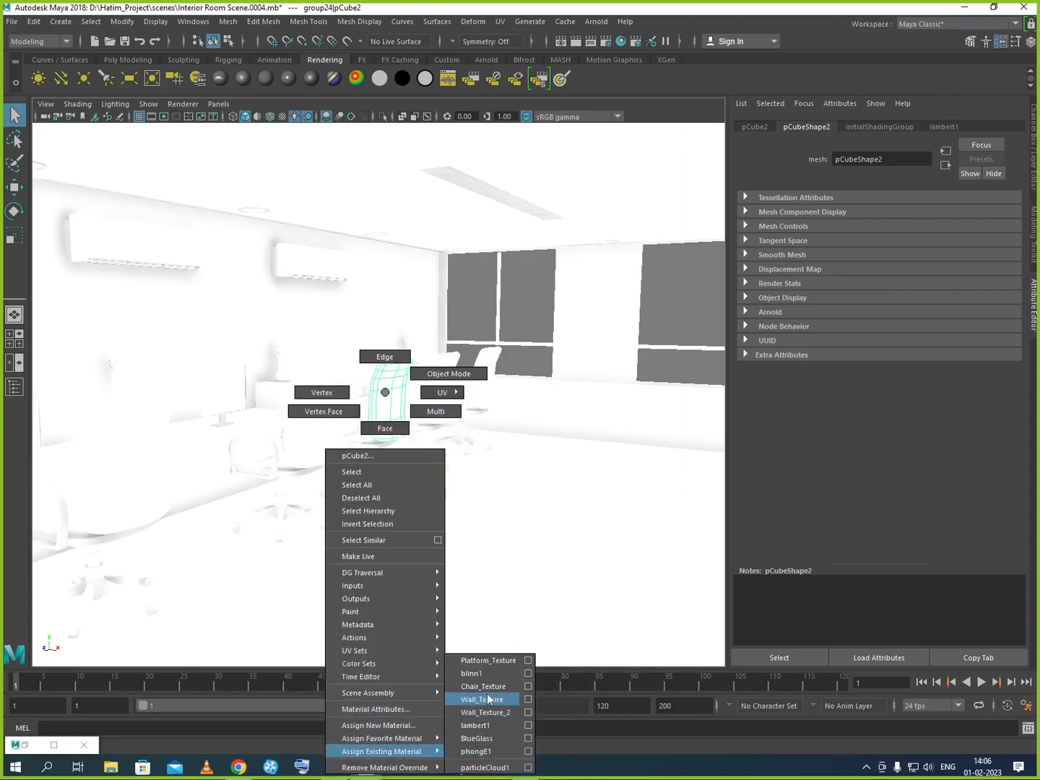
left_click(488, 687)
Repeat the Chair_Texture assignment on the backrests of the two office chairs nearest the camera
left_click(300, 399)
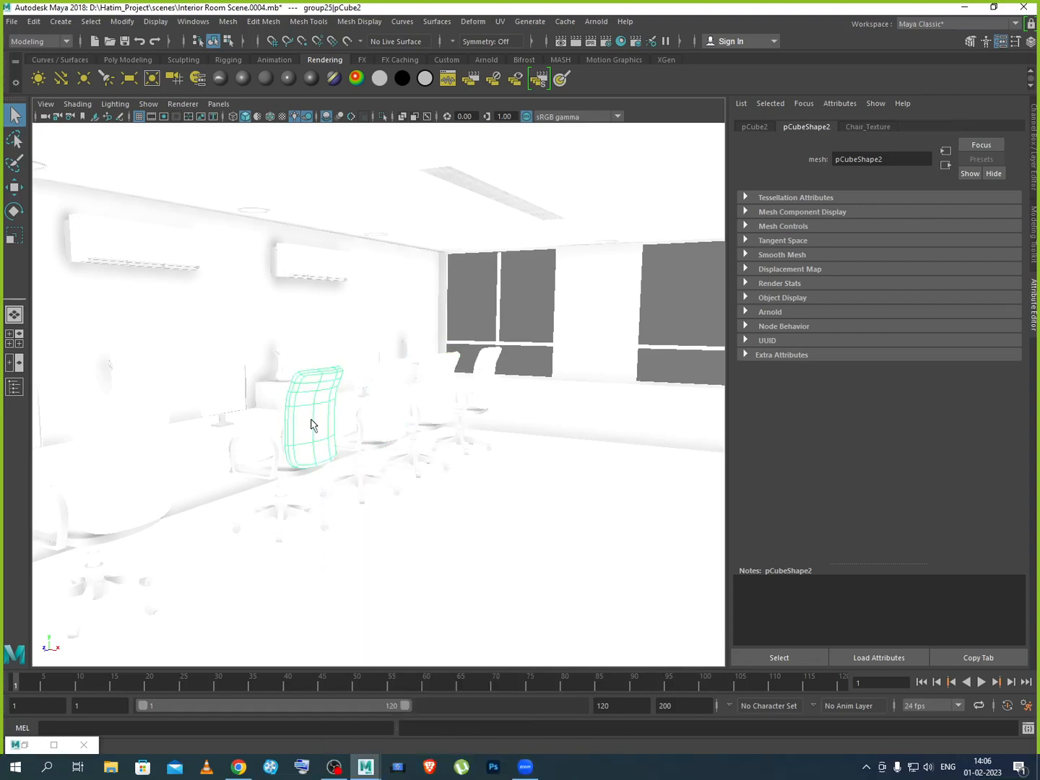
key("g")
left_click(144, 475)
key("g")
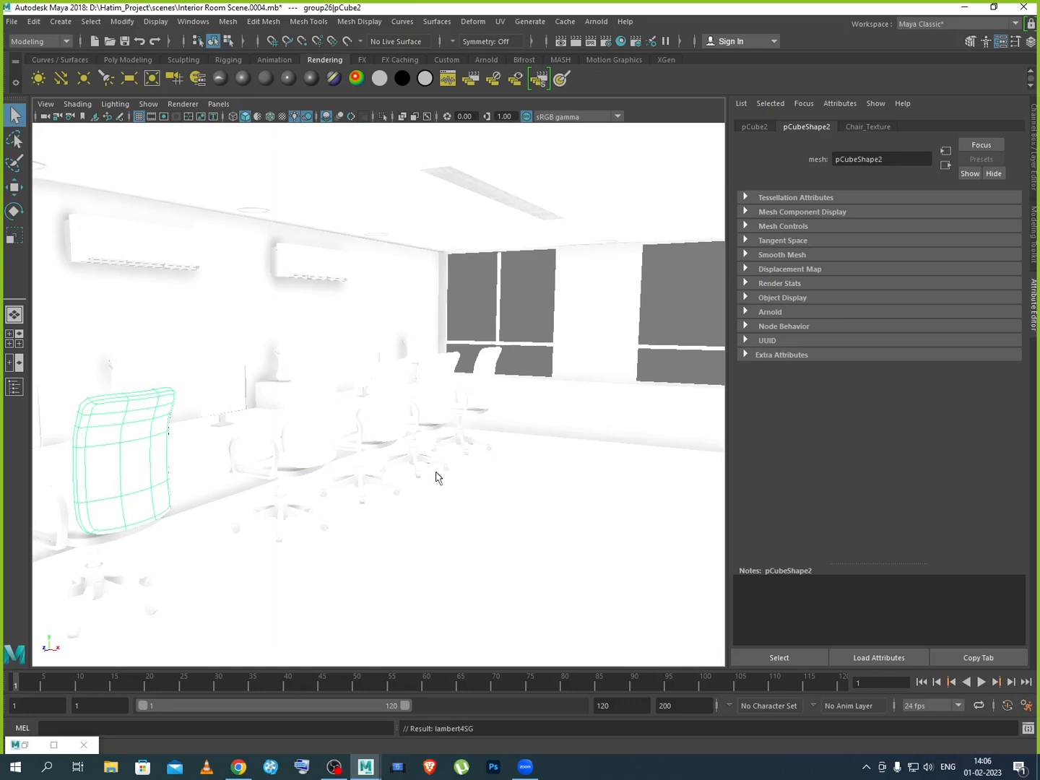
Select the seated figure sculpture nearest the camera along the desk wall and assign it a new Phong material
left_click(280, 393)
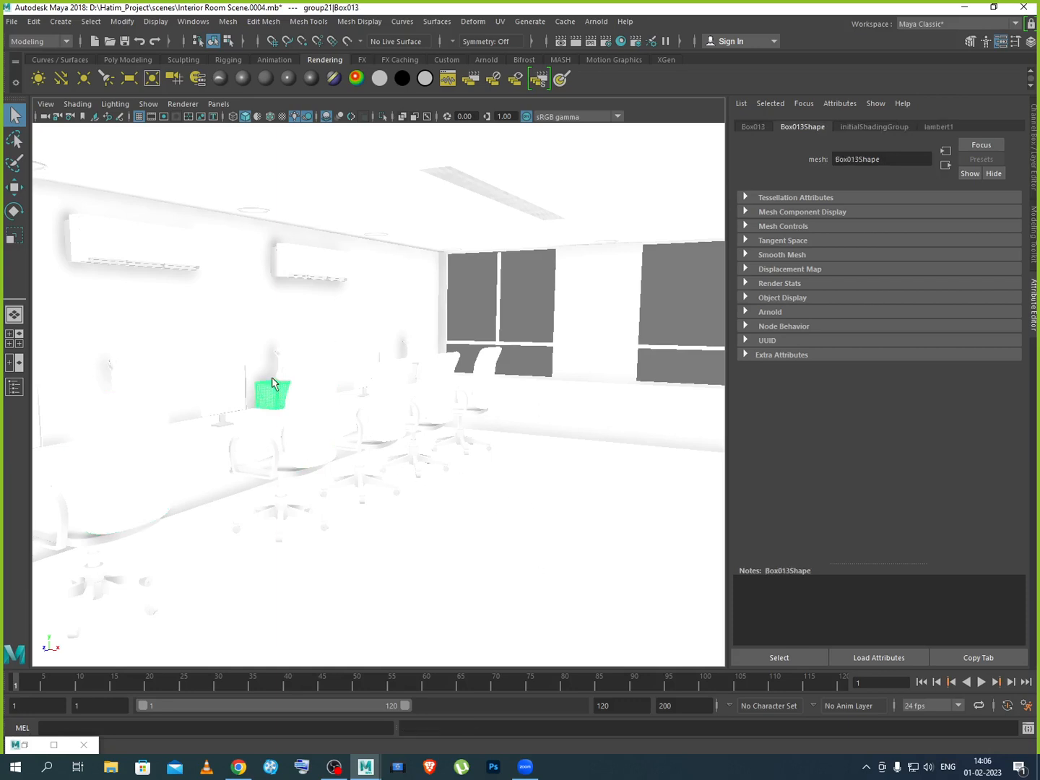
left_click(272, 377)
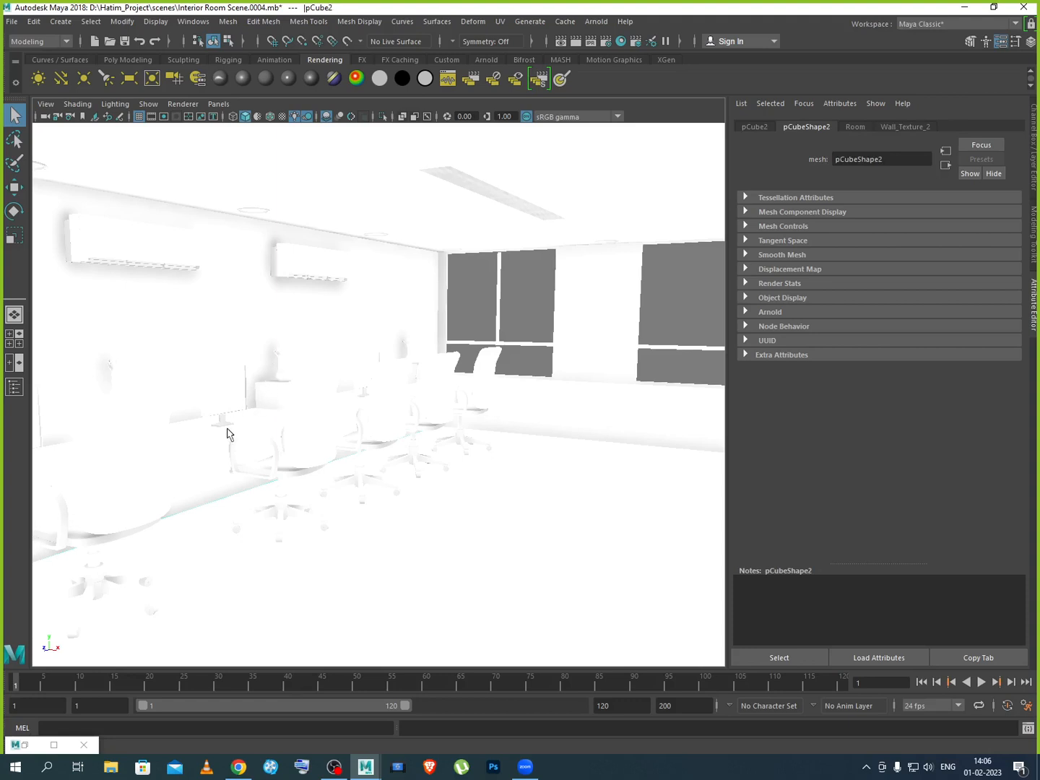
left_click(261, 398)
left_click_drag(280, 439, 284, 442, "alt")
left_click(99, 387)
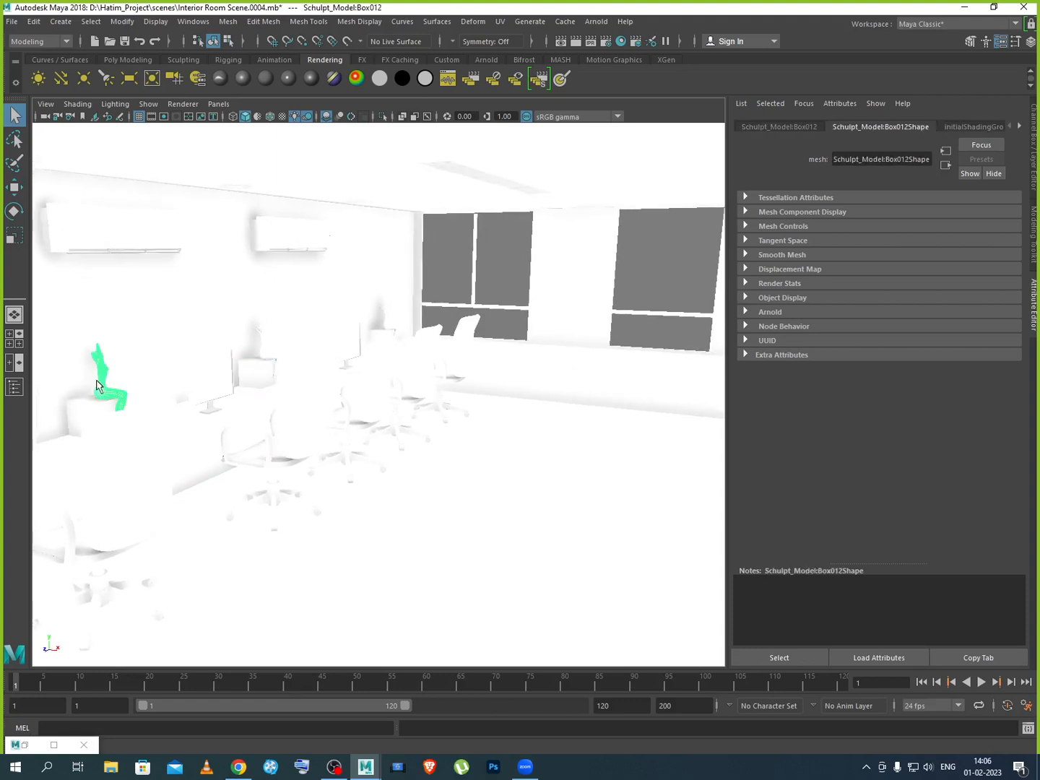
left_click(257, 355)
left_click(264, 361)
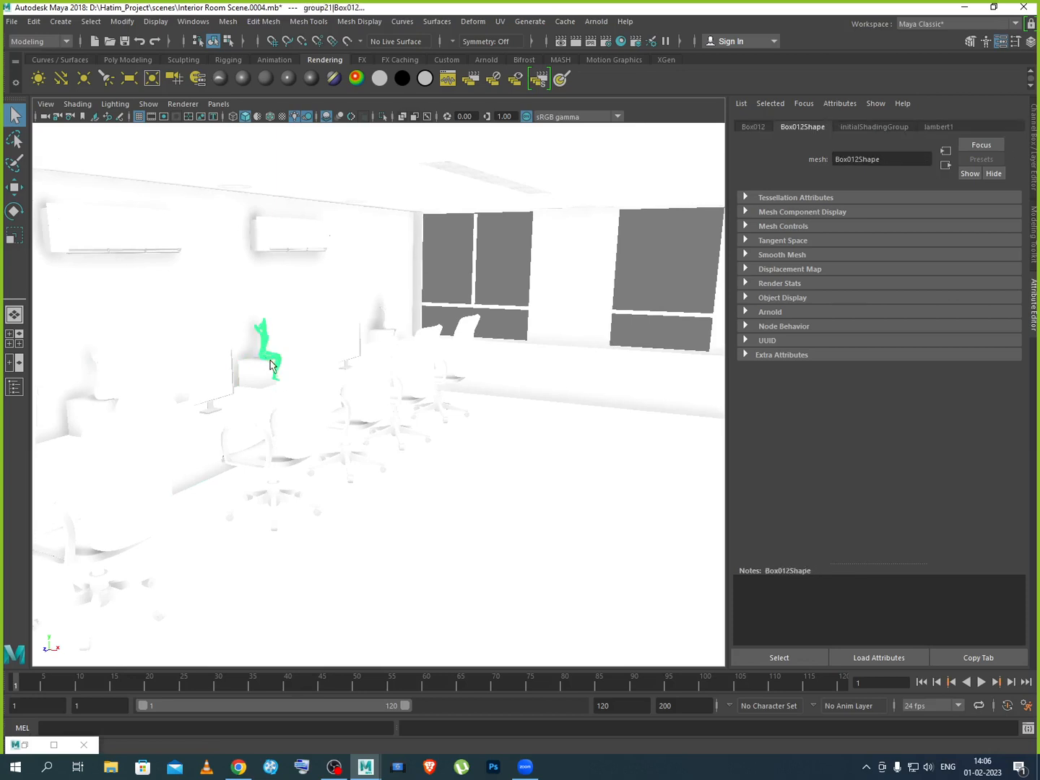
left_click(102, 397)
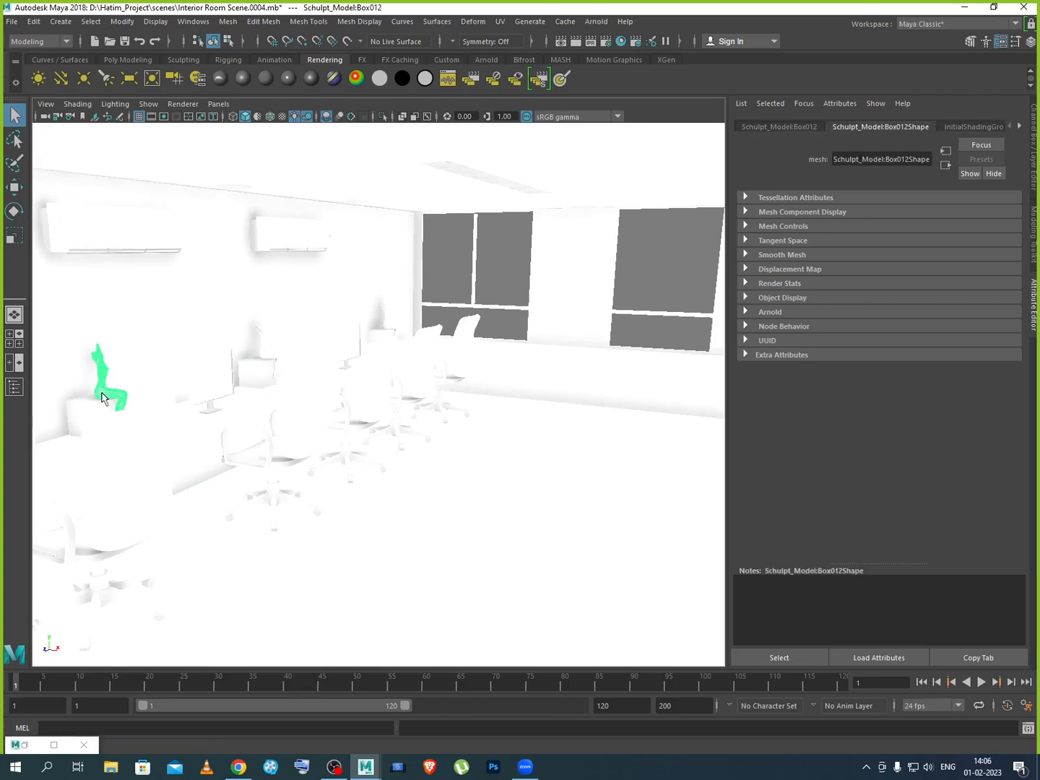
left_click(290, 80)
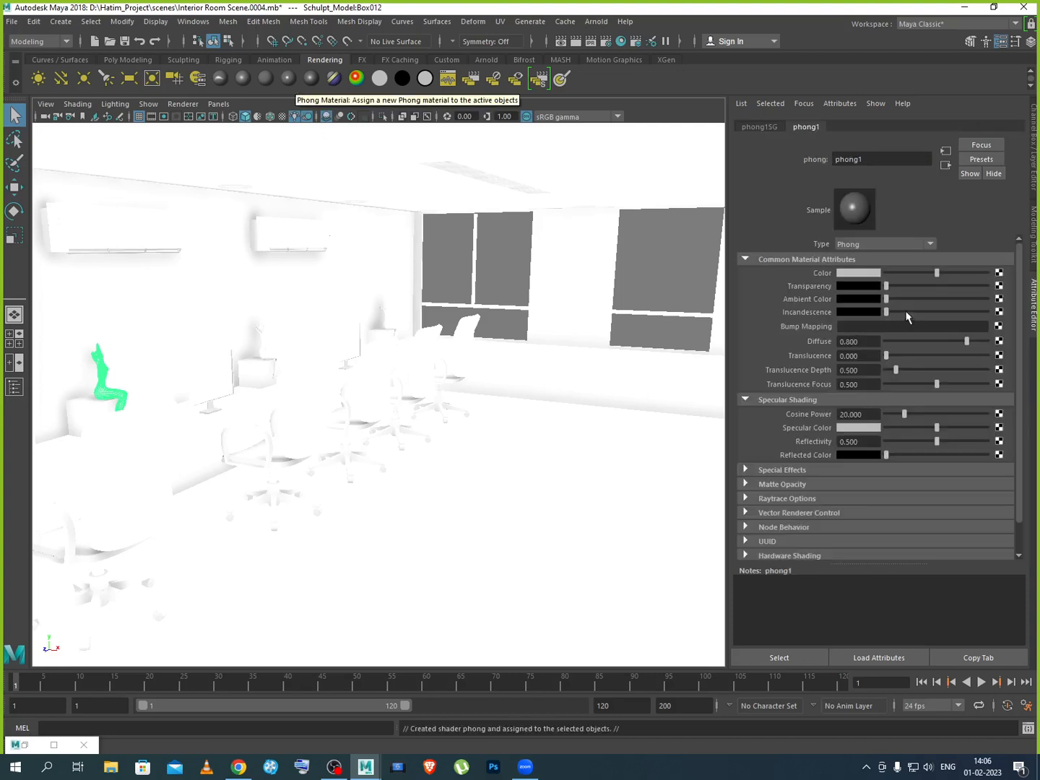
Rename the seated sculpture's new Phong material to Sculp and set its color to a bright golden yellow
double_click(849, 159)
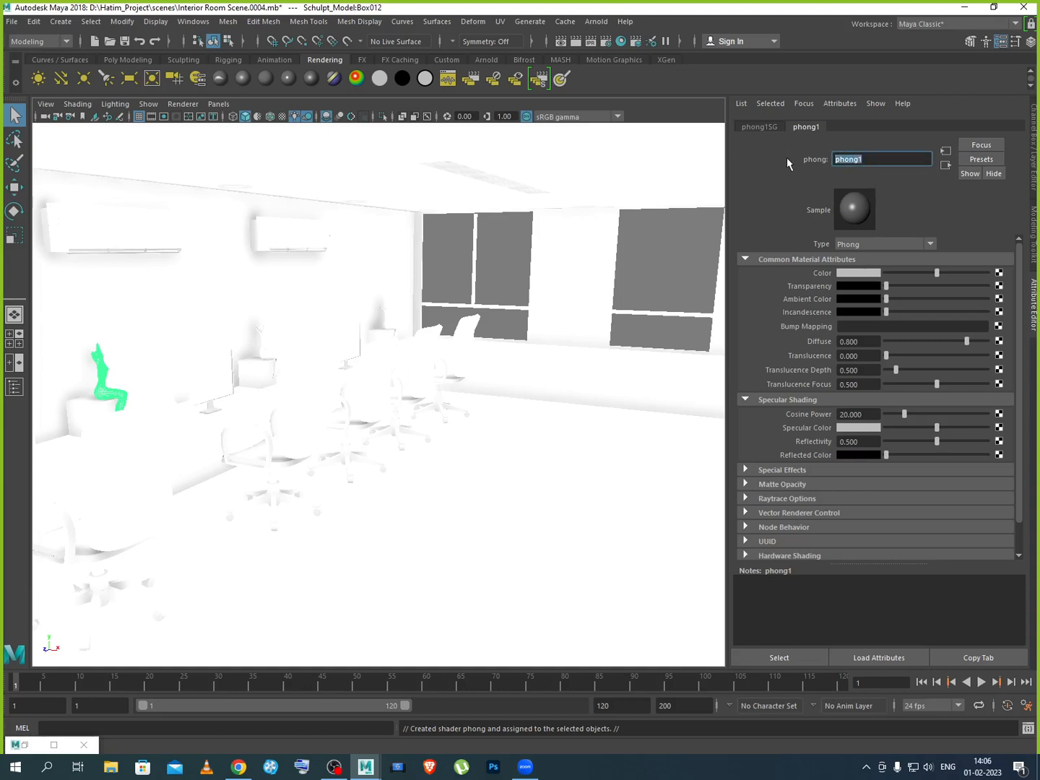
type("Sculp")
left_click(869, 276)
left_click(810, 321)
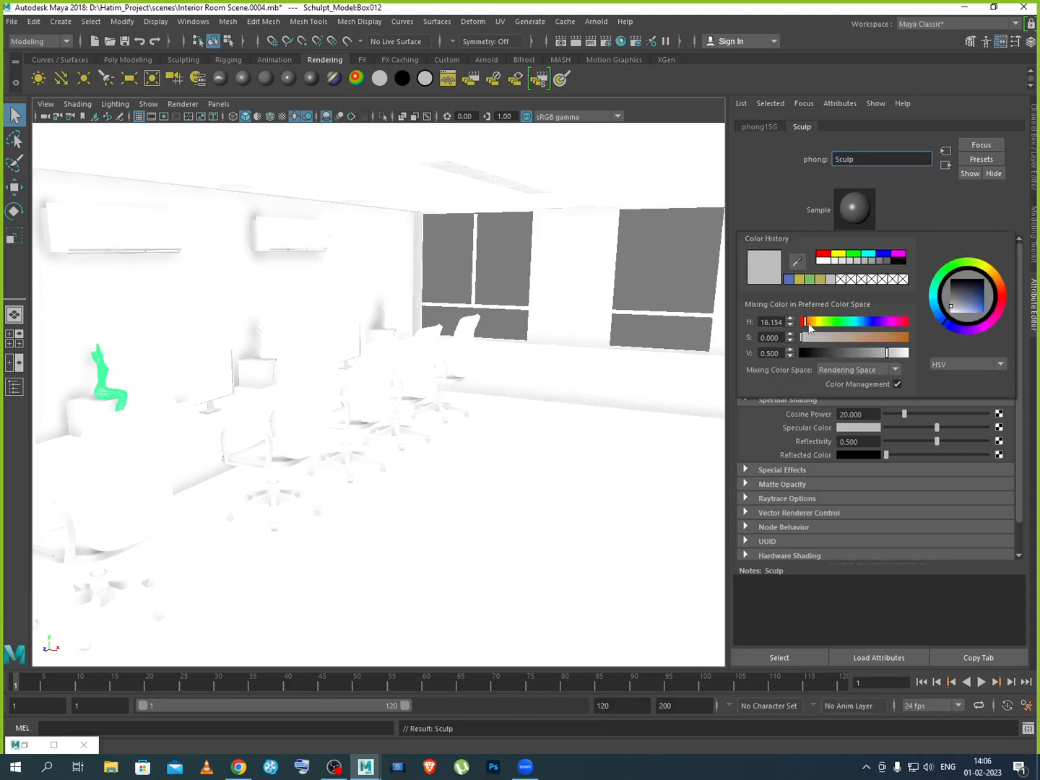
left_click(904, 340)
left_click_drag(904, 339, 1013, 321)
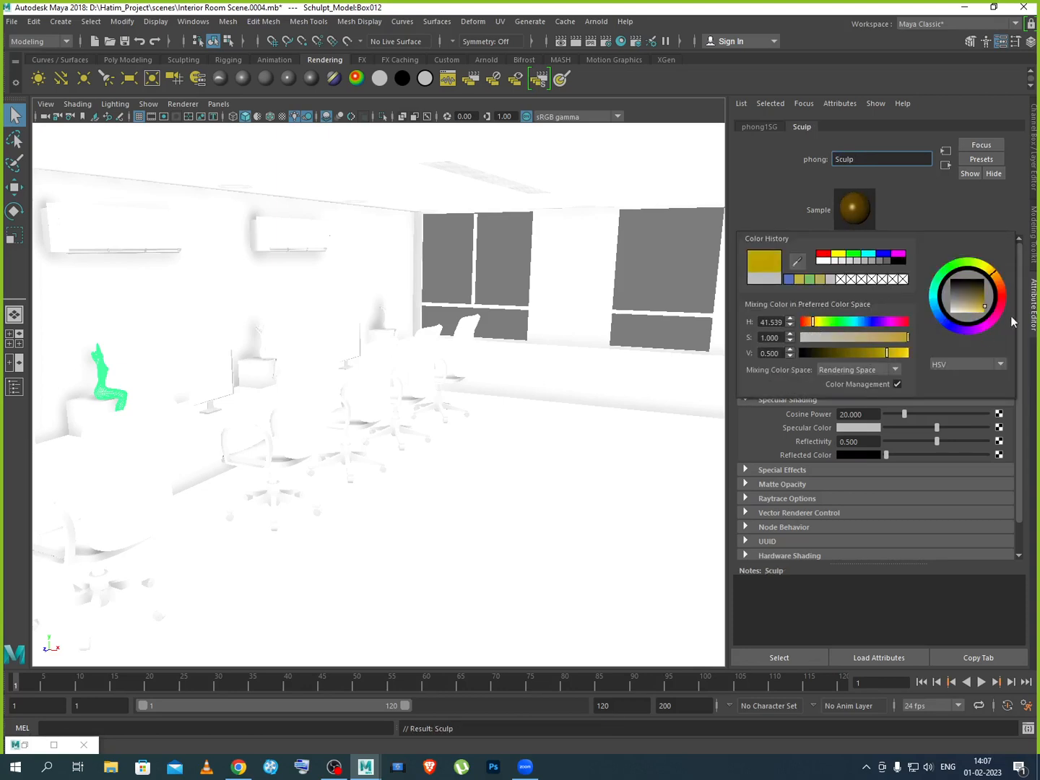
left_click(995, 282)
left_click(979, 309)
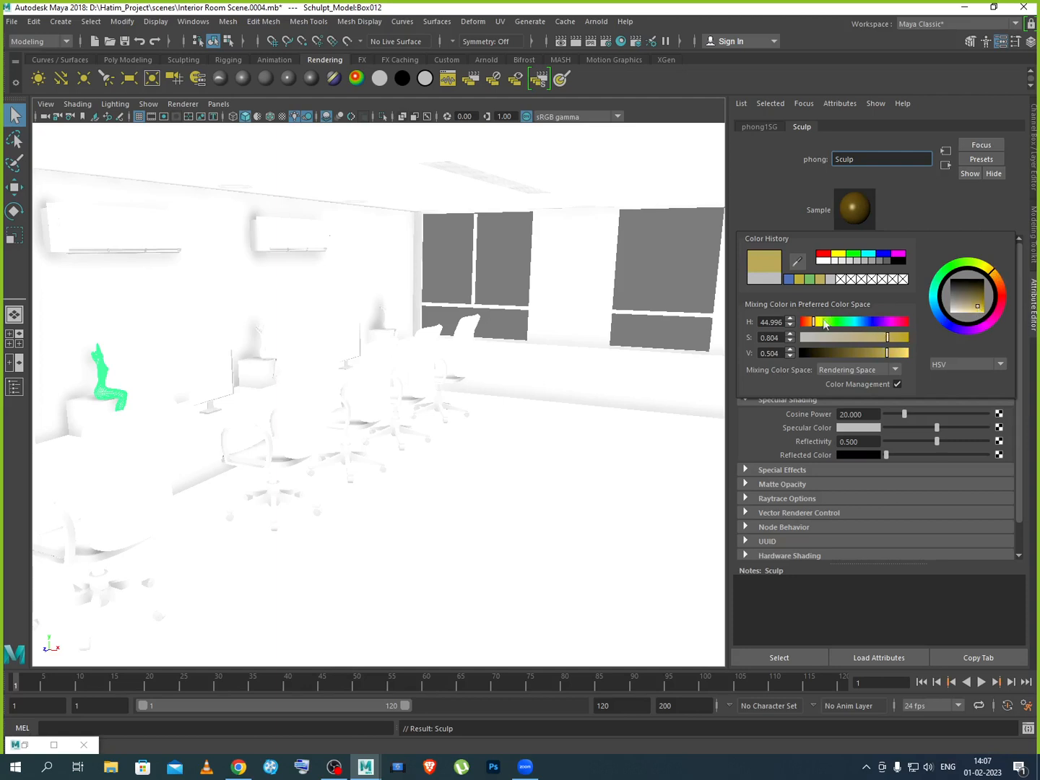
left_click_drag(816, 321, 817, 324)
mouse_move(891, 342)
left_mouse_down()
mouse_move(913, 342)
mouse_move(898, 355)
left_mouse_up()
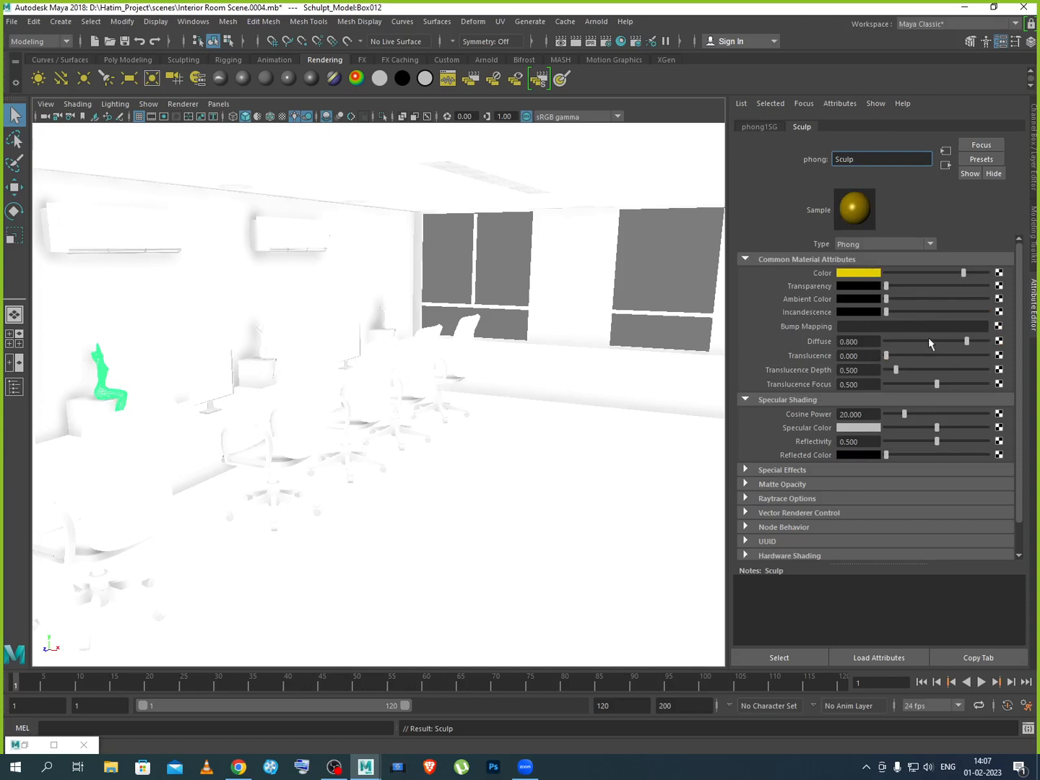
Assign the existing Sculp material to the middle and farthest seated figure sculptures along the desk wall
left_click(272, 357)
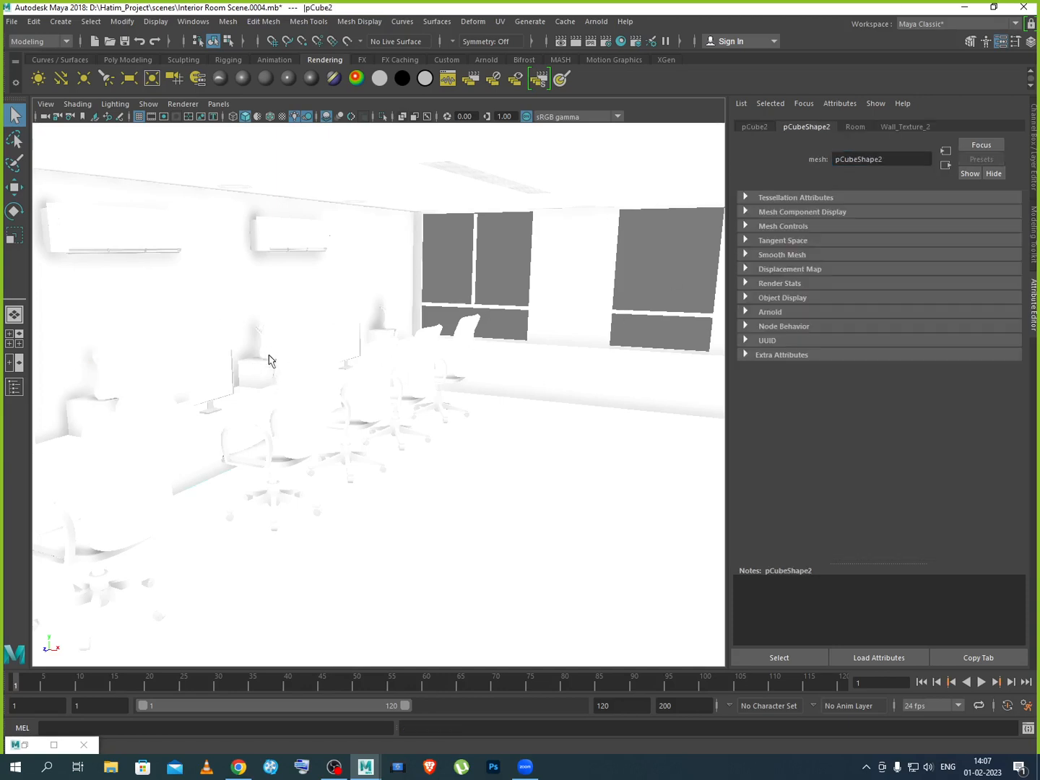
right_click_drag(265, 354, 355, 726)
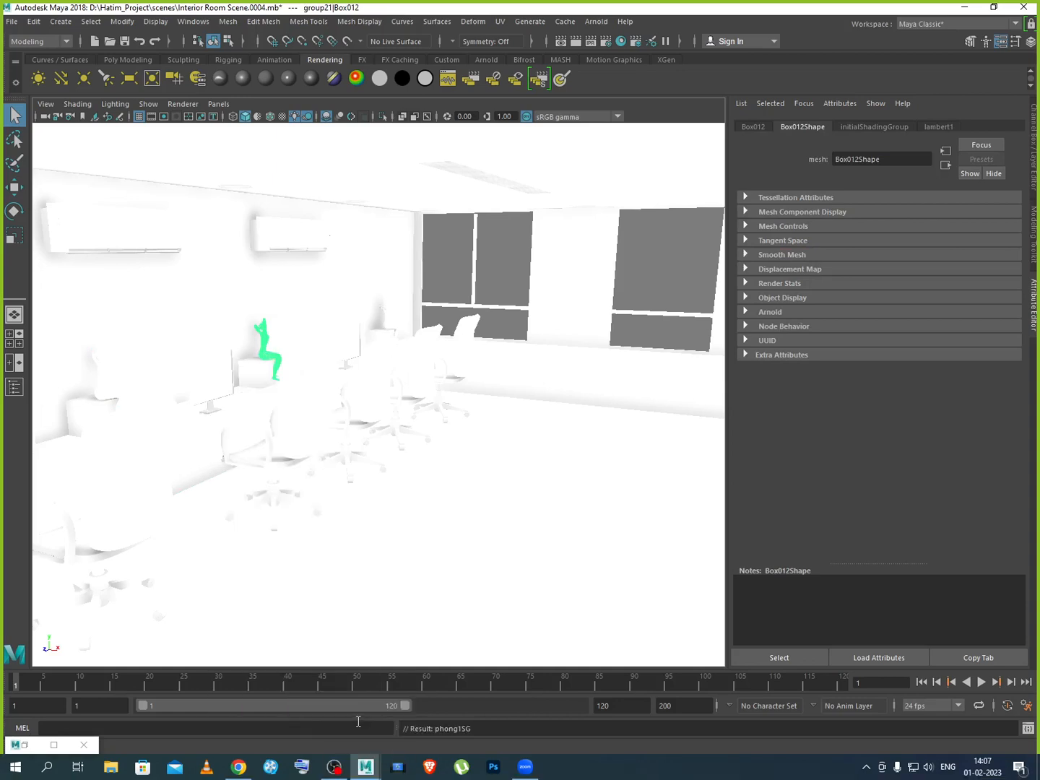
left_click(391, 327)
mouse_move(390, 326)
right_mouse_down()
mouse_move(414, 551)
mouse_move(393, 684)
mouse_move(488, 754)
mouse_move(479, 725)
right_mouse_up()
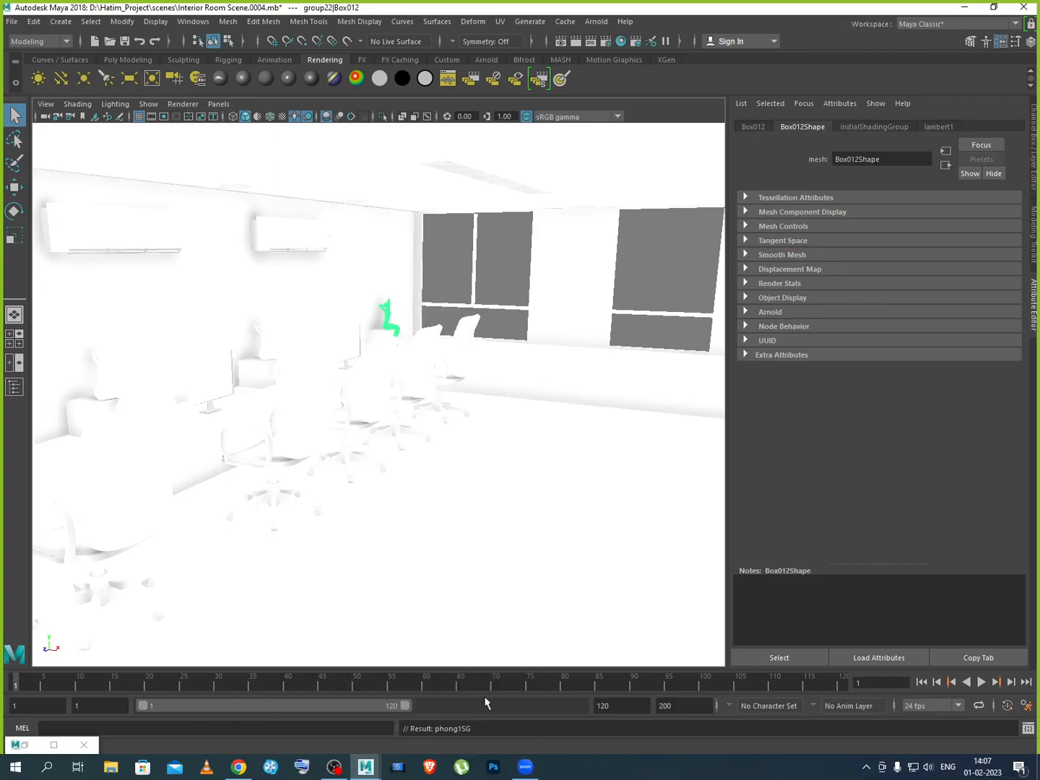
Assign the existing Sculp material to the pedestal blocks beneath all three seated sculptures, from the farthest to the nearest
left_click(380, 351)
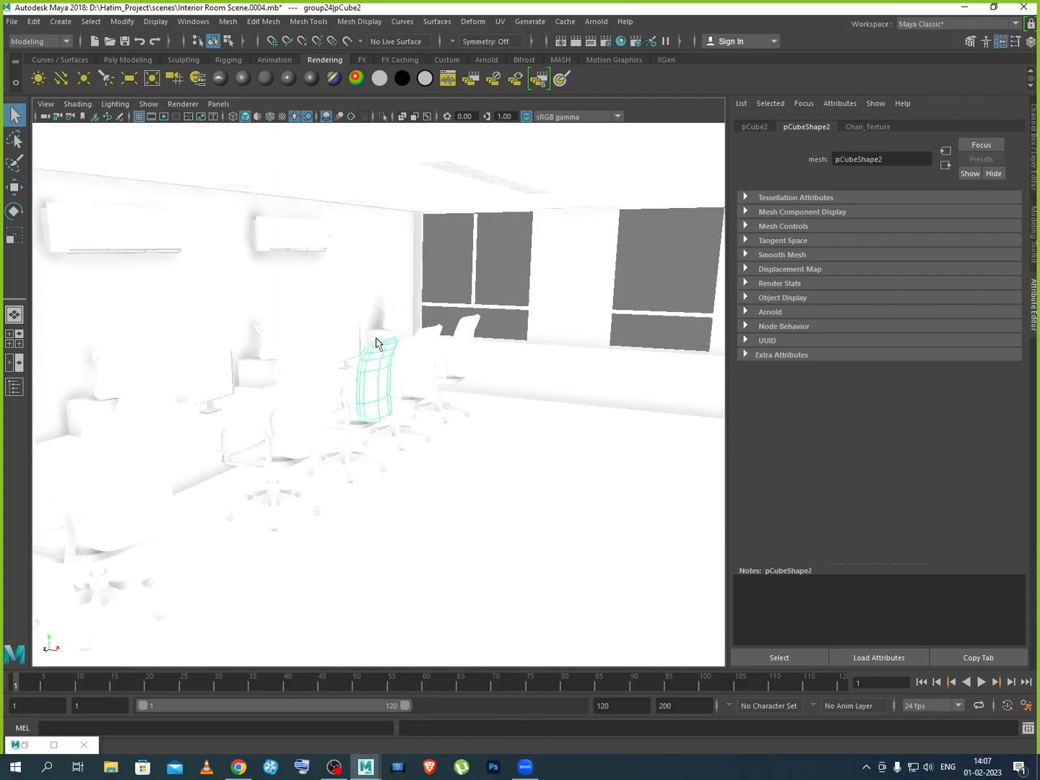
left_click(376, 338)
right_click_drag(378, 343, 465, 725)
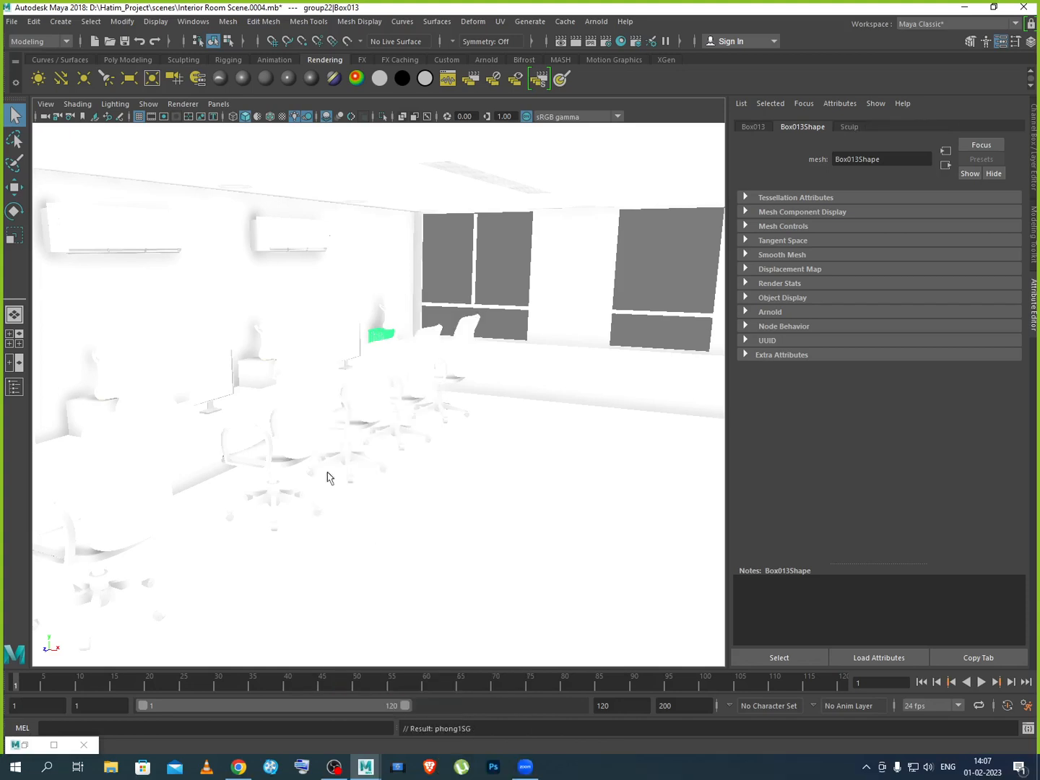
left_click(255, 374)
right_click_drag(254, 376, 366, 737)
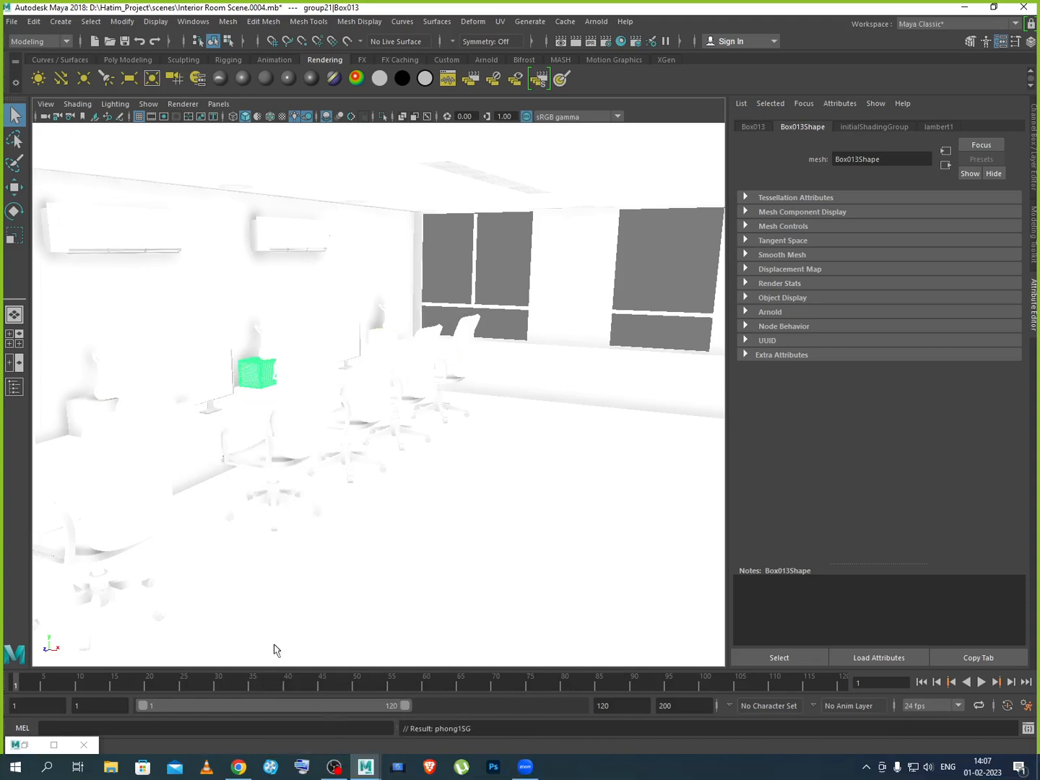
left_click(99, 424)
left_click(82, 413)
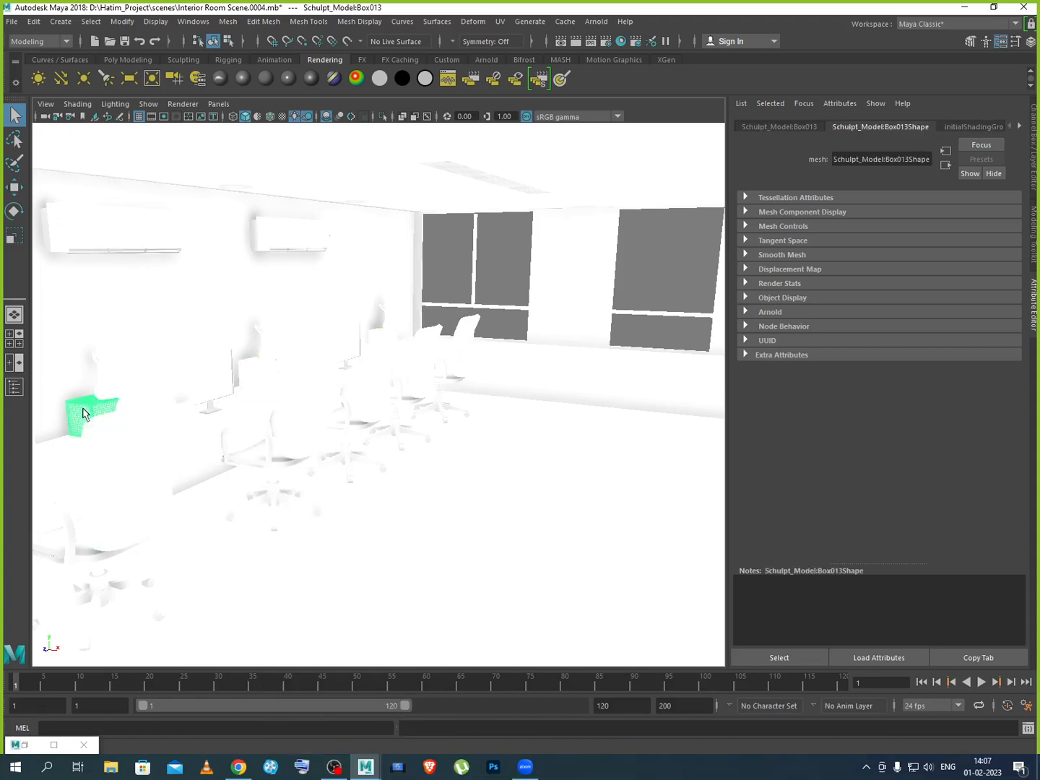
right_click_drag(102, 392, 205, 724)
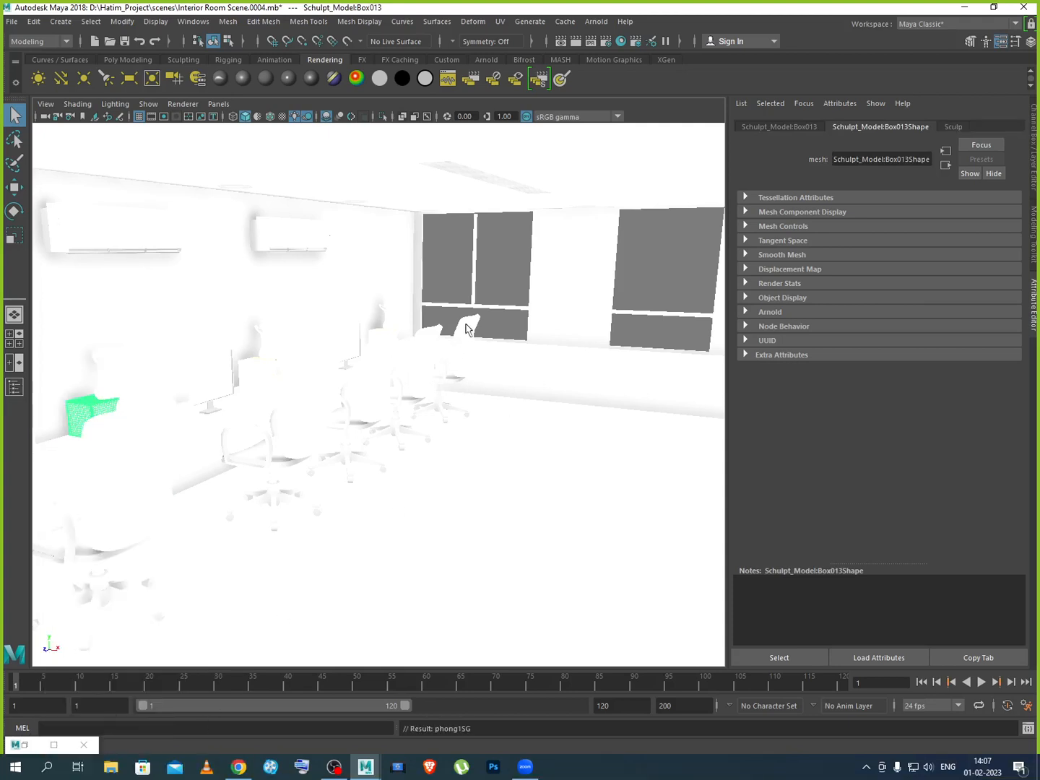
Assign the Chair_Texture material to the seat cushion of the office chair nearest the camera
left_click(100, 550)
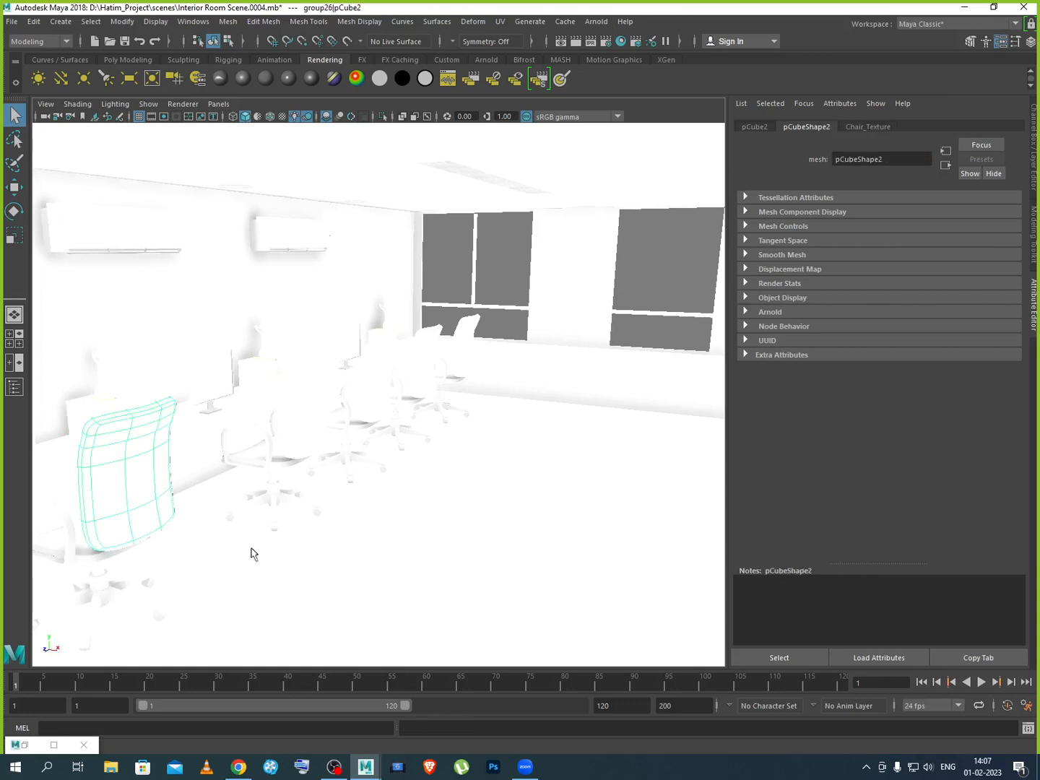
left_click_drag(253, 553, 276, 547, "alt")
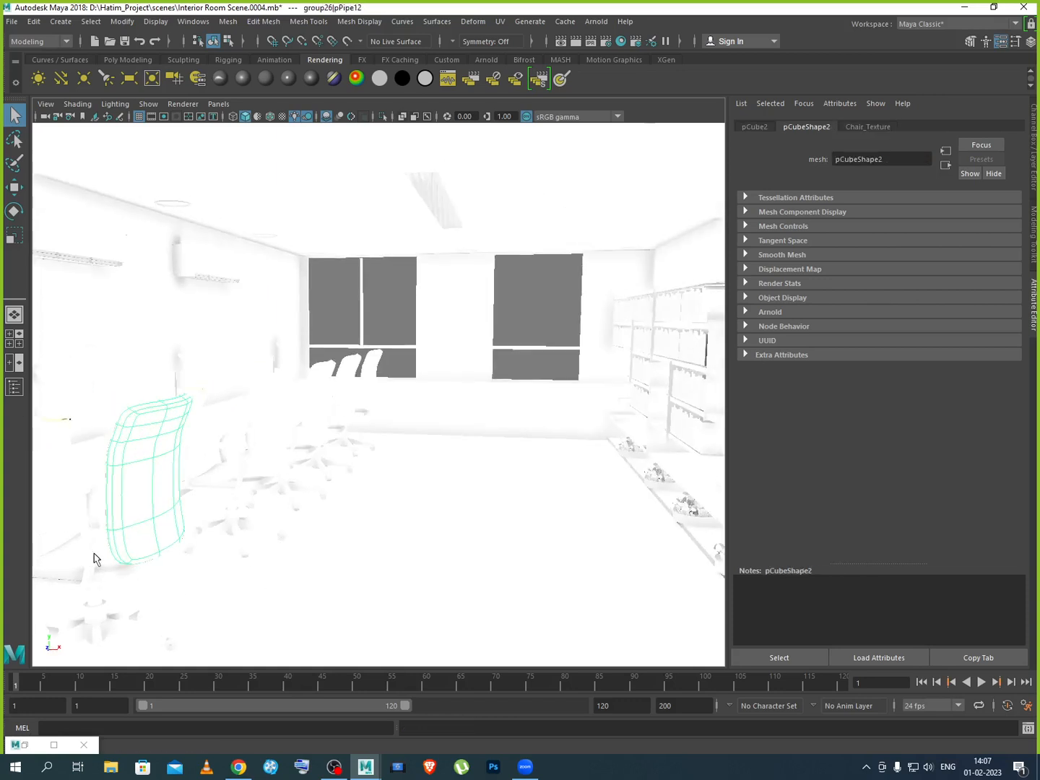
left_click(105, 574)
right_click(106, 575)
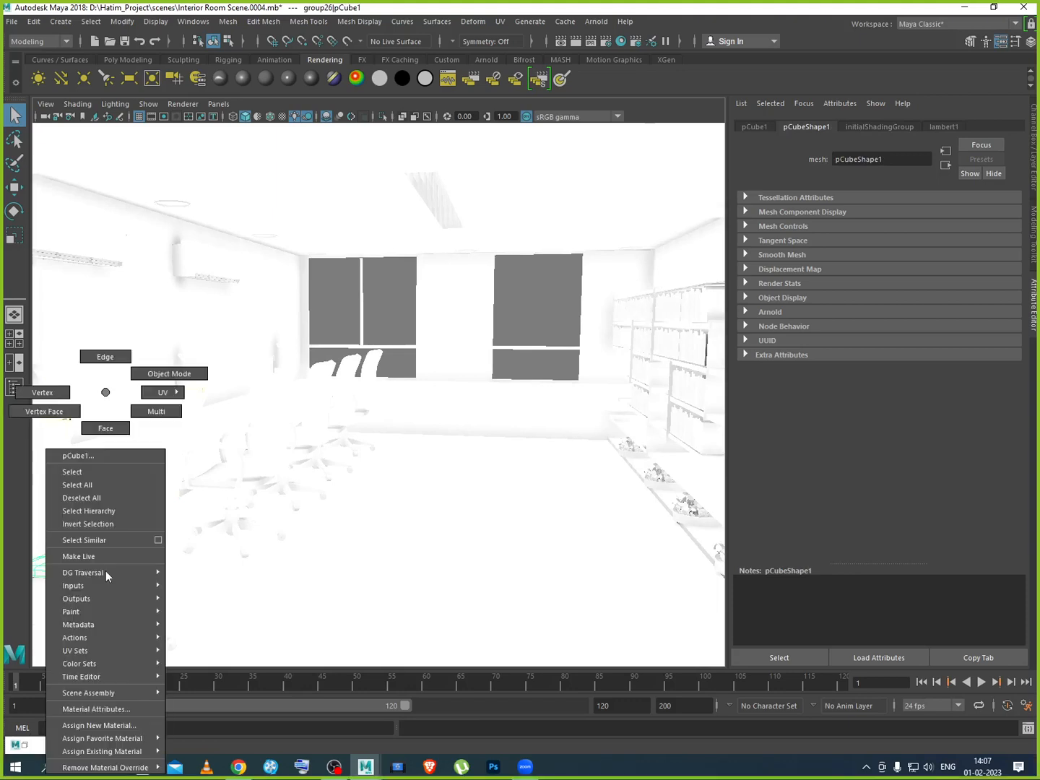
mouse_move(108, 744)
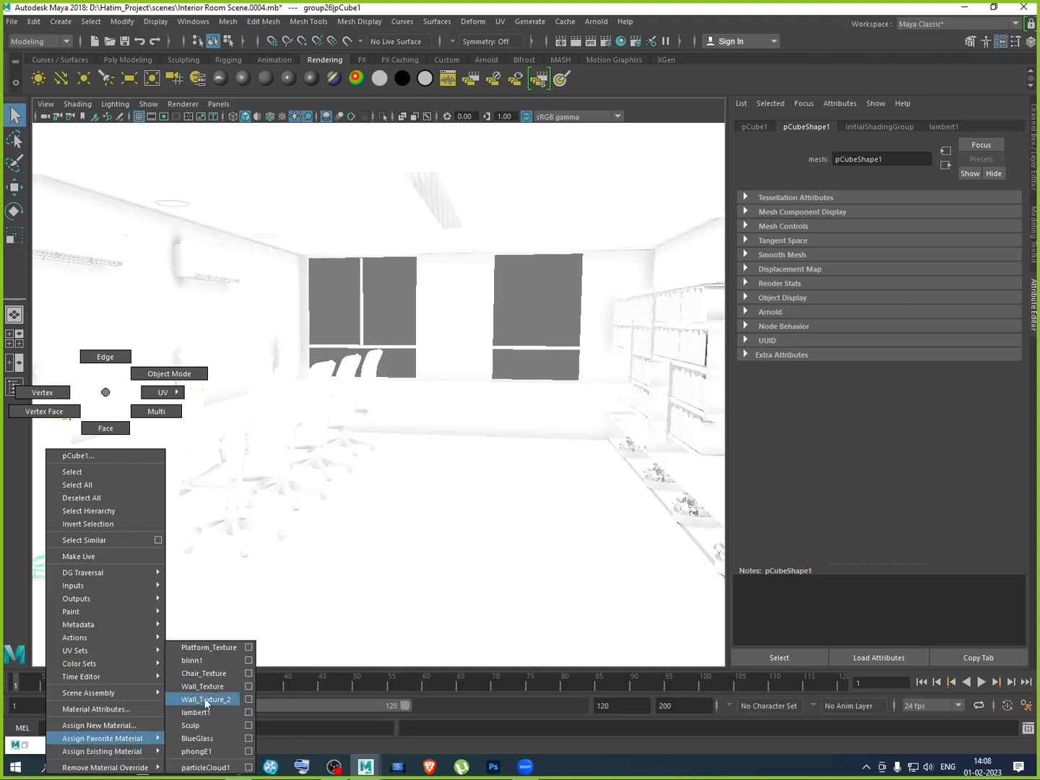
left_click(208, 673)
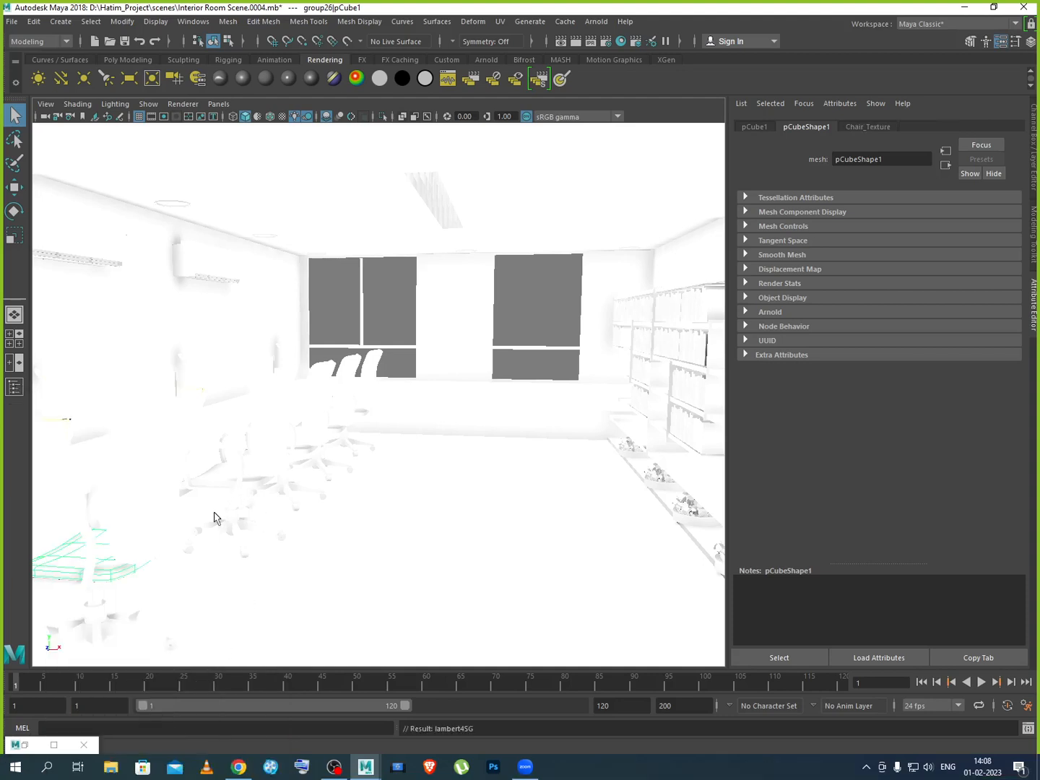
Assign the existing Chair_Texture material to the seat of the second office chair from the camera
left_click(213, 516)
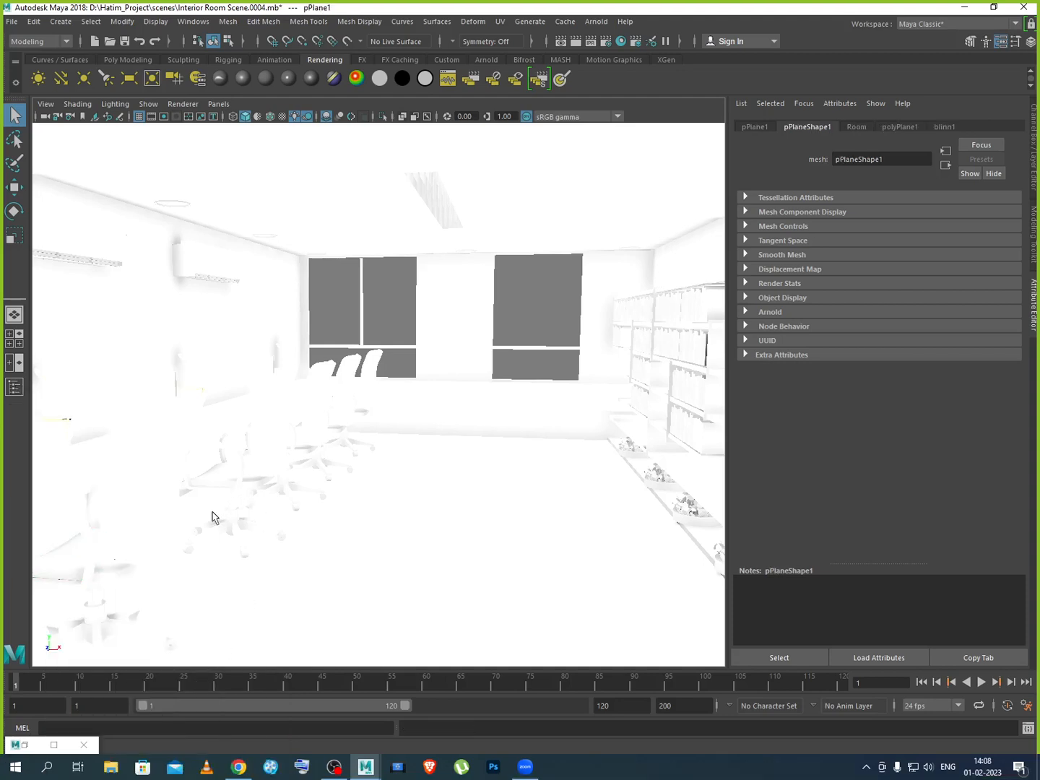
left_click(256, 489)
right_click(255, 490)
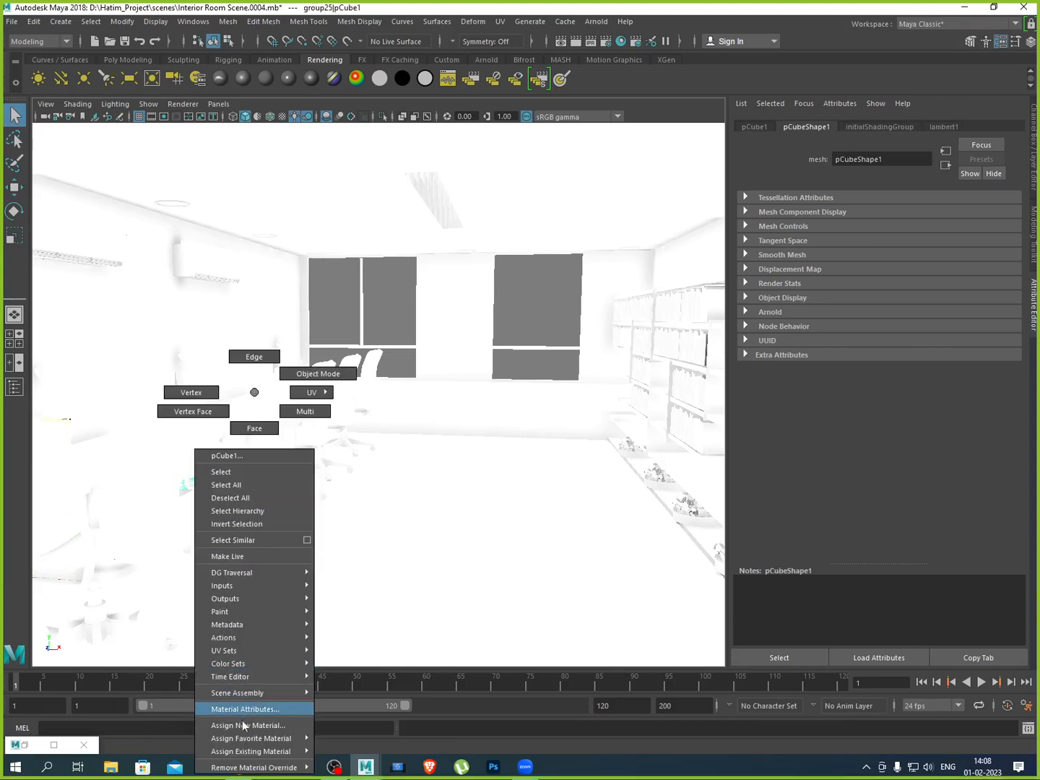
mouse_move(250, 753)
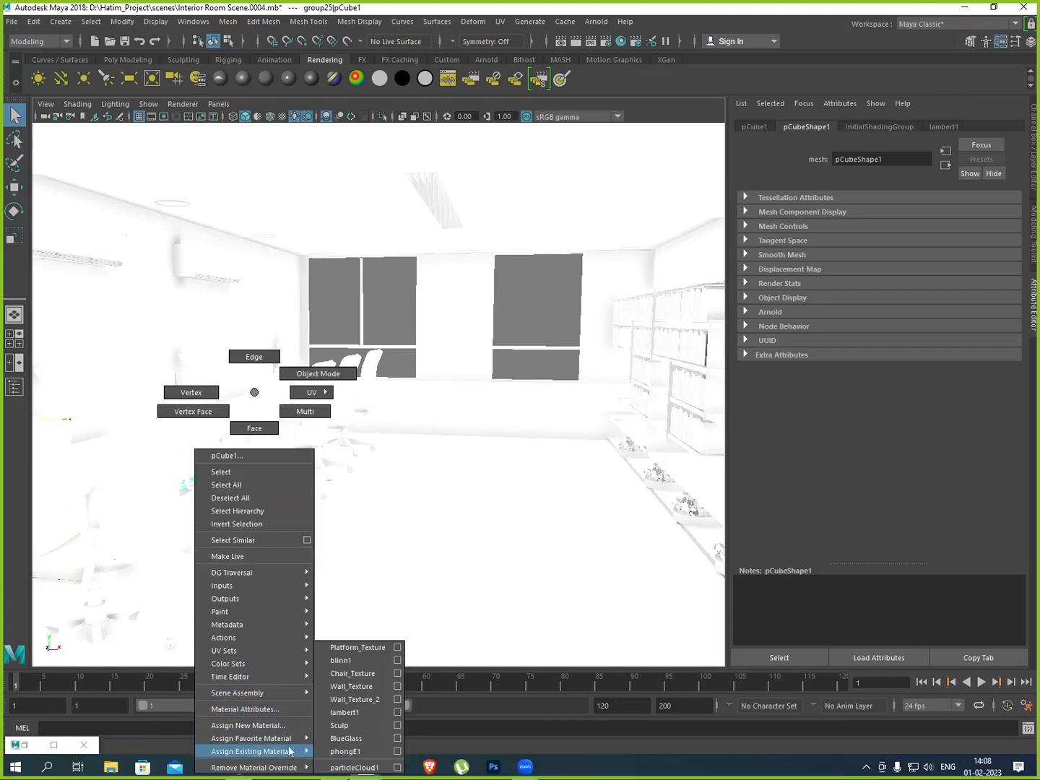
left_click(353, 673)
left_click(438, 499)
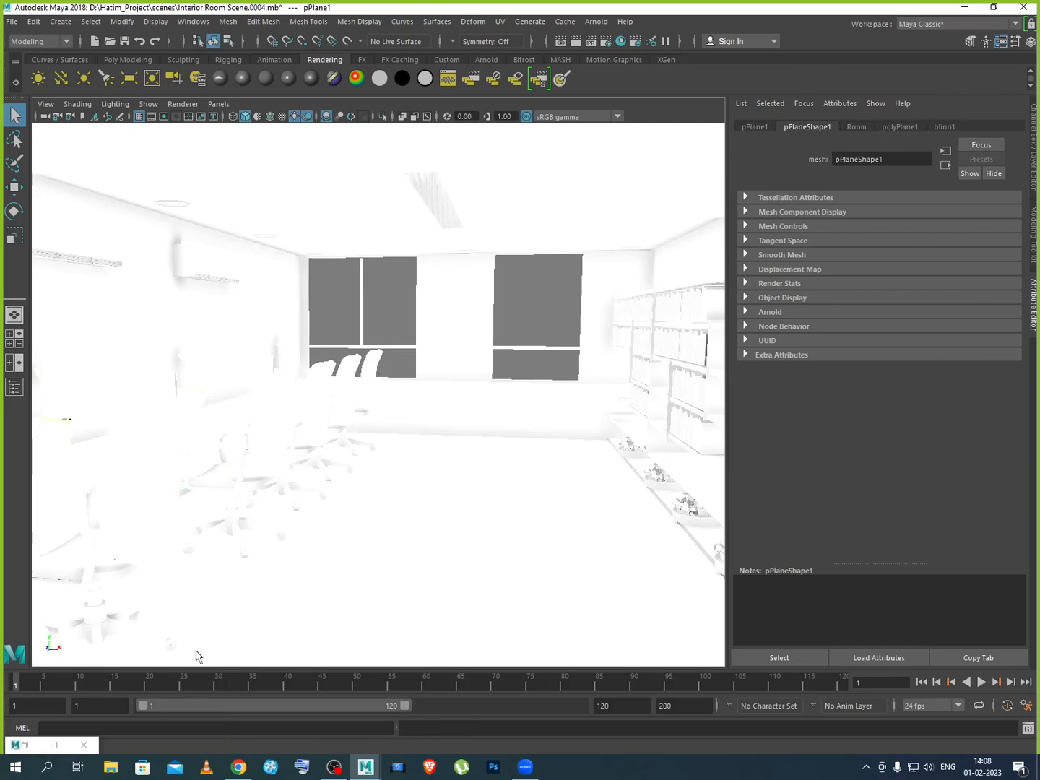
Reopen the Arnold RenderView and start a new render of the room from the perspShape camera
left_click(24, 744)
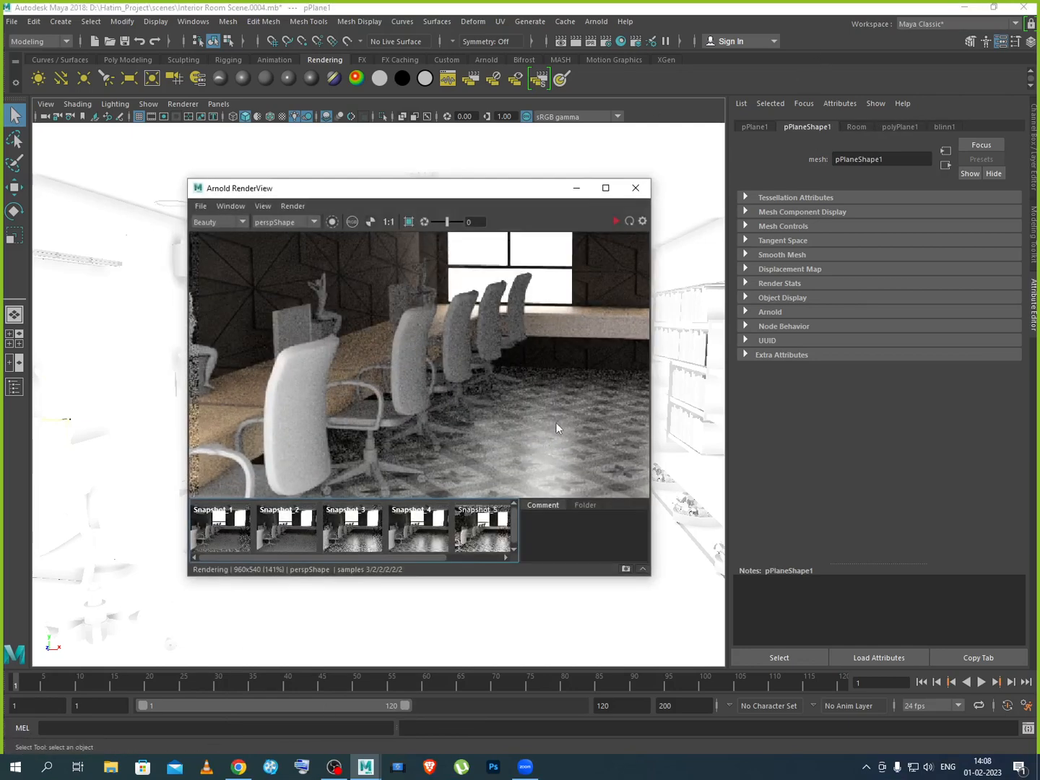
left_click(615, 221)
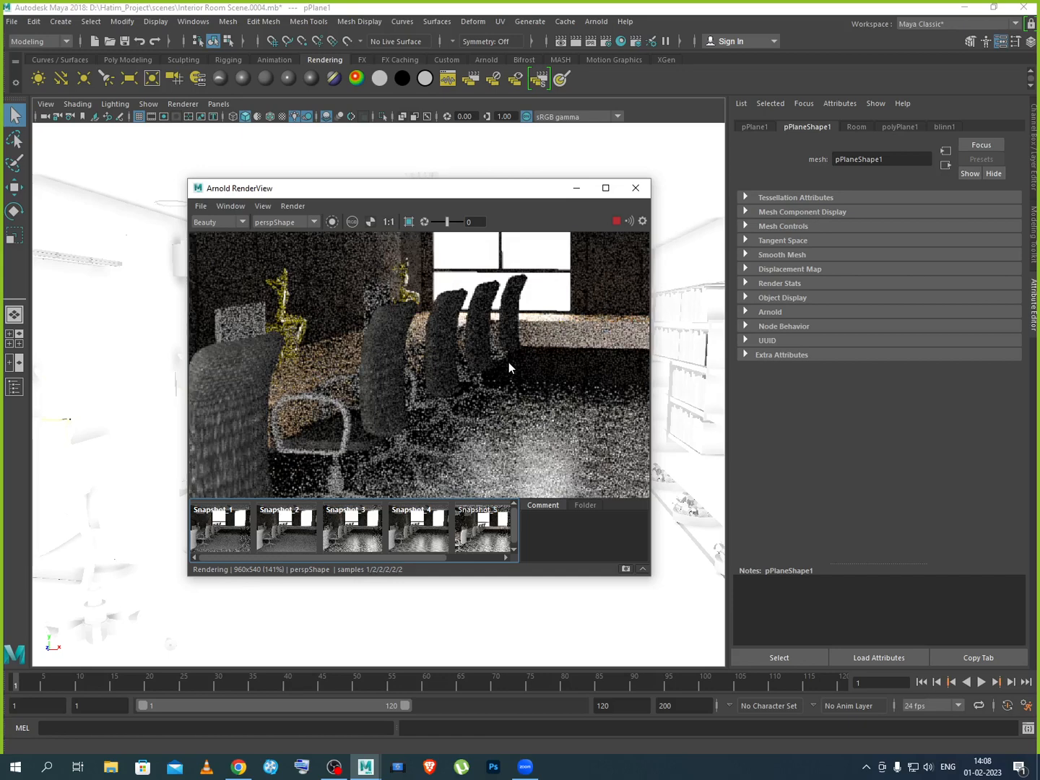
scroll(446, 390, "down", 1)
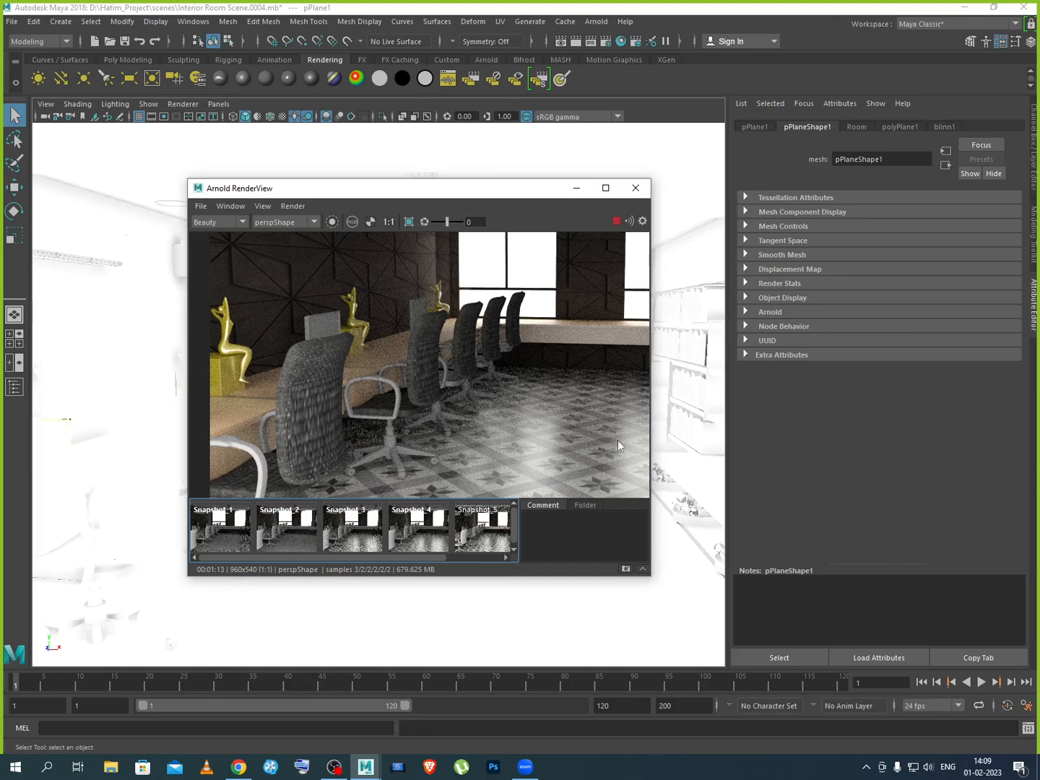
Enlarge the render view and examine the gold sculptures, chair fabric, desk, walls and floor in the rendered room
left_click(606, 188)
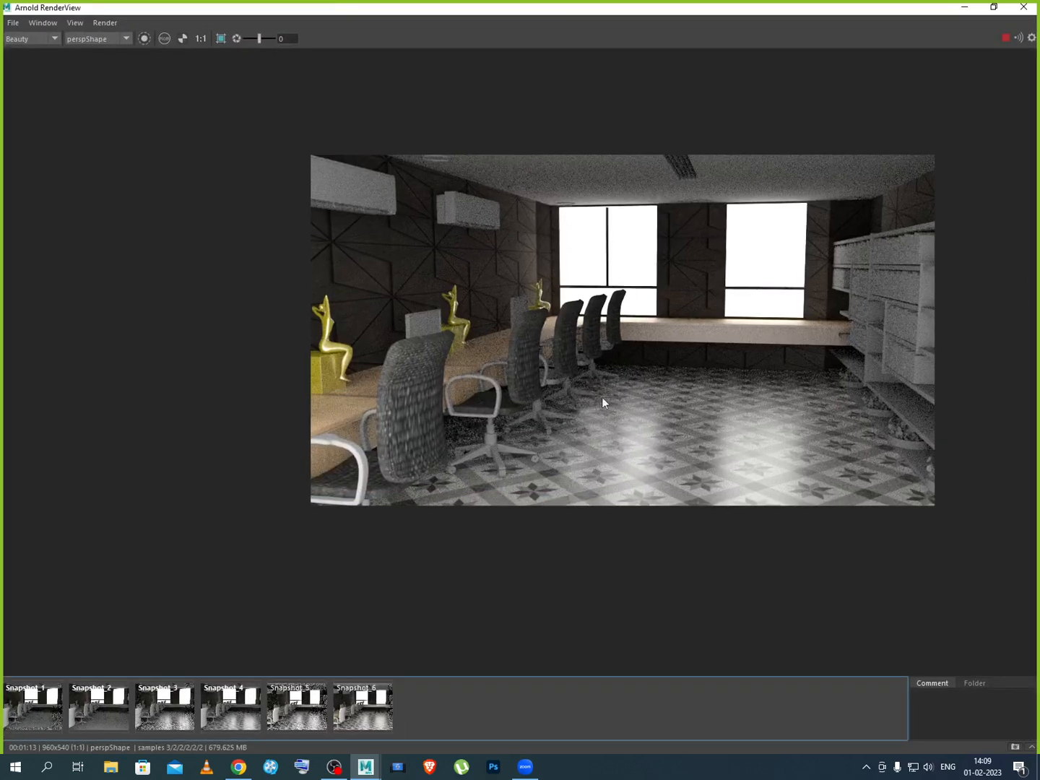
scroll(823, 413, "up", 2)
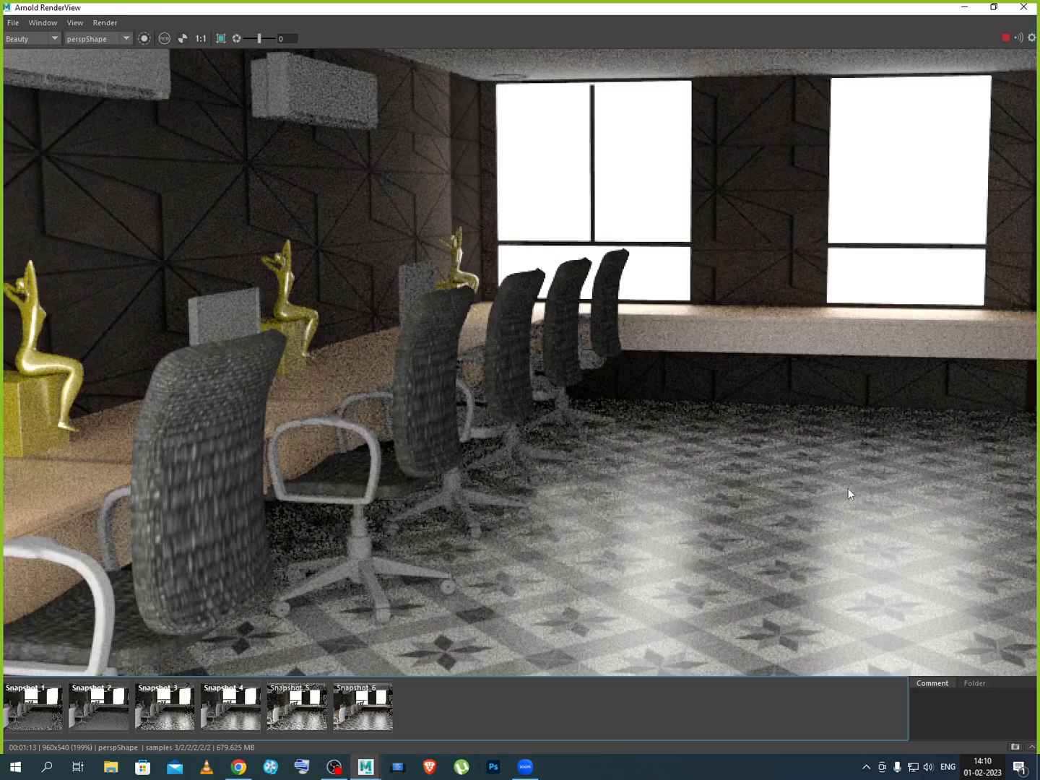
middle_click_drag(841, 485, 785, 482)
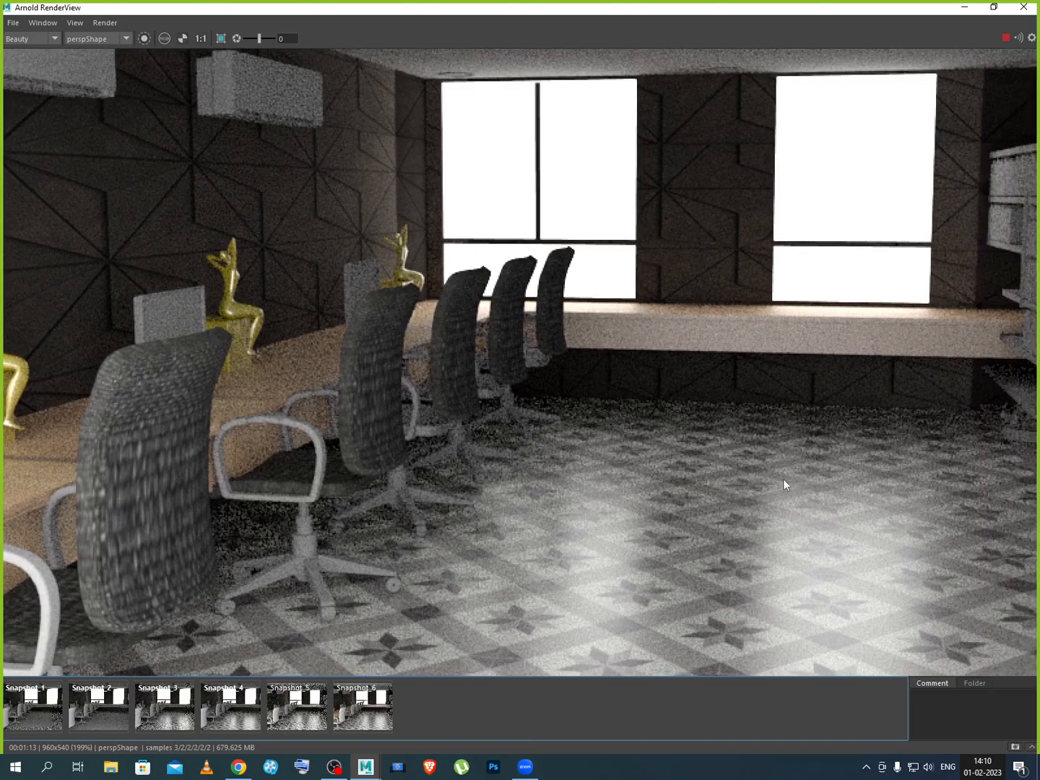
scroll(785, 485, "down", 2)
middle_click_drag(785, 481, 737, 482)
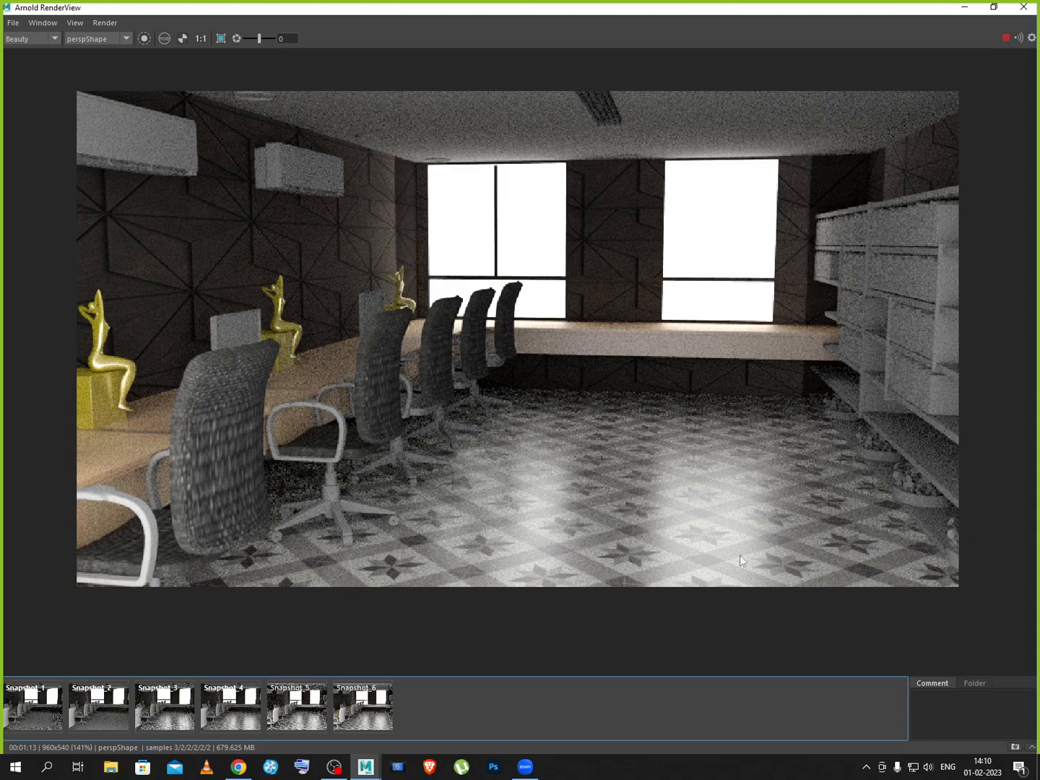
Store a snapshot of the finished render, stop rendering and minimize the render view
left_click(1016, 746)
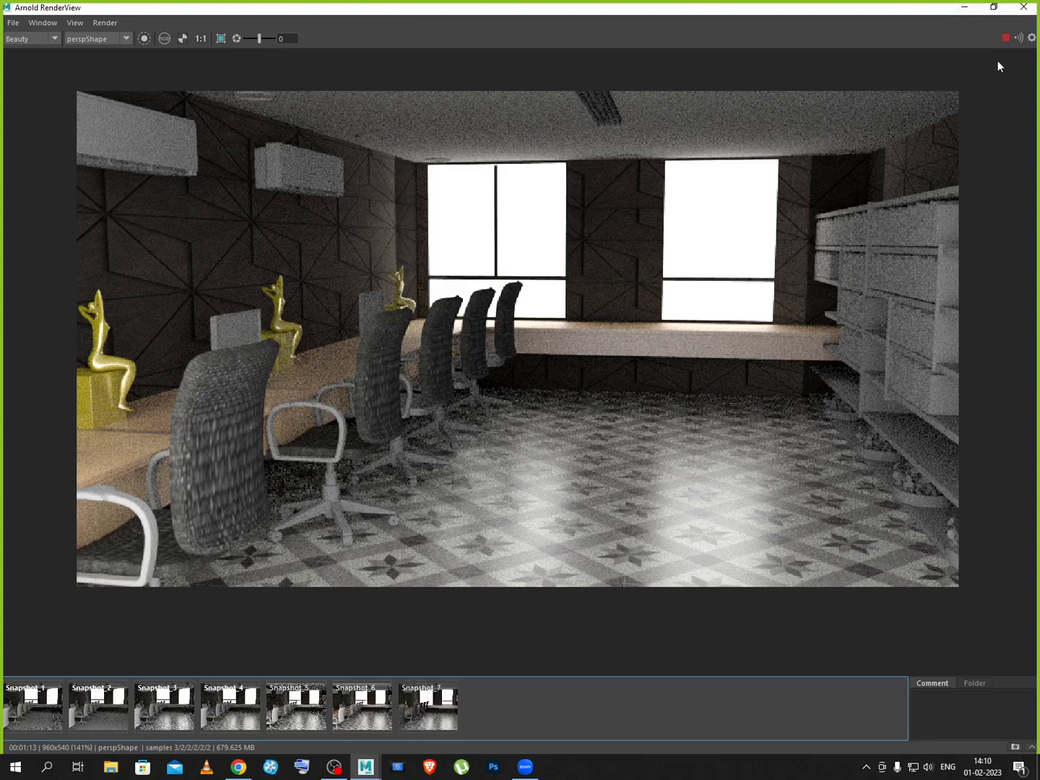
left_click(1007, 38)
left_click(965, 8)
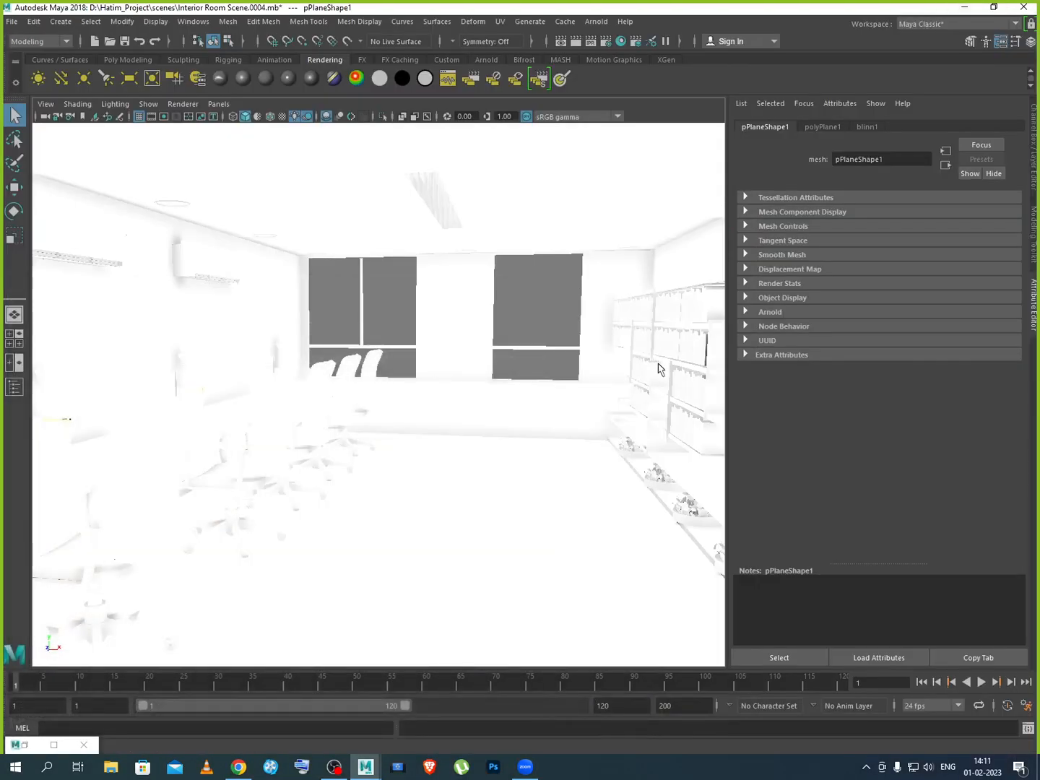
Switch to Zoom and end the meeting for all participants, then minimize the Maya window
left_click(525, 767)
left_click(710, 229)
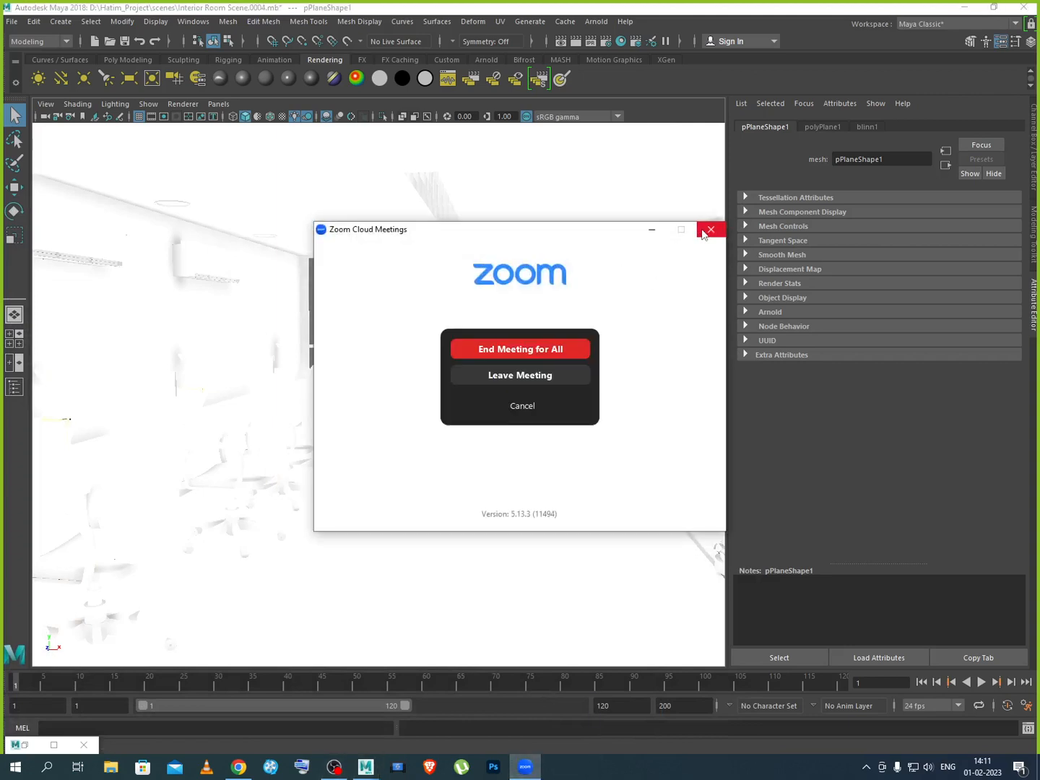
left_click(525, 406)
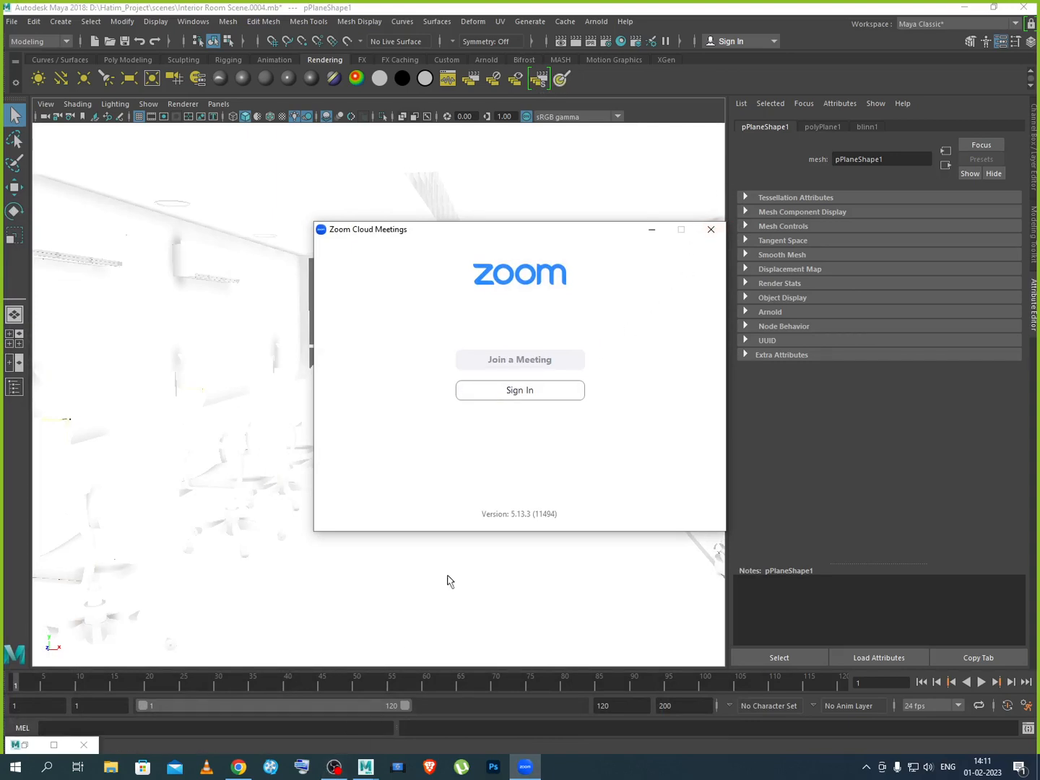
left_click(699, 242)
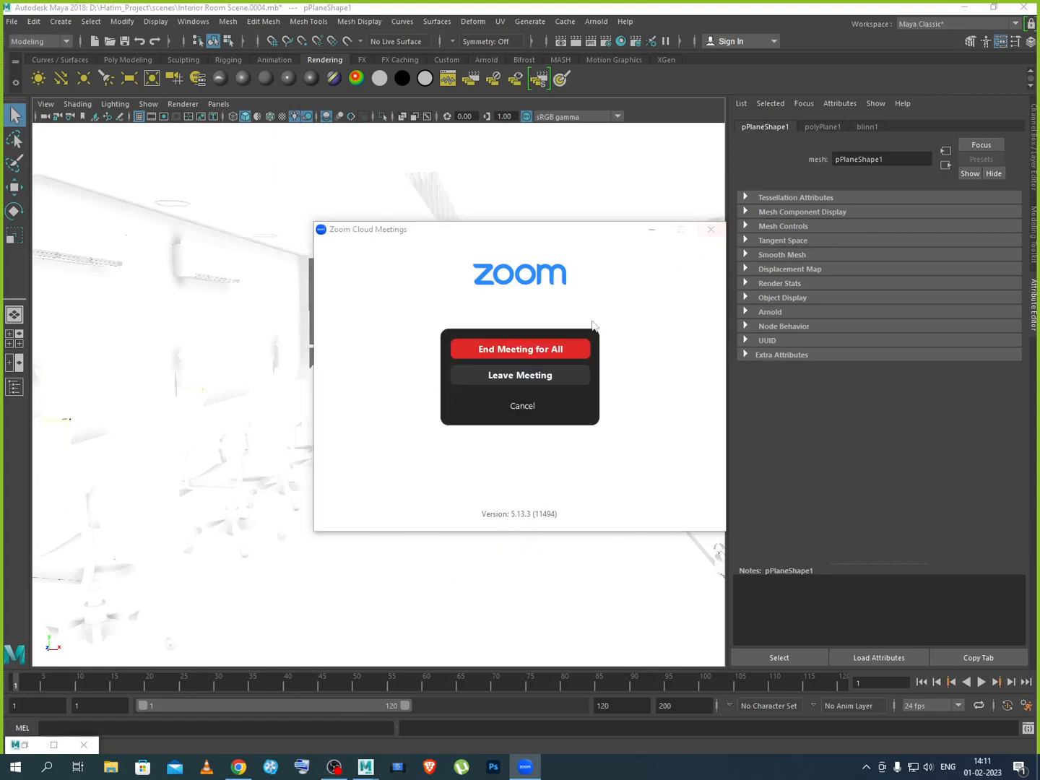
left_click(551, 349)
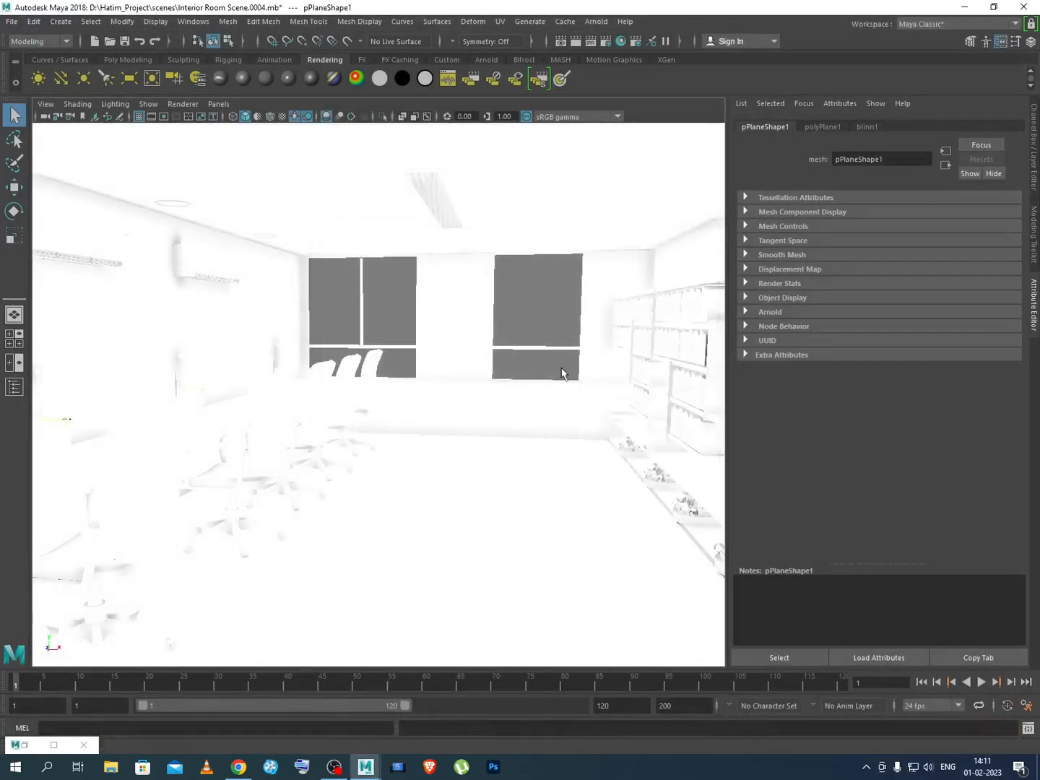
left_click(965, 7)
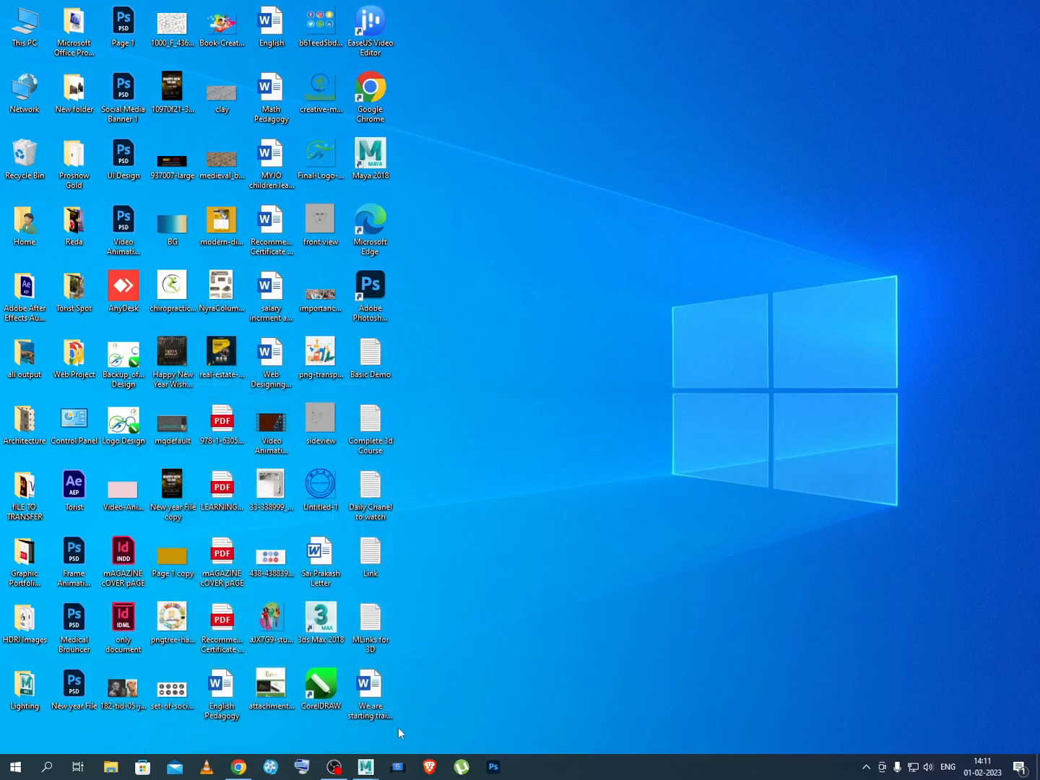